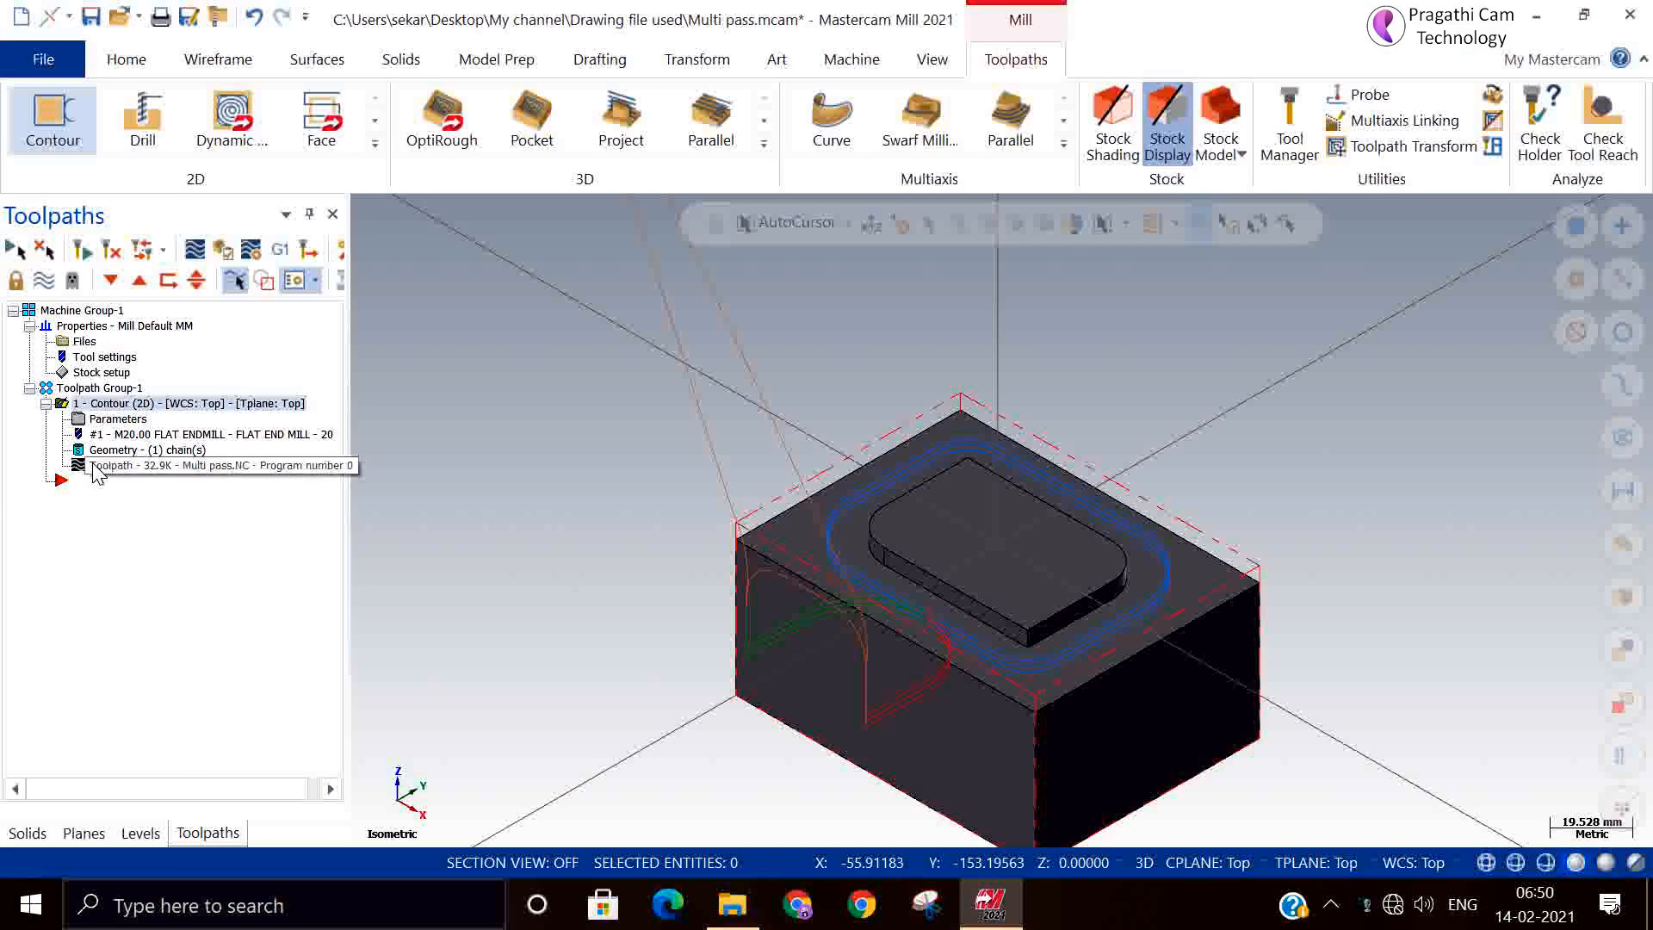
Open the contour operation's parameters and review its Arc Filter / Tolerance settings.
left_click(129, 420)
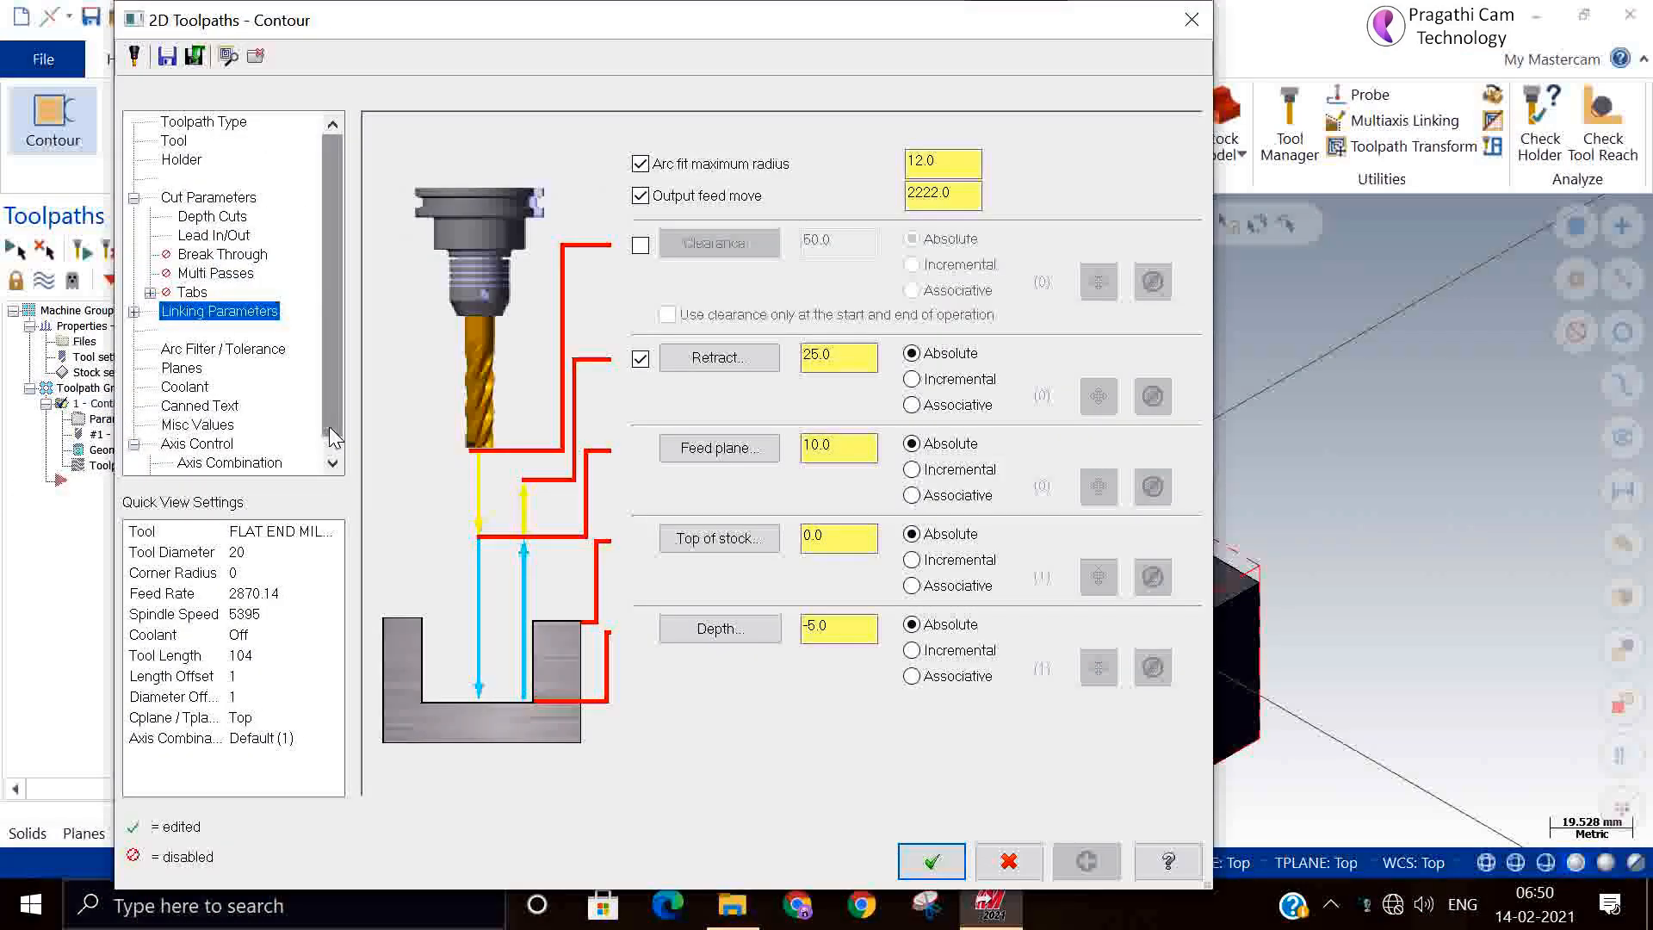
left_click(330, 462)
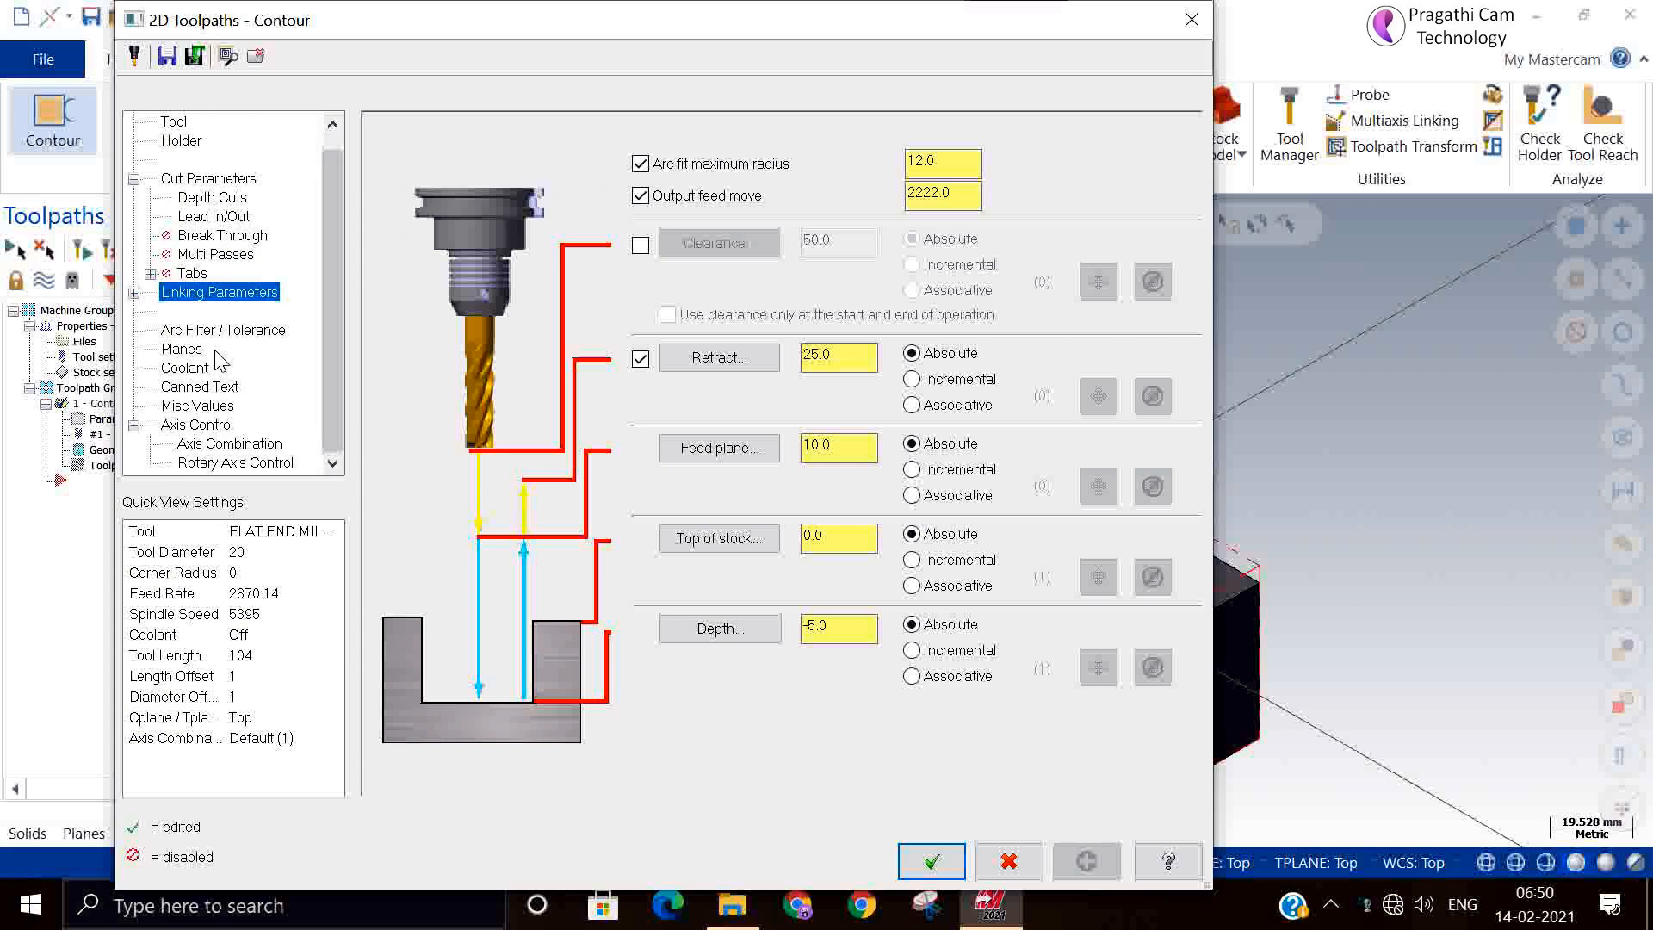
left_click(196, 331)
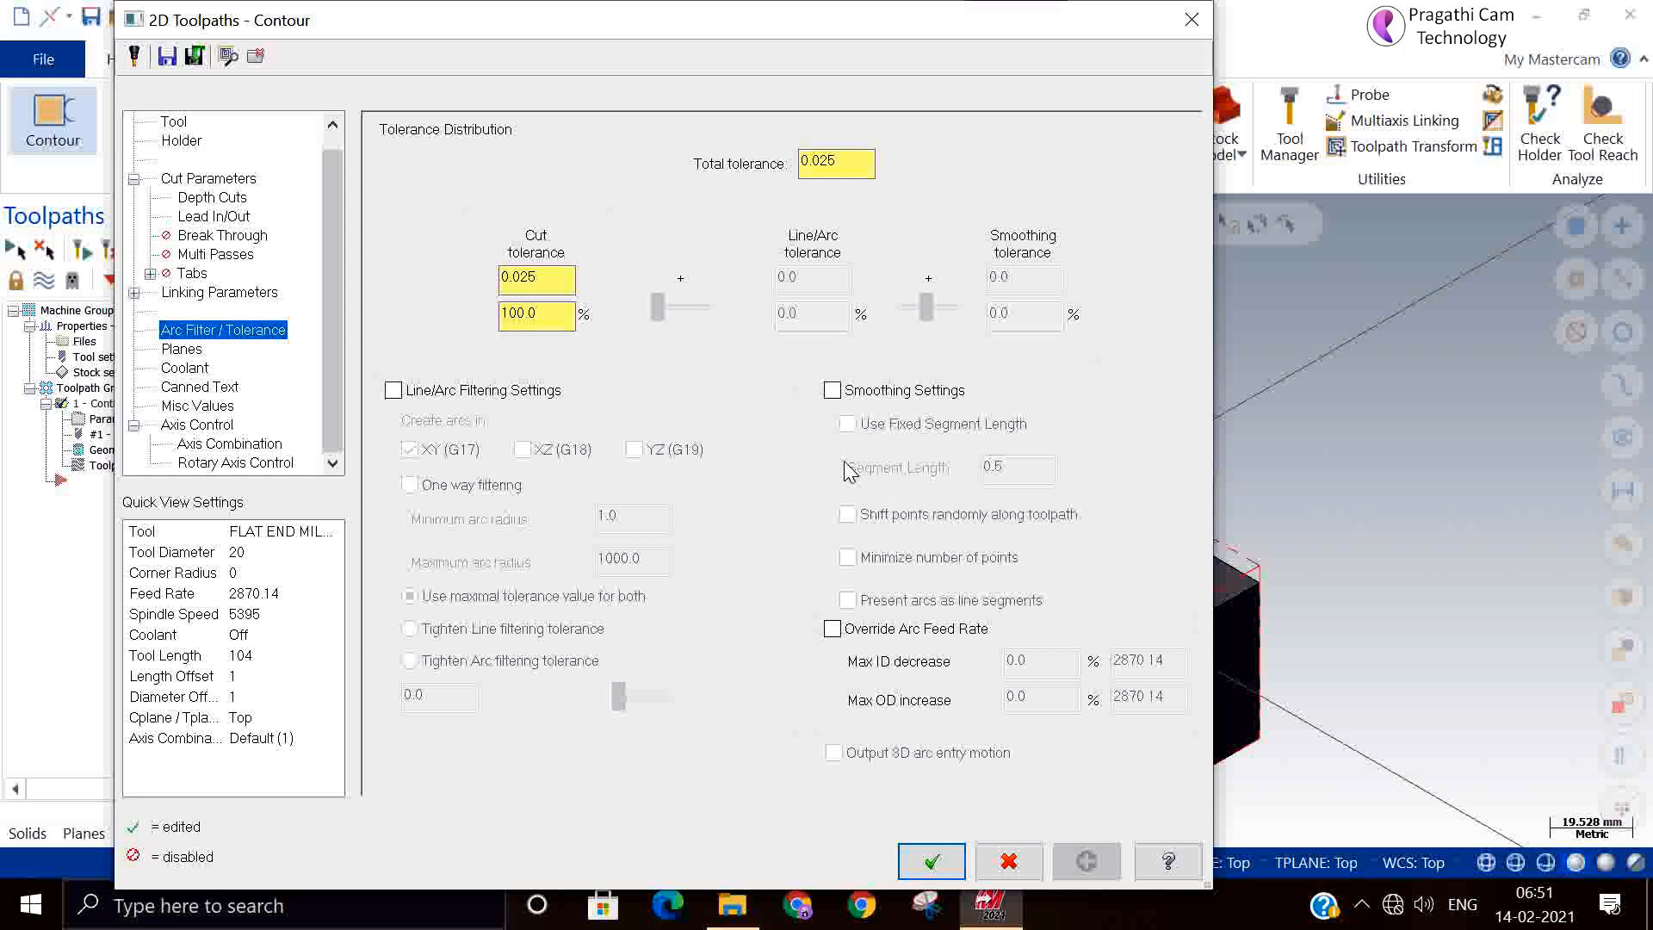
Set the contour toolpath's work offset to Manual in its Planes settings.
left_click(182, 350)
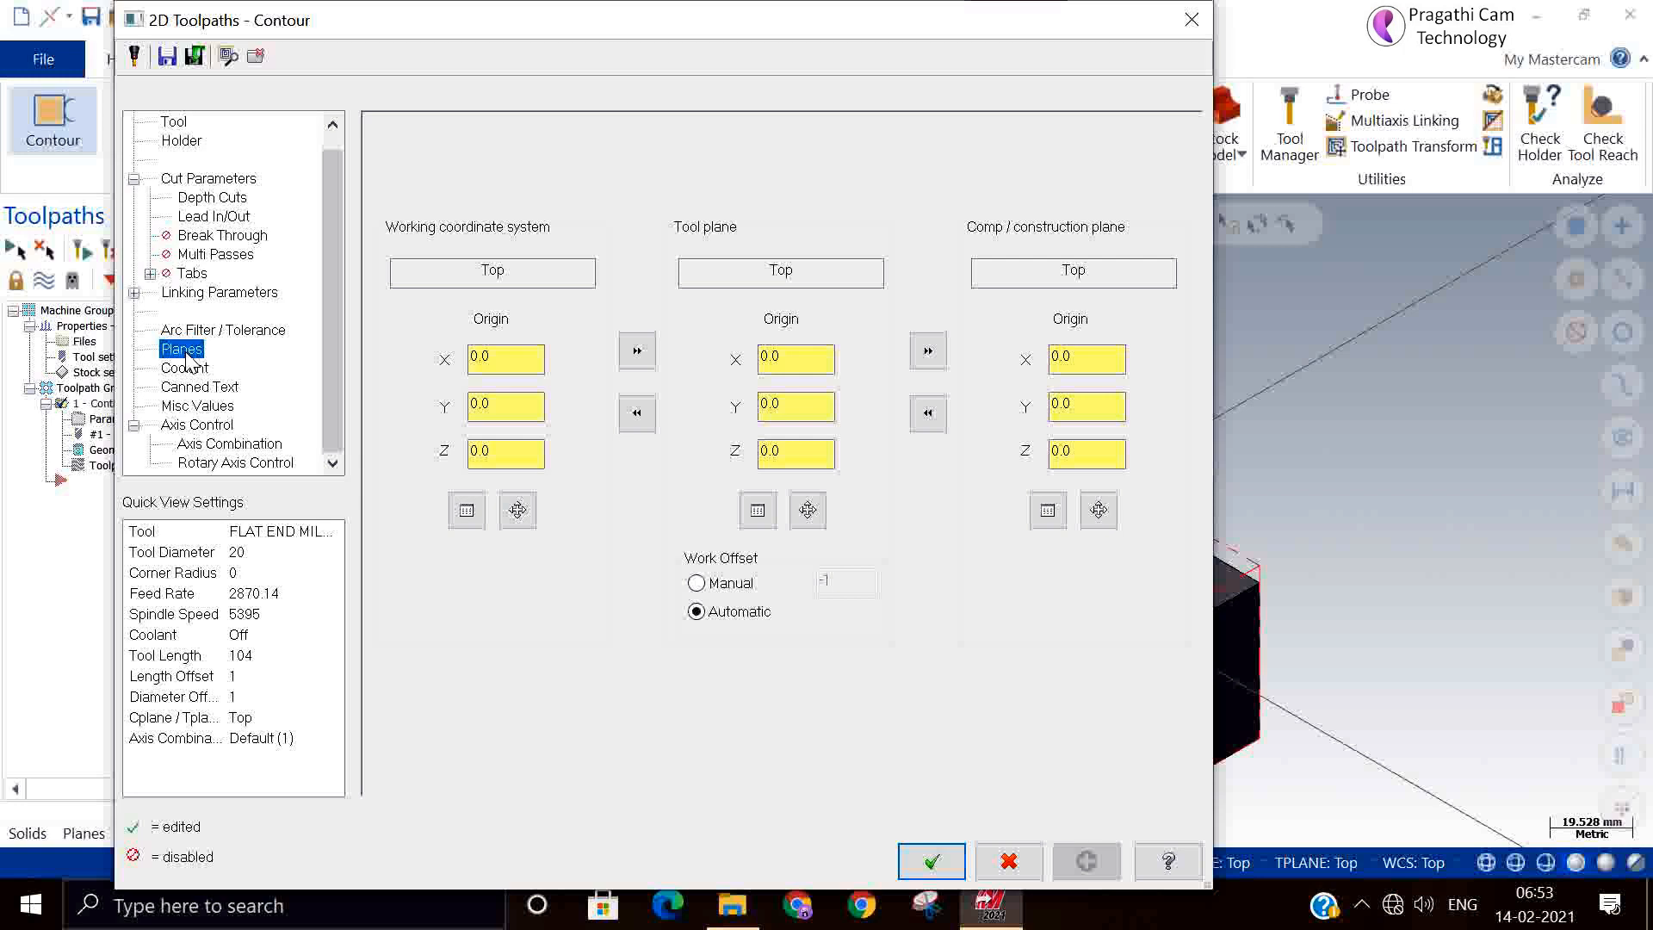
left_click(714, 585)
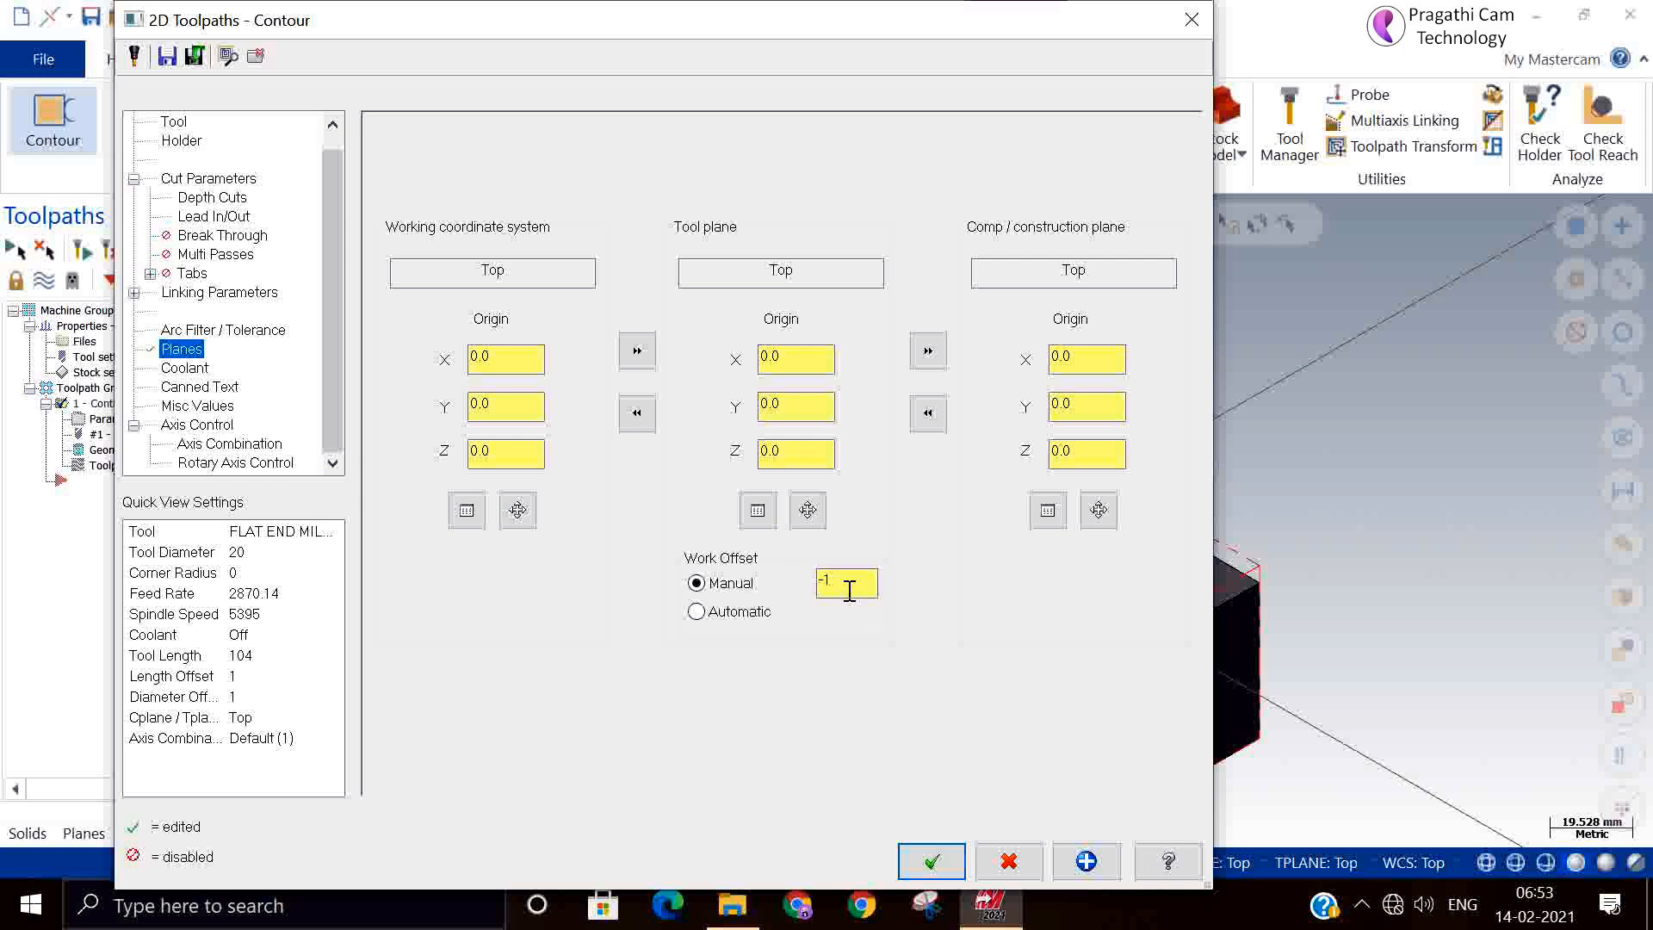
Open the help for the Planes settings and read its Work Offset Numbers topic.
left_click(1168, 861)
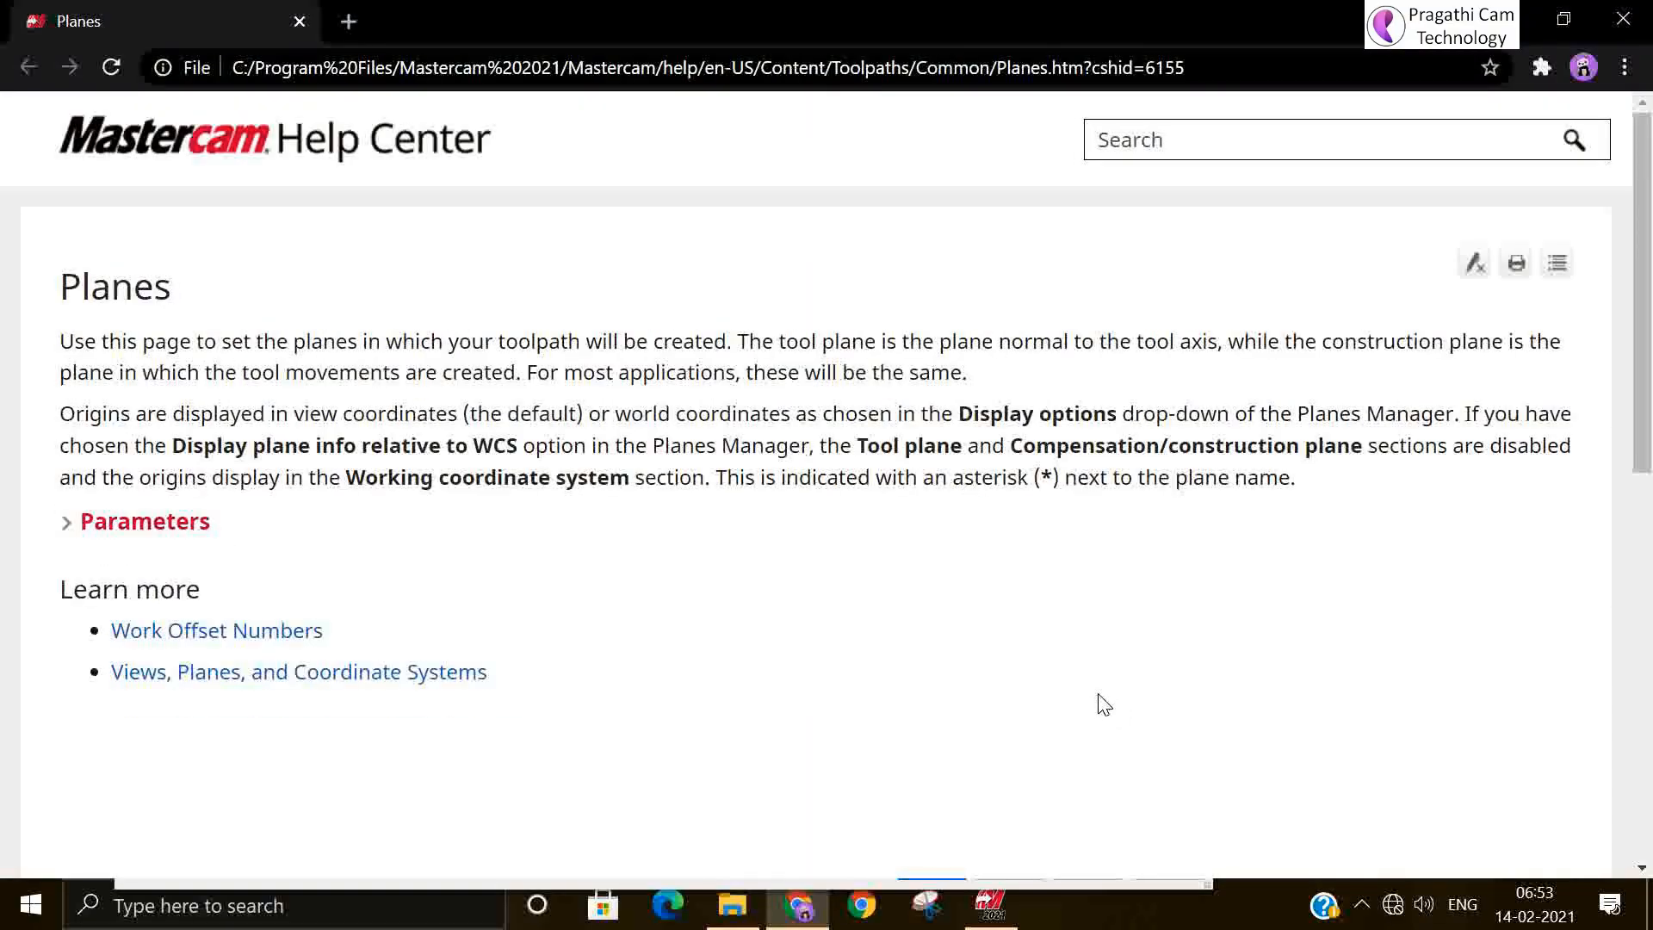
left_click(307, 651)
scroll(807, 591, "down", 5)
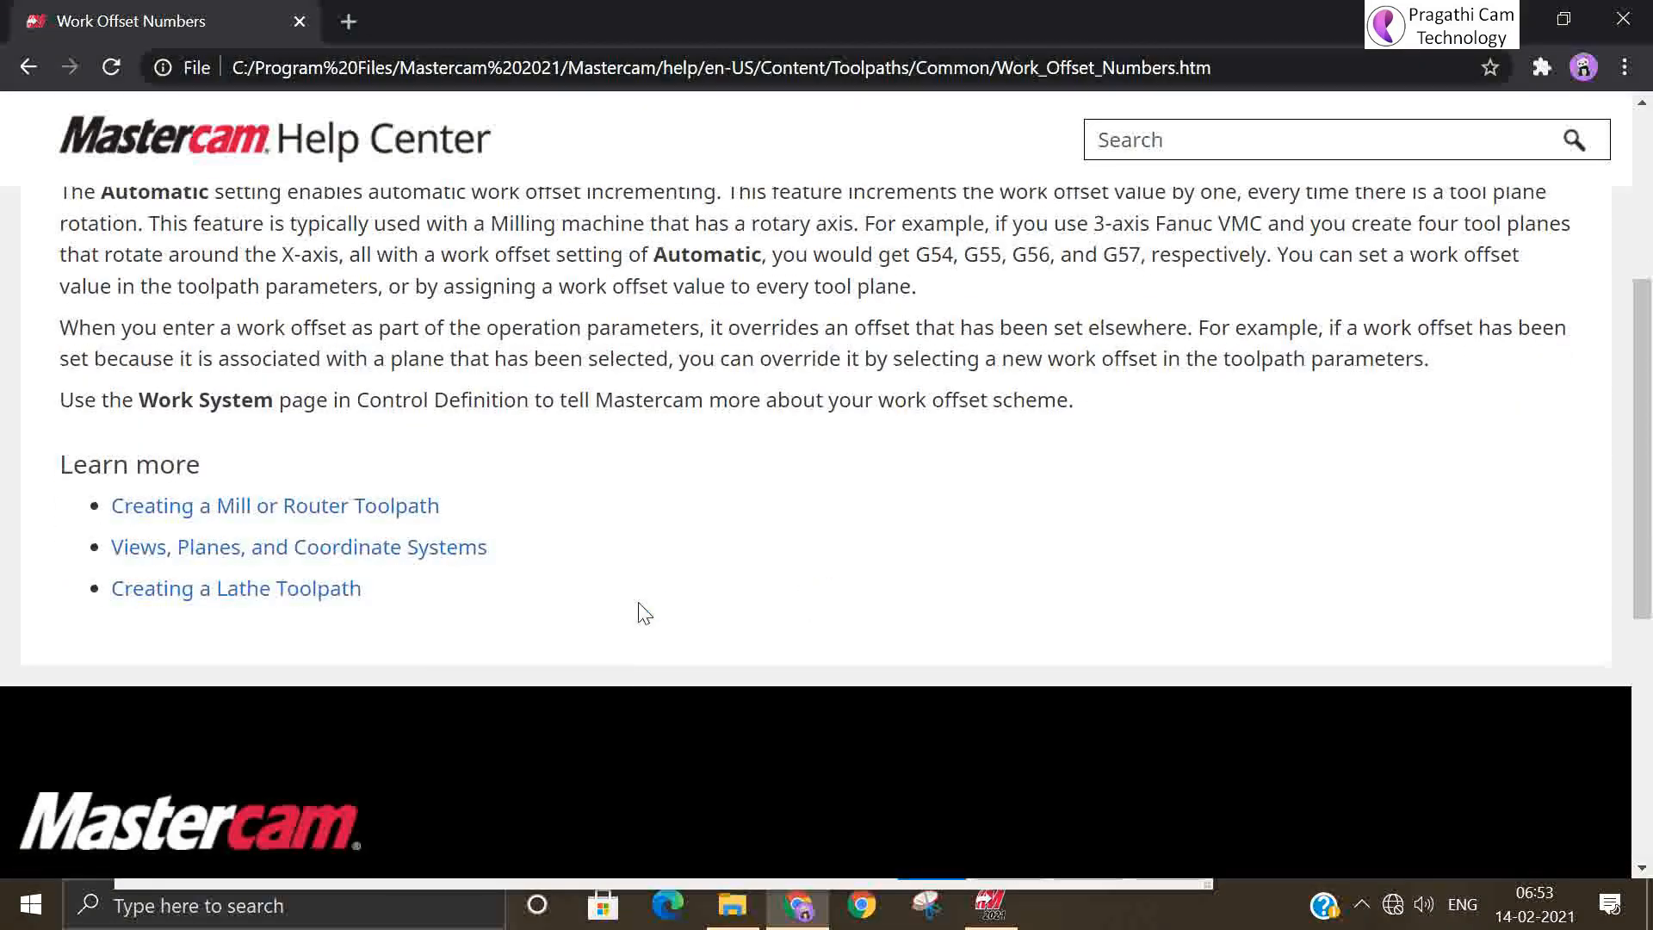
scroll(641, 607, "up", 5)
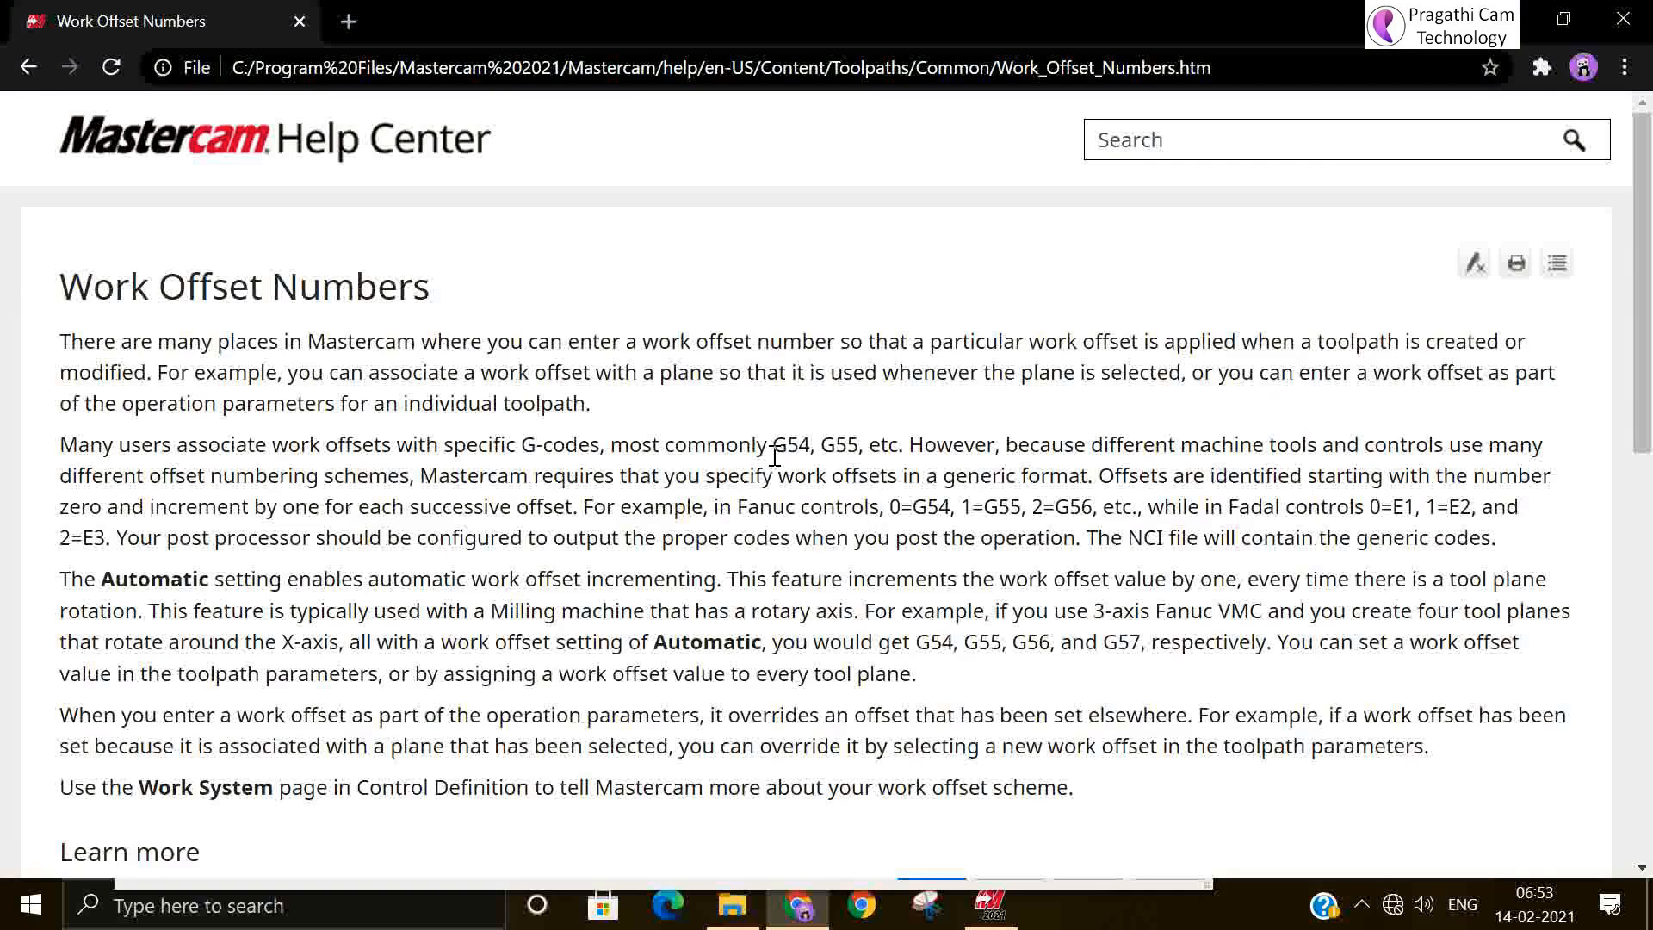
Examine the help passage on G54 and G55 work offsets, highlighting the Fanuc and Fadal numbering examples.
left_click_drag(787, 445, 872, 445)
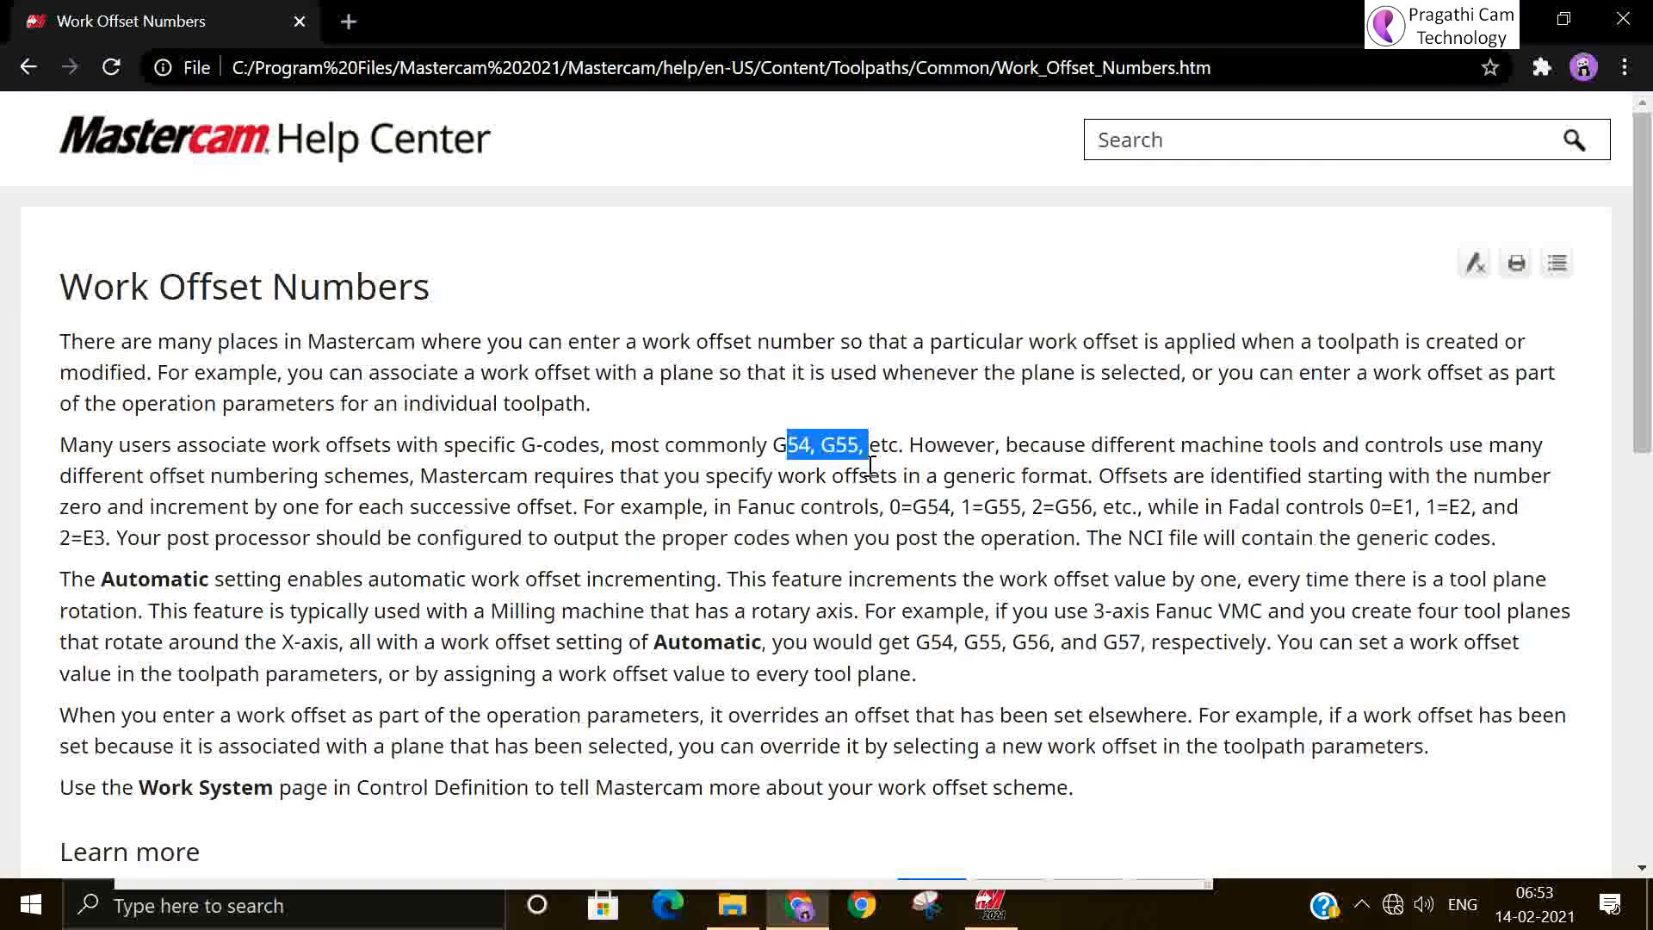
left_click(891, 510)
left_click_drag(891, 509, 1100, 506)
left_click(965, 506)
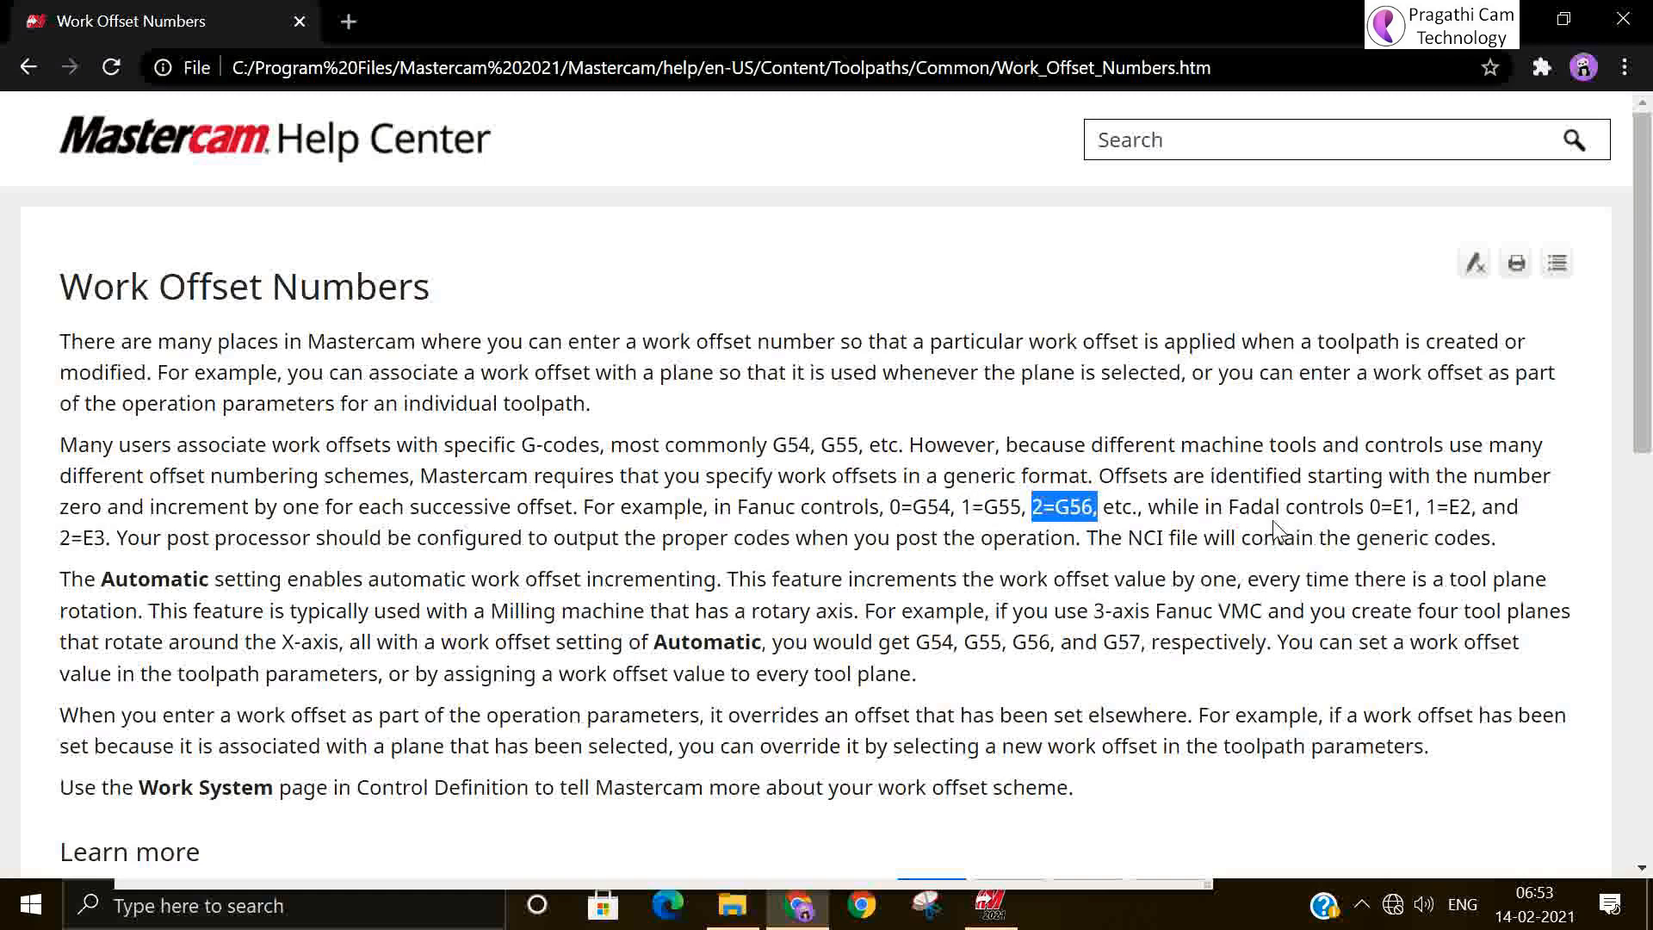
left_click_drag(1240, 508, 1325, 499)
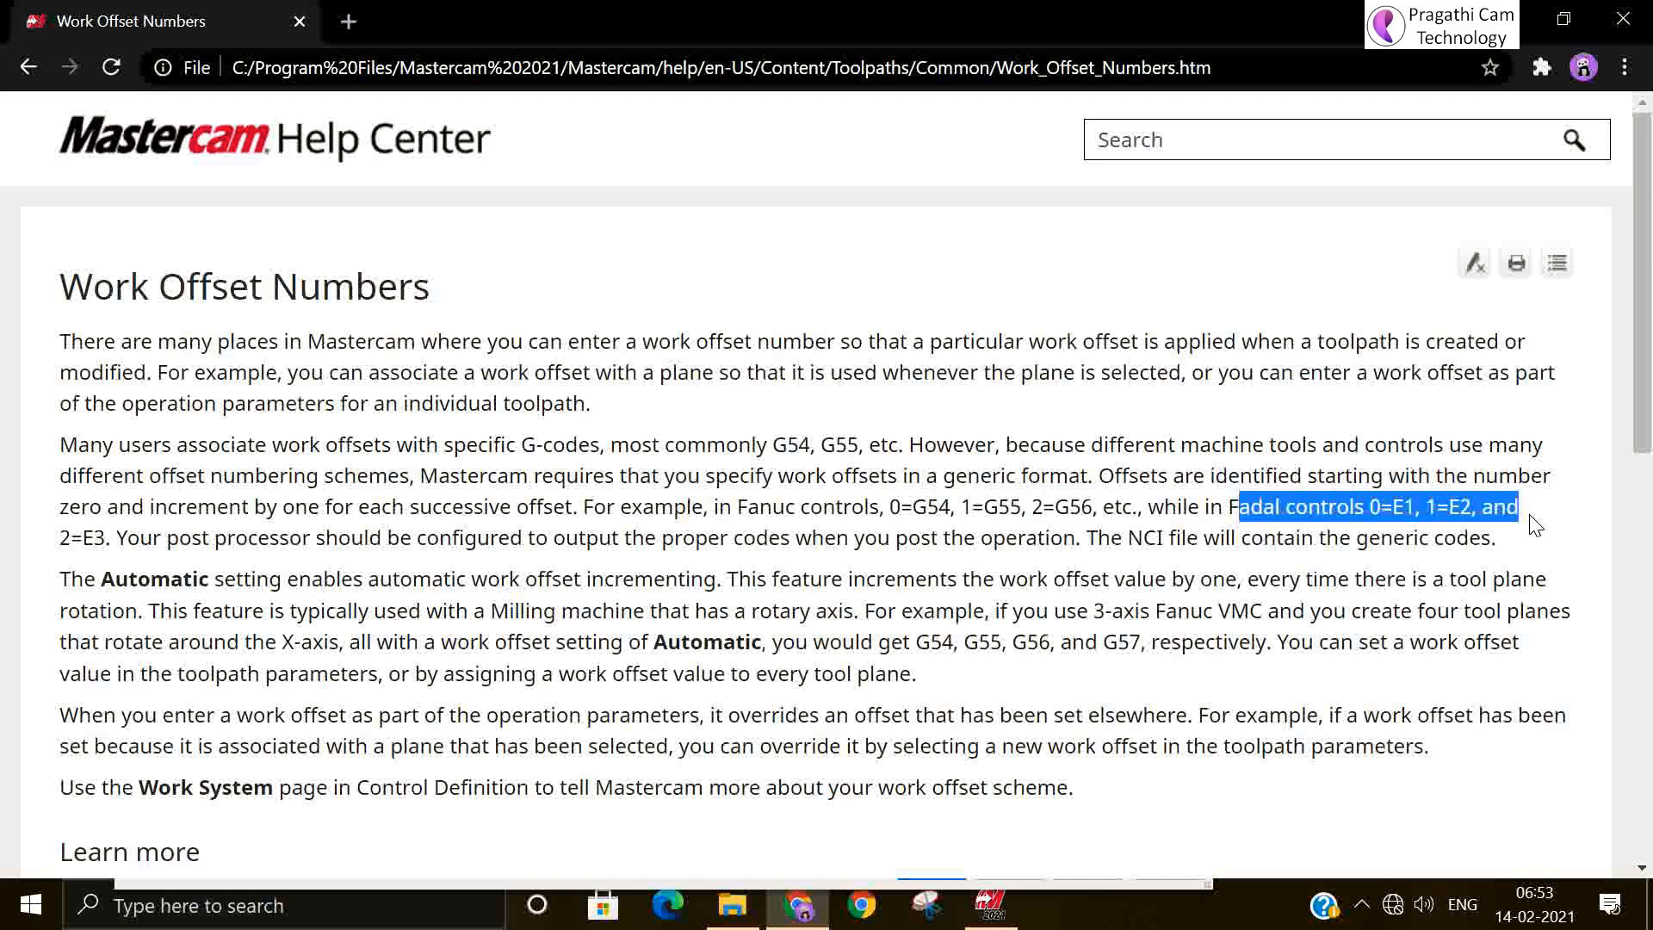
left_click(168, 553)
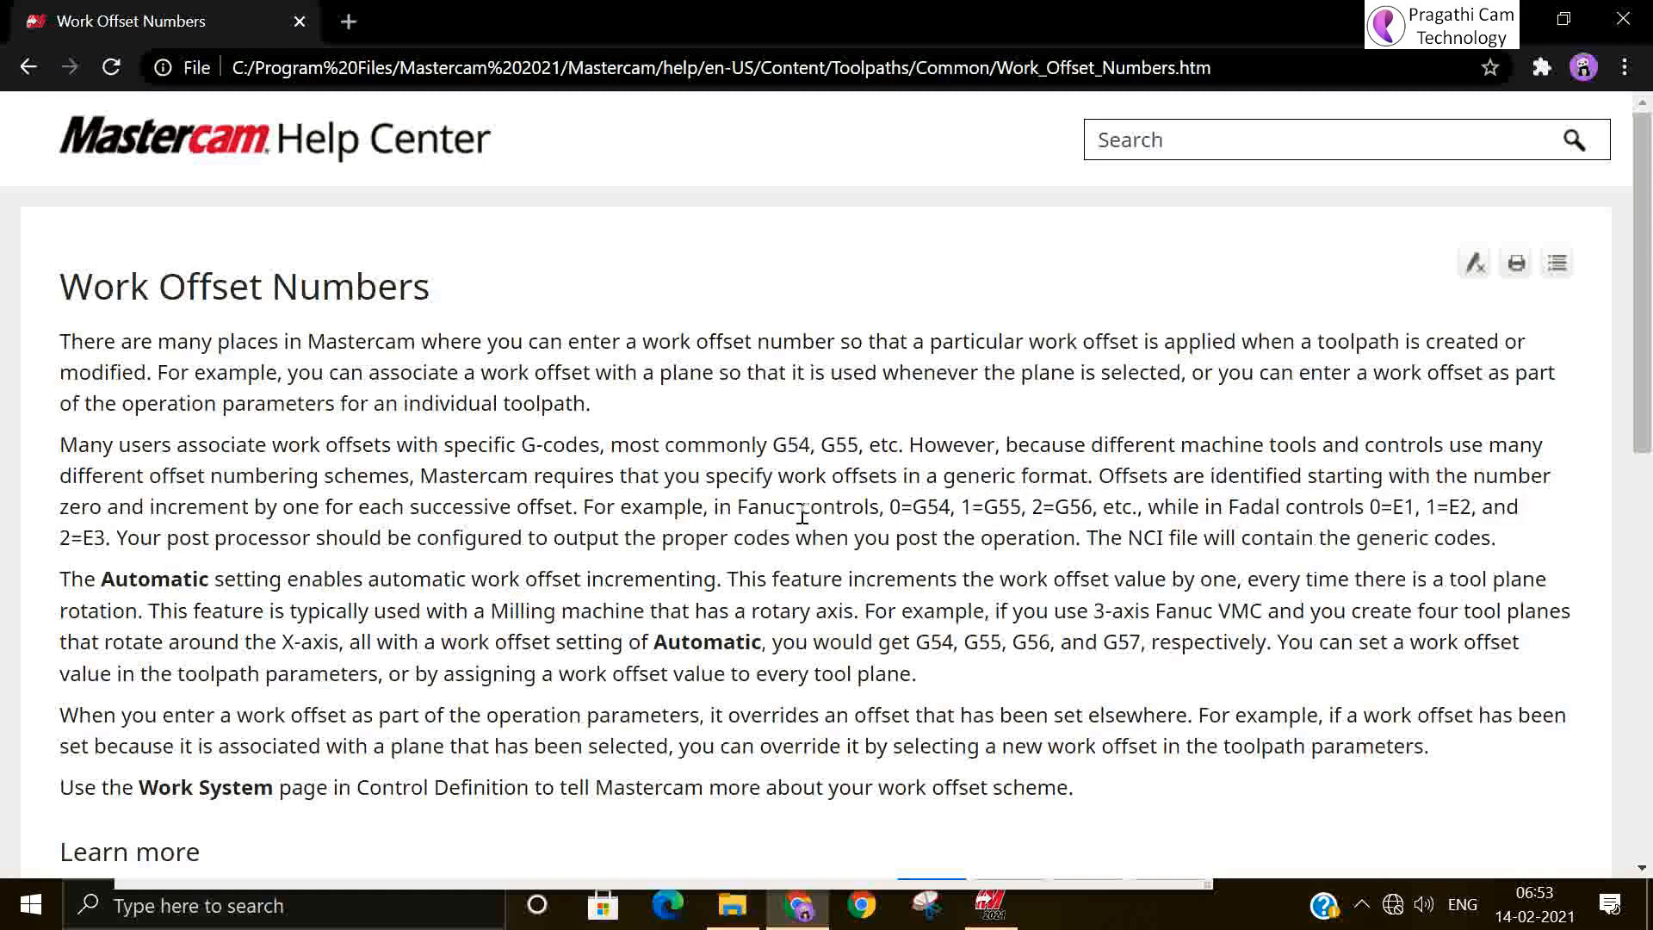
left_click_drag(879, 506, 914, 506)
Switch back to Mastercam, accept the contour parameters, and reopen them to set the work offset to Manual again.
left_click(986, 911)
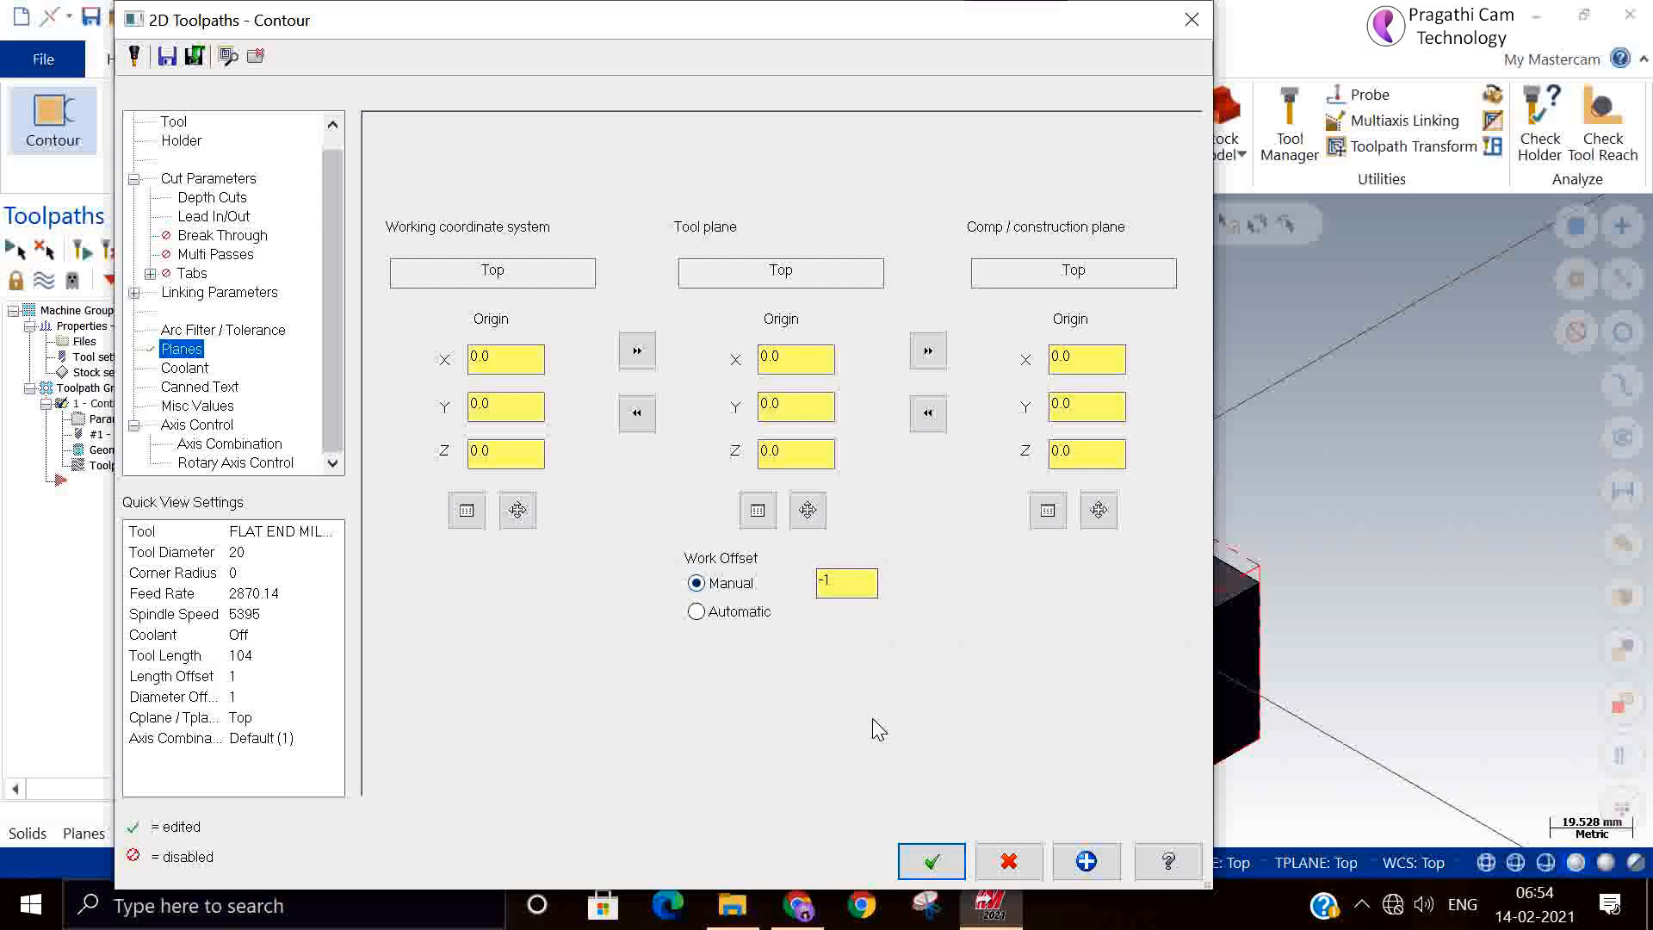
left_click(932, 860)
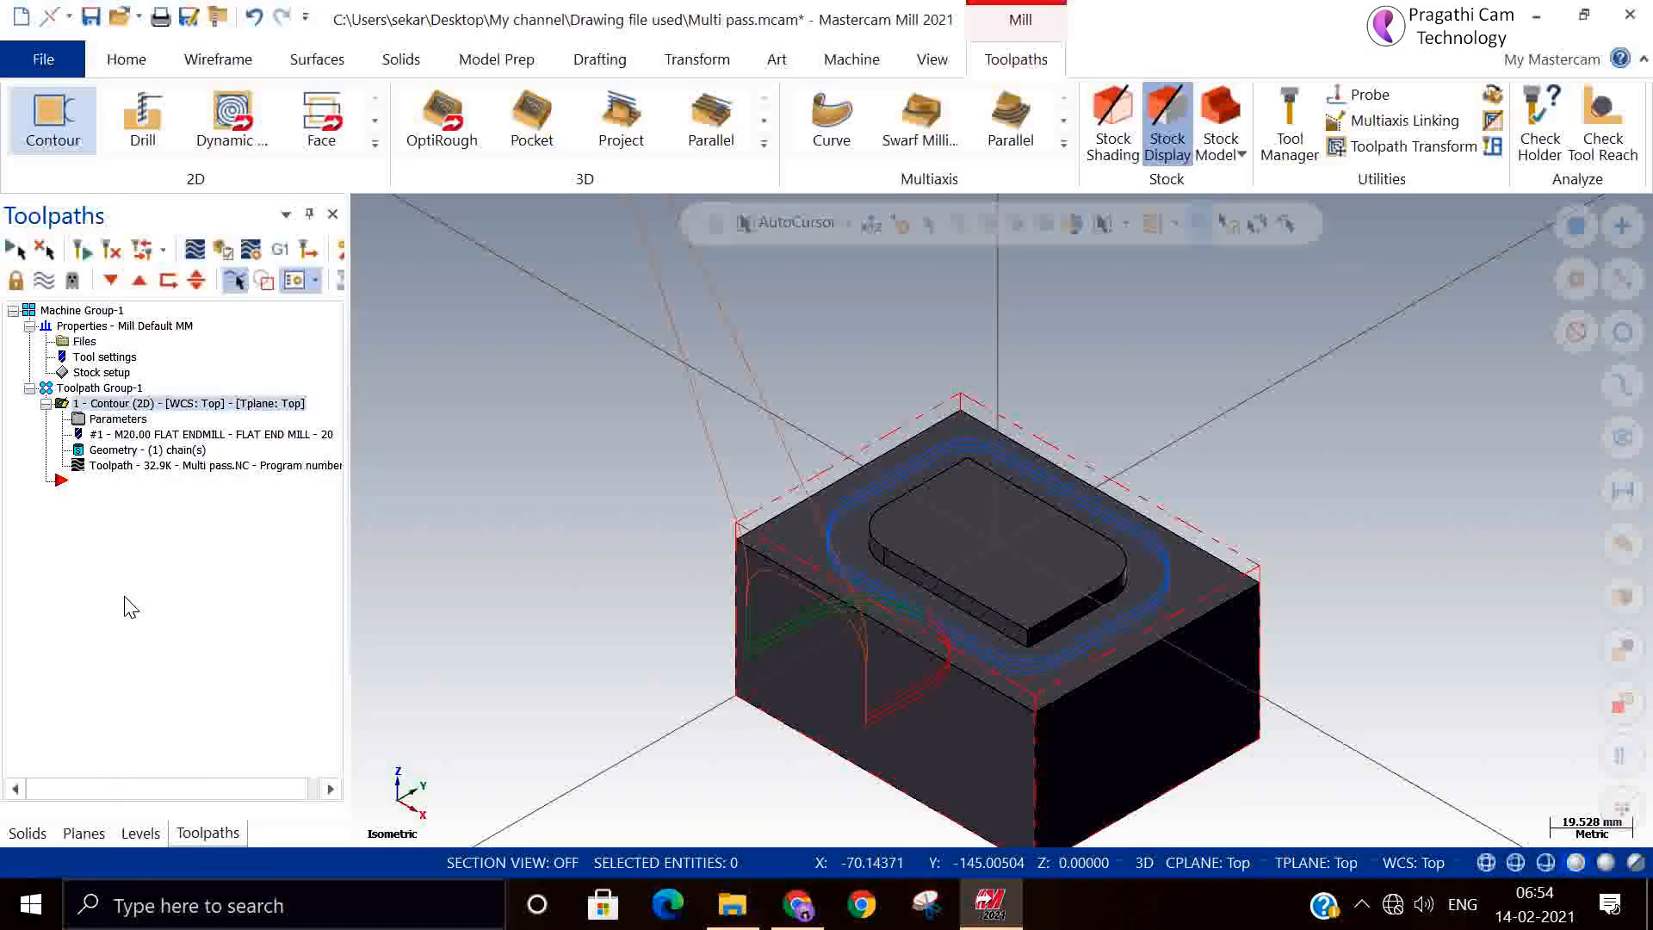
left_click(105, 419)
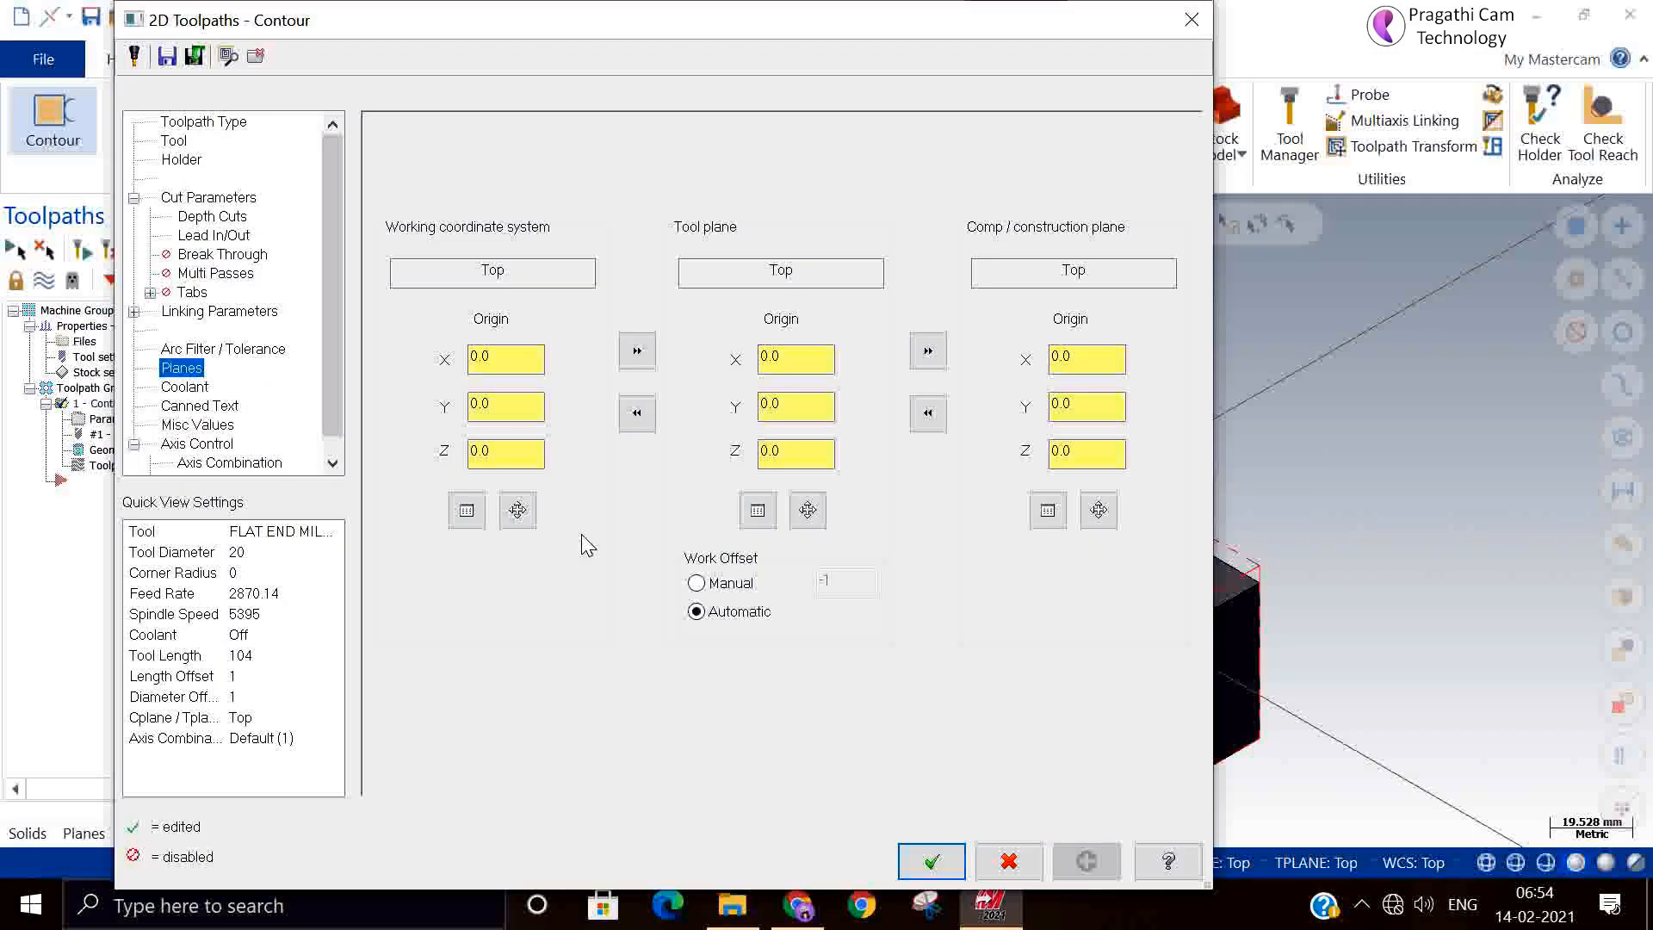
left_click(696, 584)
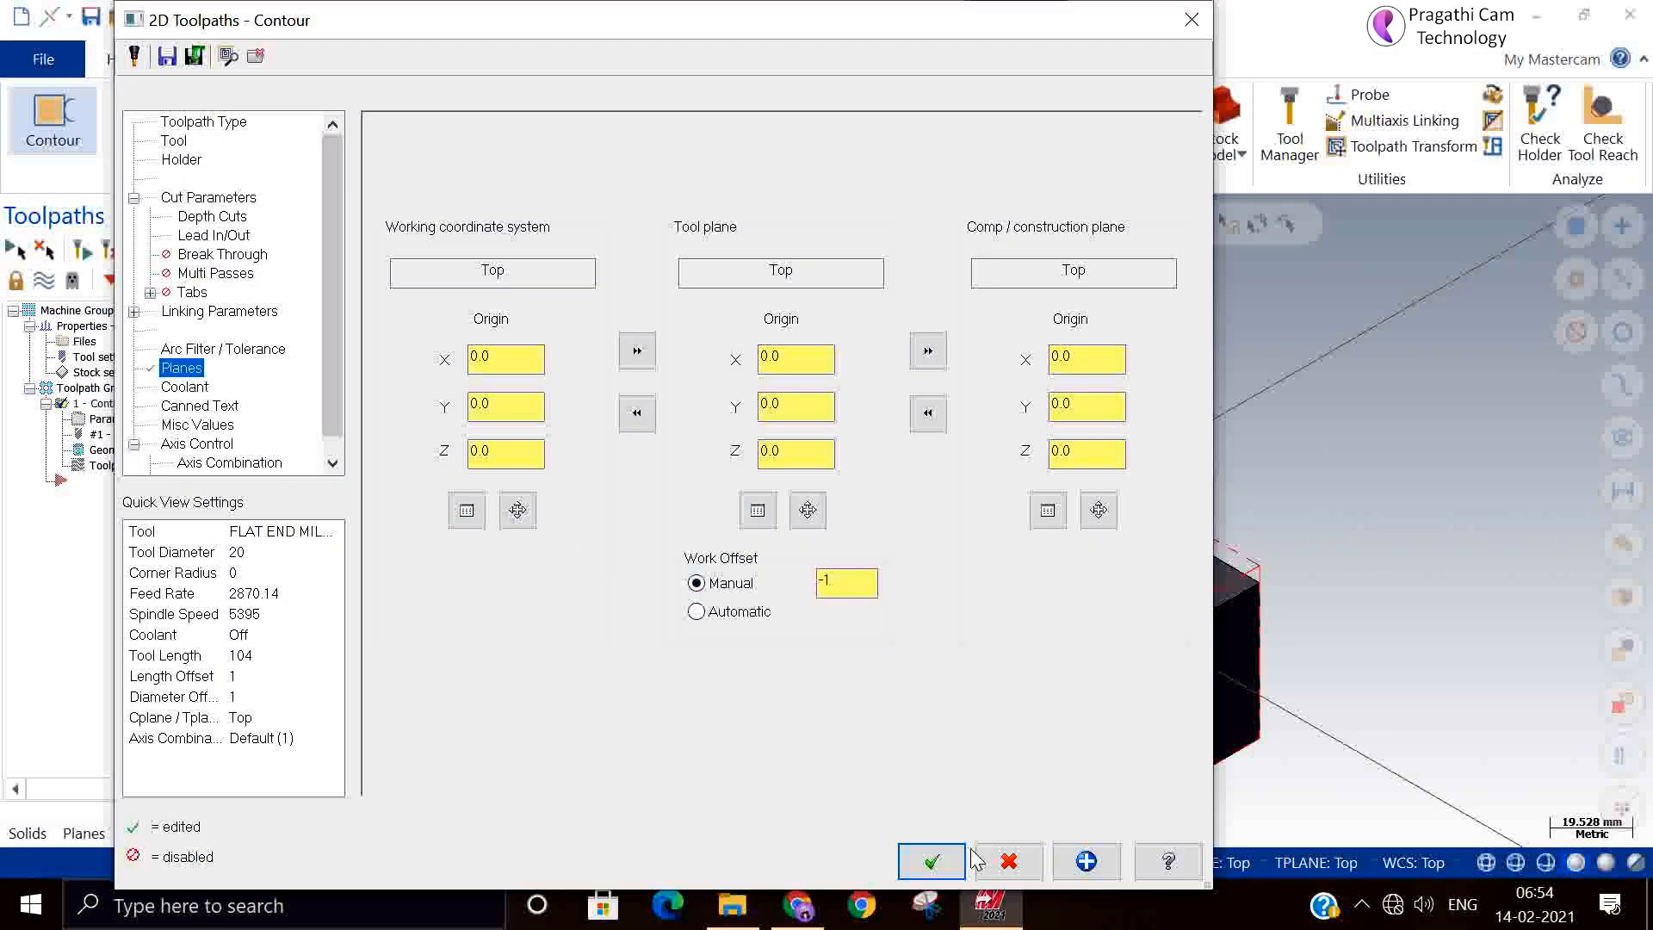
Turn on Flood coolant for the contour toolpath.
left_click(189, 384)
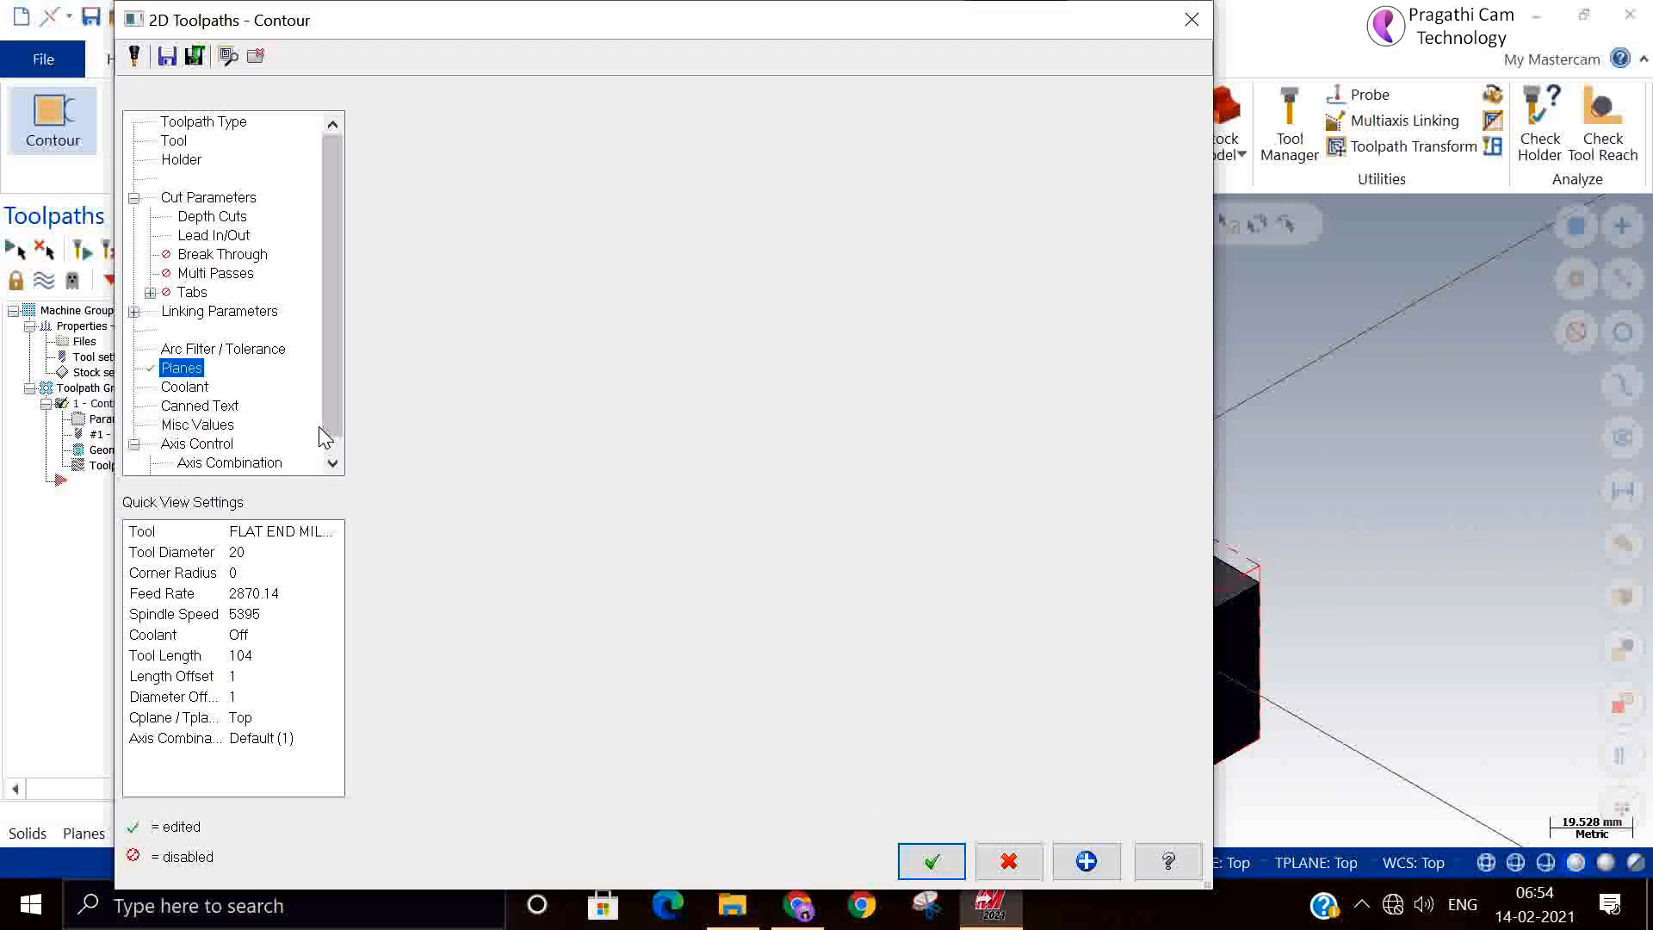
left_click(788, 276)
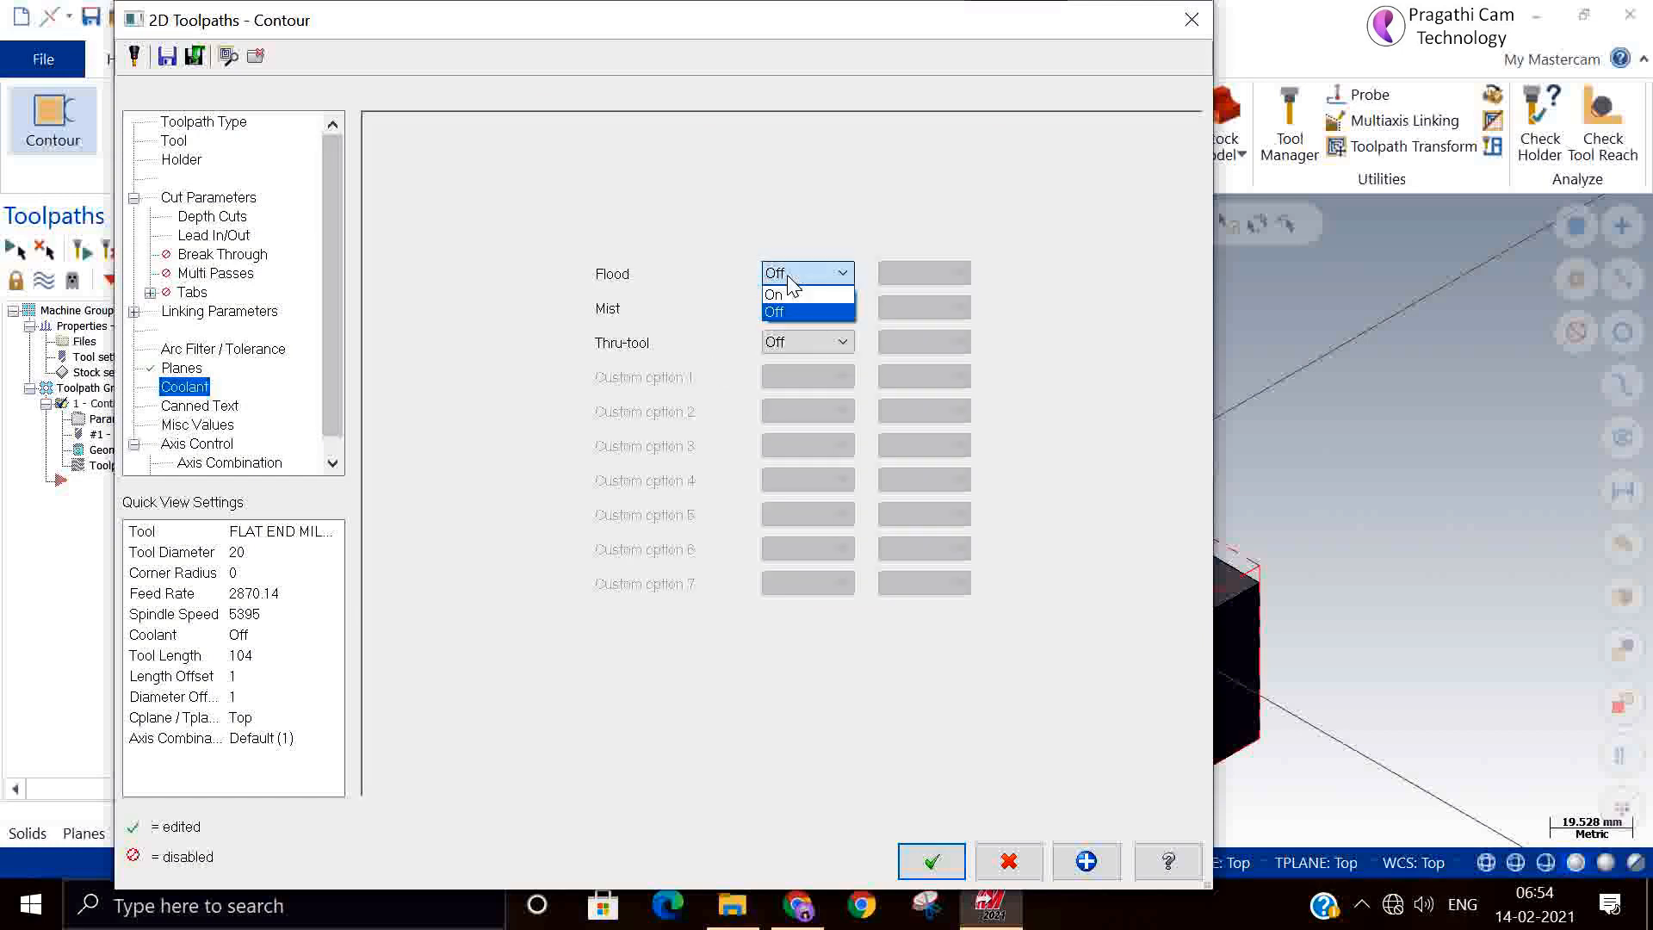
left_click(785, 295)
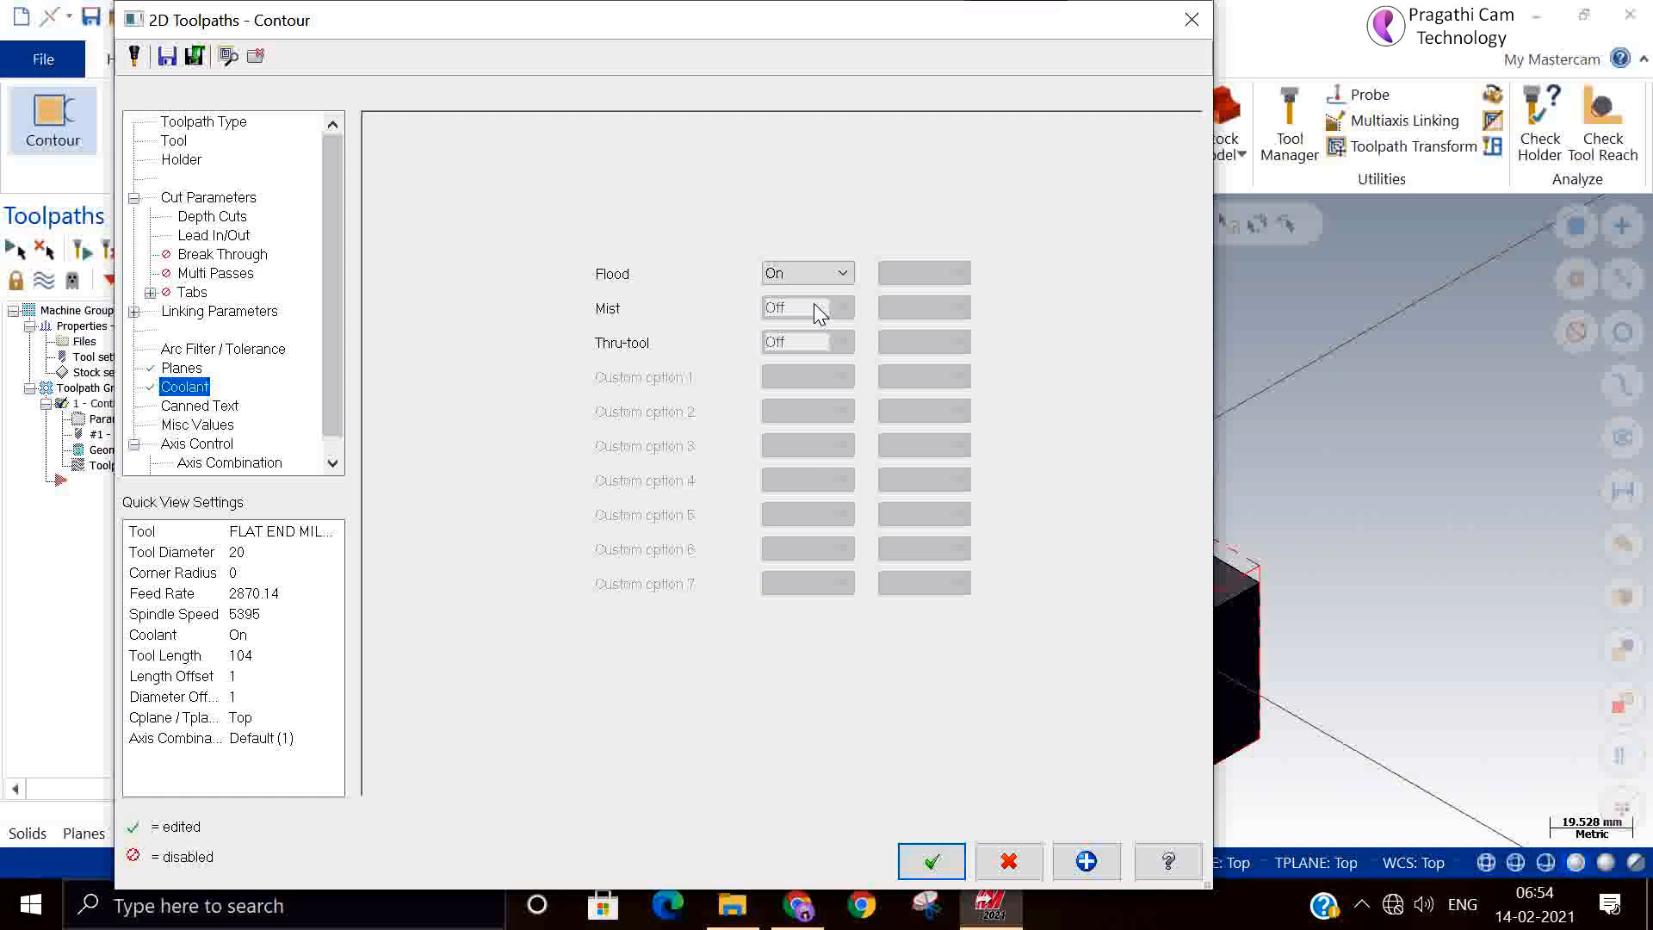
Turn off Flood coolant and turn on Thru-tool coolant instead.
left_click(793, 274)
left_click(794, 273)
left_click(803, 273)
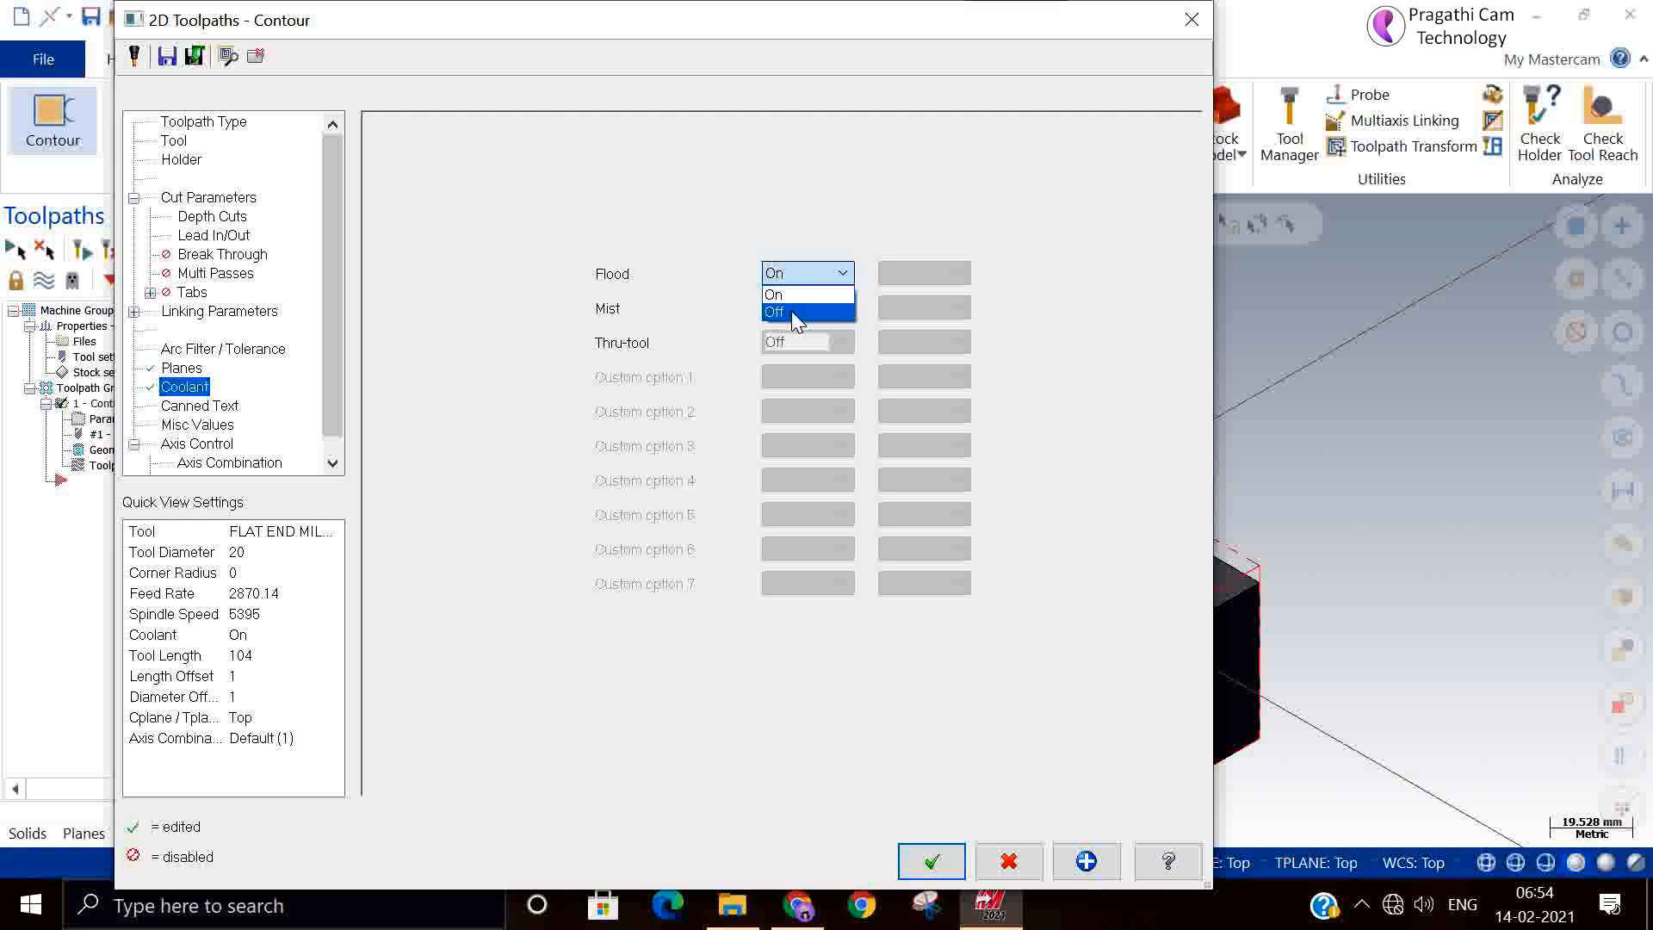
left_click(796, 312)
left_click(796, 342)
left_click(796, 364)
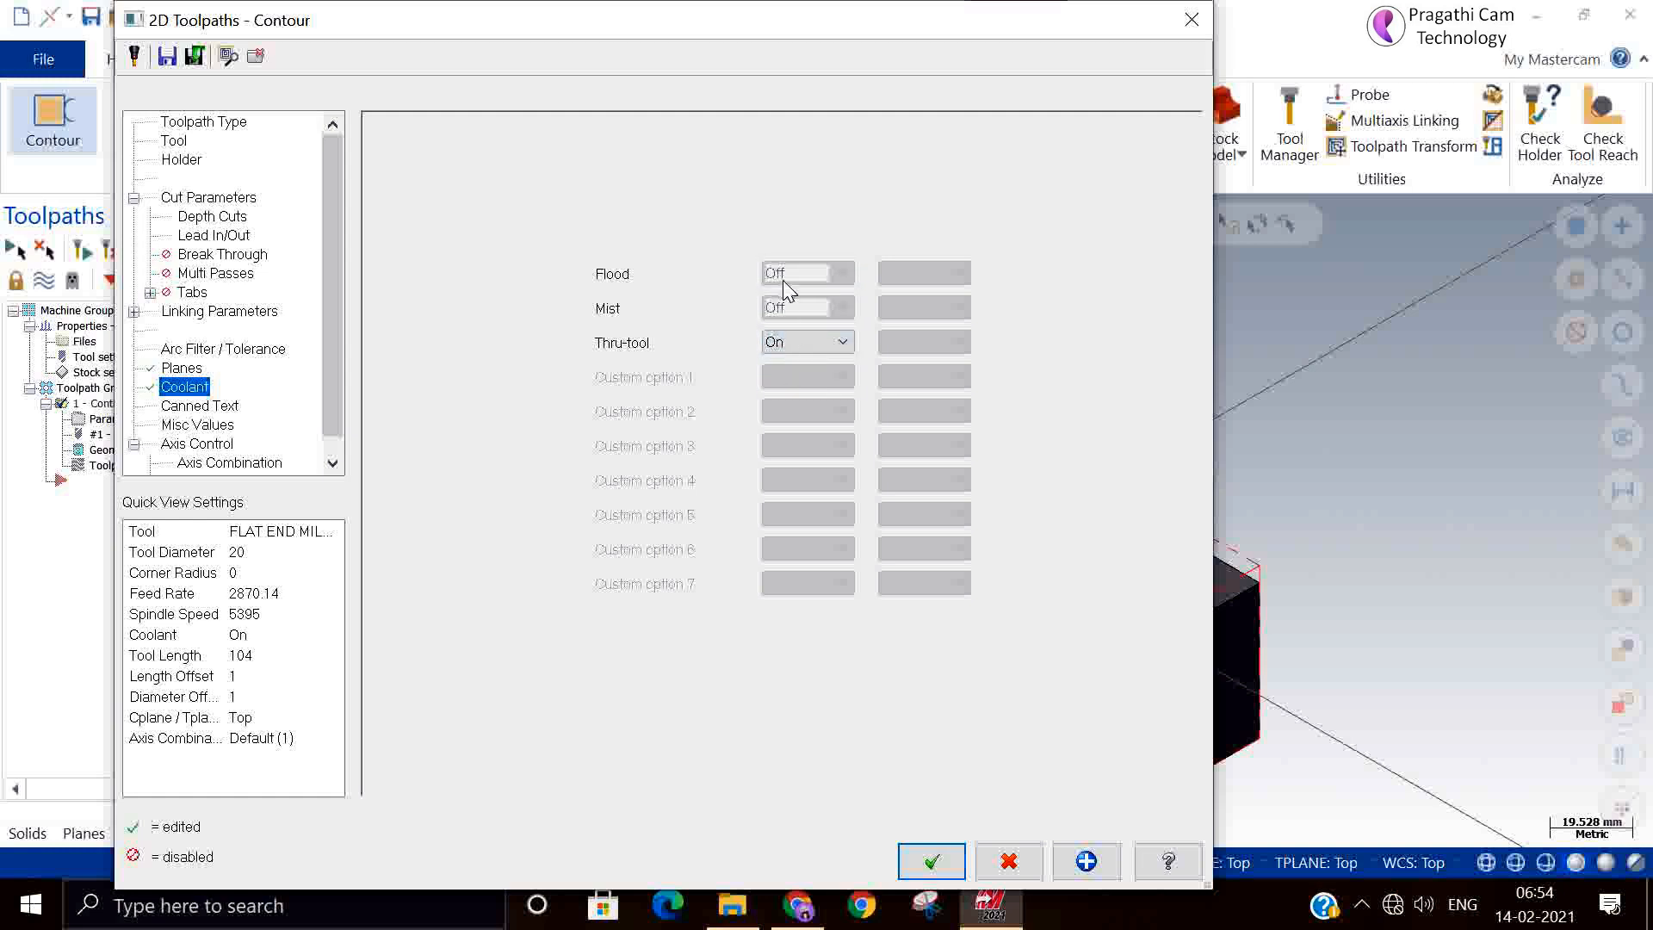
Turn off Thru-tool coolant and set Flood coolant back to On.
left_click(785, 344)
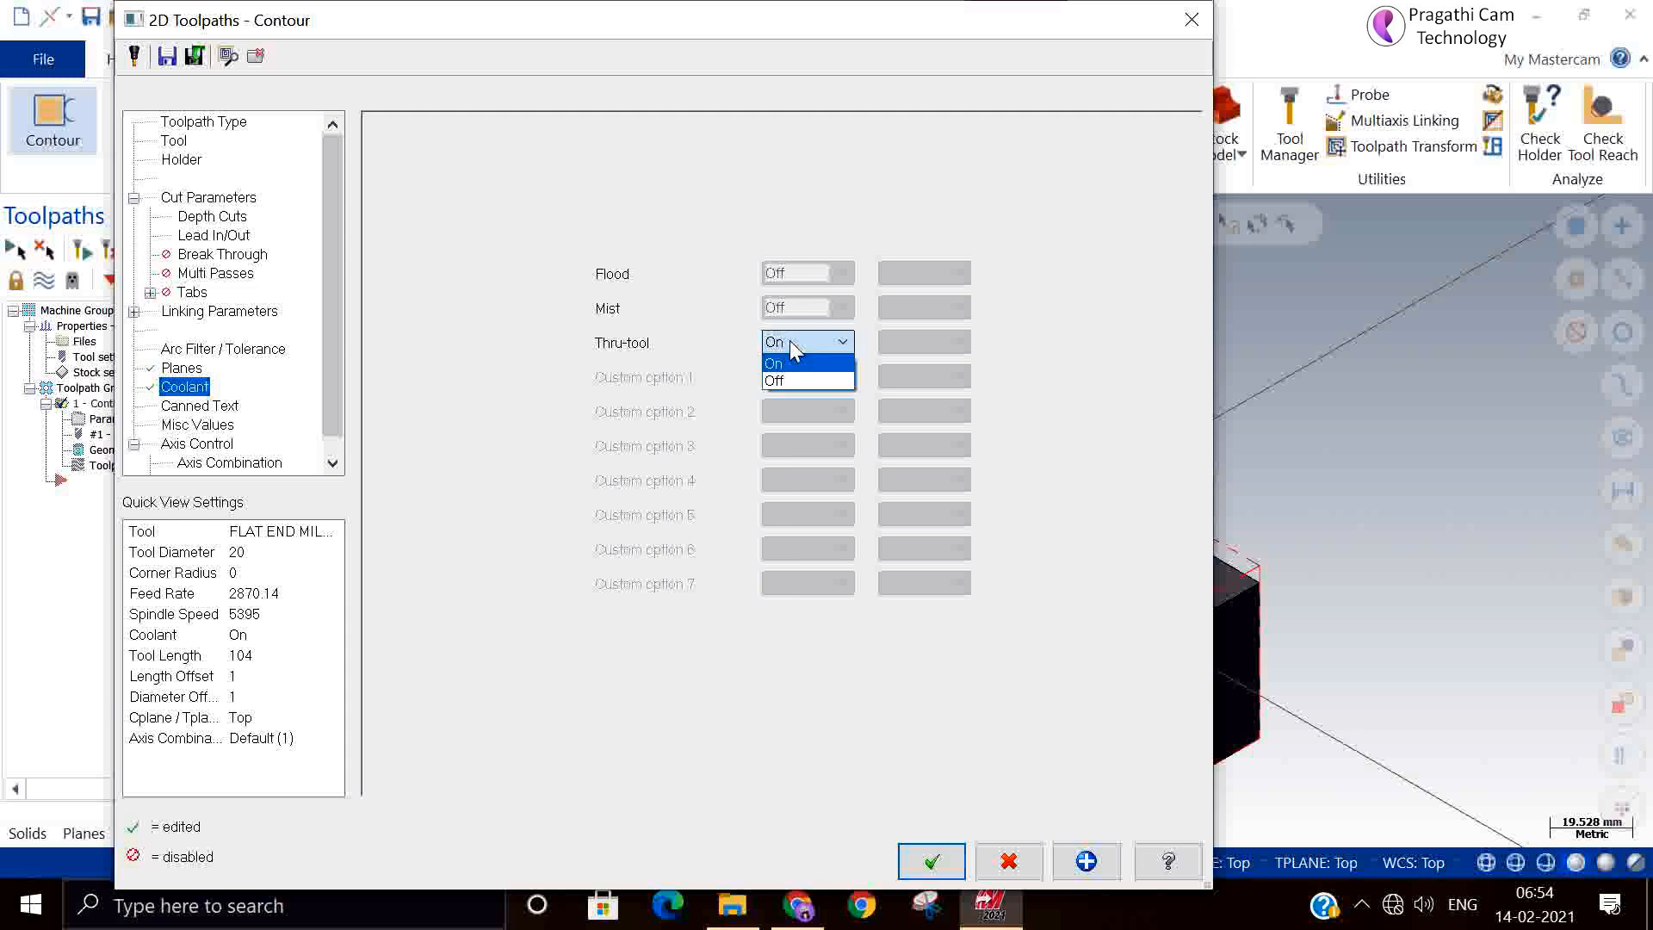
left_click(805, 380)
left_click(810, 275)
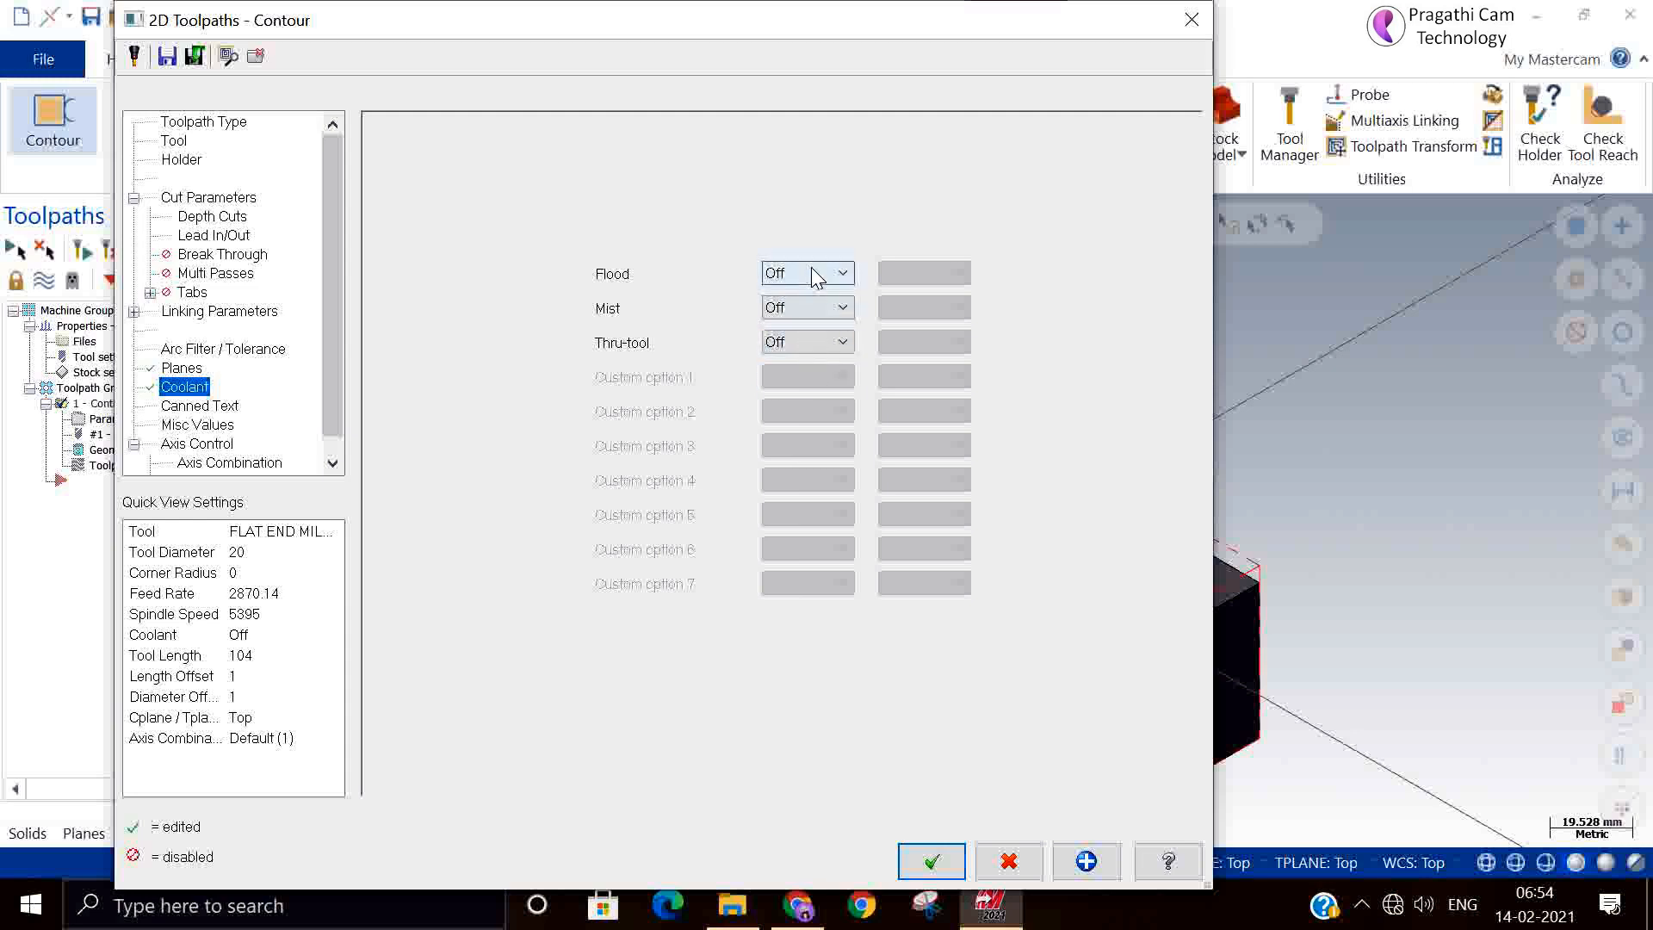
left_click(805, 308)
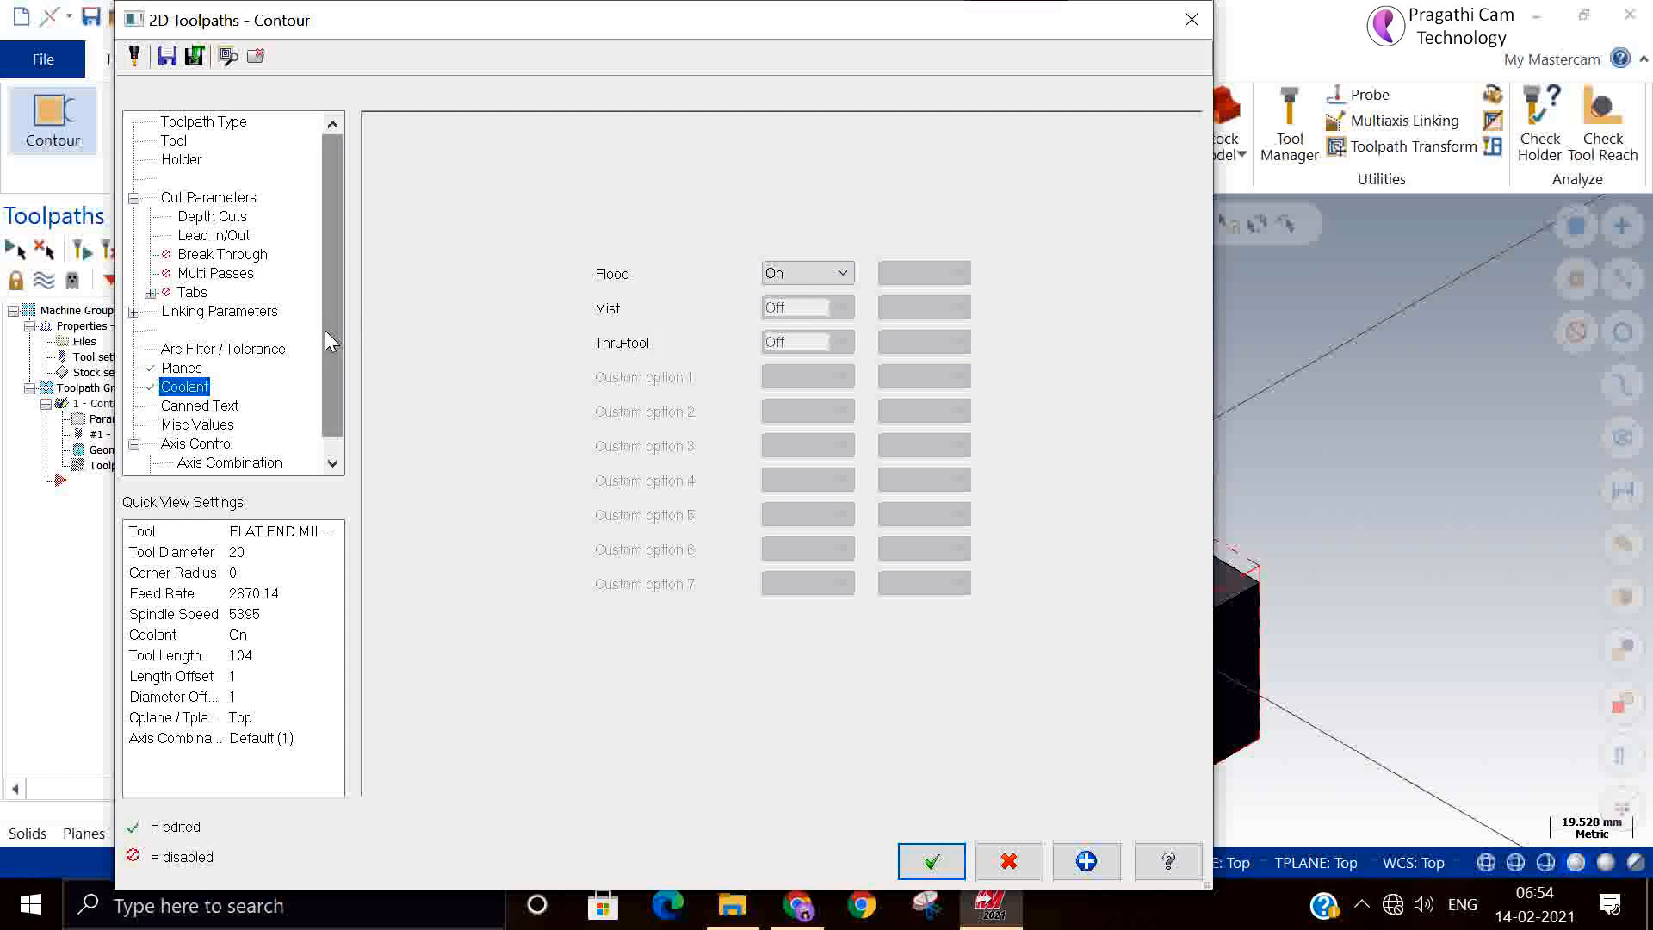
Add the Ostop canned text before the contour operation.
scroll(330, 344, "down", 1)
left_click(207, 388)
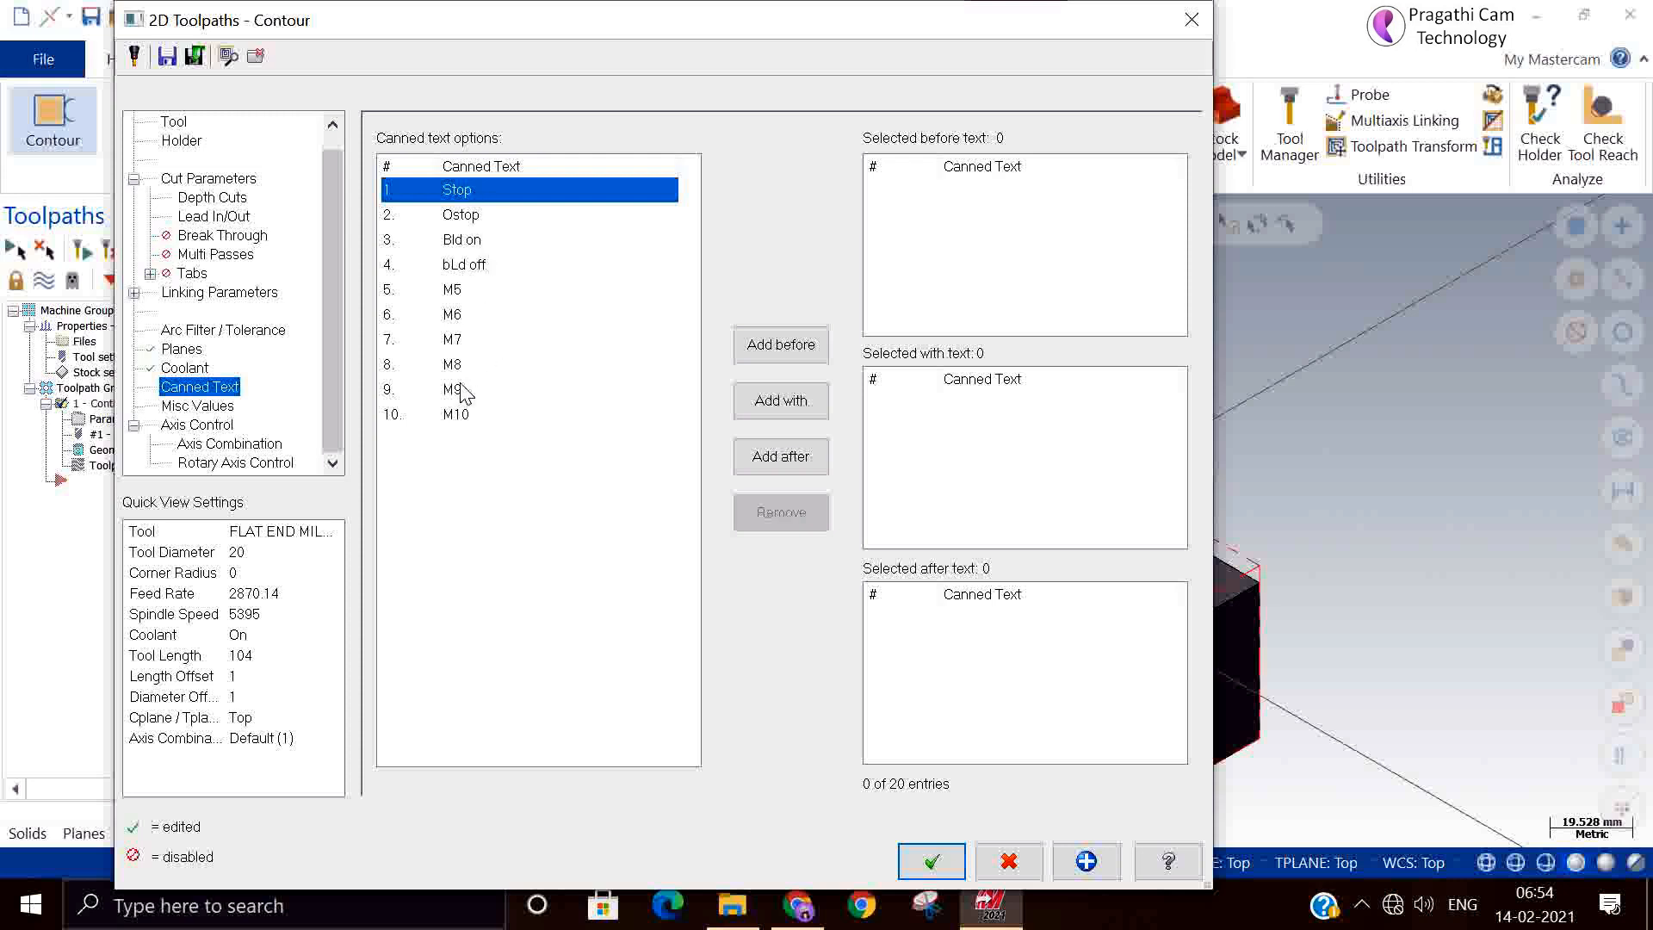
left_click(457, 420)
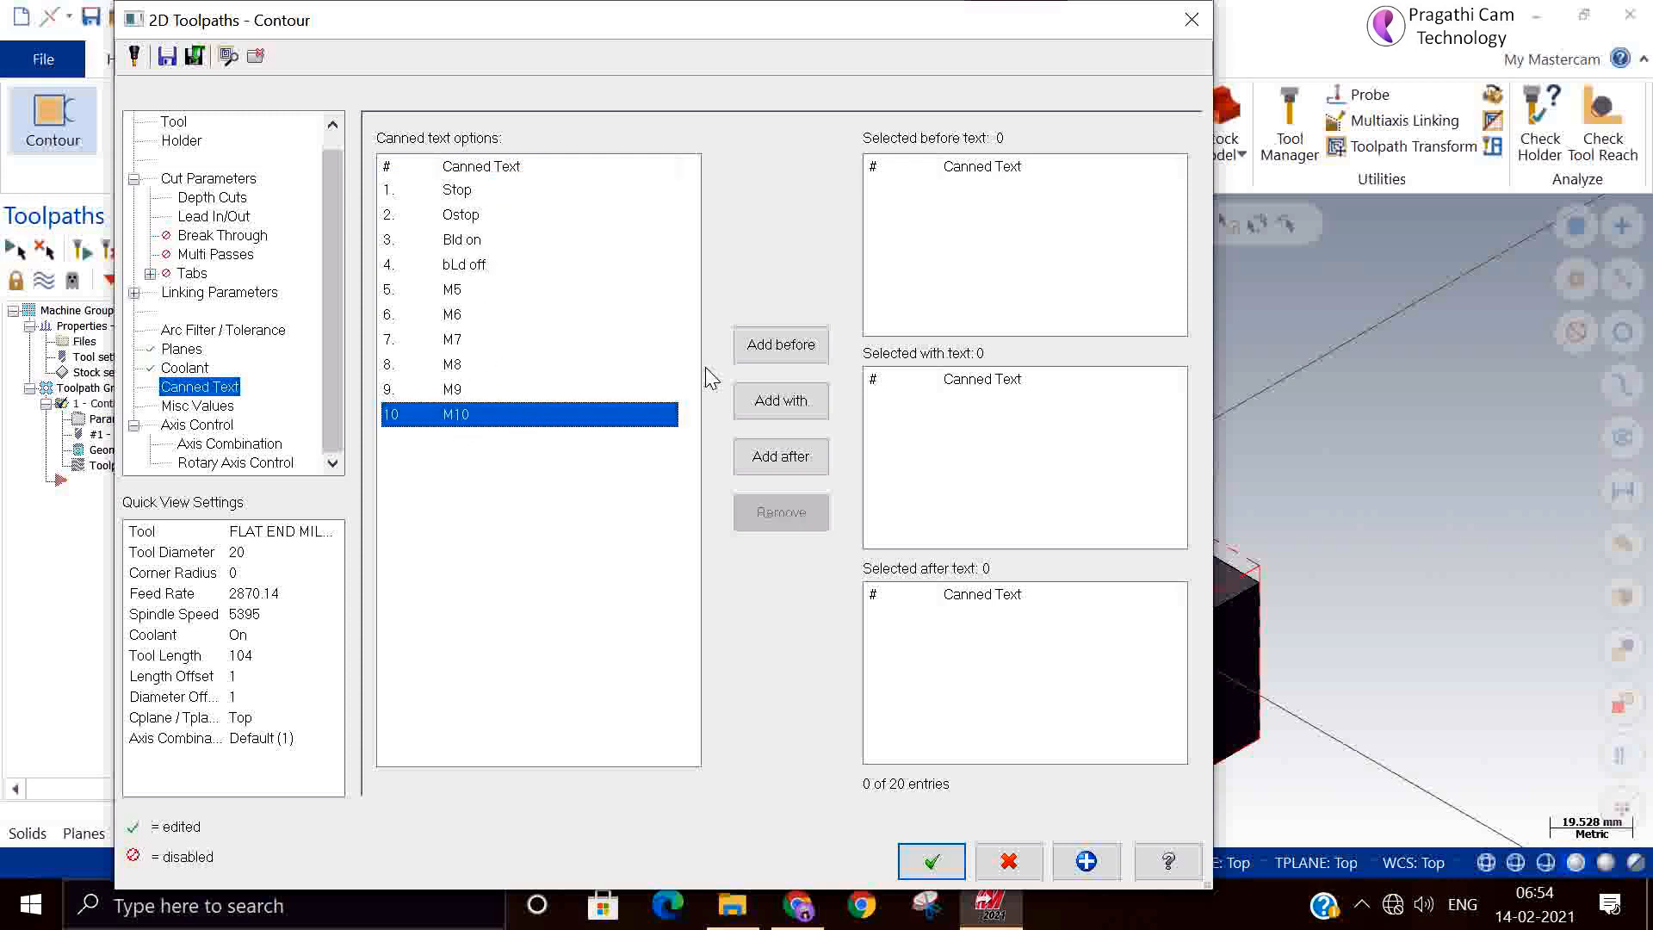
left_click(457, 291)
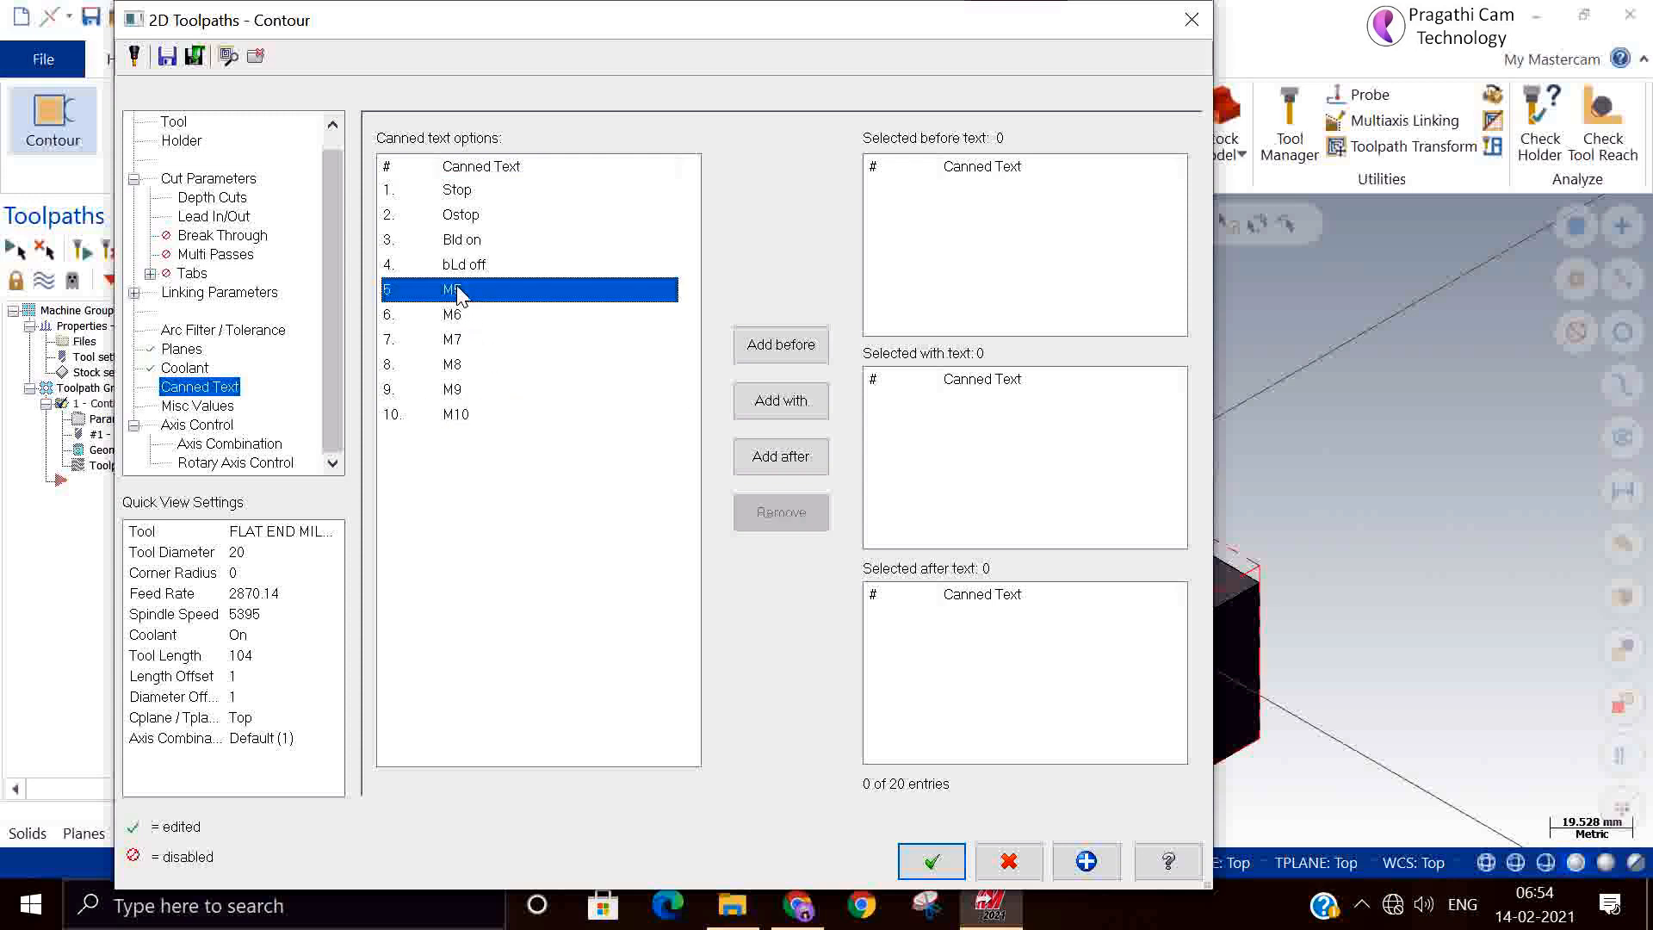
left_click(465, 218)
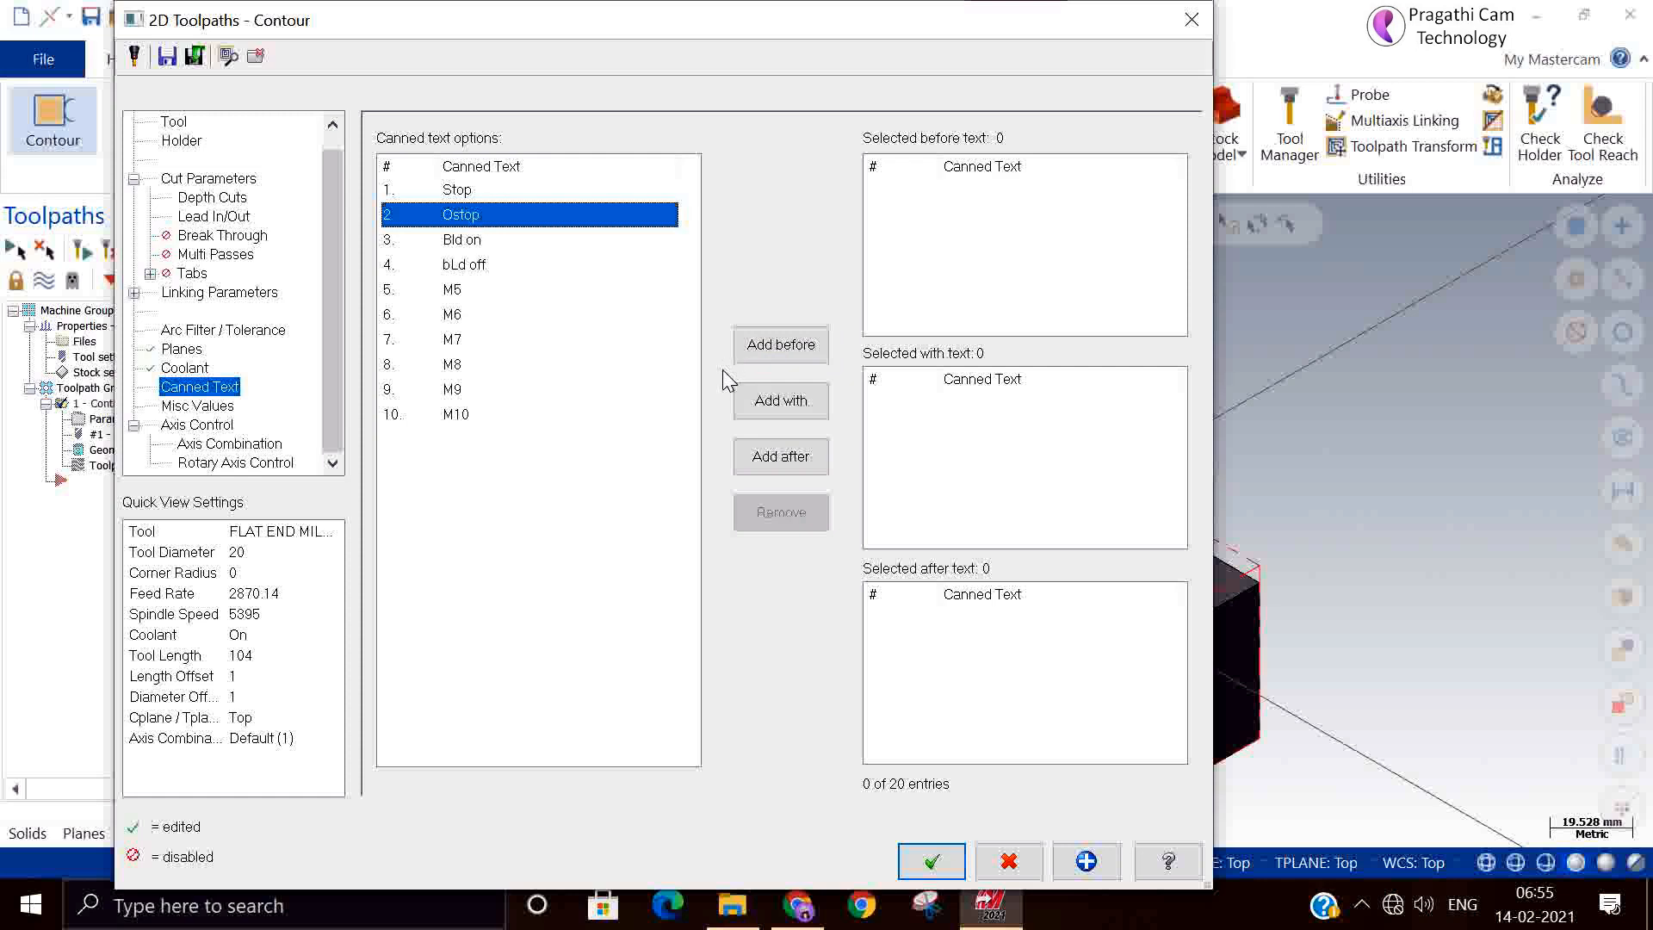
left_click(804, 348)
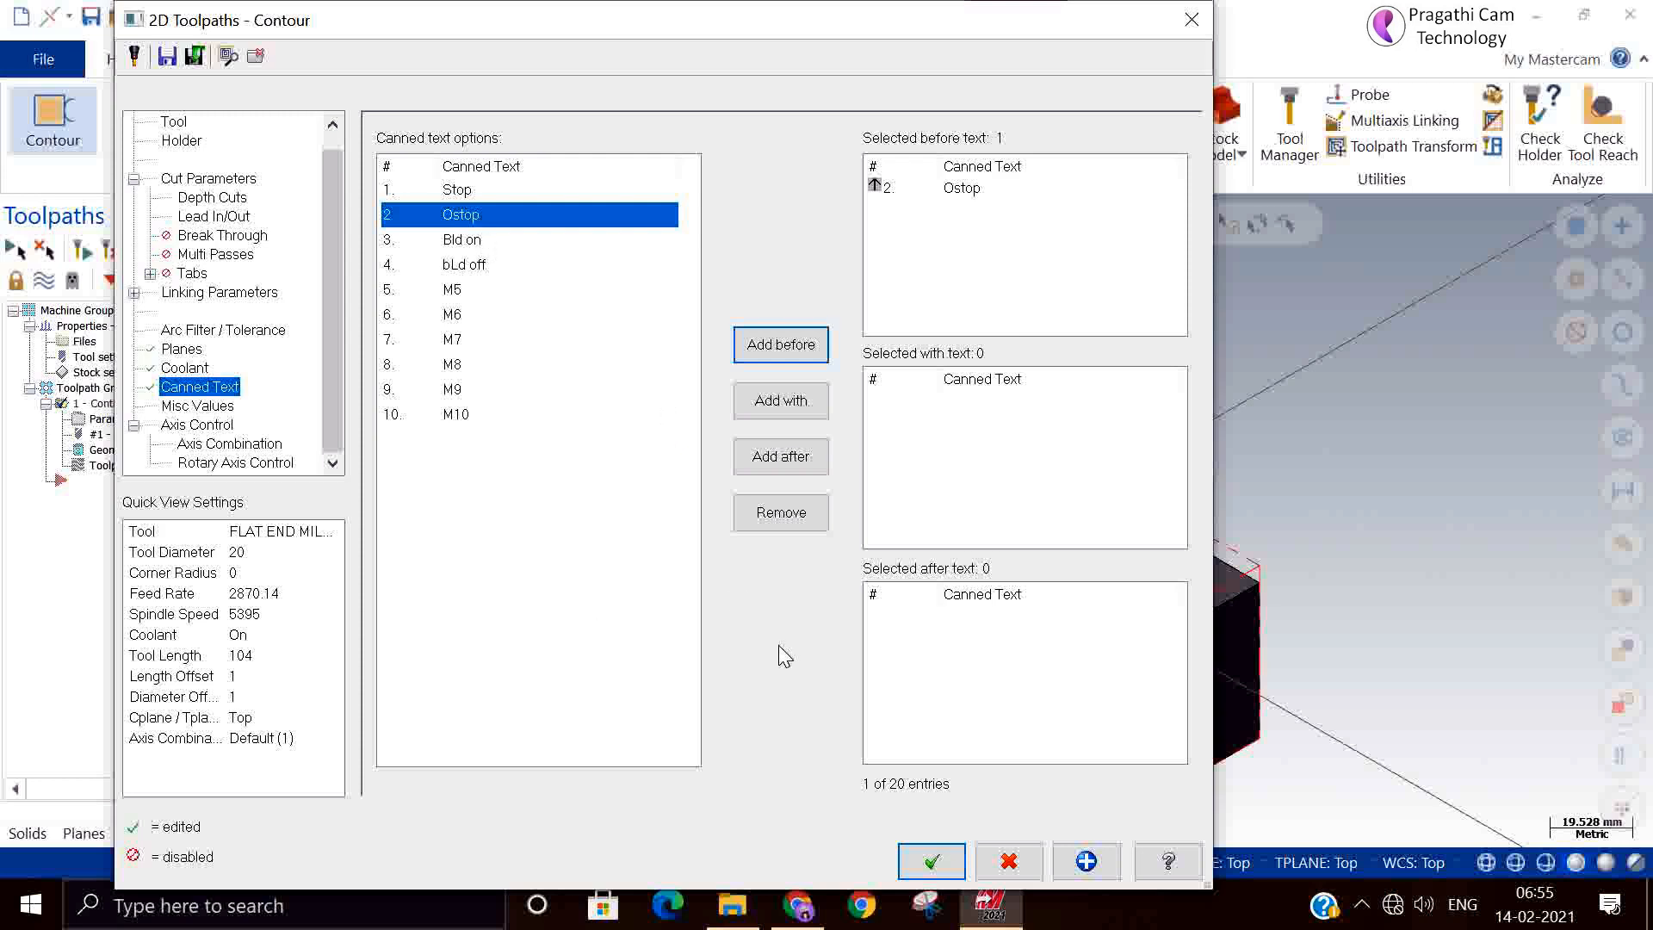
Toggle the Misc Values option that automatically sets post values when posting, leaving it enabled.
left_click(209, 408)
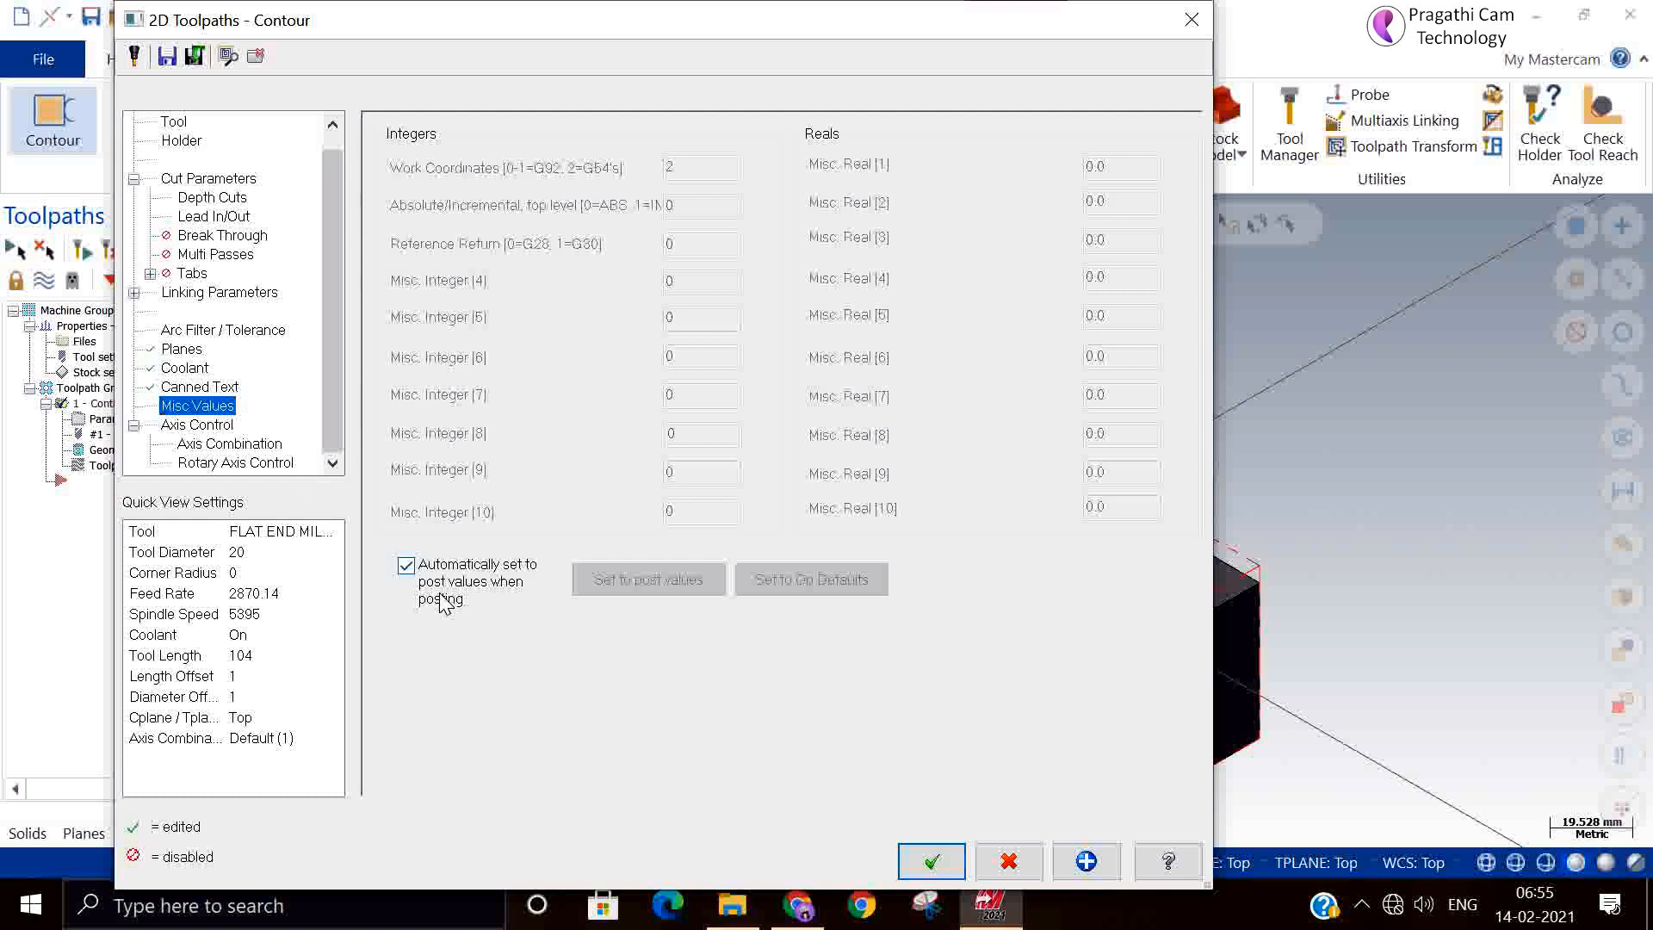
left_click(410, 581)
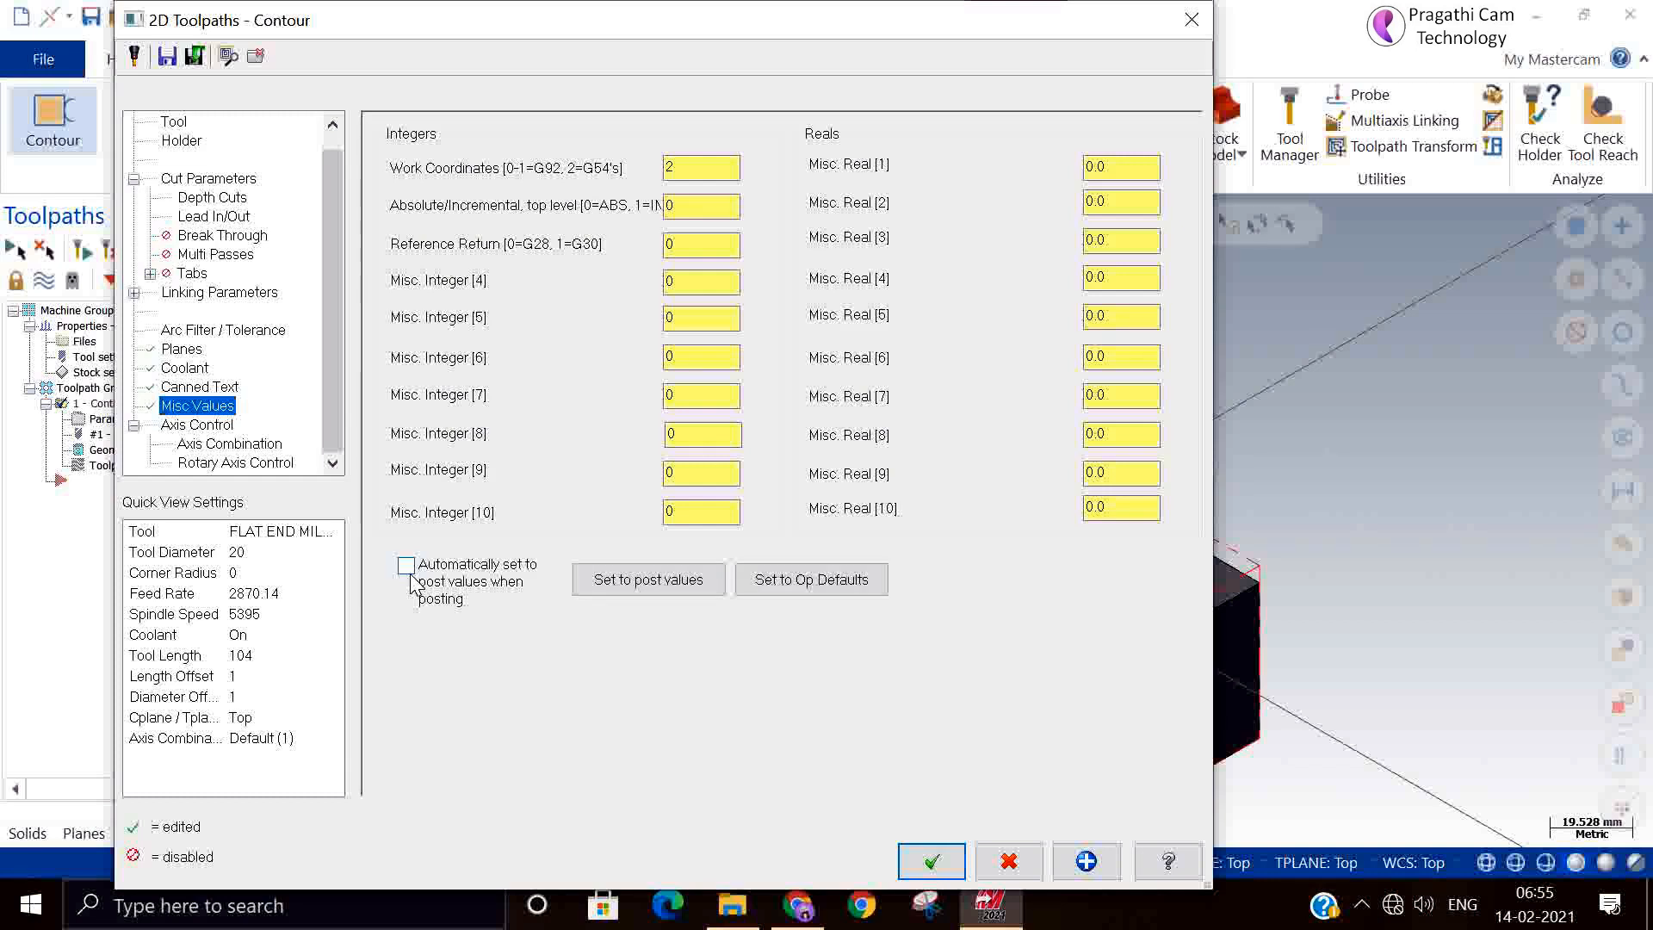
left_click(407, 568)
left_click(407, 568)
left_click(405, 567)
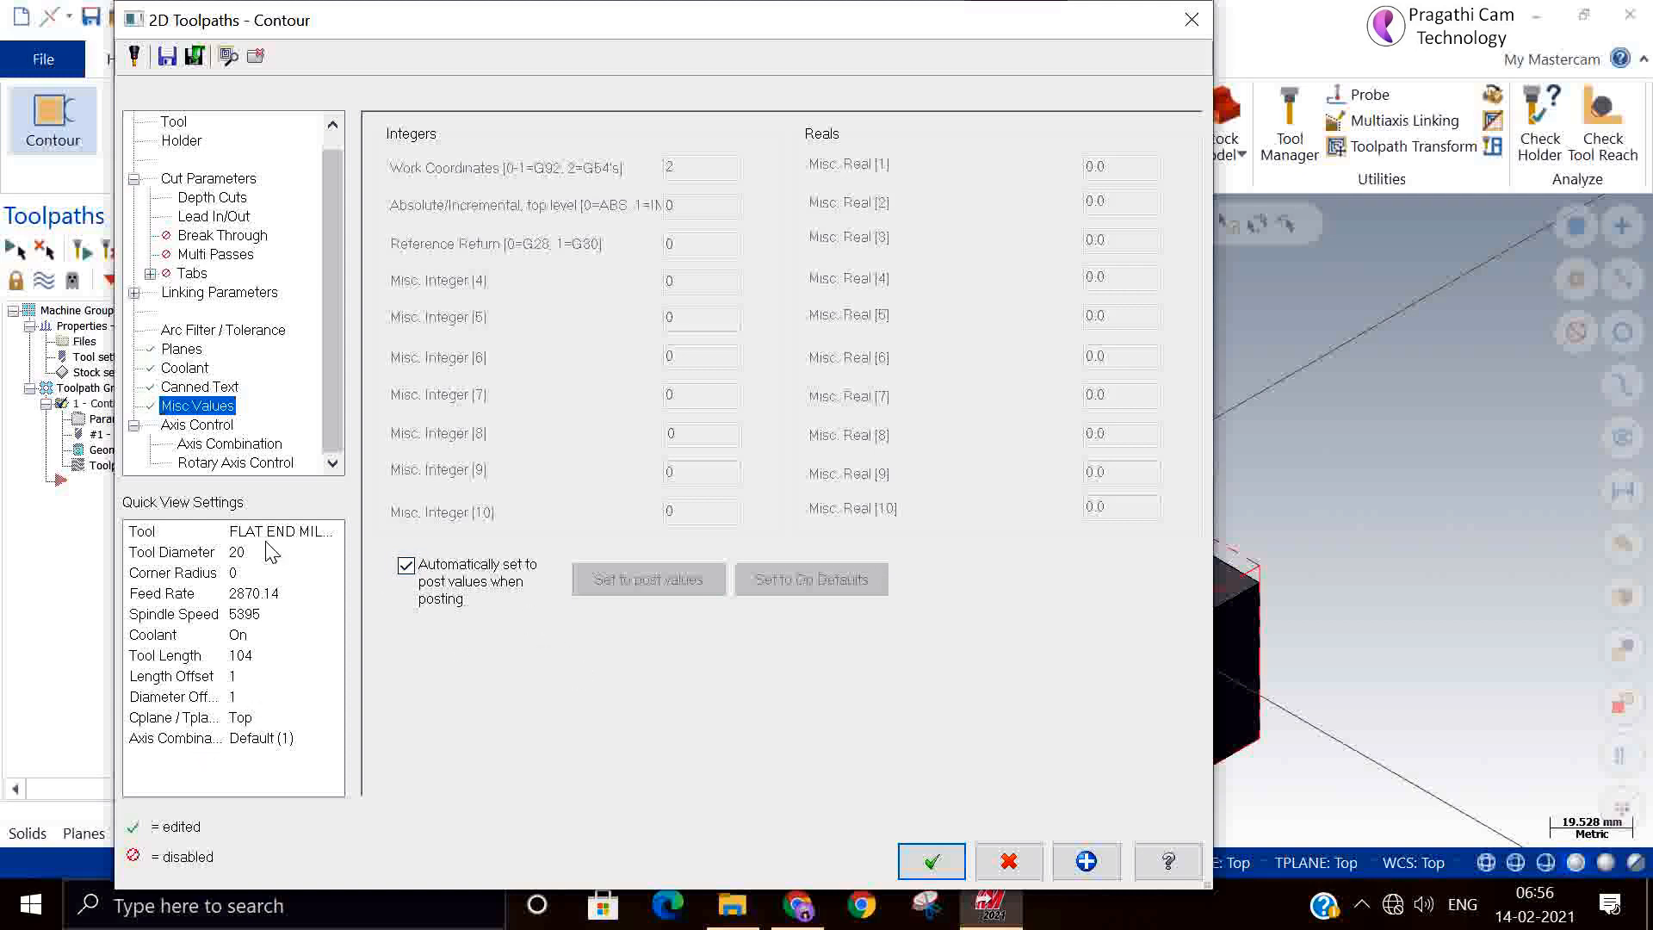
Review the Rotary Axis Control and Axis Combination settings, and close the contour parameters without accepting the changes.
left_click(205, 439)
left_click(205, 464)
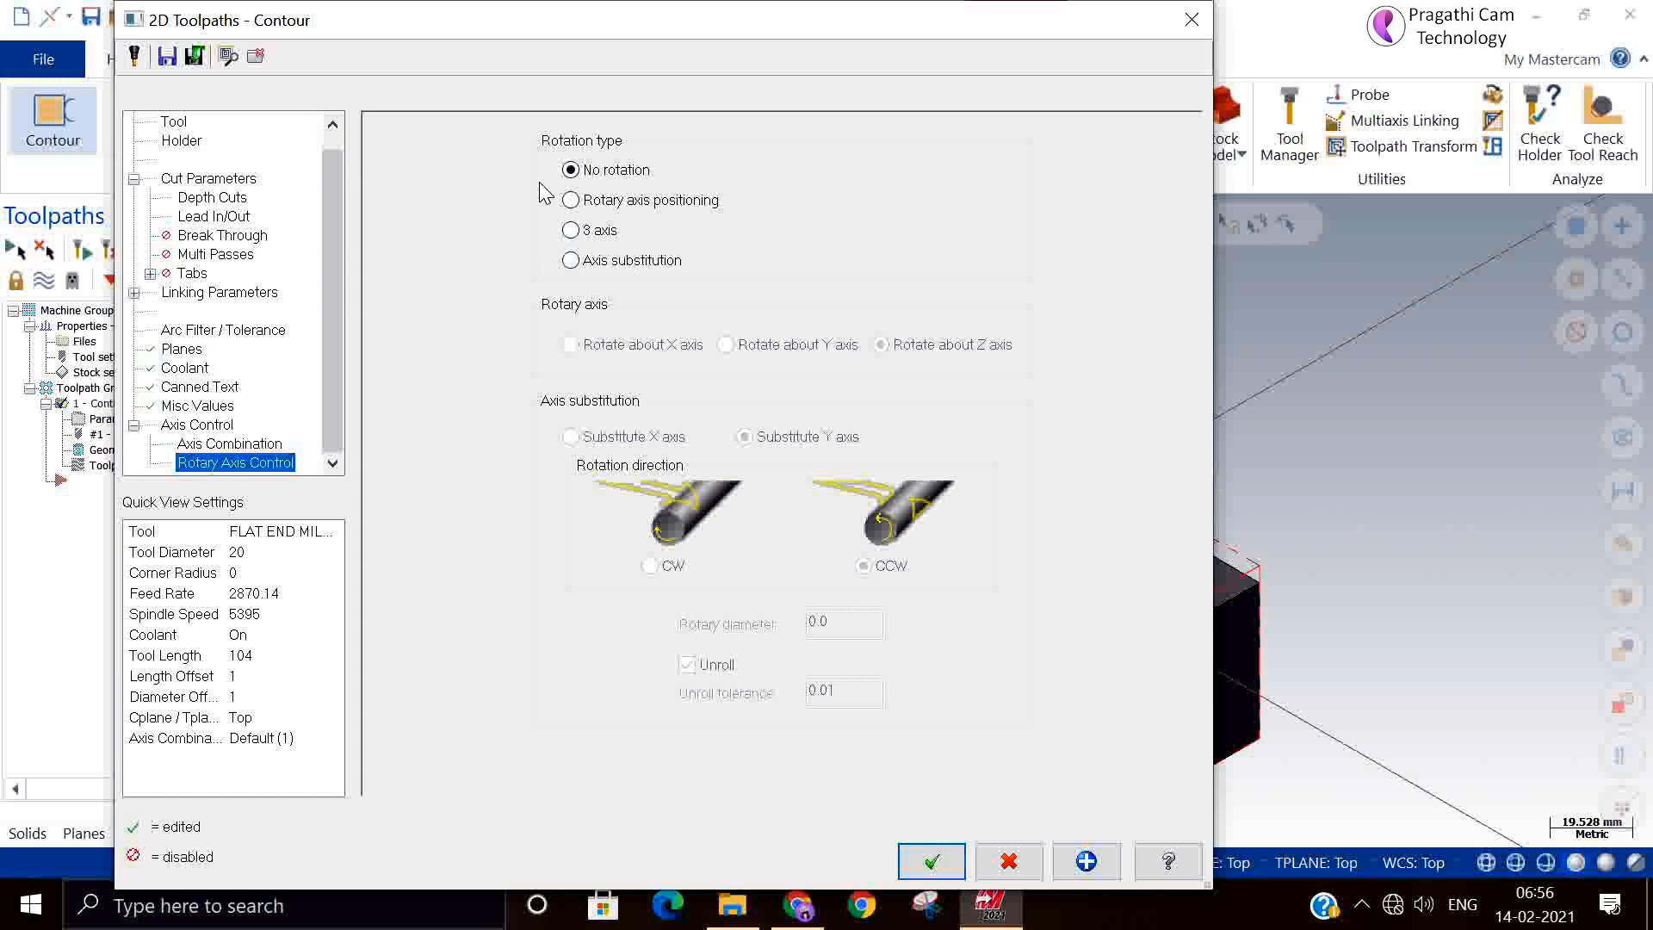
left_click(224, 443)
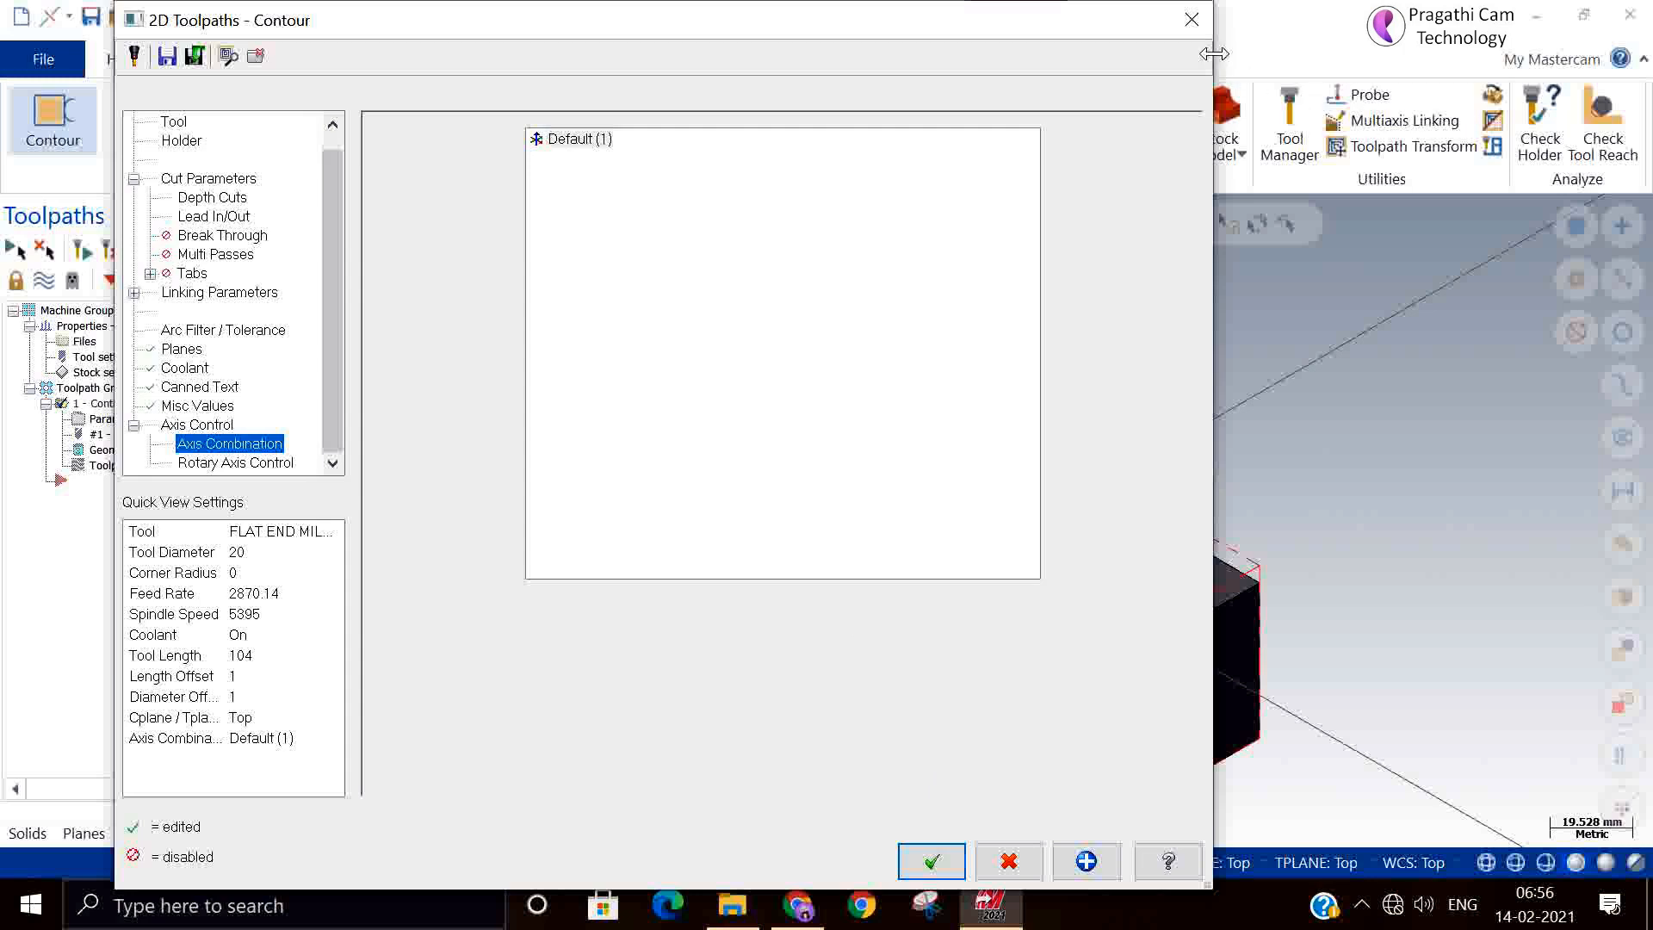
left_click(1191, 20)
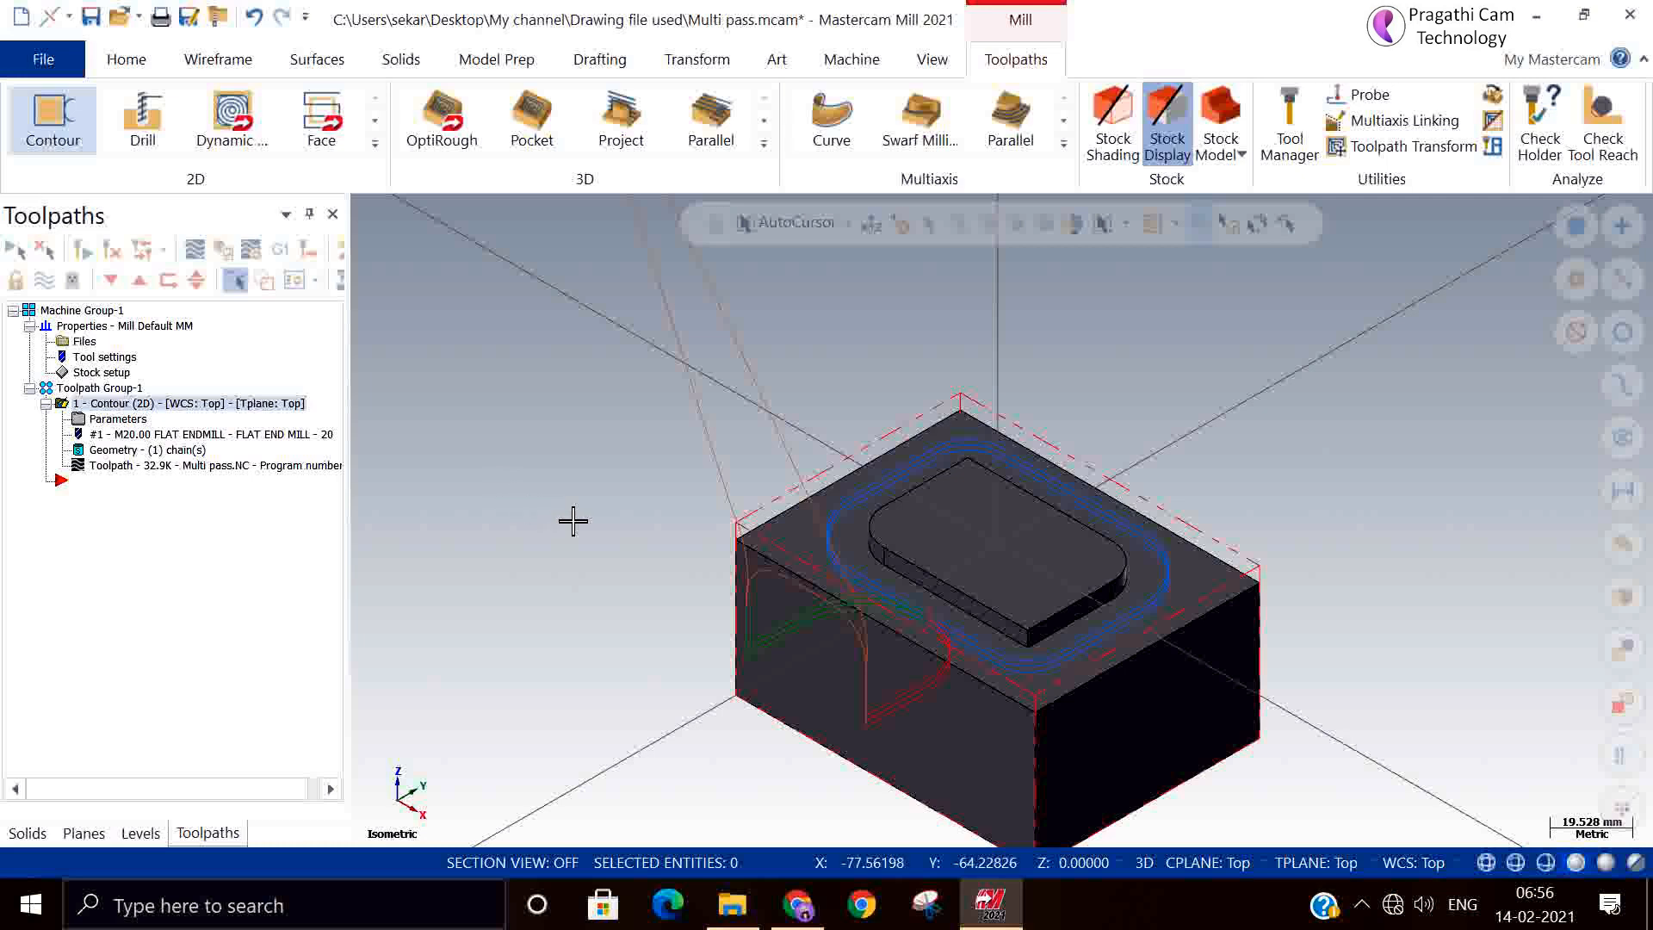
Delete the 2D contour operation from Toolpath Group-1.
scroll(571, 519, "down", 3)
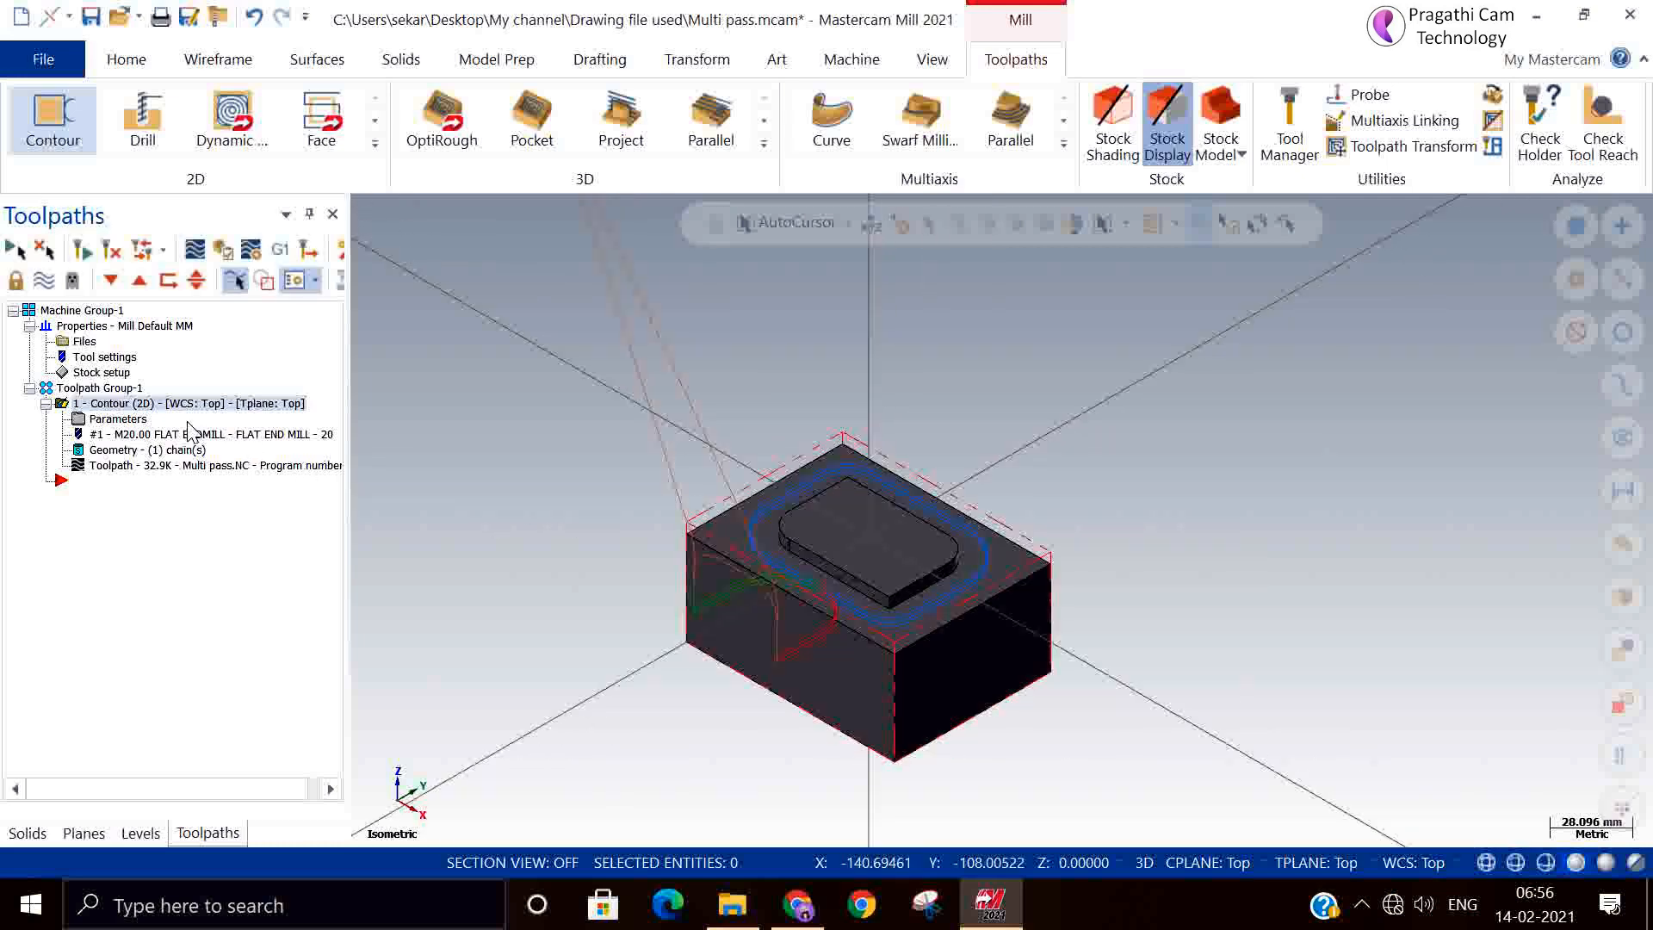
key("Delete")
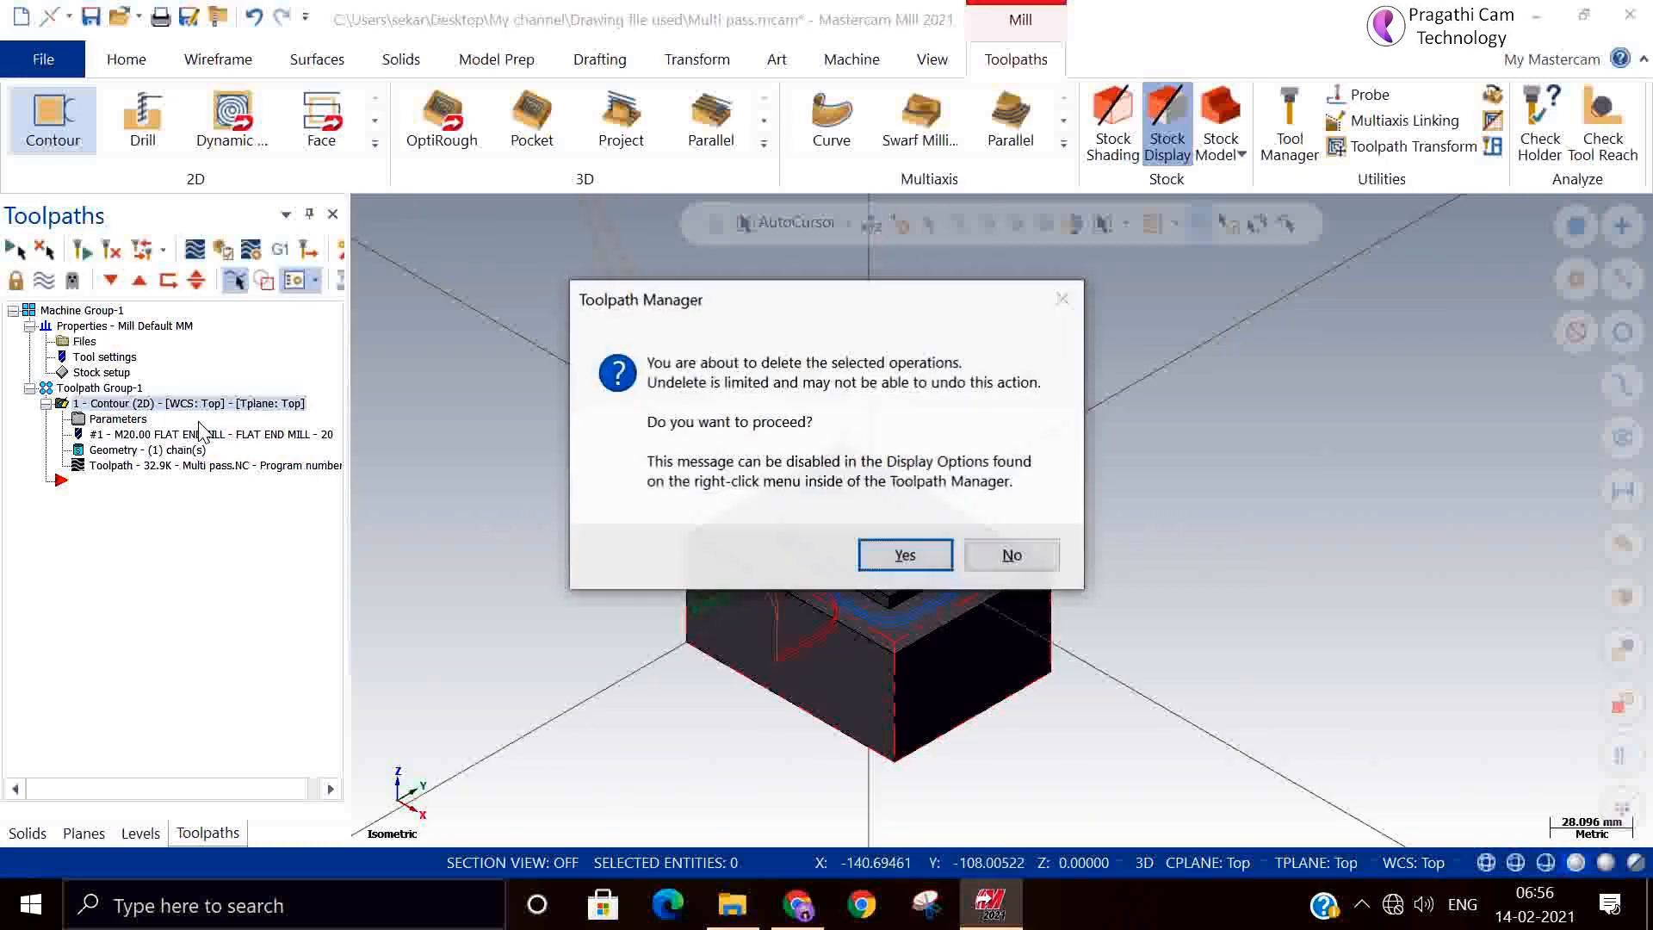
left_click(904, 556)
Start a new empty part file.
scroll(436, 502, "down", 1)
right_click(967, 417)
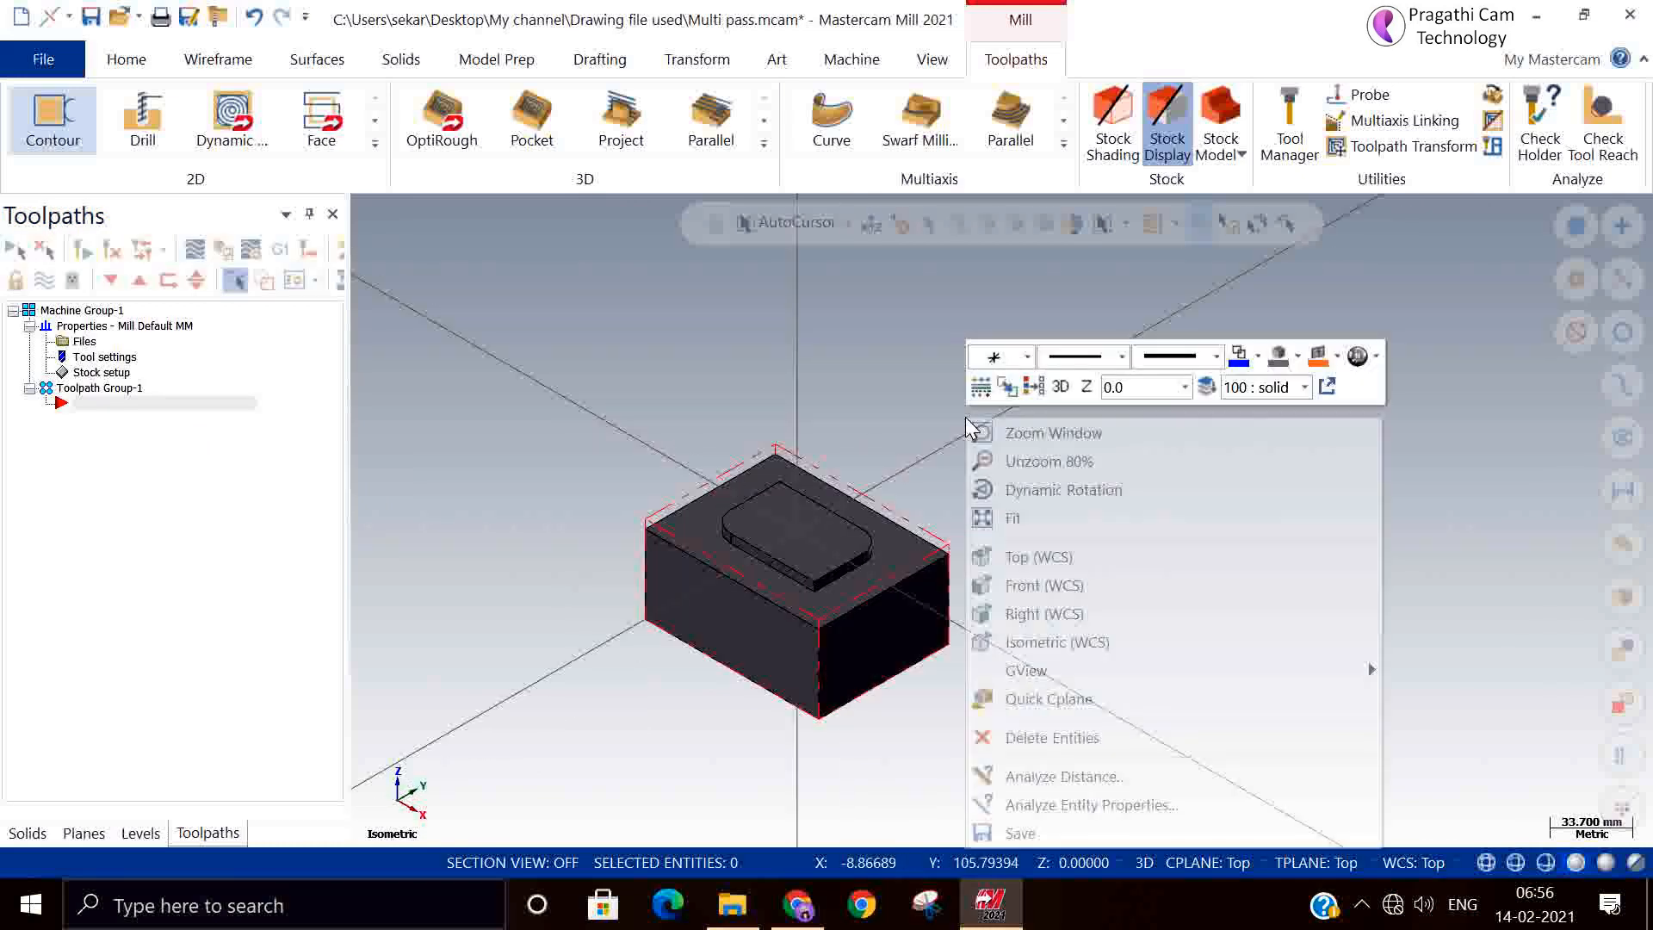
left_click(19, 15)
left_click(892, 493)
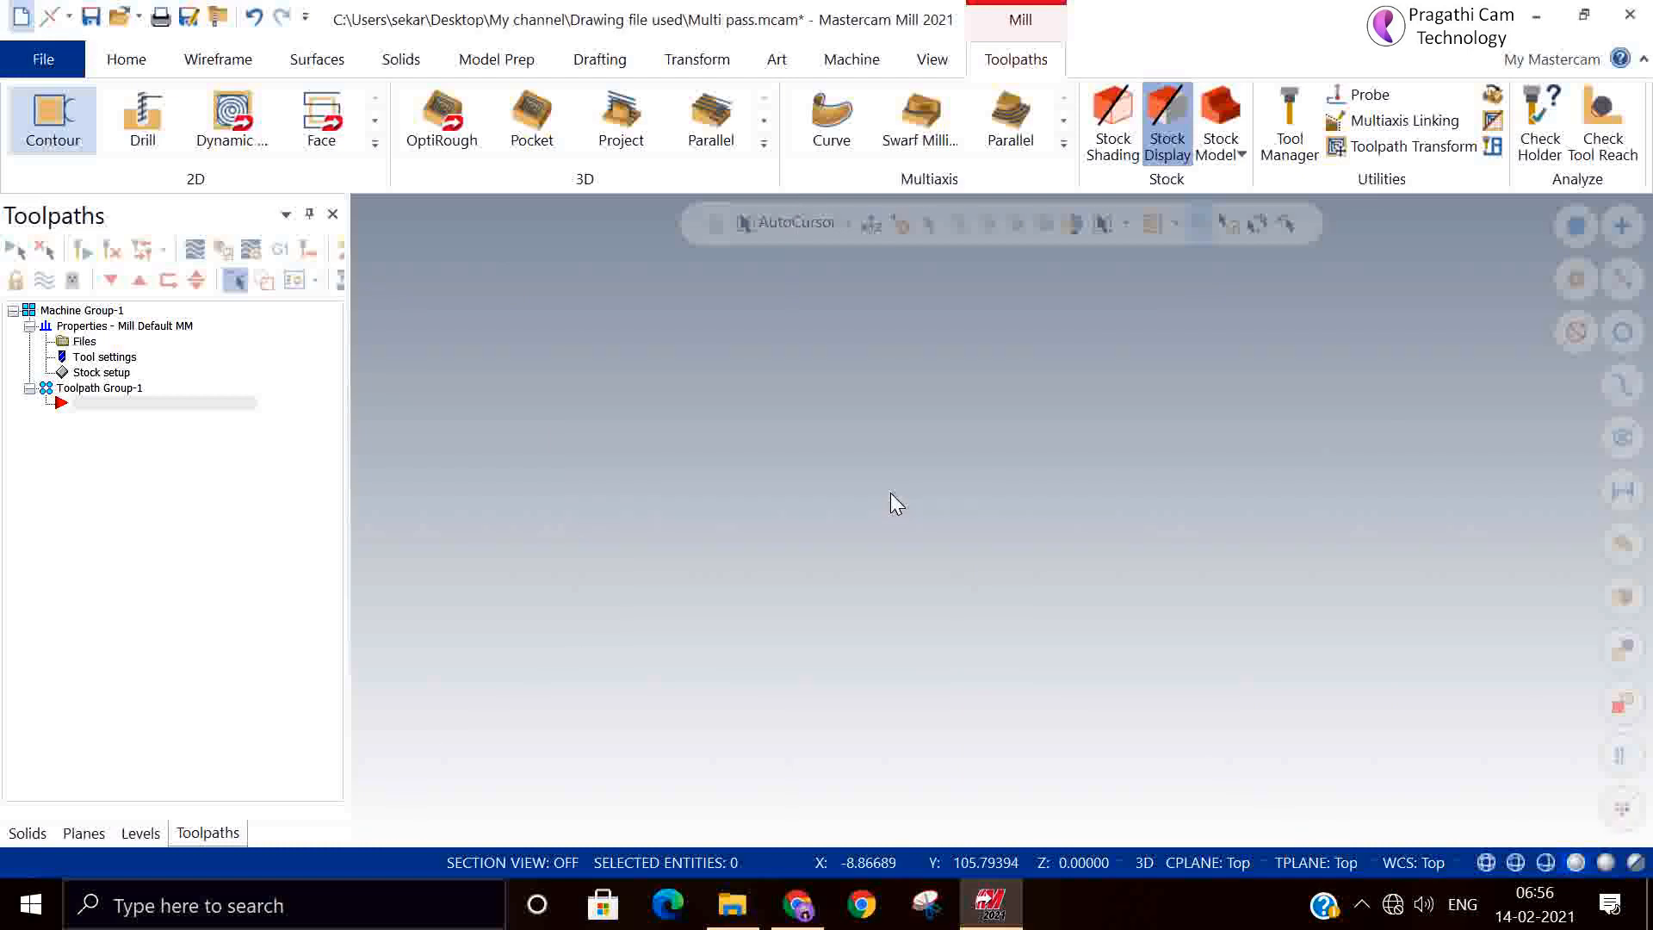
scroll(464, 574, "down", 2)
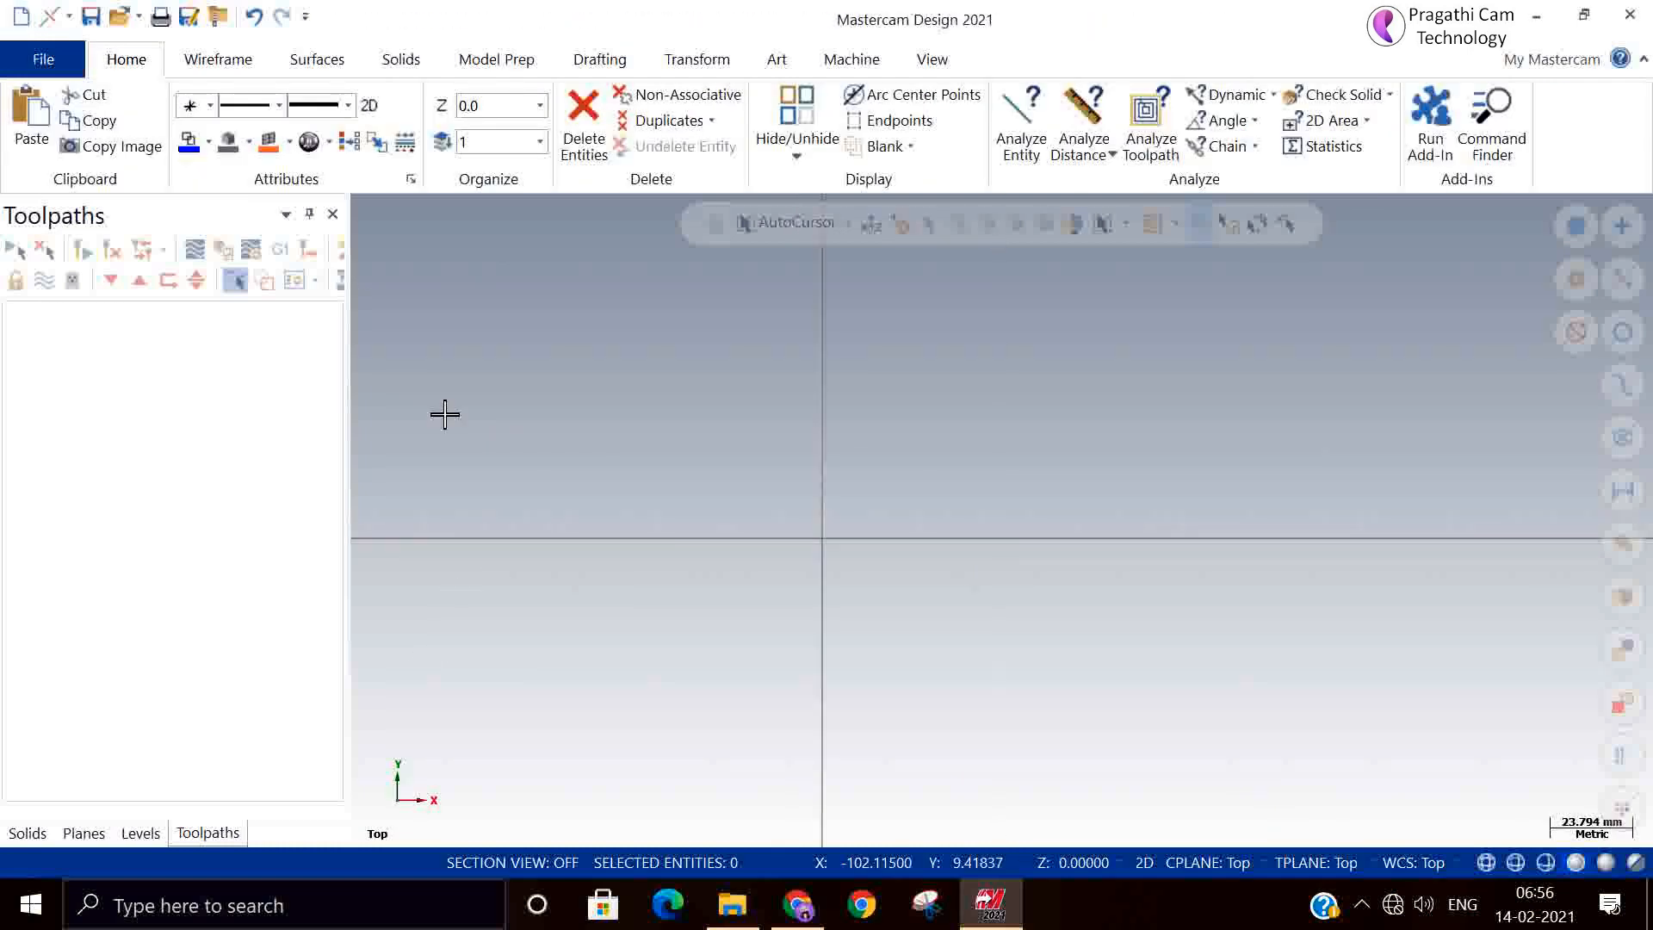
Draw a rectangle about 82 mm wide and 49 mm high with its lower-left corner at the origin, without anchoring it to center.
left_click(219, 58)
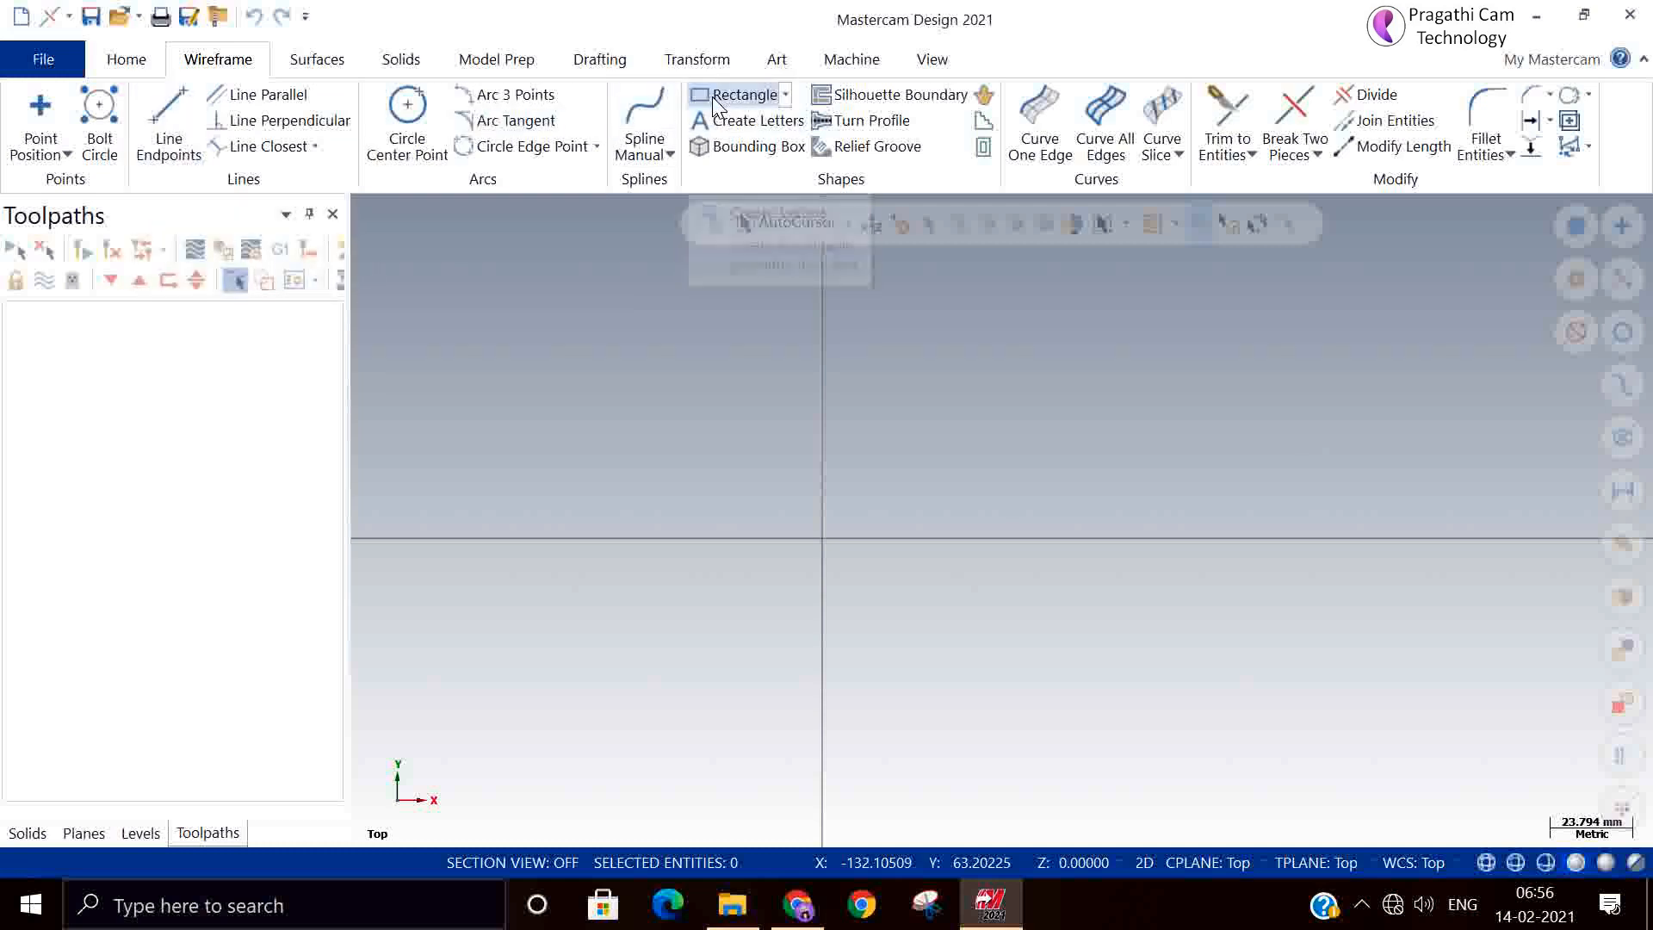
left_click(738, 94)
left_click(824, 539)
scroll(577, 662, "down", 1)
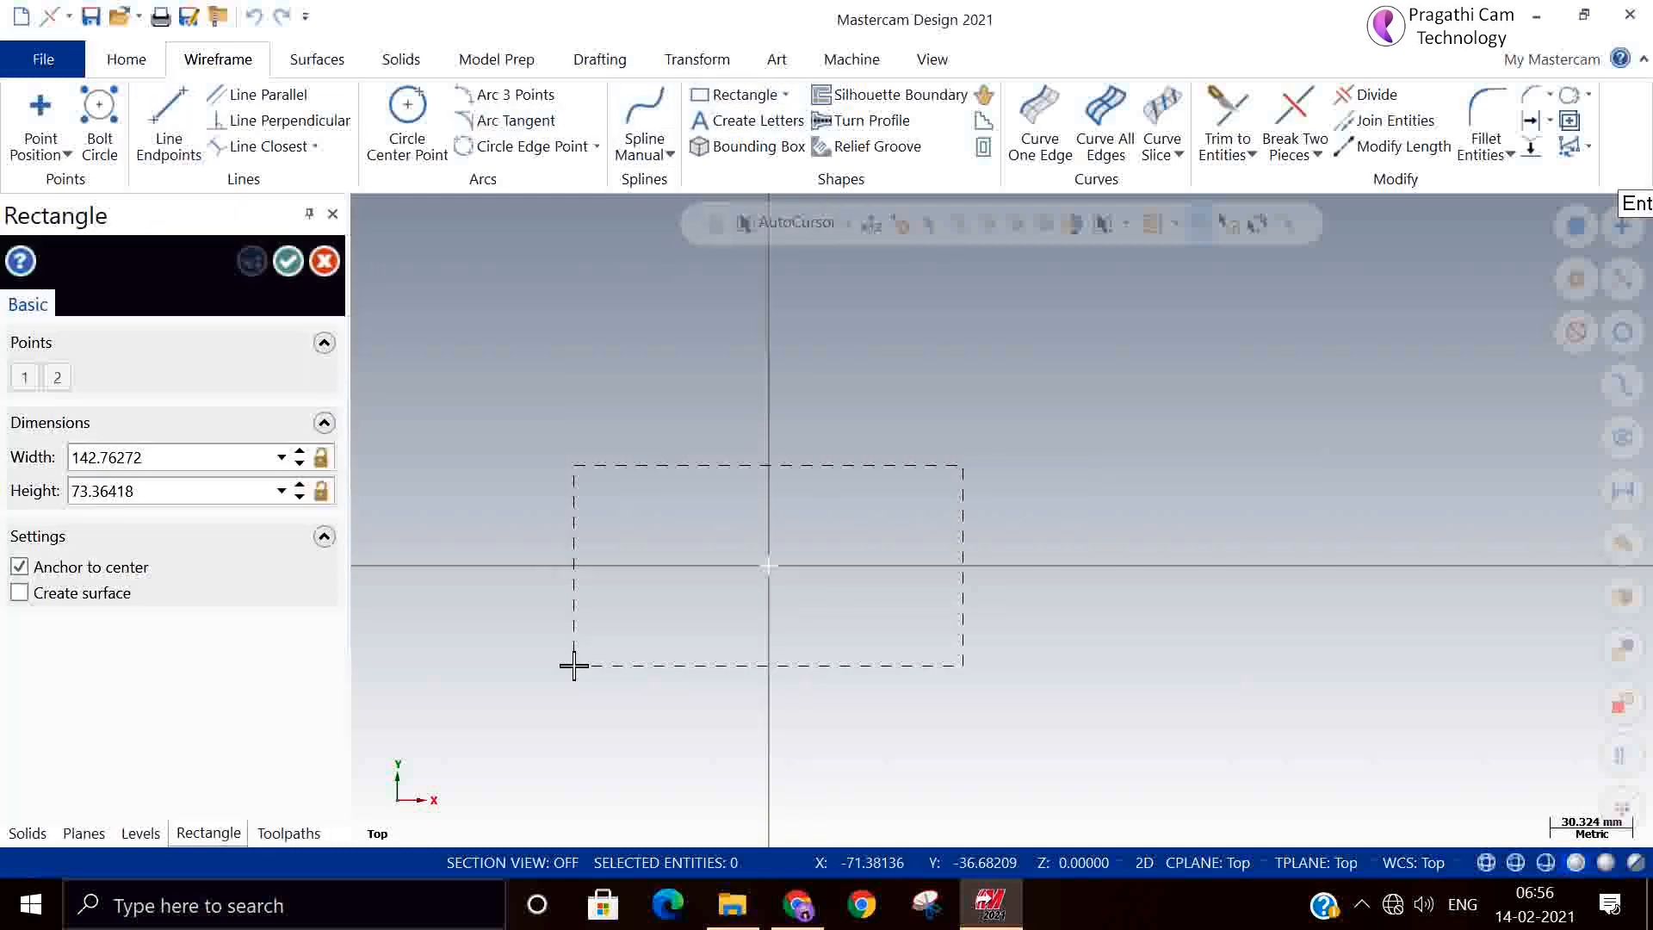
left_click(82, 570)
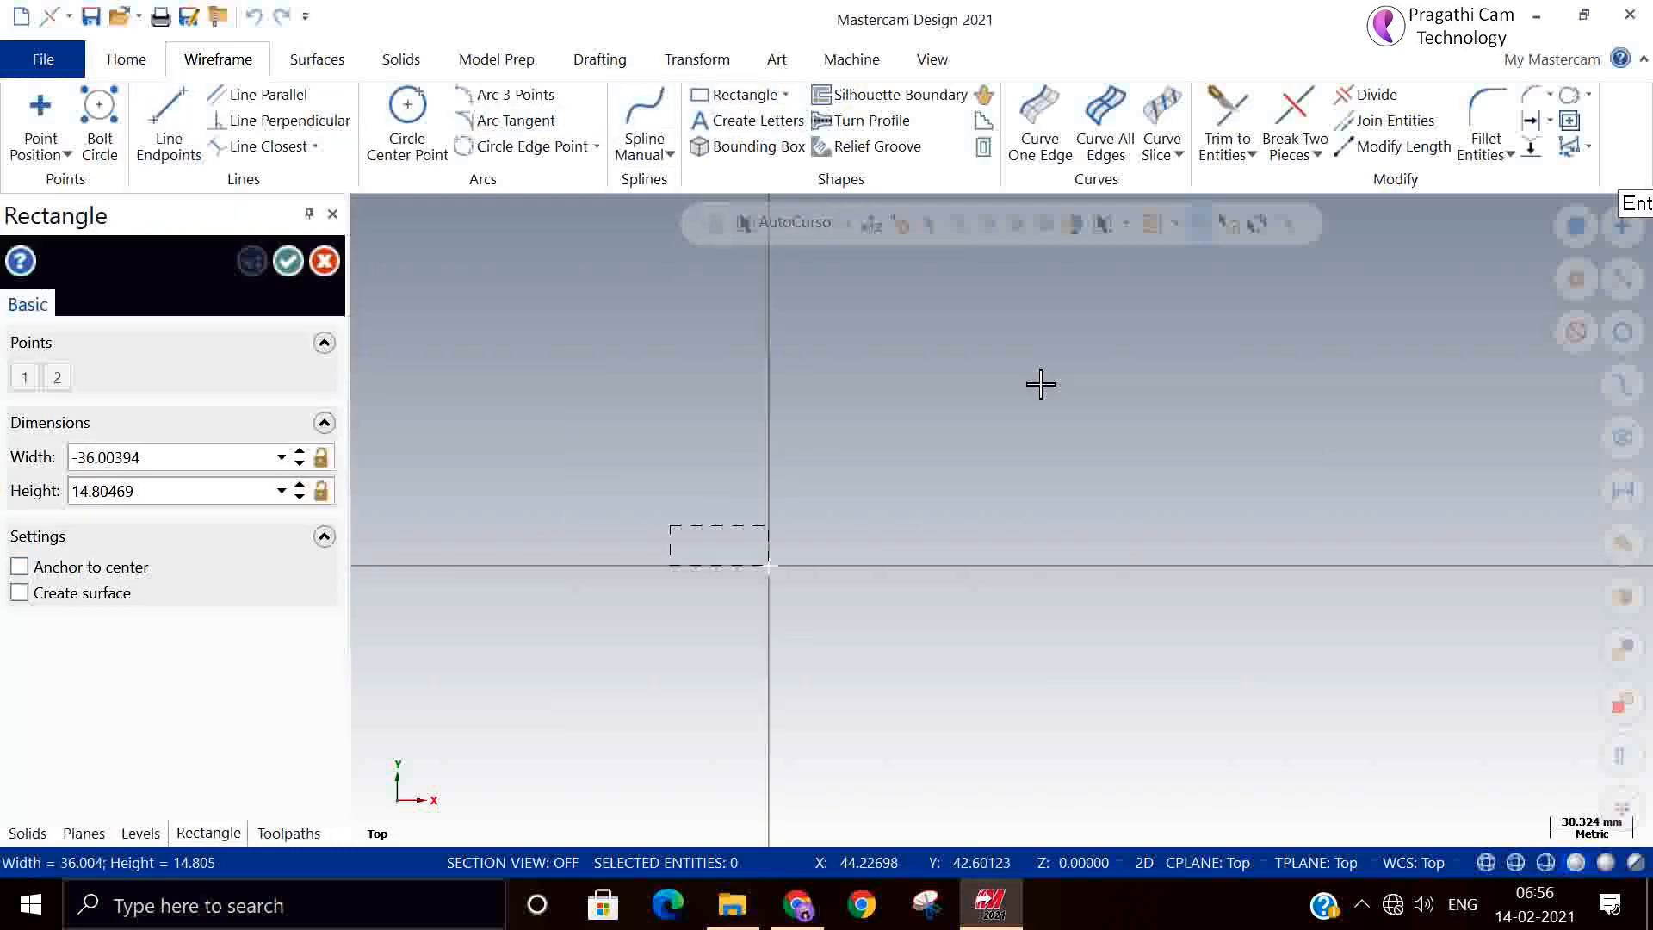
left_click(991, 431)
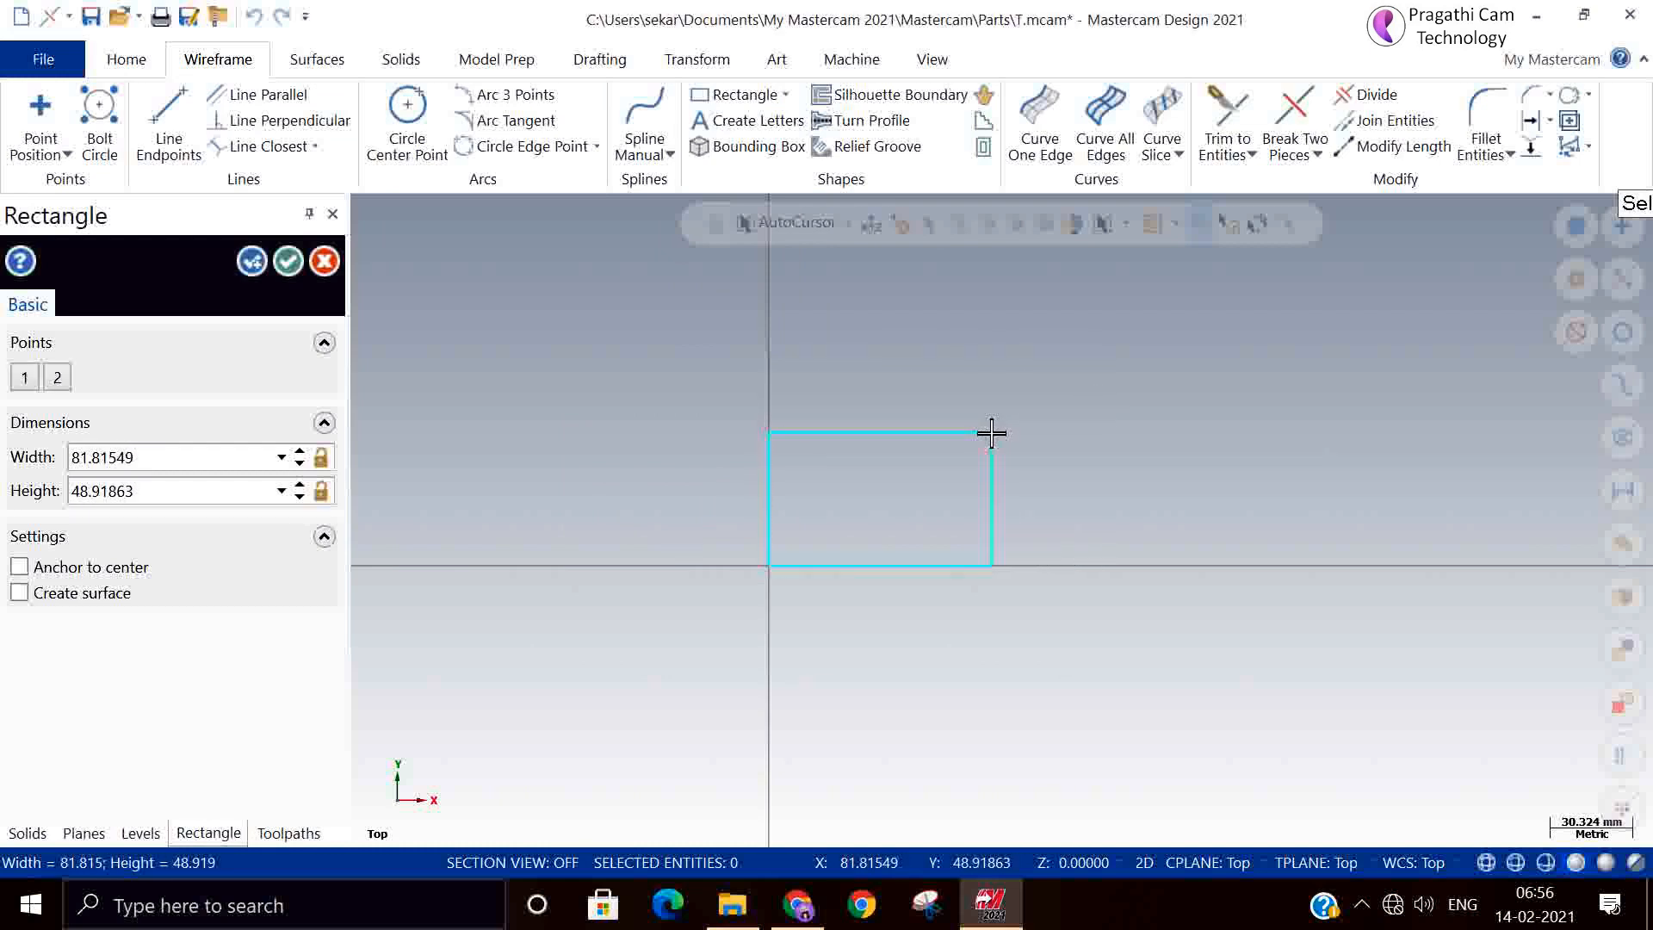
scroll(547, 561, "down", 5)
scroll(1050, 620, "up", 3)
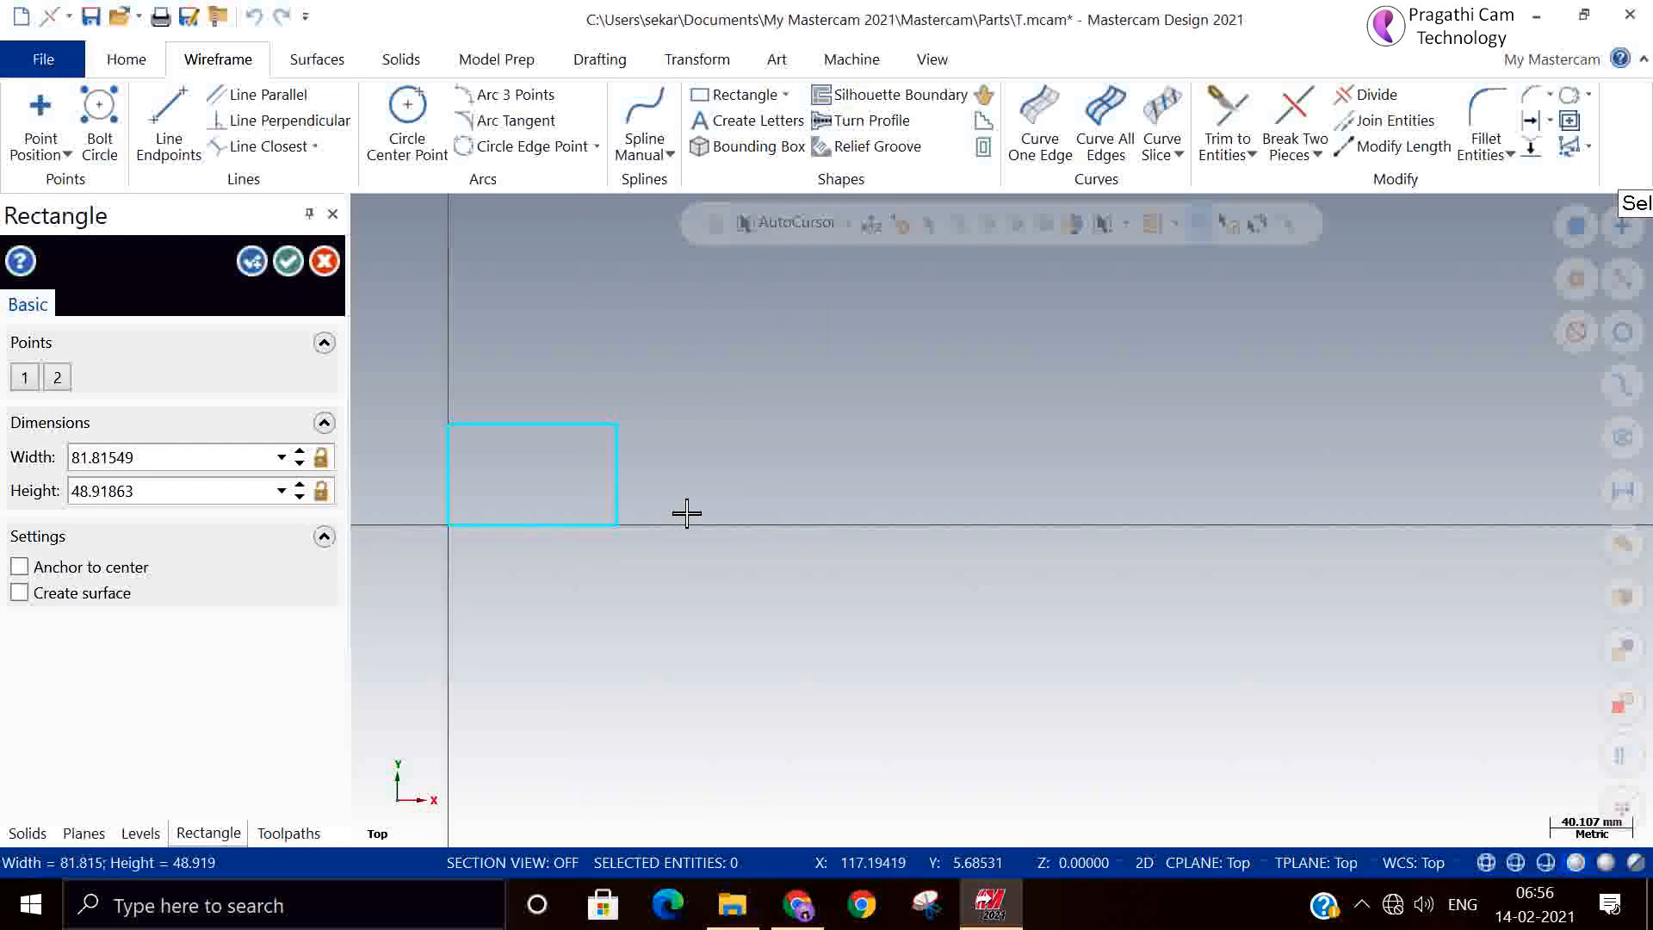
left_click(255, 263)
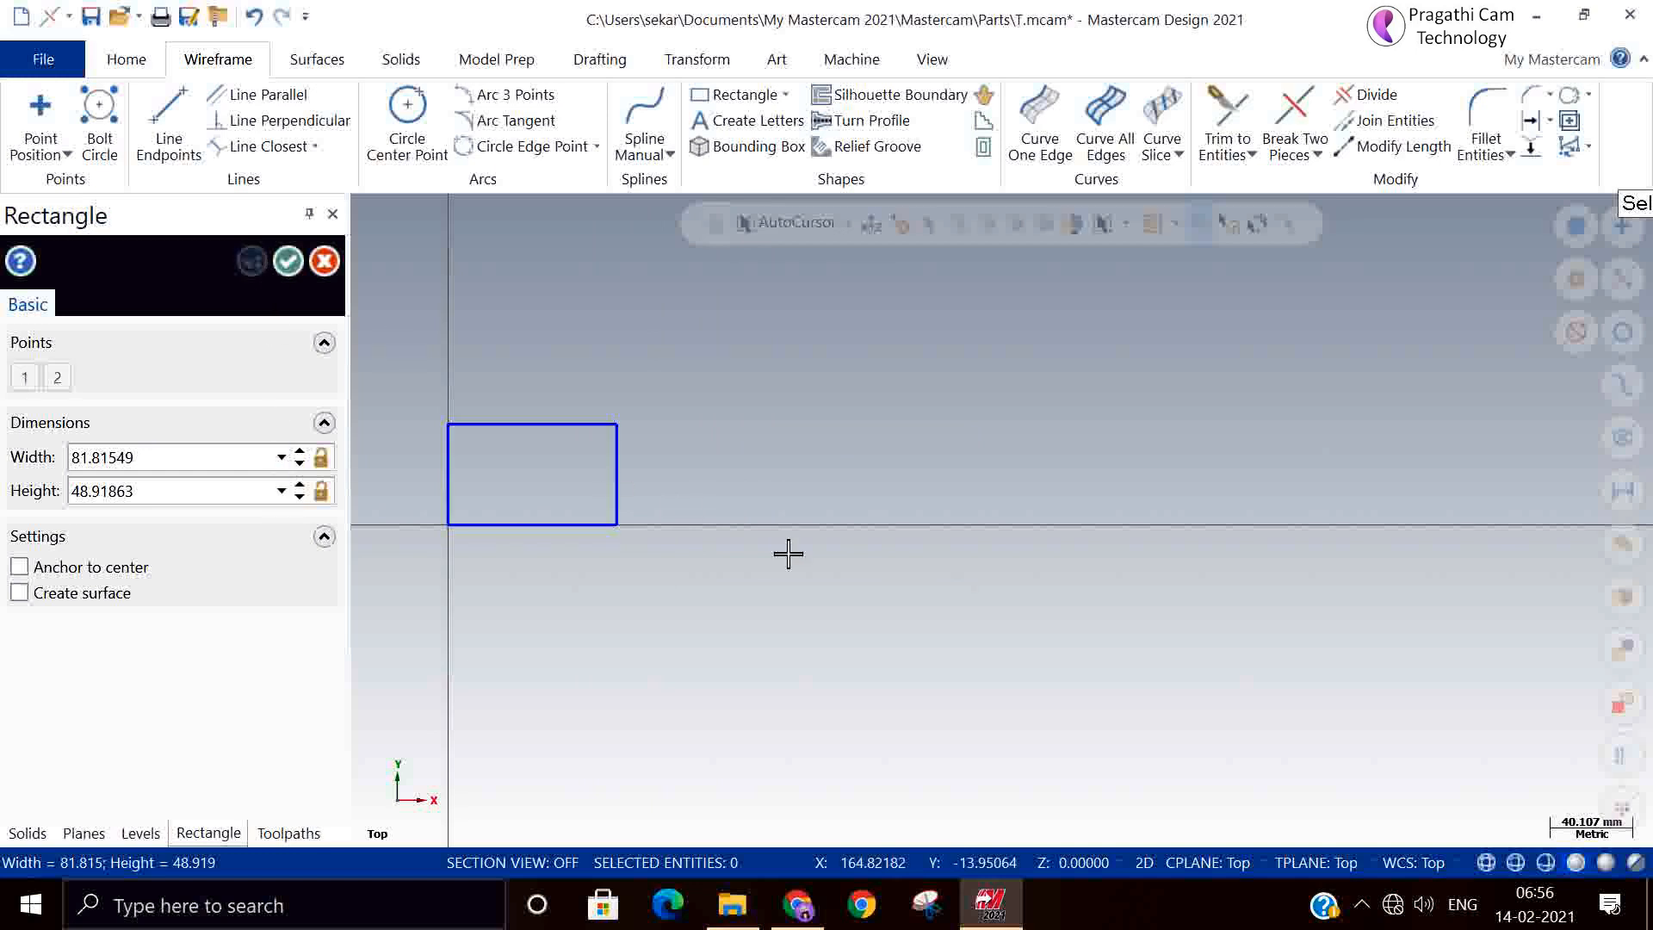
Draw a second rectangle about 91 mm wide and 51 mm high along the X axis, beyond the first one.
left_click(735, 522)
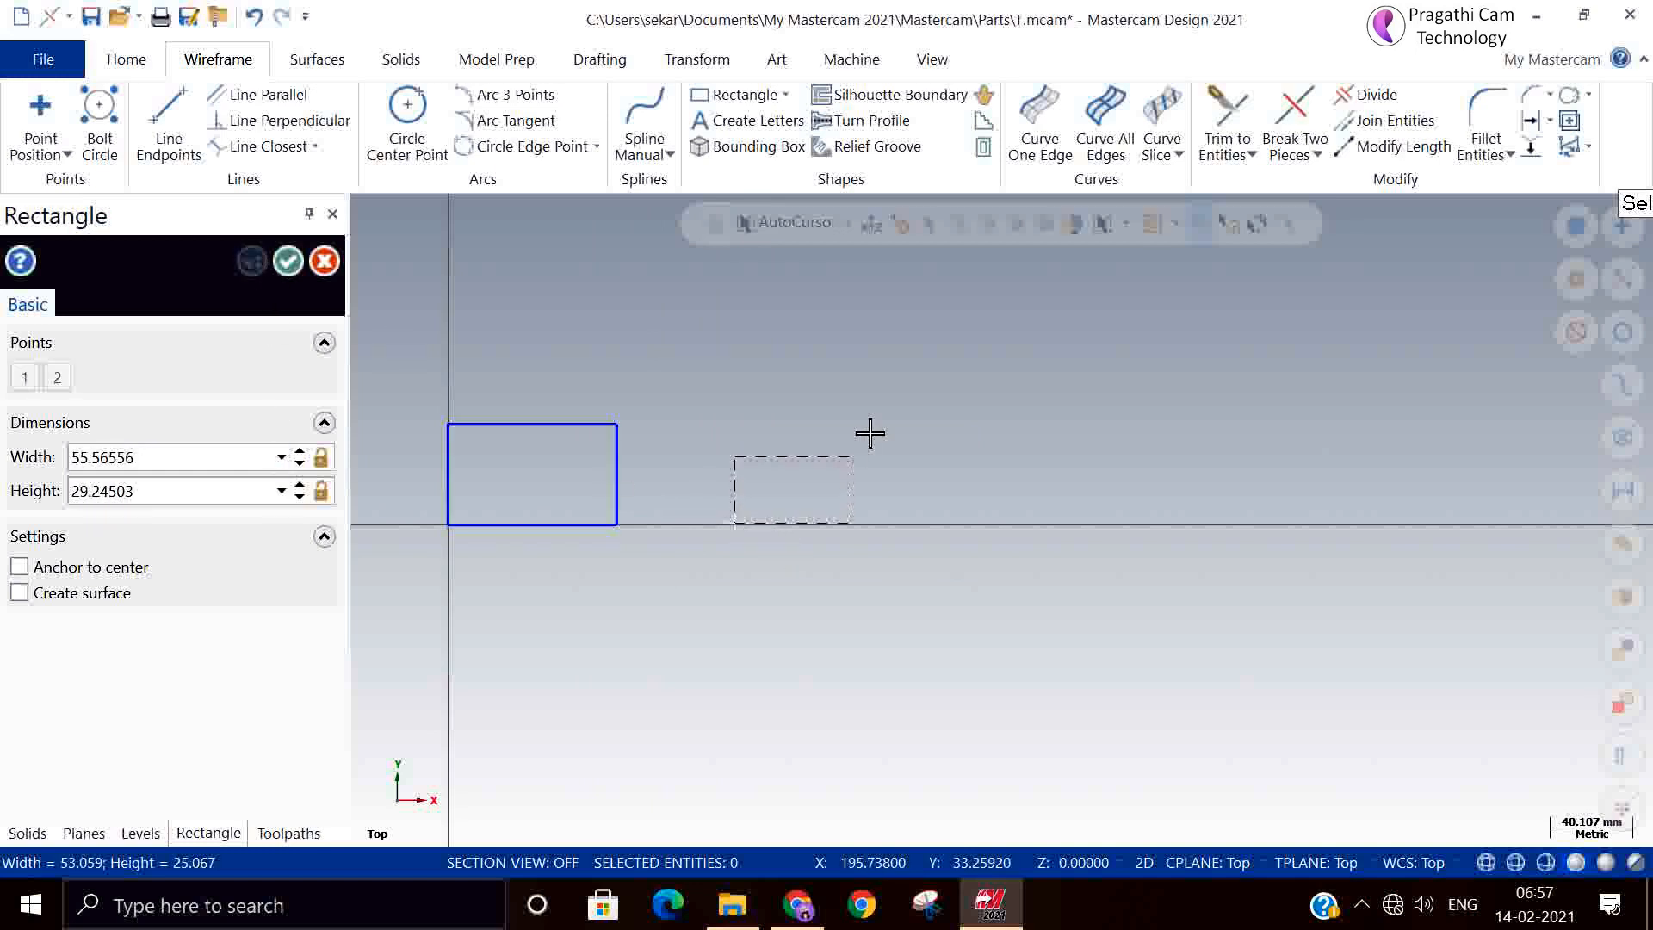
left_click(923, 418)
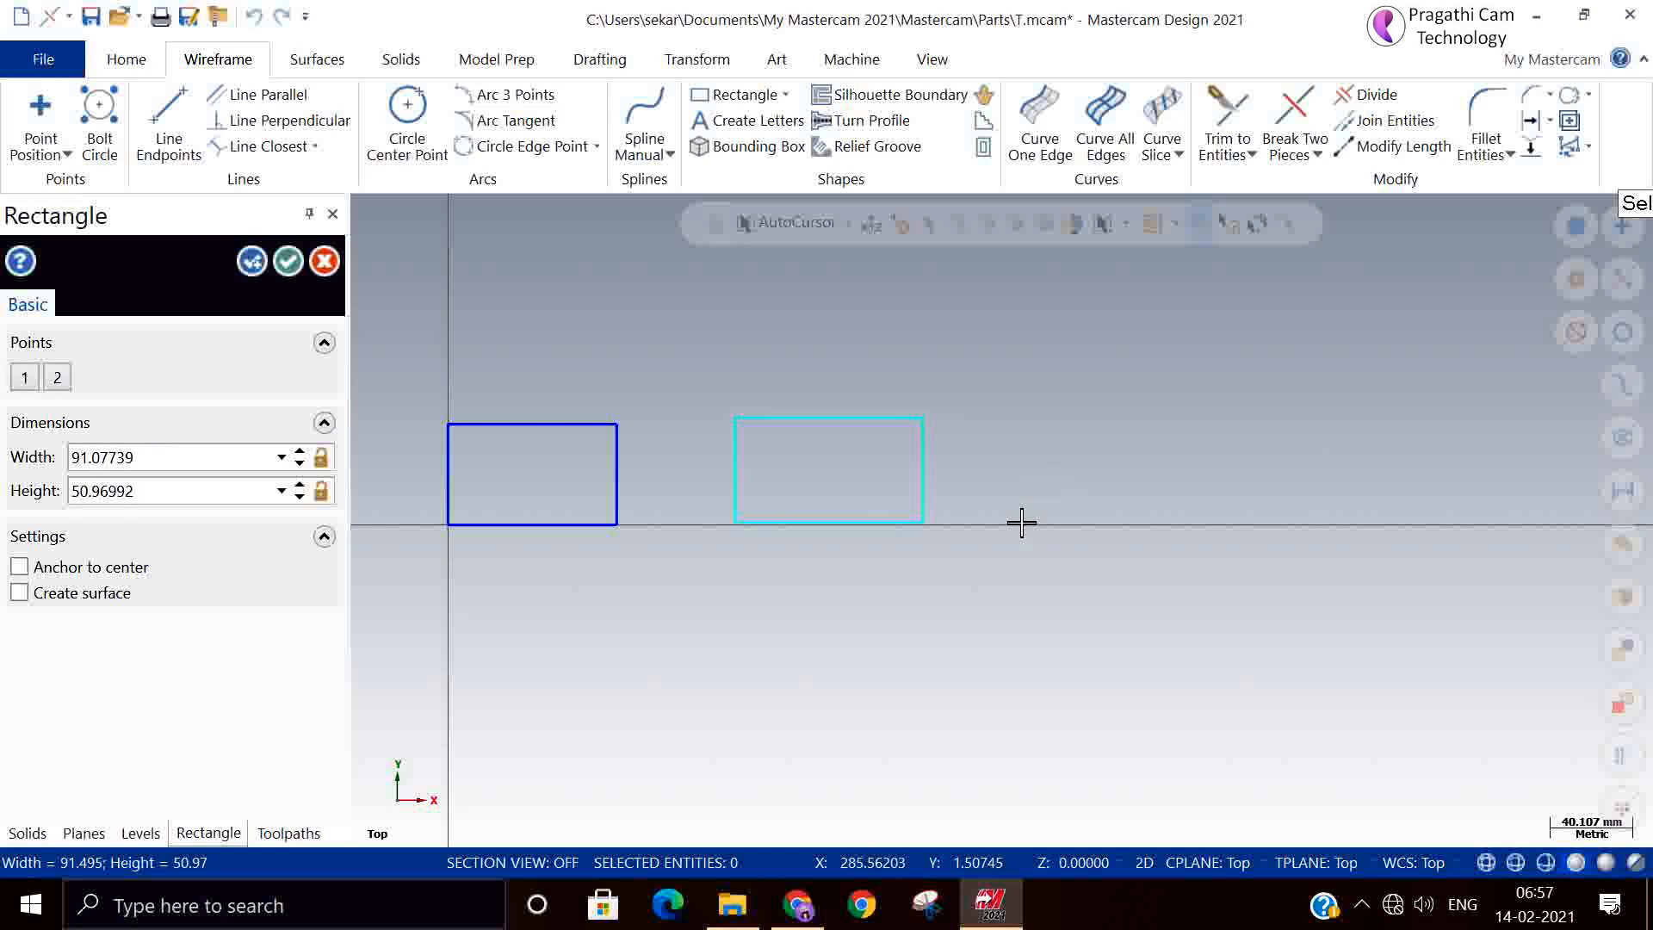
left_click(253, 262)
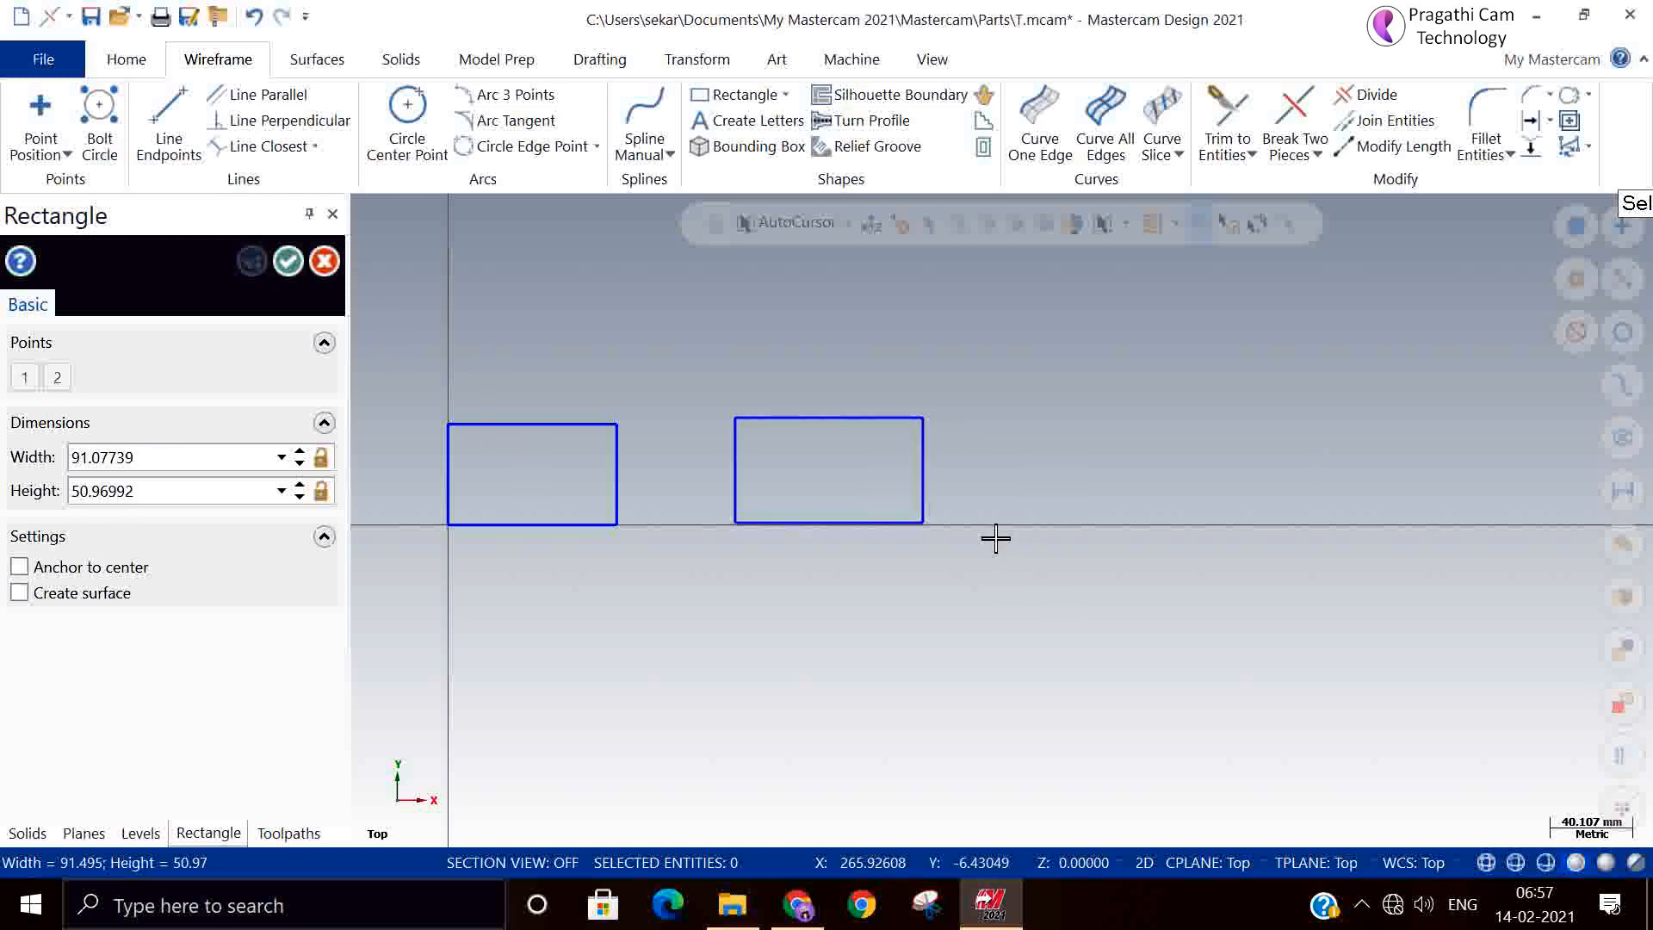
Draw a third rectangle about 107 mm wide and 58 mm high further along the X axis.
left_click(1024, 525)
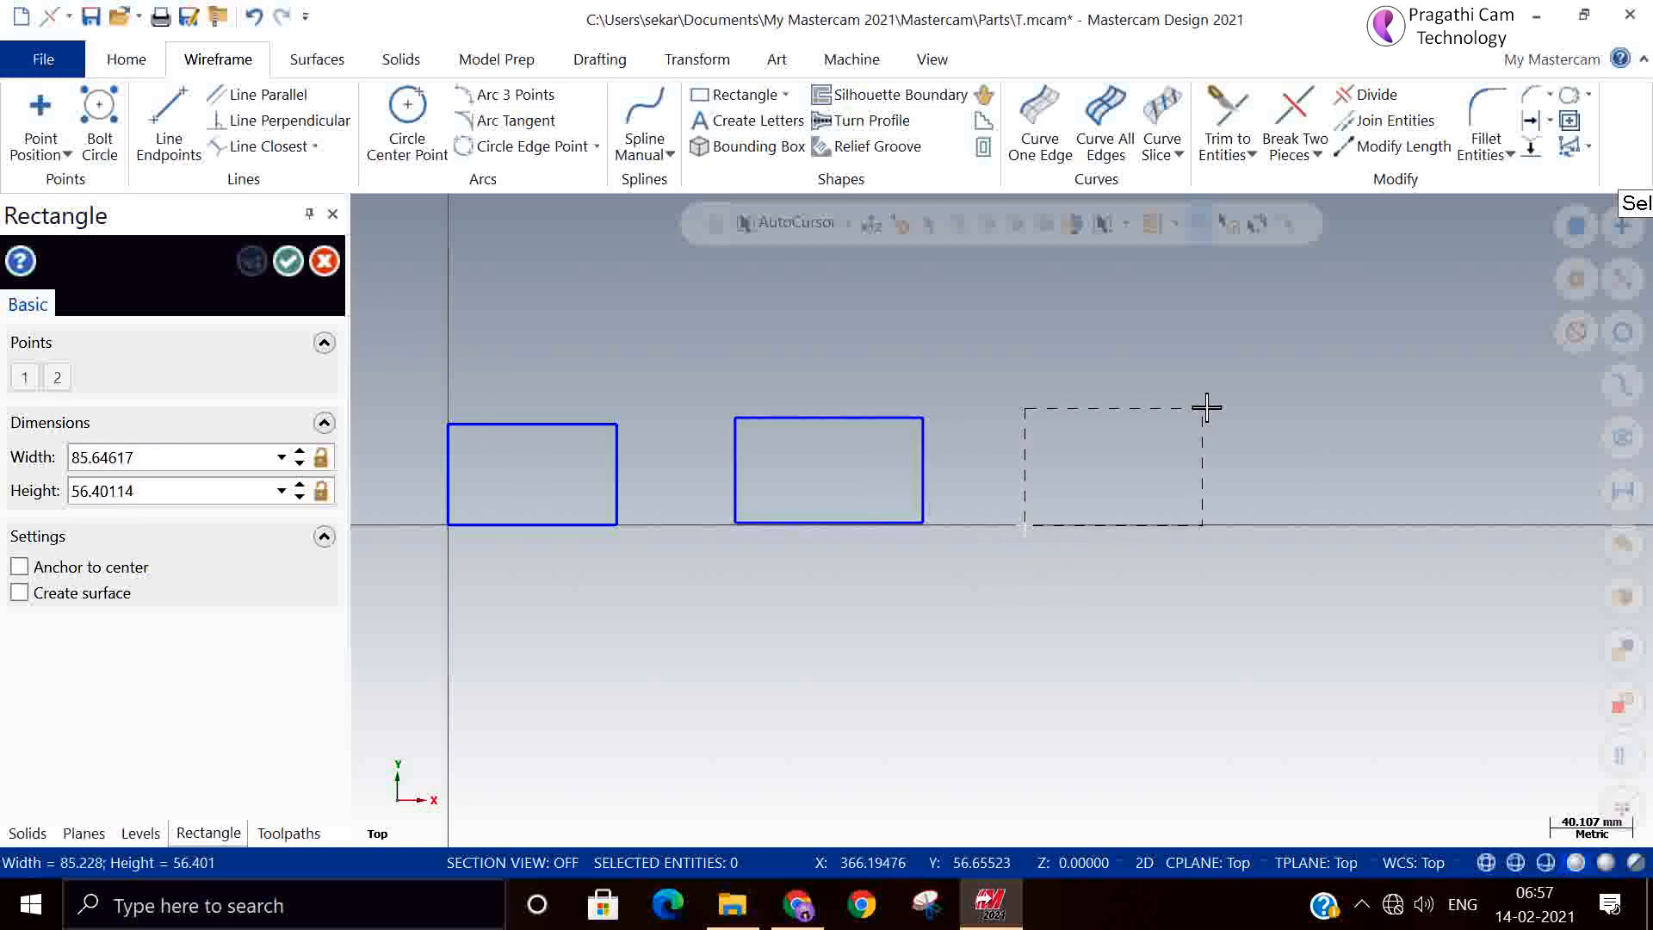
left_click(1245, 404)
scroll(1096, 602, "down", 2)
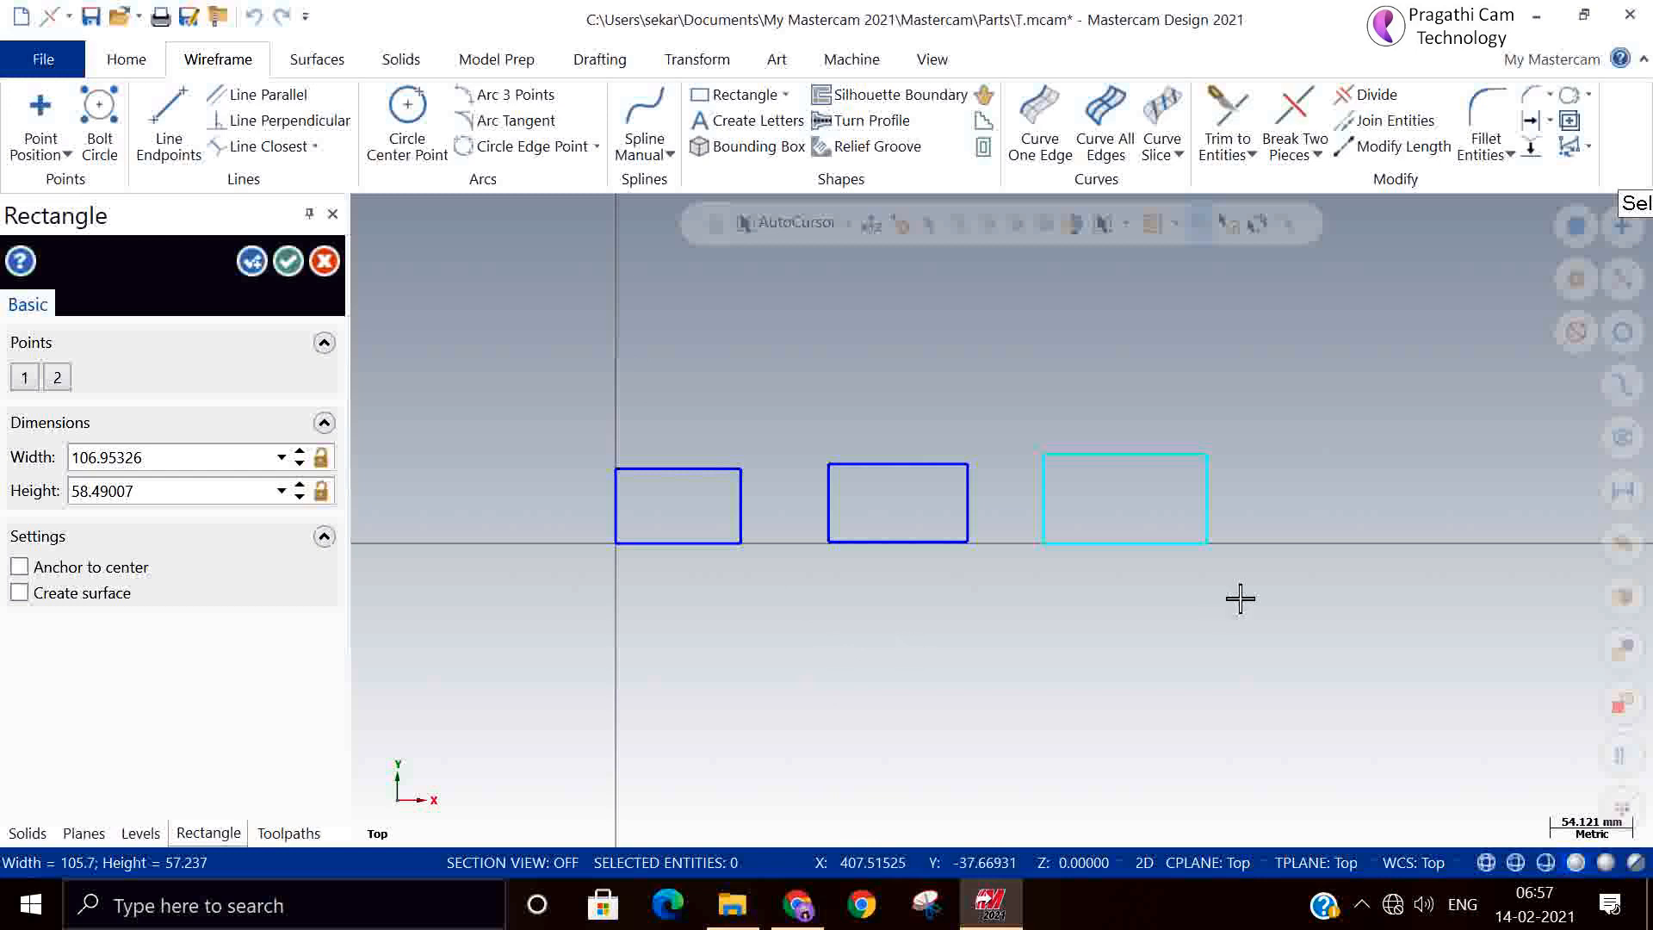
left_click(250, 261)
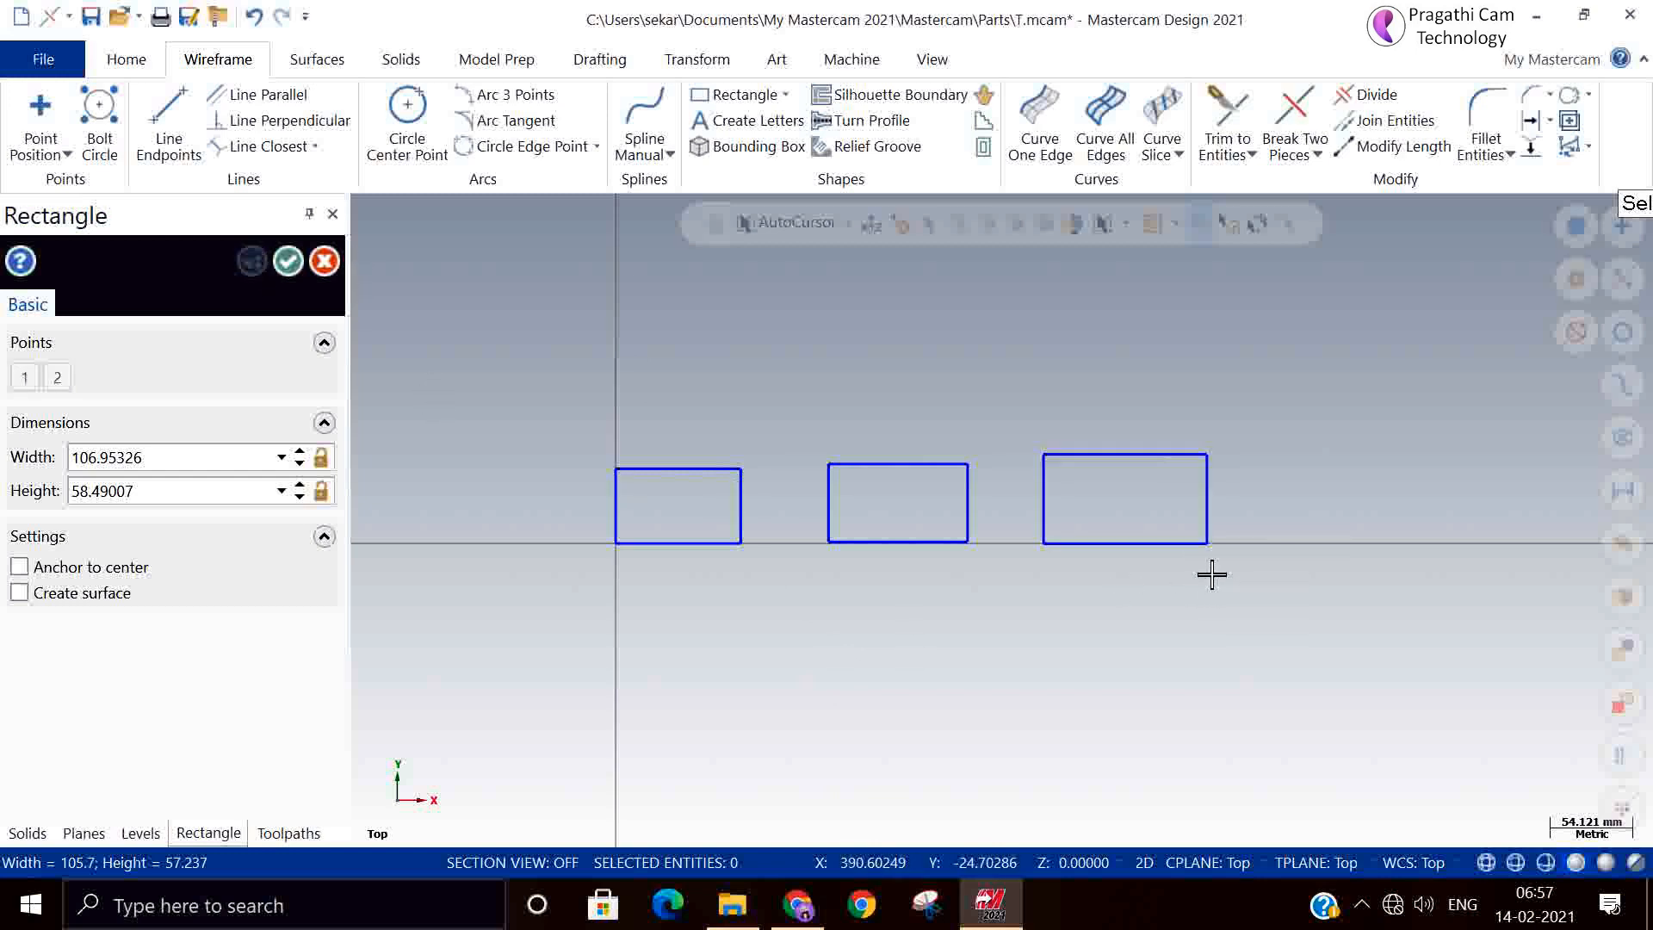
Draw a fourth rectangle about 111 mm wide and 70 mm high at the end of the row and finish the Rectangle command.
left_click(1292, 545)
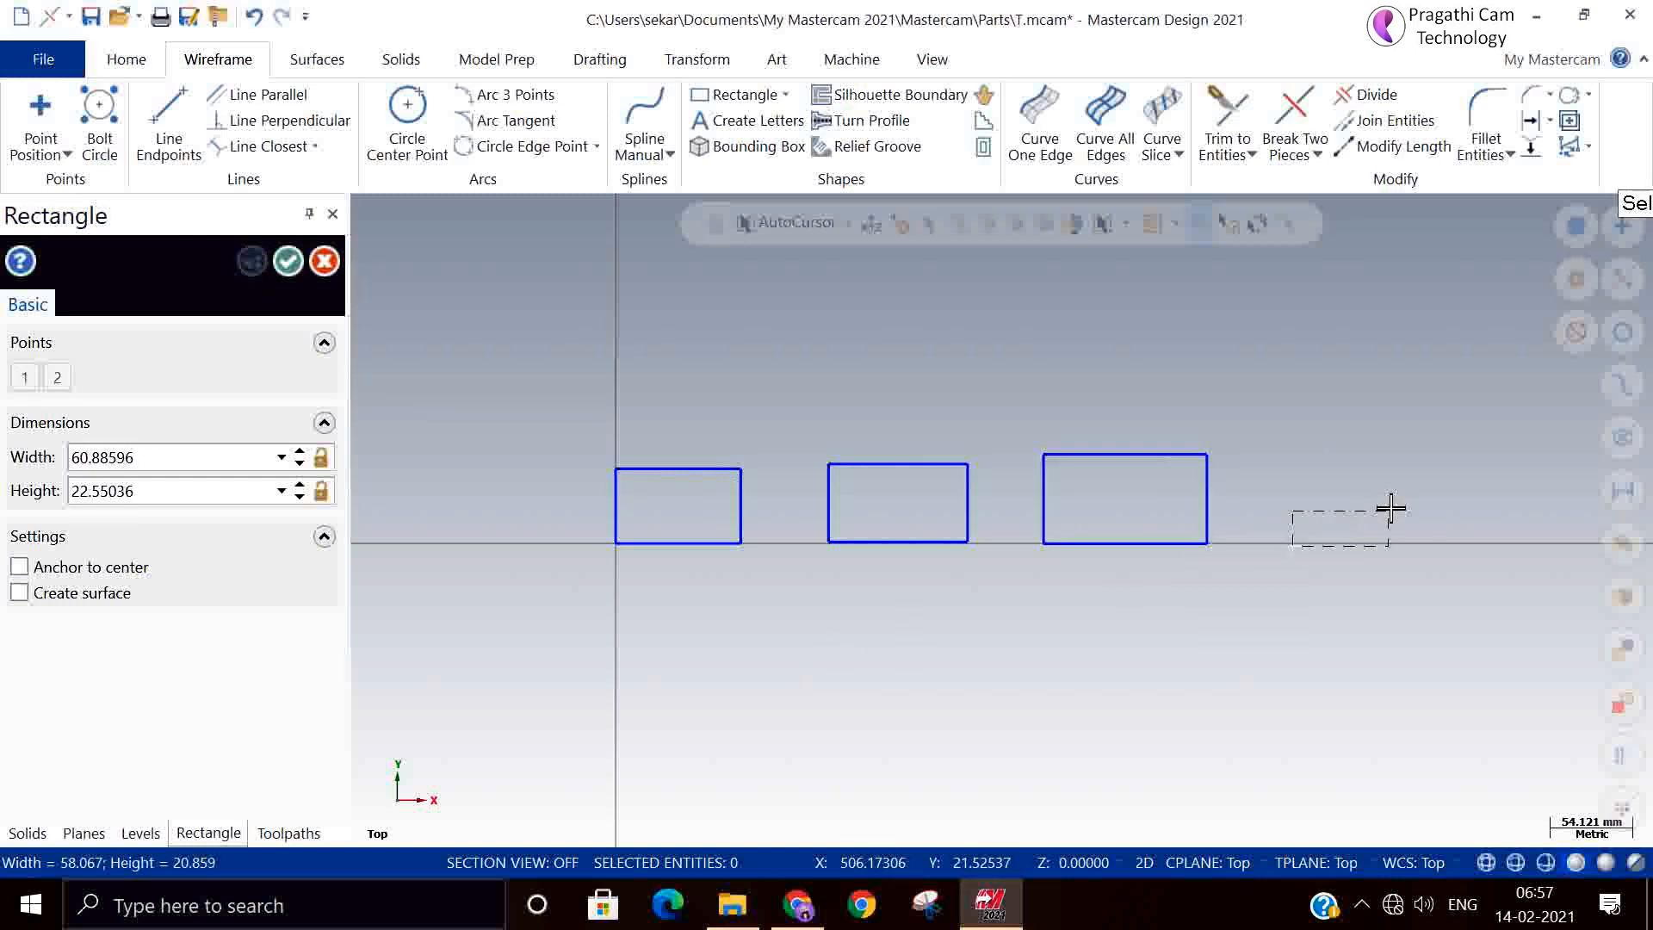
left_click(1462, 439)
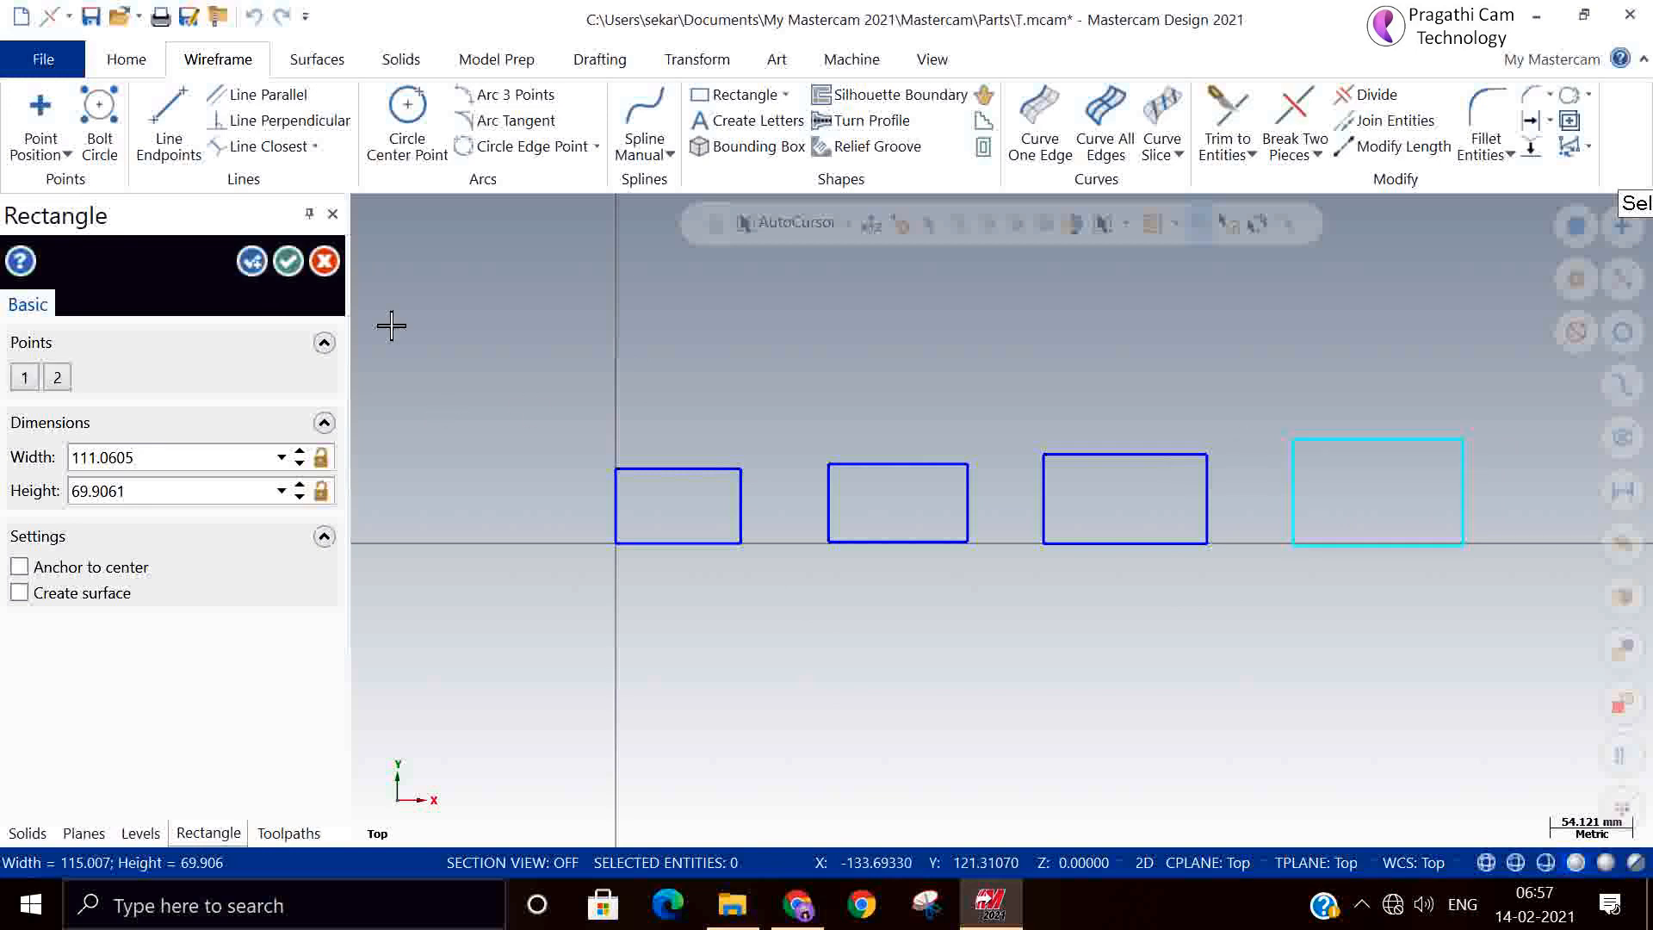
left_click(289, 261)
Show the rectangles in isometric view and add the default mill machine.
right_click(737, 341)
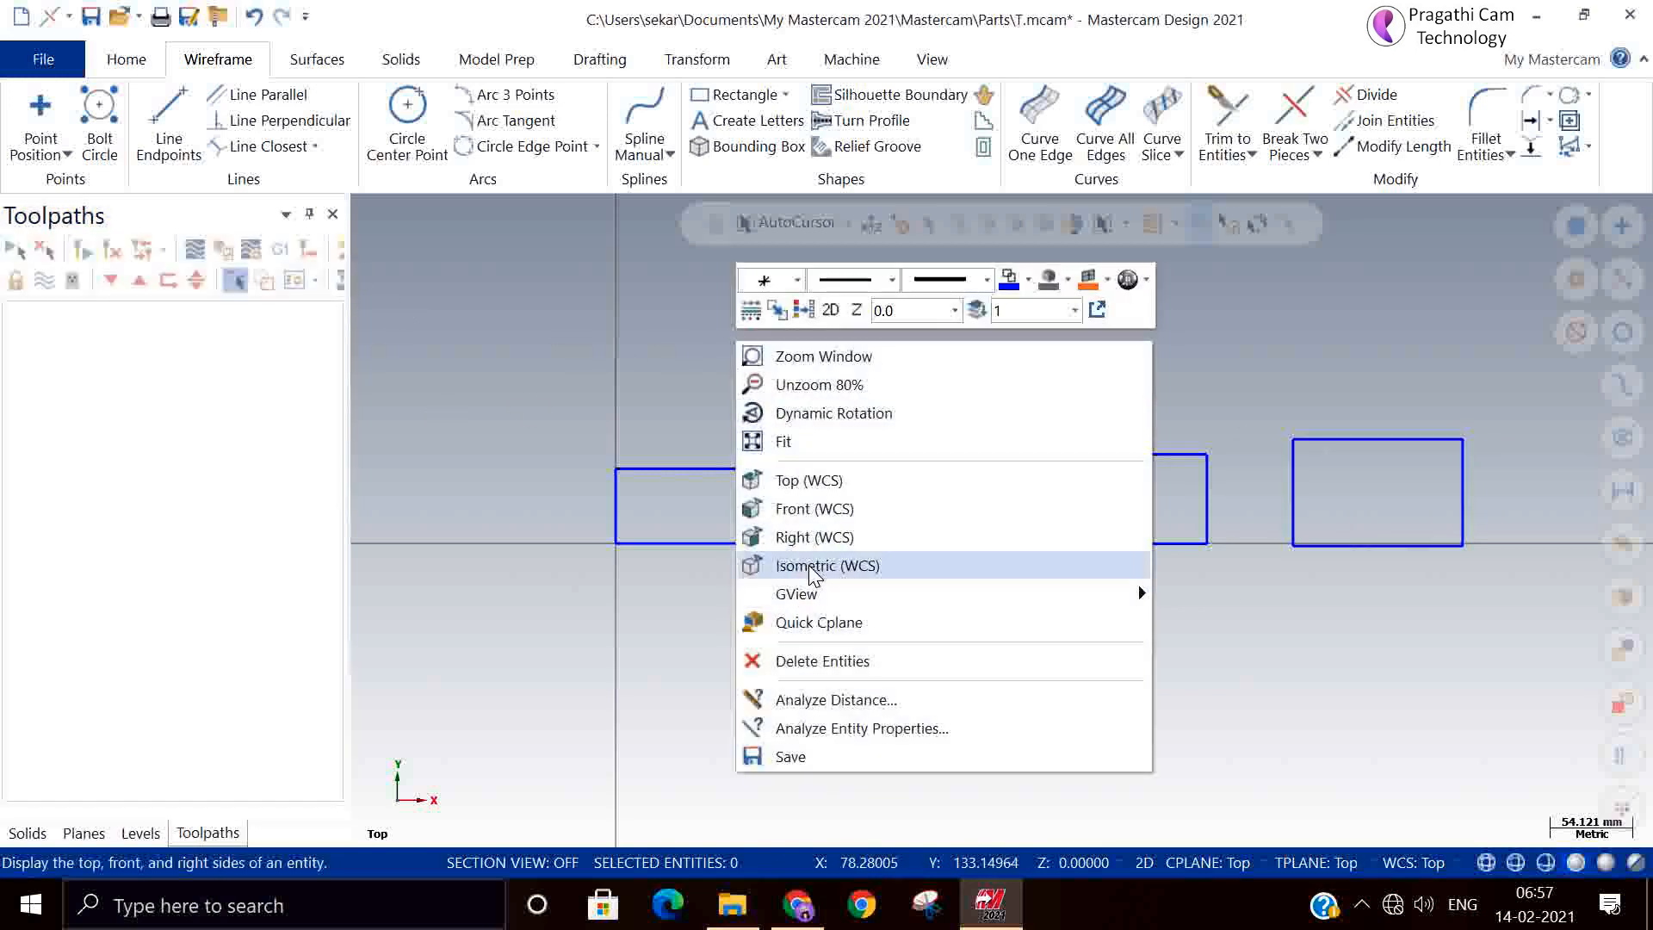
left_click(813, 565)
scroll(904, 516, "down", 2)
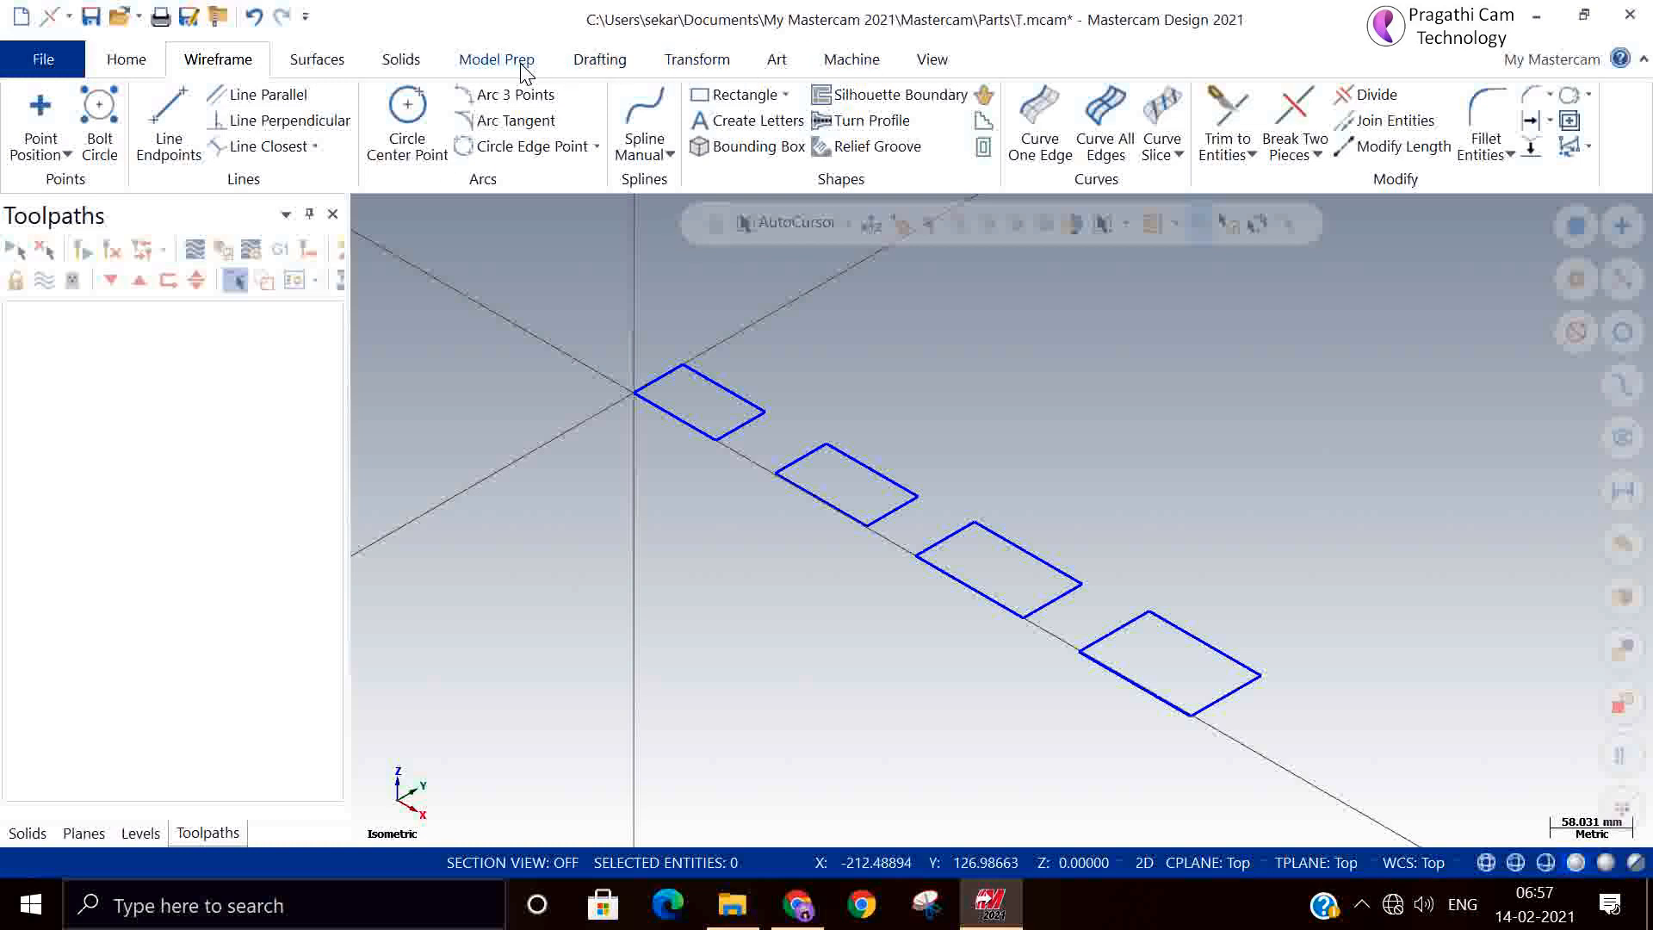
left_click(125, 60)
left_click(850, 60)
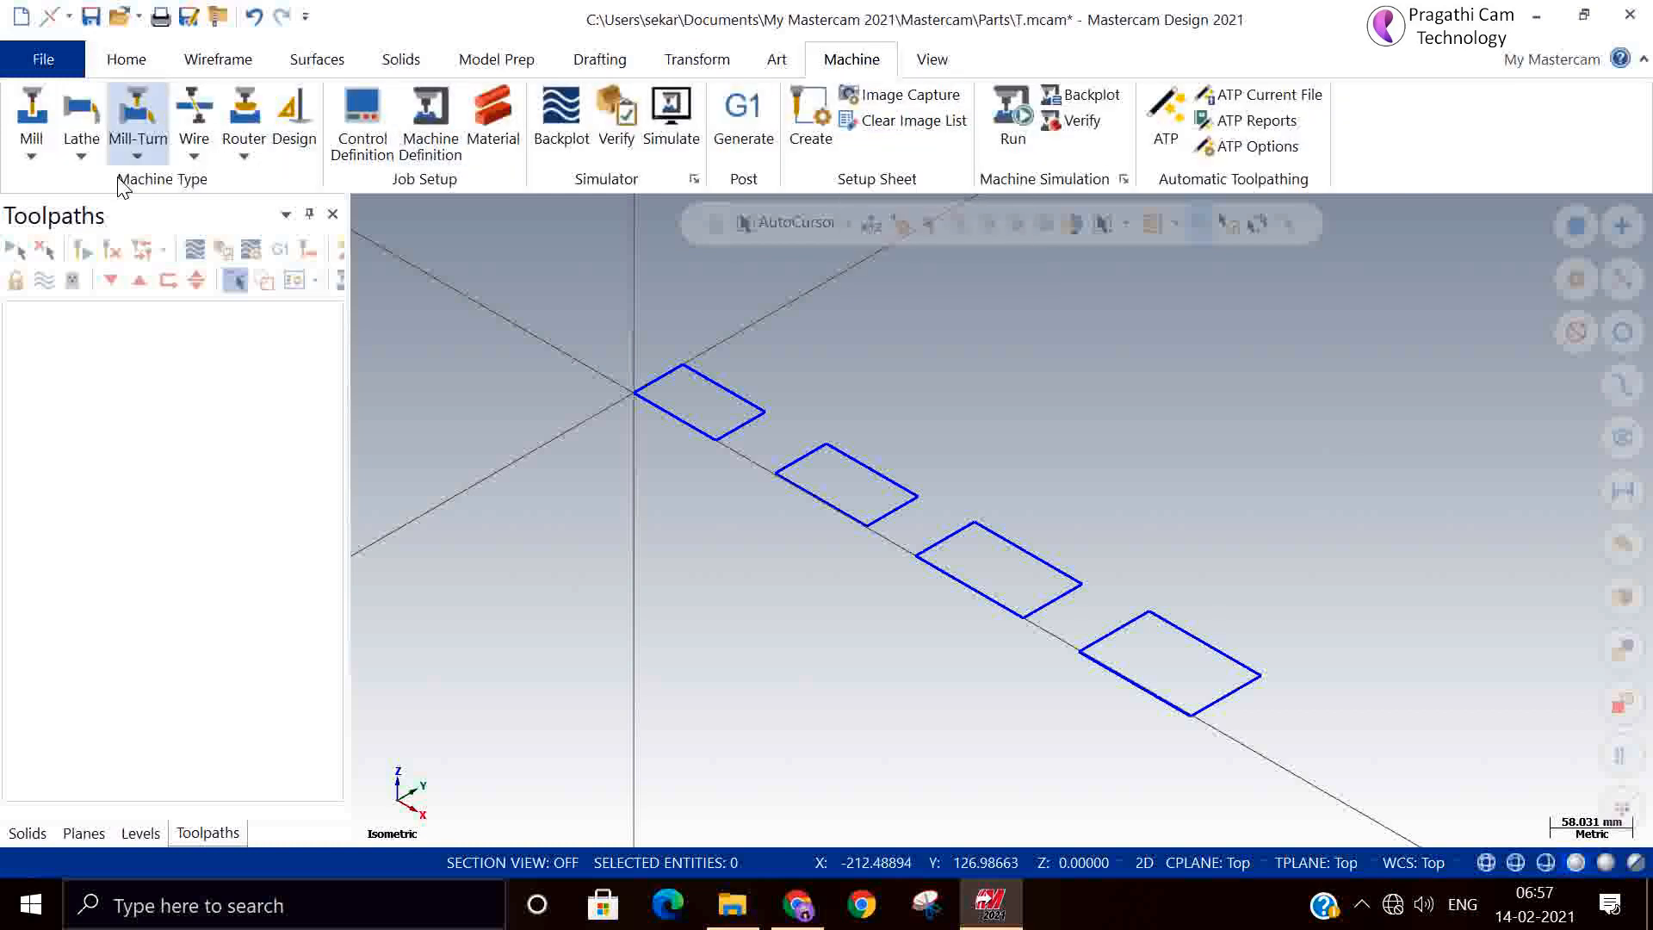
left_click(34, 162)
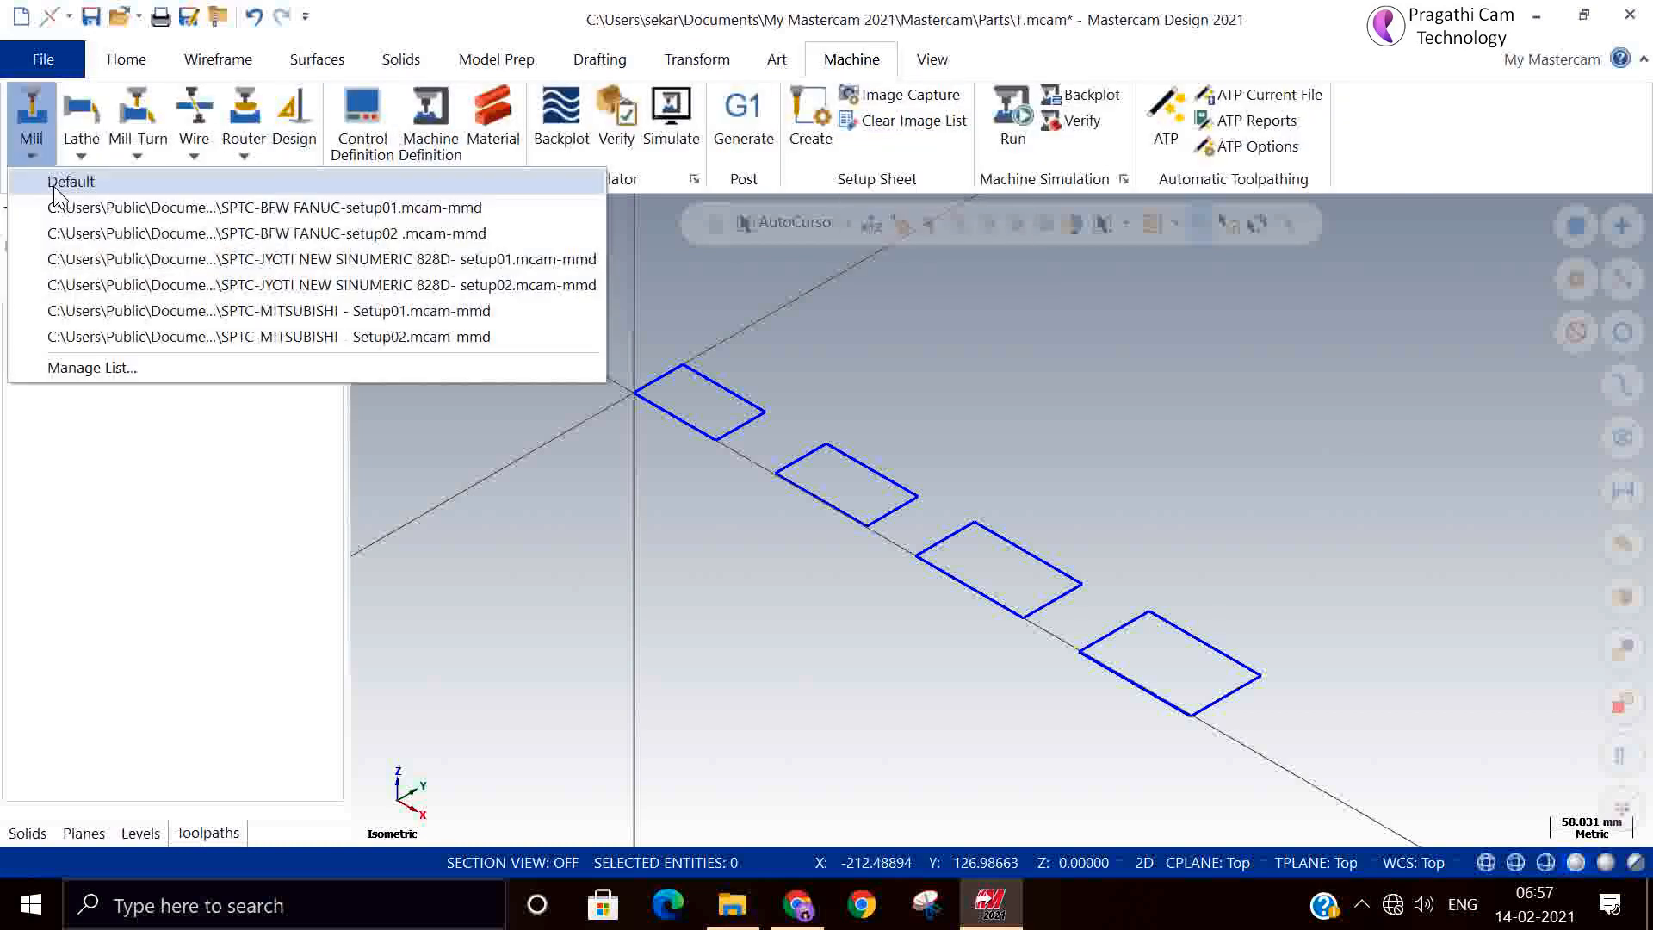
left_click(60, 185)
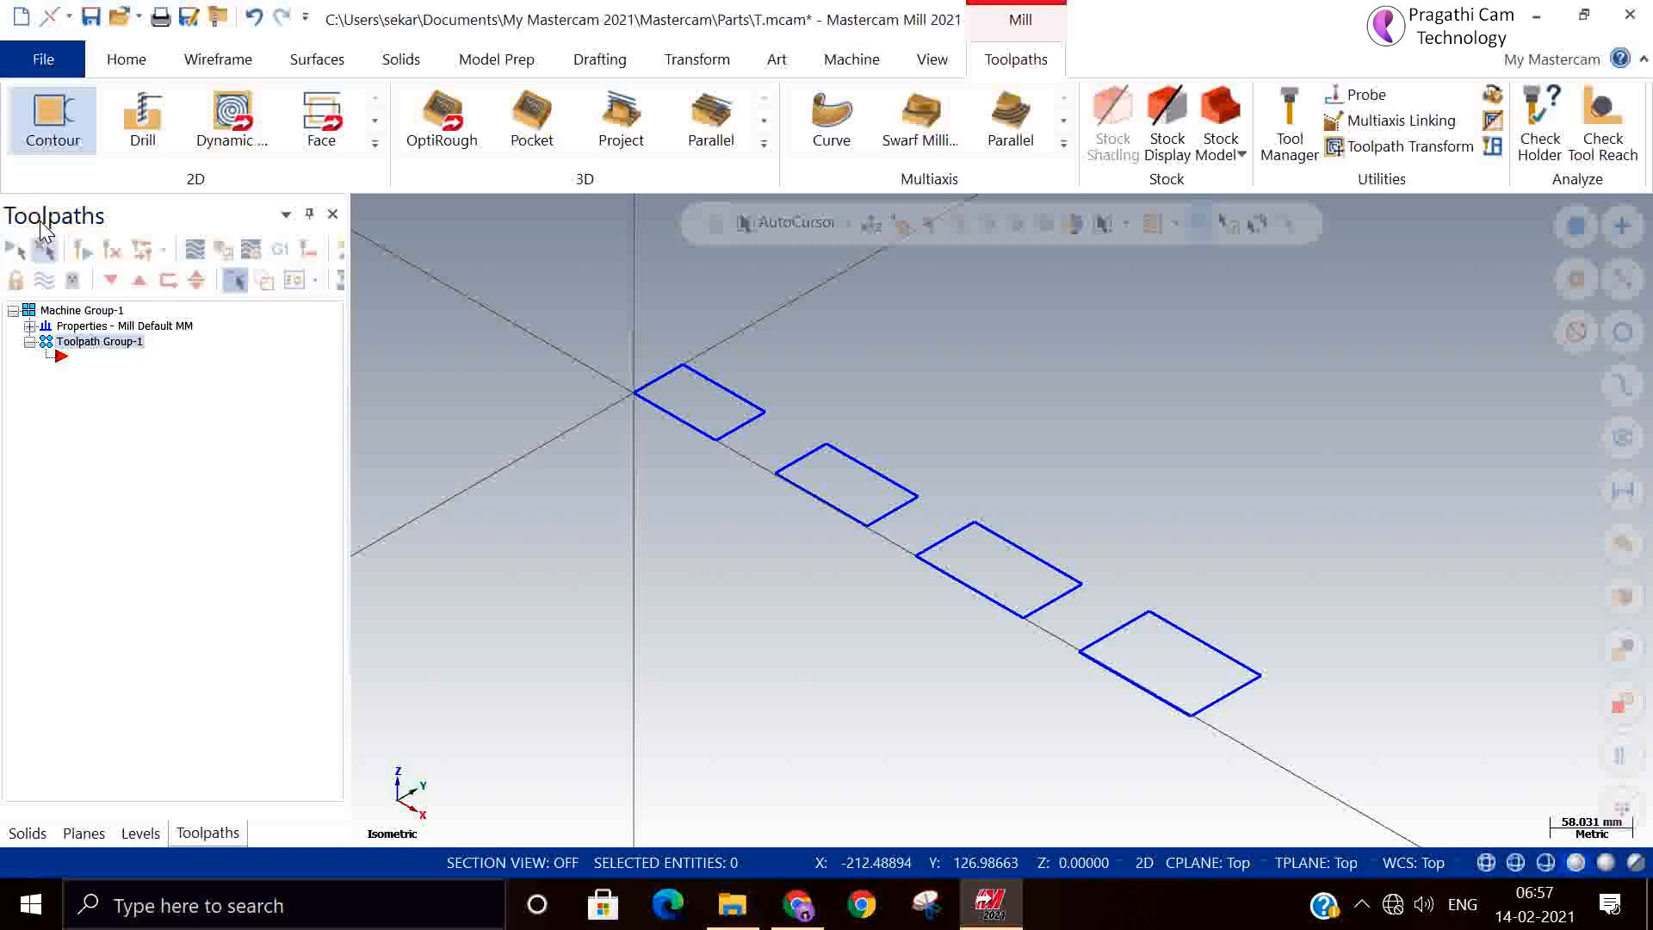
Start a 2D contour toolpath and chain the first rectangle at the origin as its geometry.
left_click(47, 119)
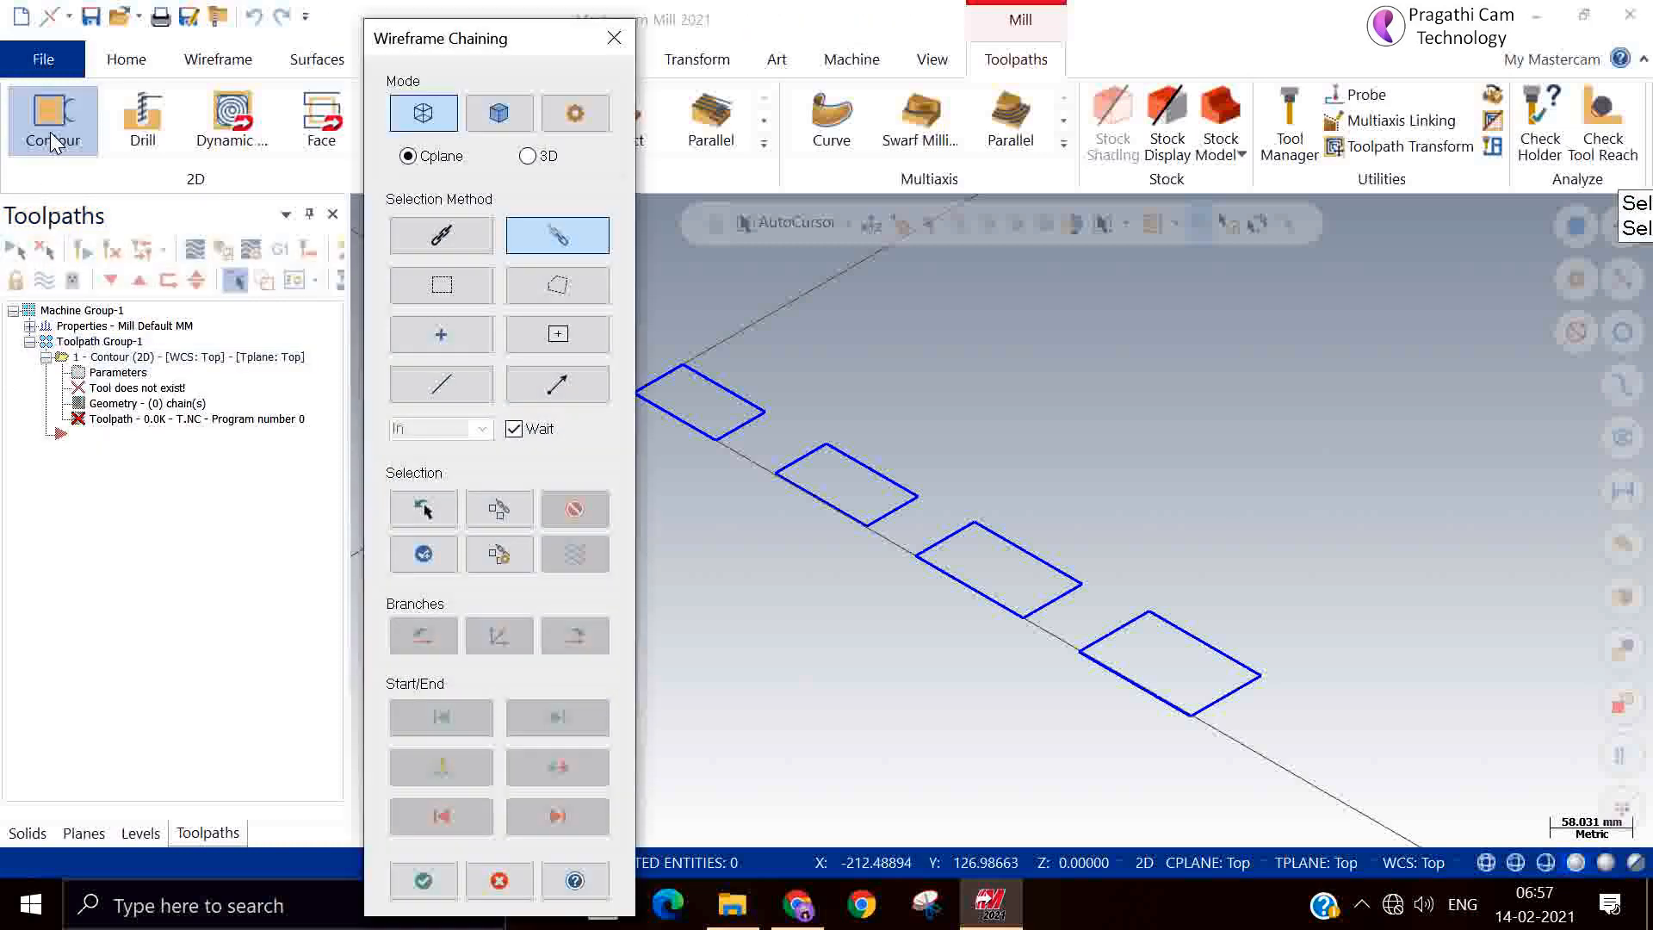
left_click(675, 412)
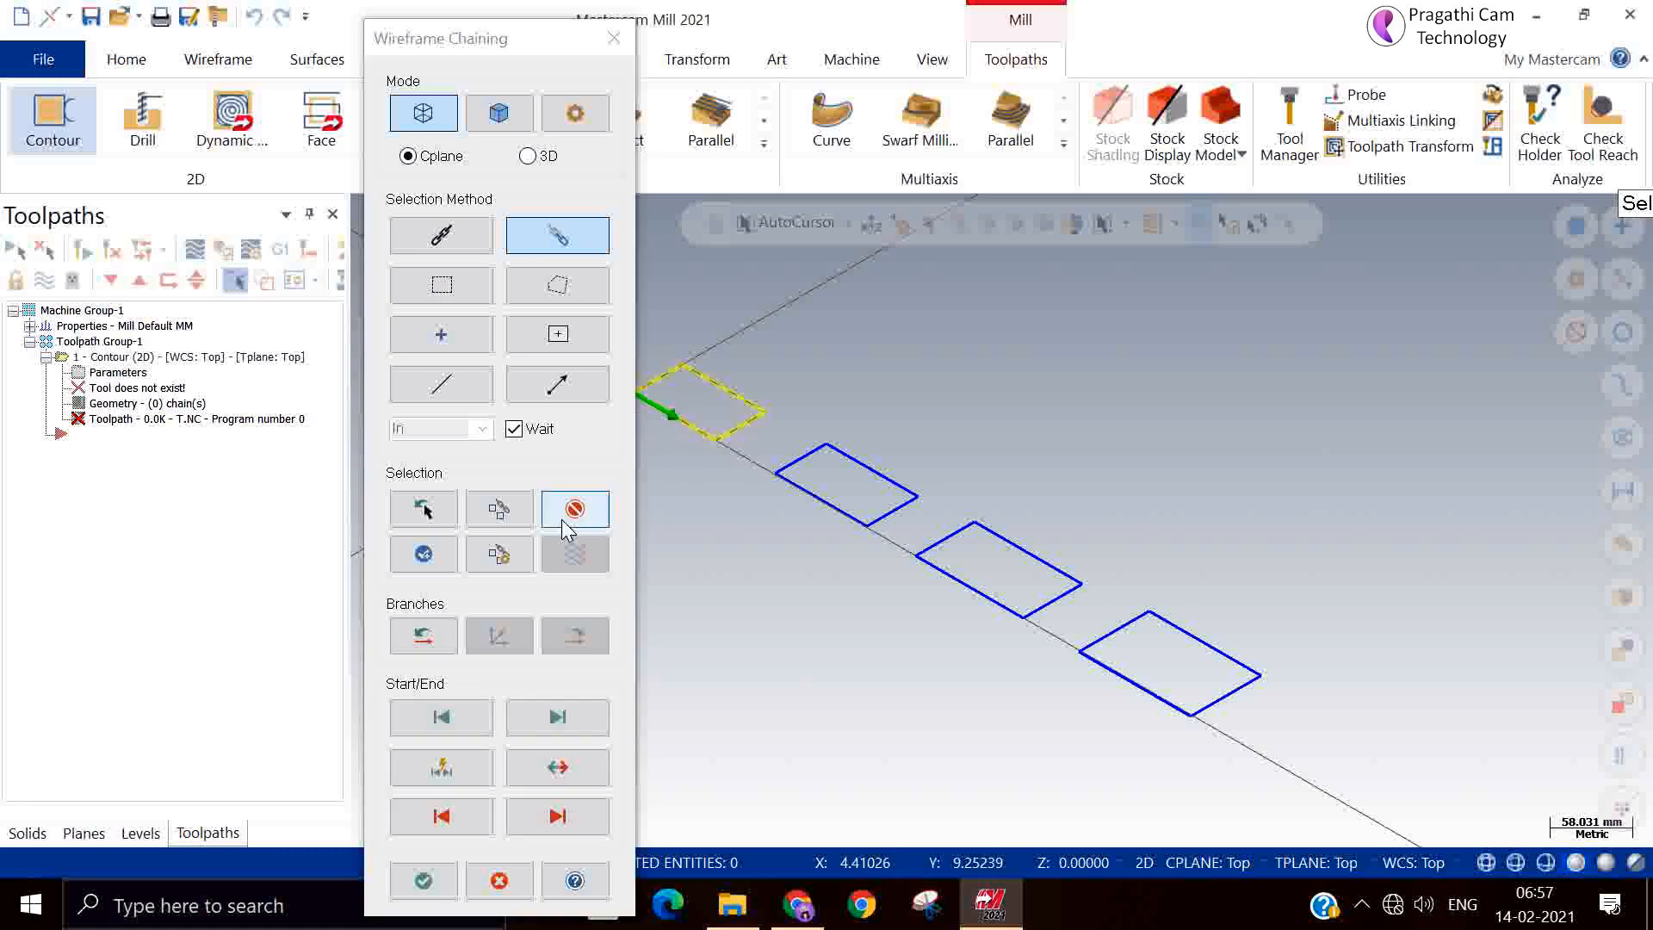
left_click(424, 879)
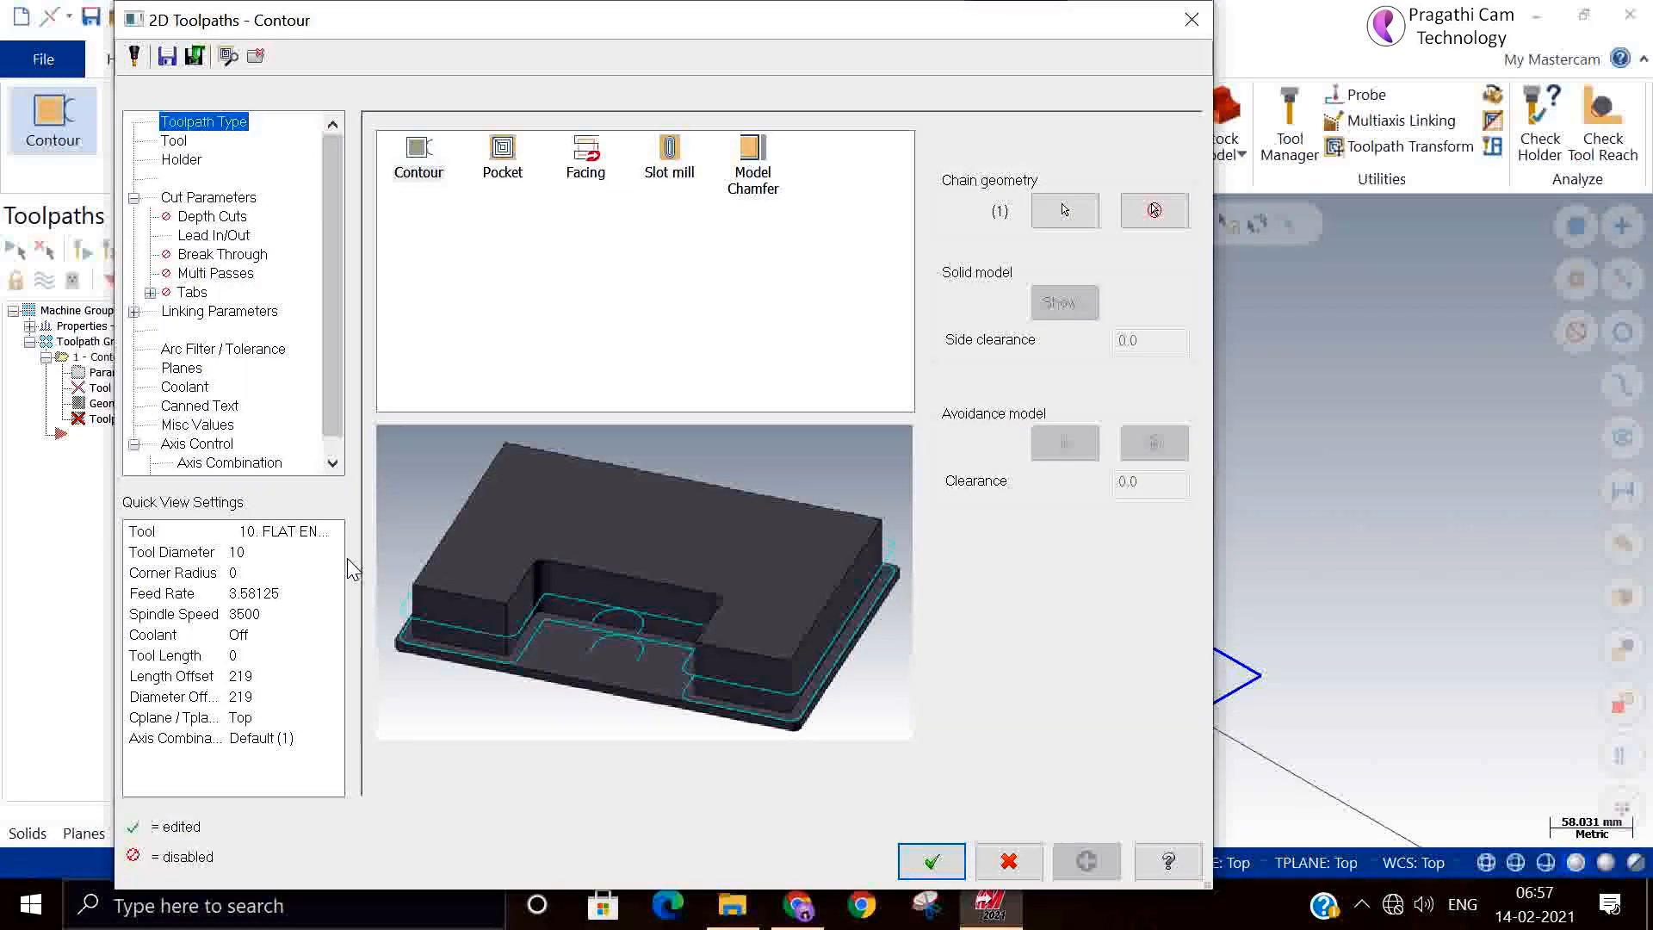
Assign the 10 mm flat end mill, tool 218, from the tool library to the contour toolpath.
left_click(175, 142)
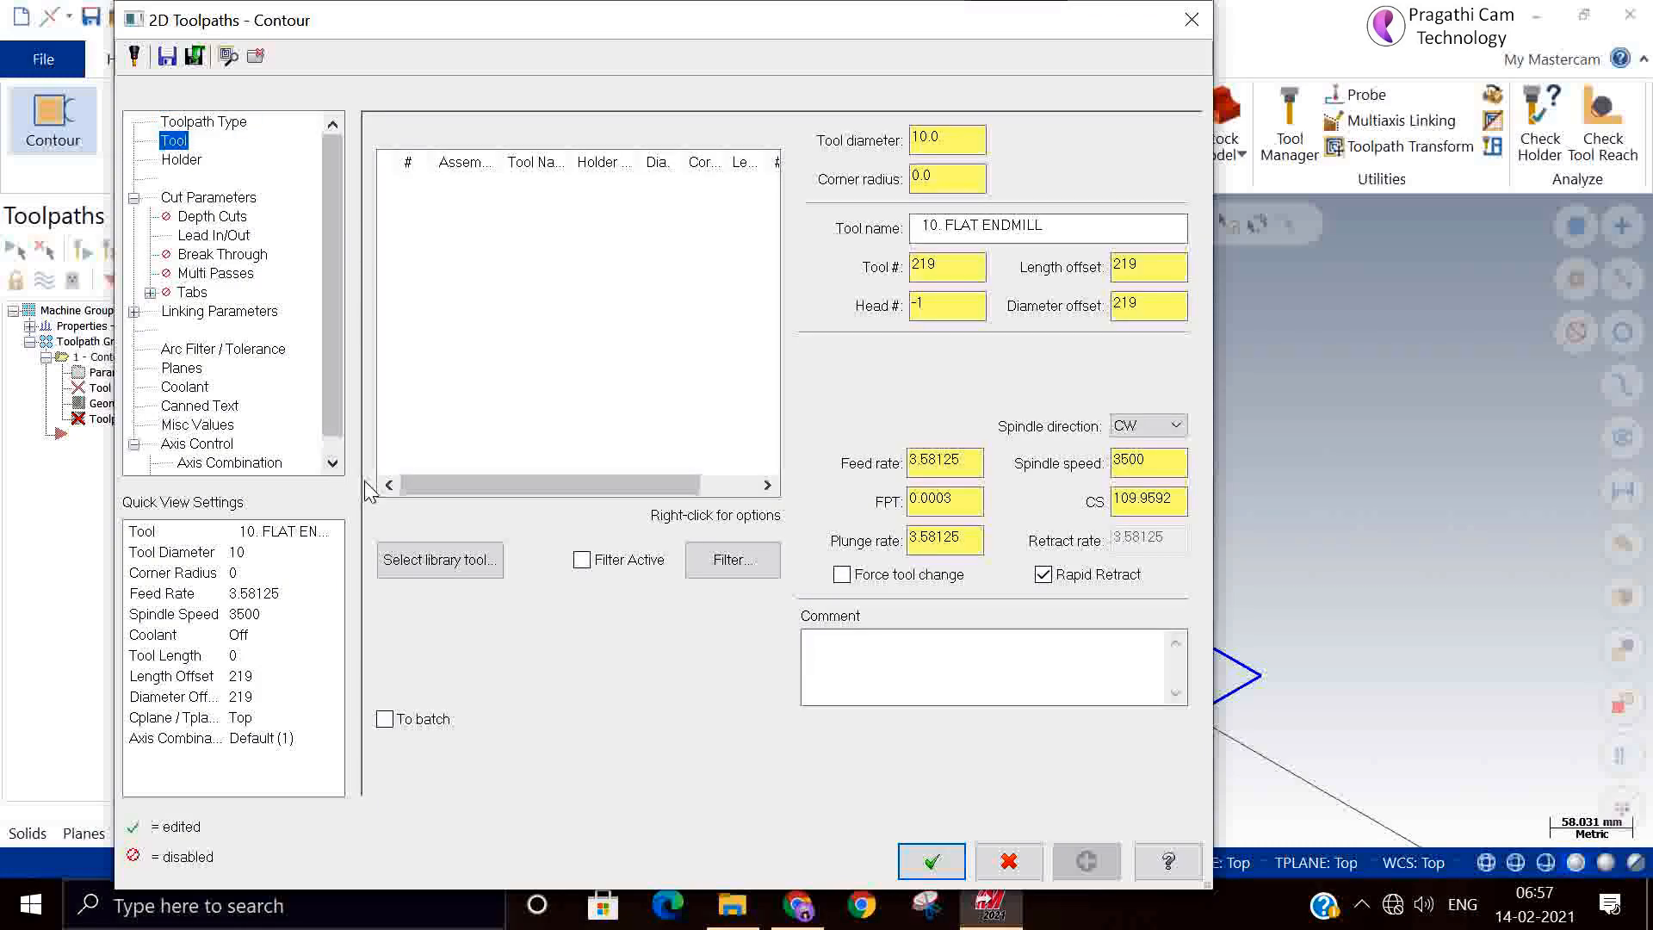
left_click(445, 560)
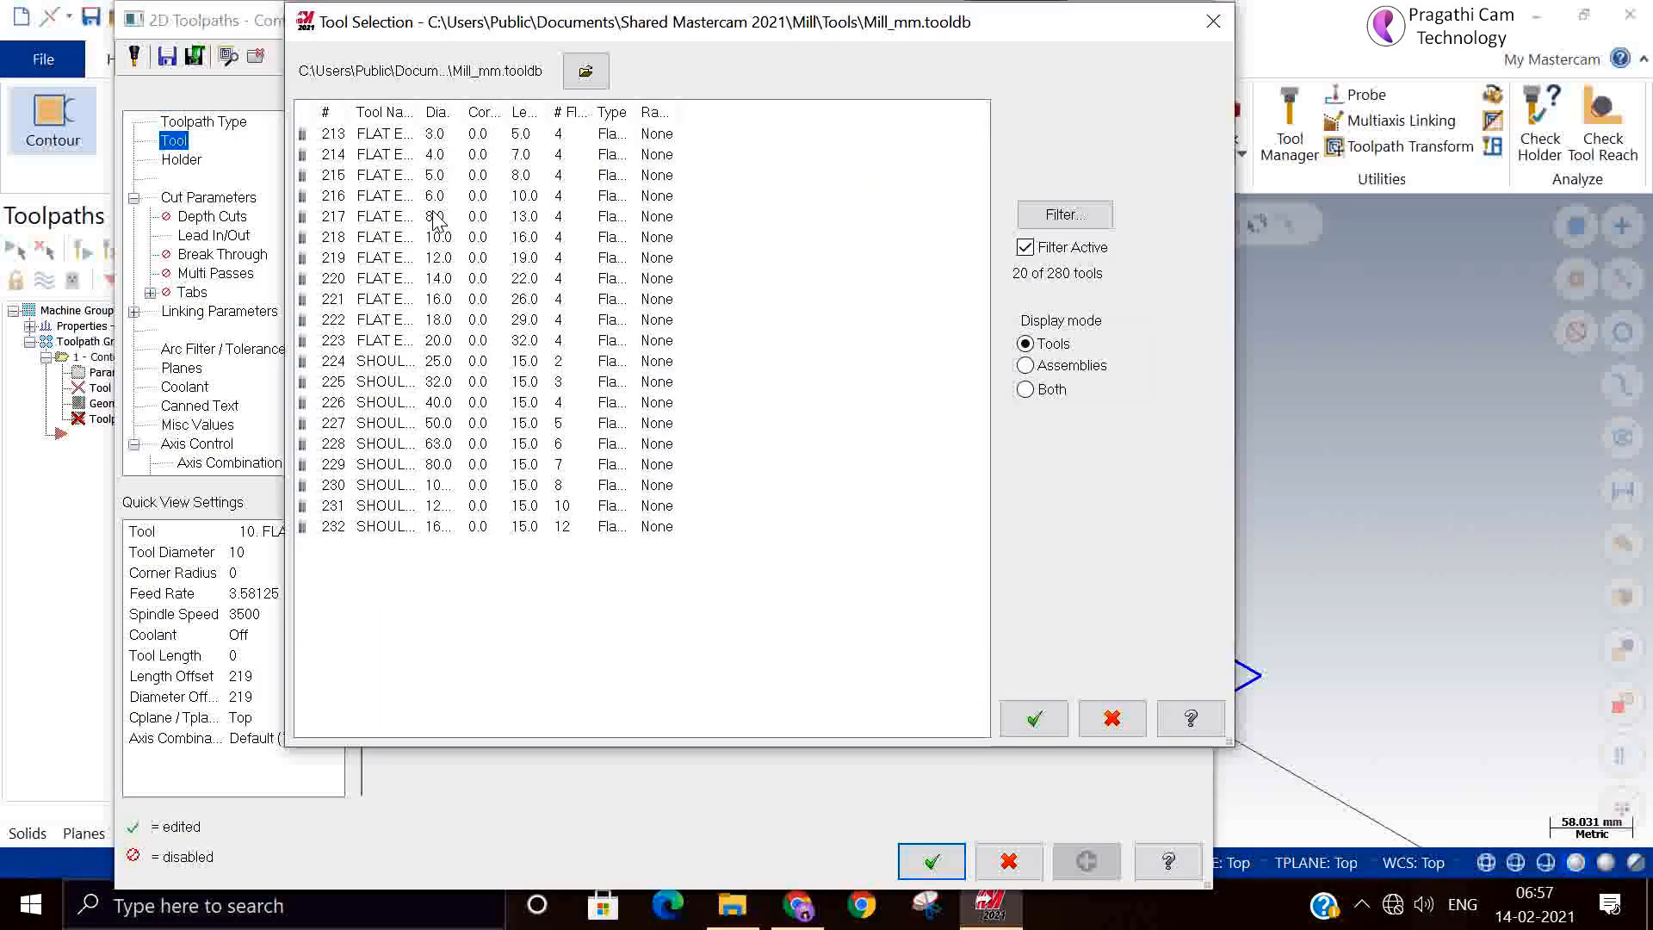
left_click(448, 239)
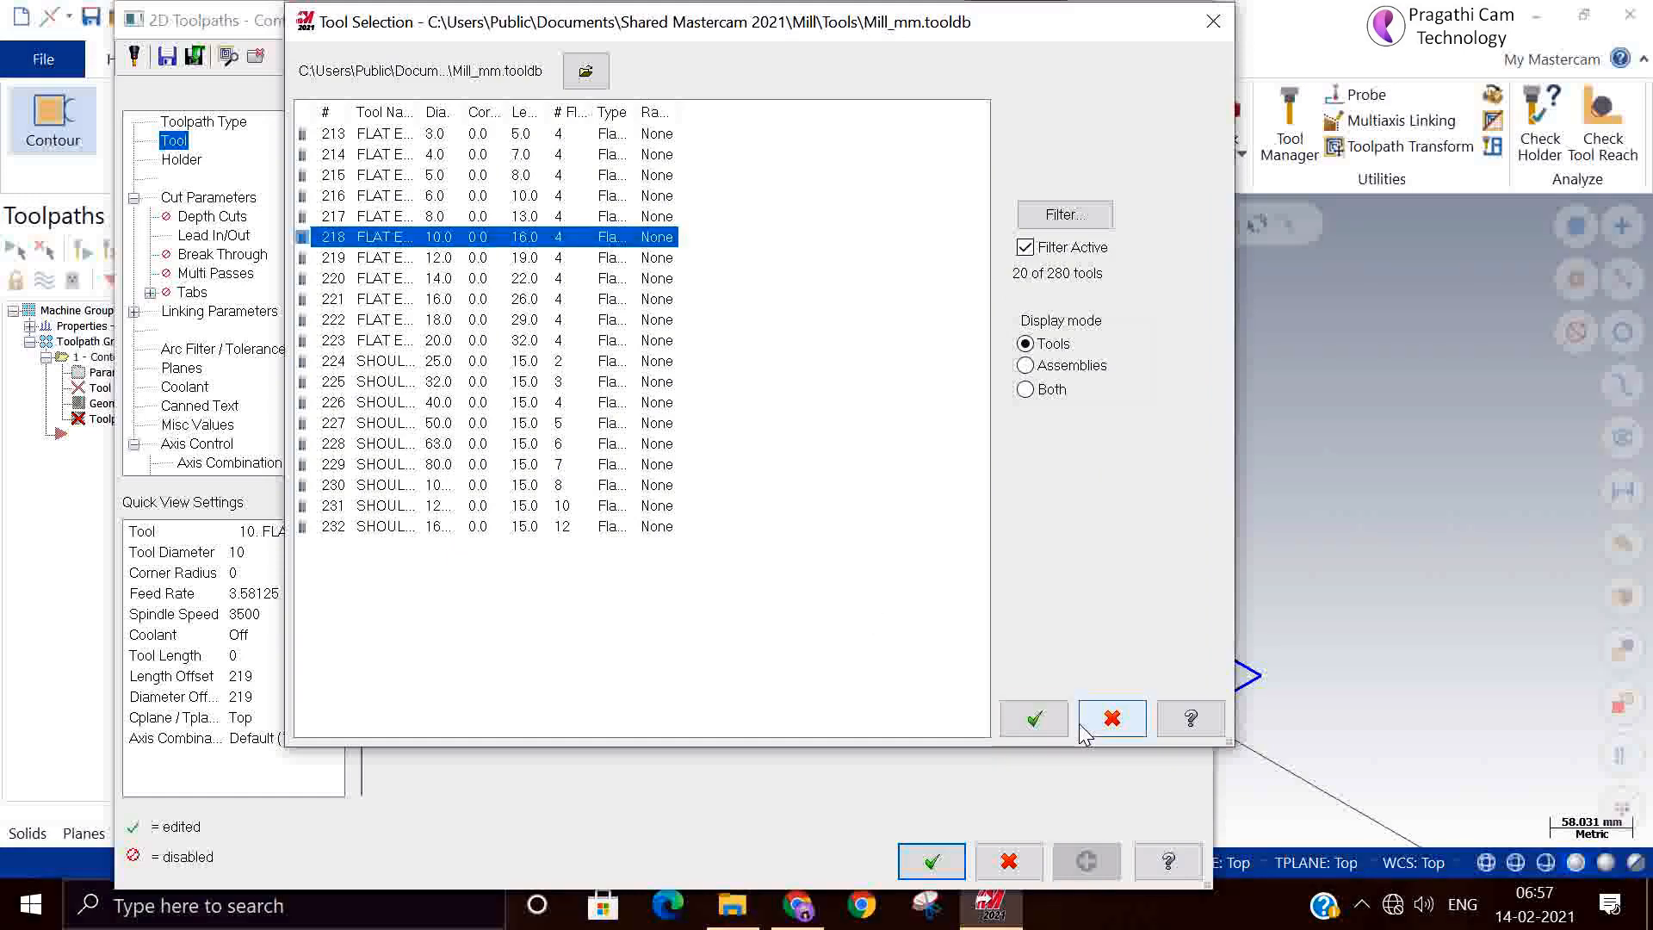
left_click(1033, 718)
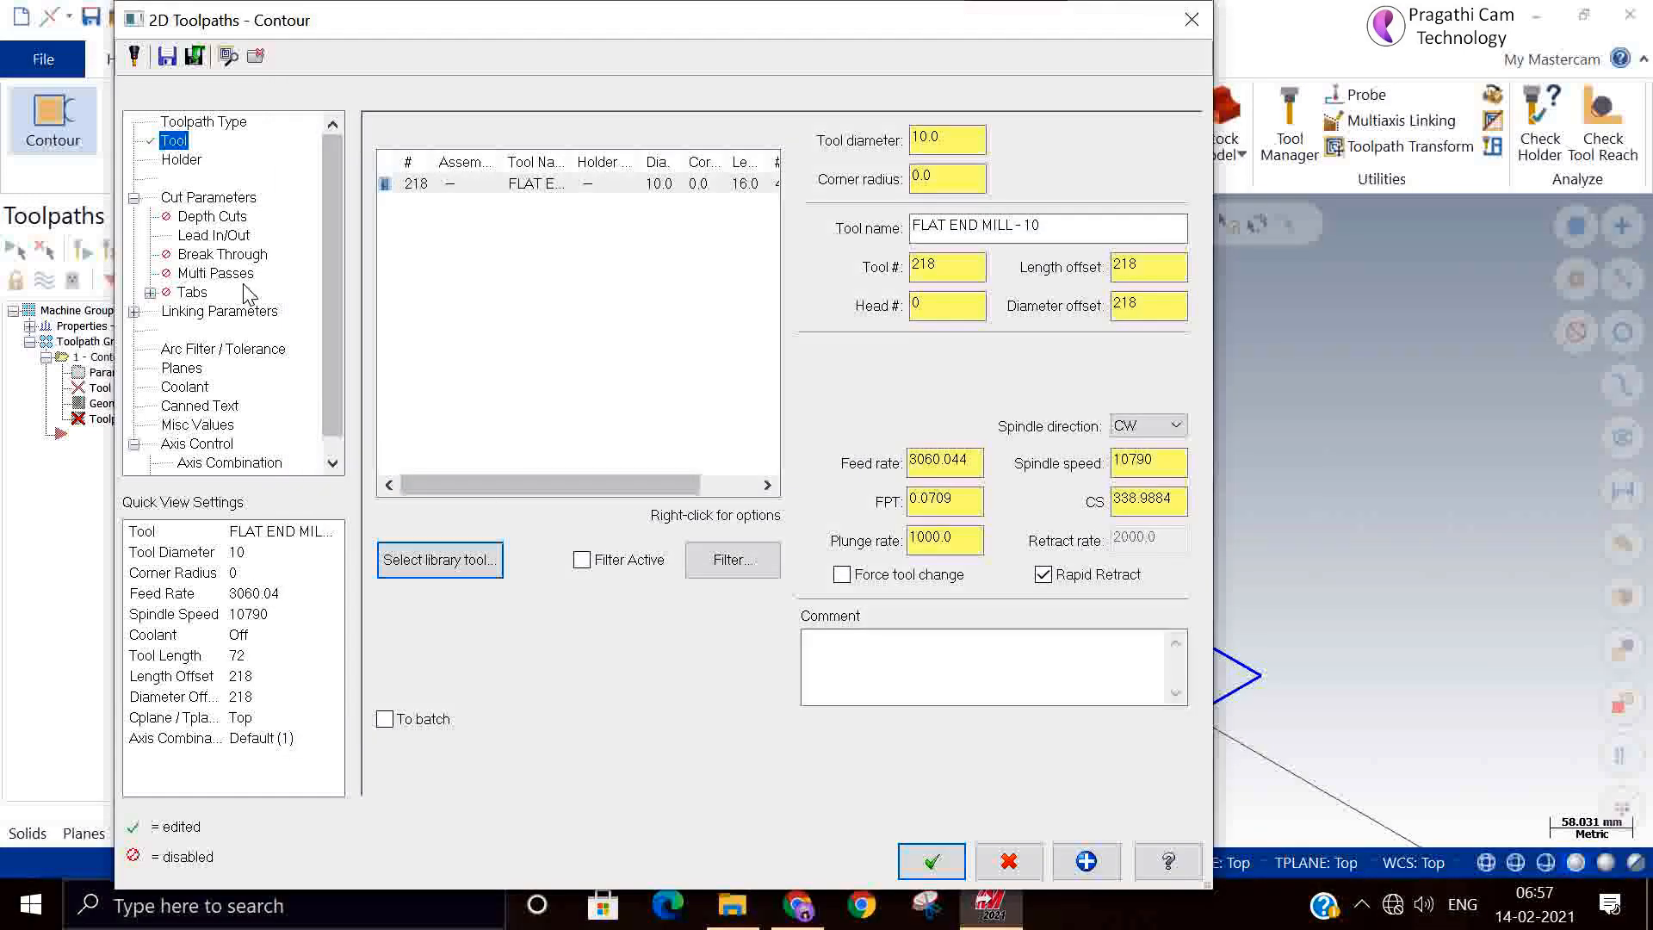
Set the contour's compensation direction to Right and enable depth cuts.
left_click(225, 199)
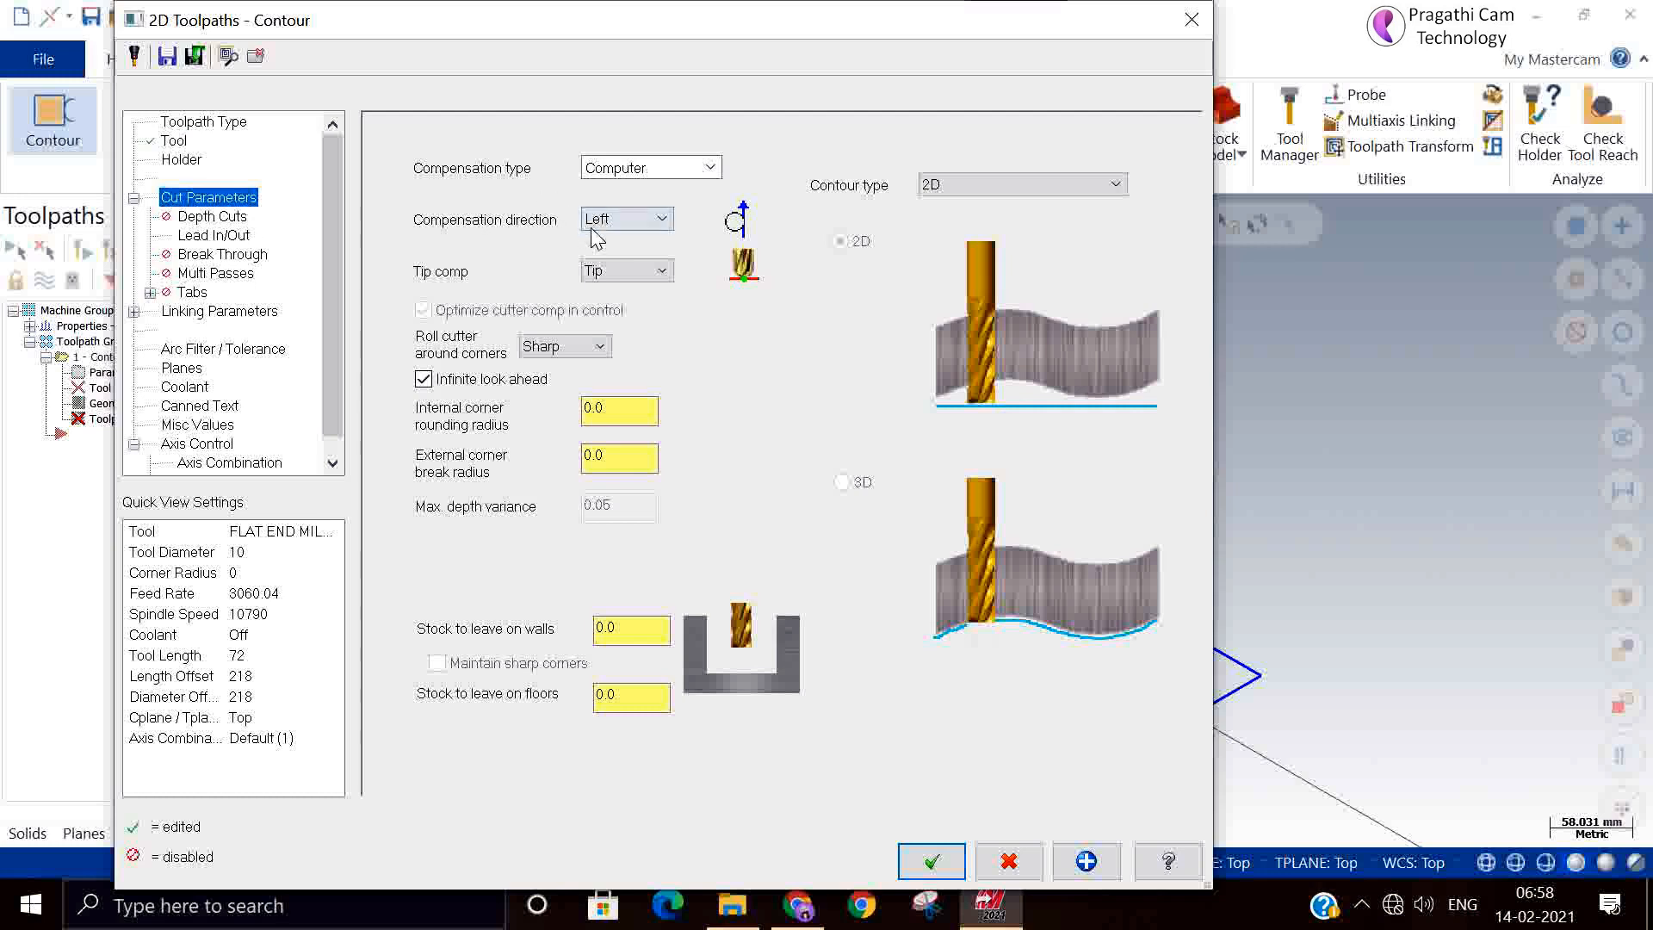
left_click(605, 223)
left_click(600, 257)
left_click(215, 217)
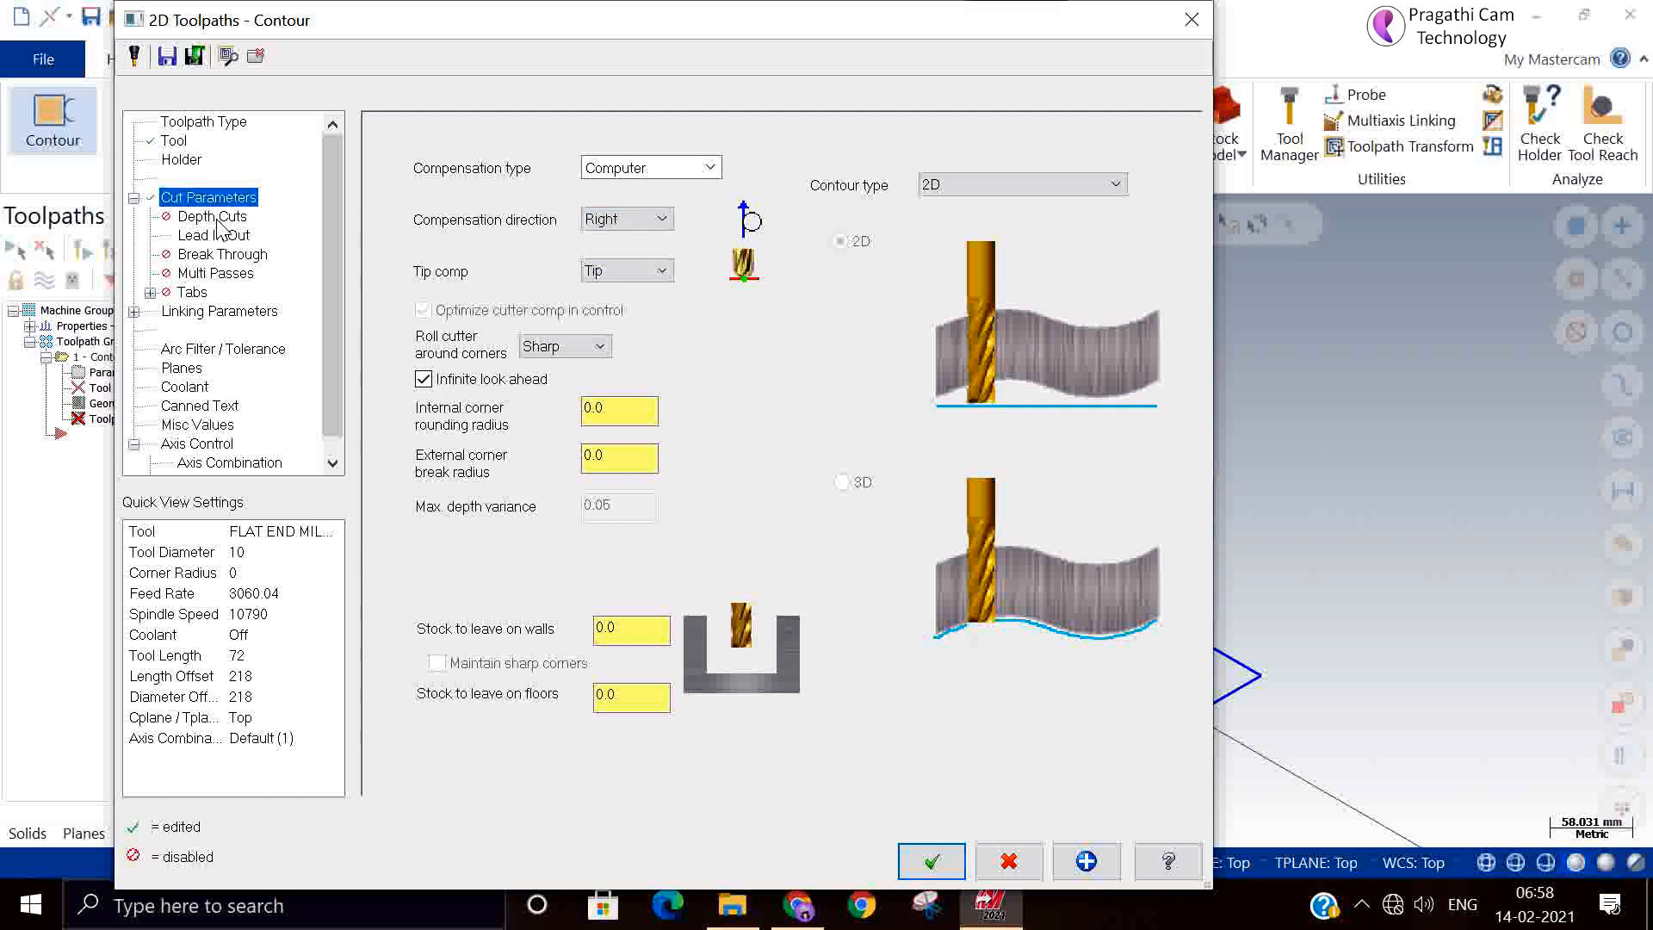
left_click(468, 205)
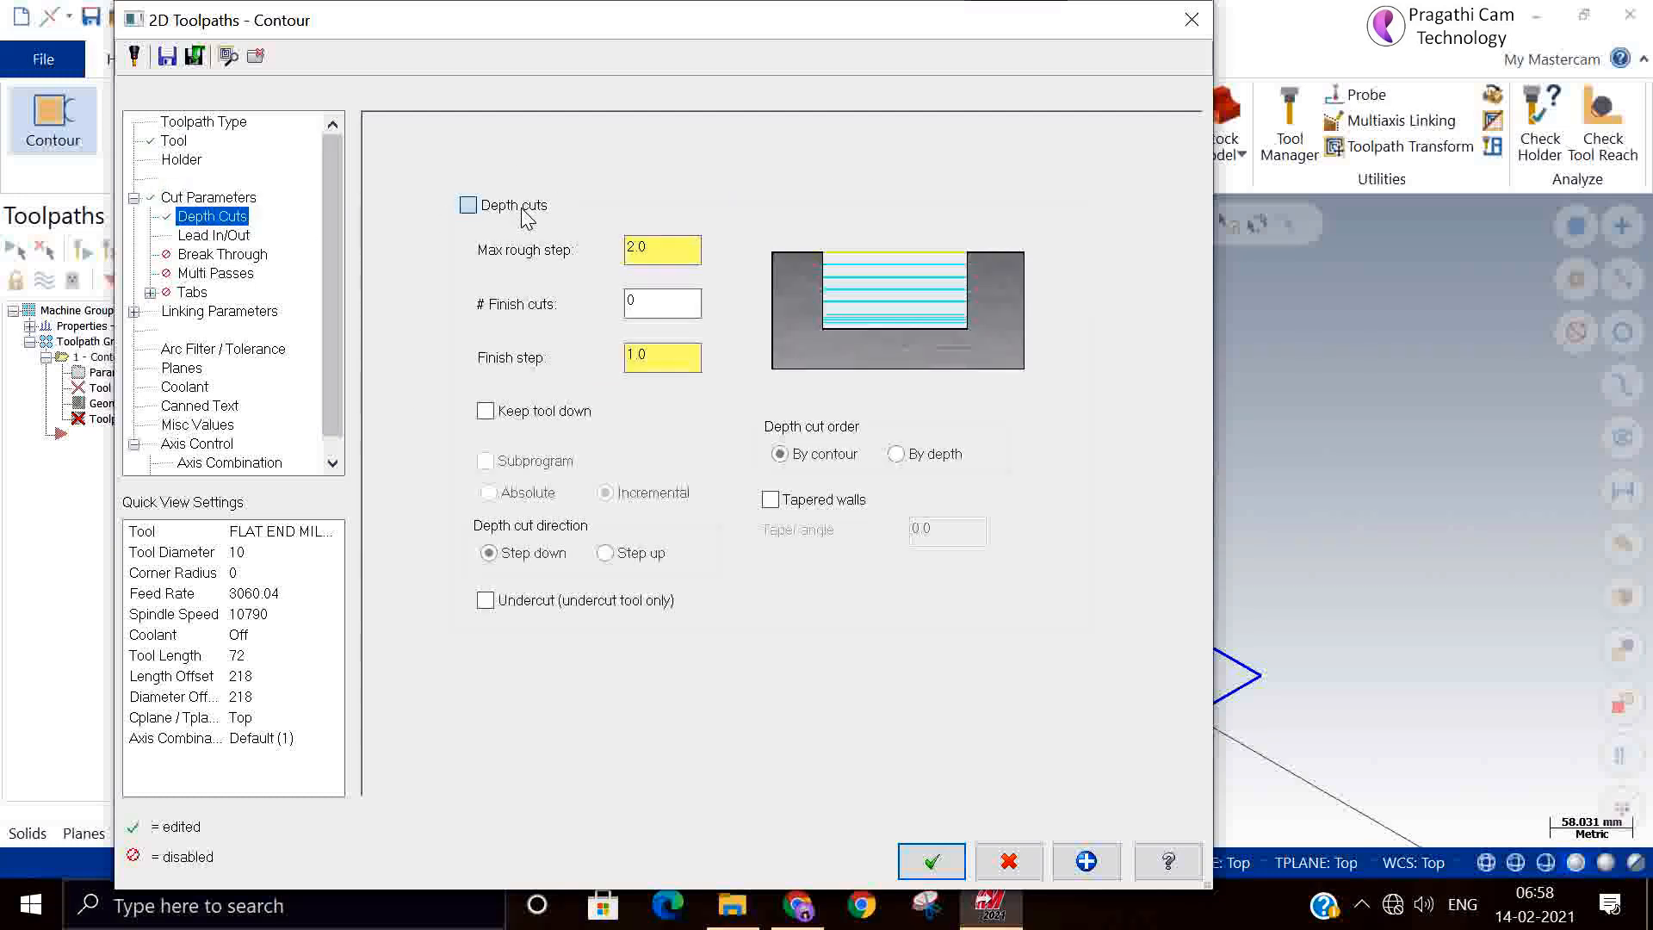
Set the contour's depth, feed plane and retract to Absolute, enable the clearance height, and set the depth to -10.
left_click(197, 315)
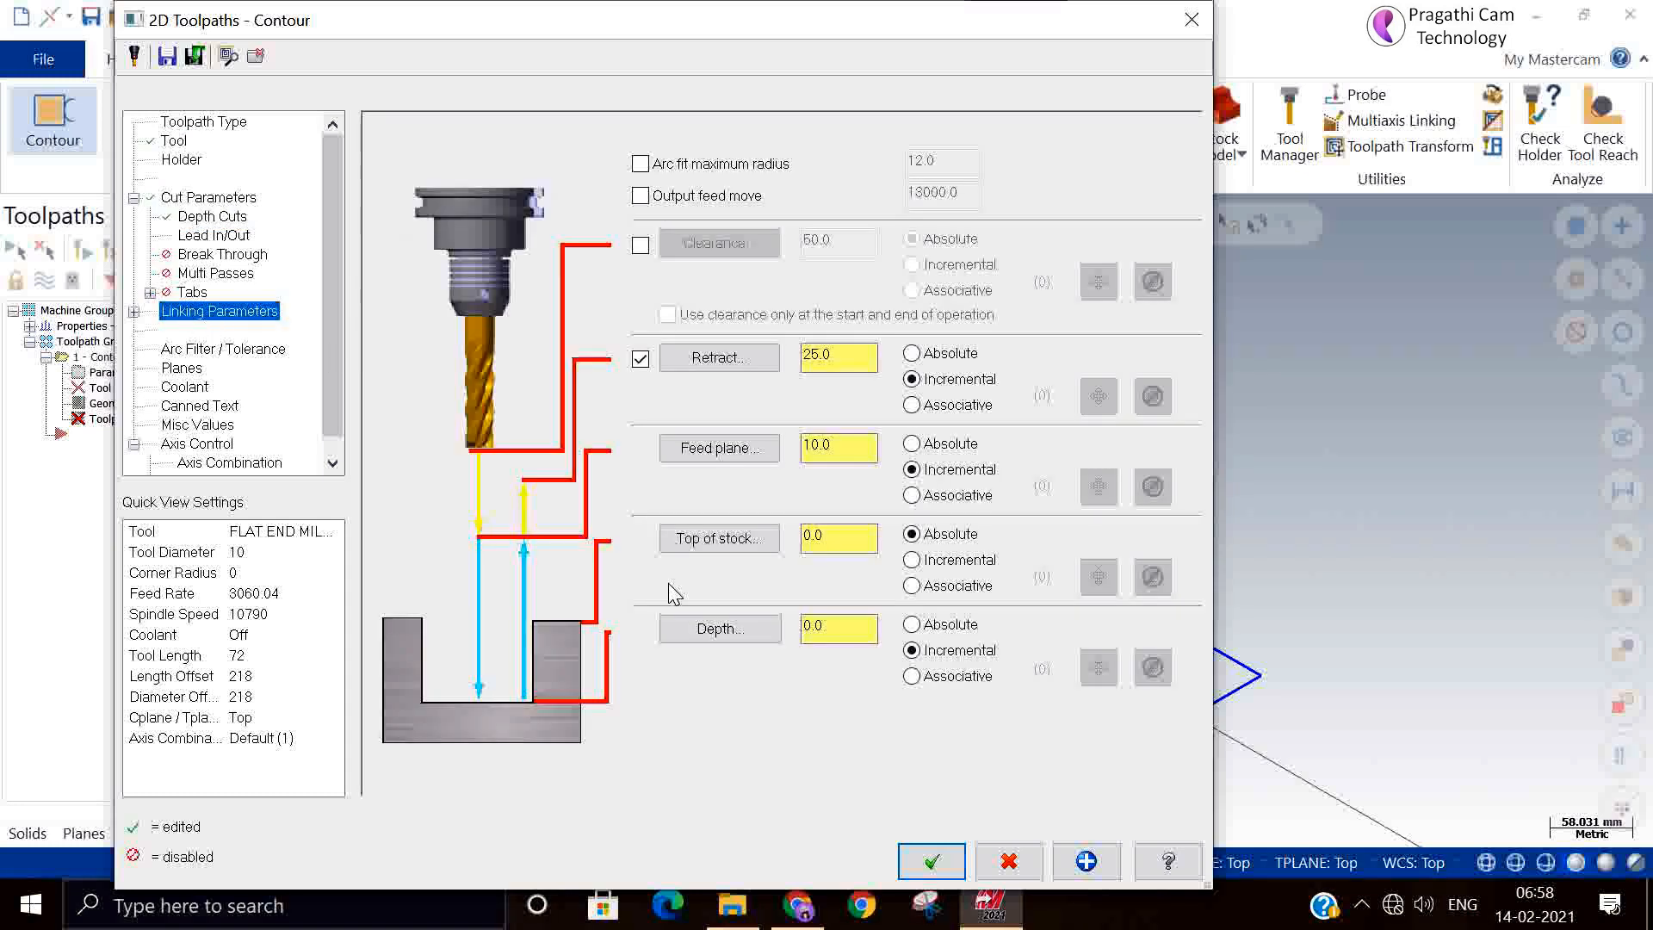
left_click(912, 624)
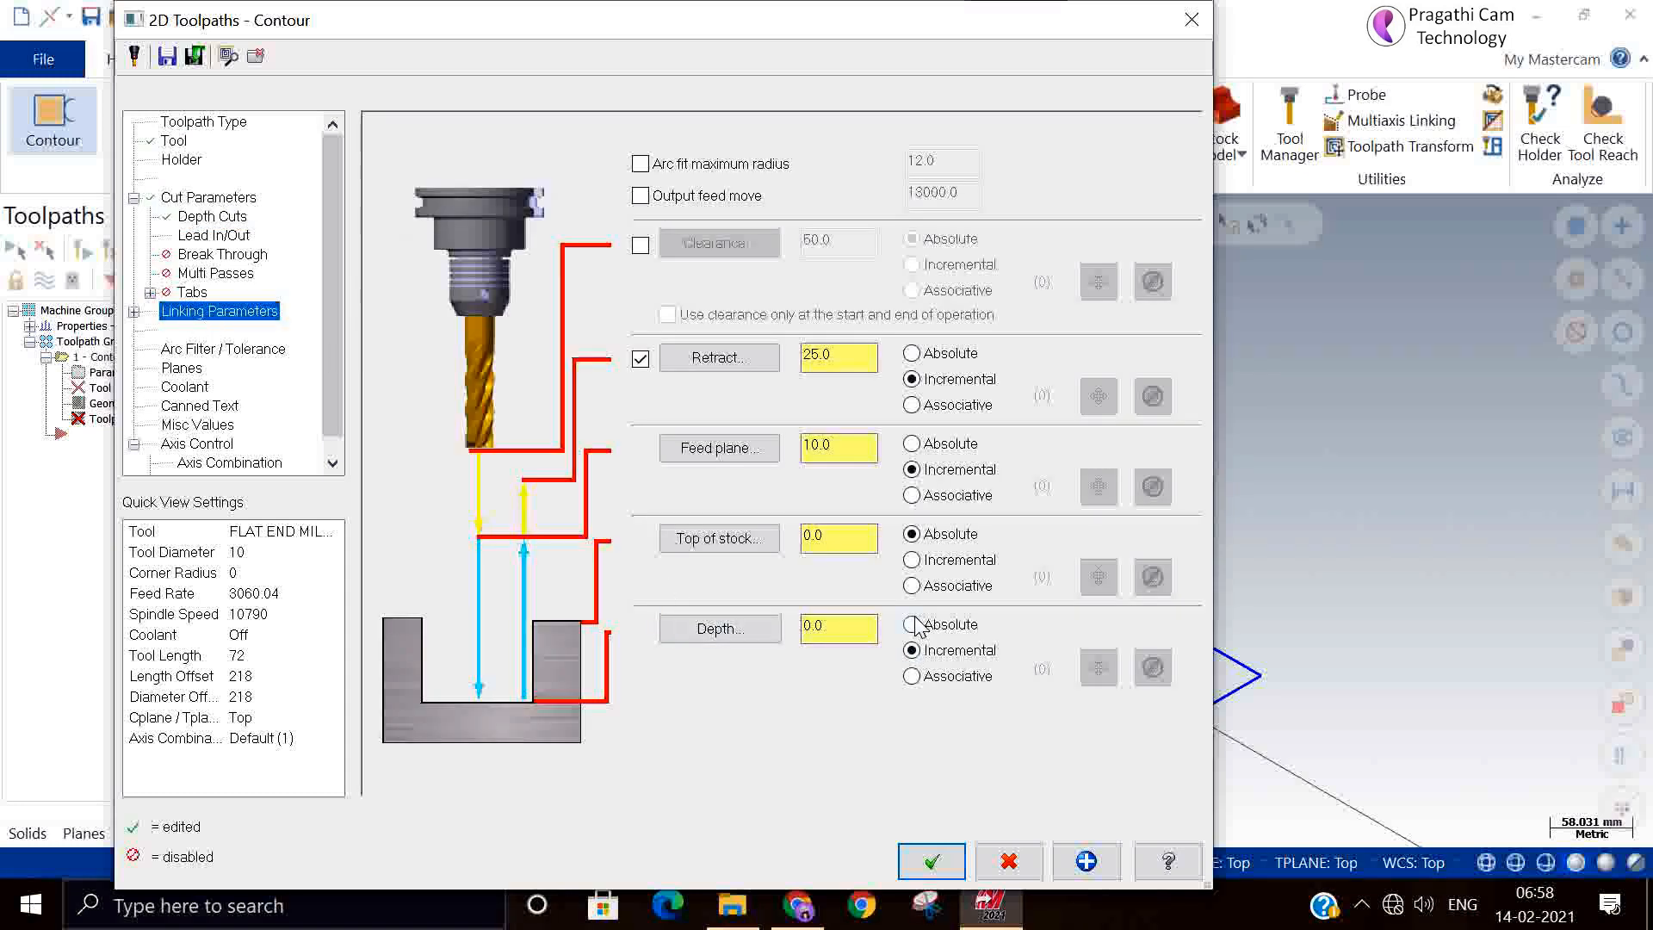
left_click(925, 446)
left_click(913, 354)
left_click(640, 246)
double_click(826, 626)
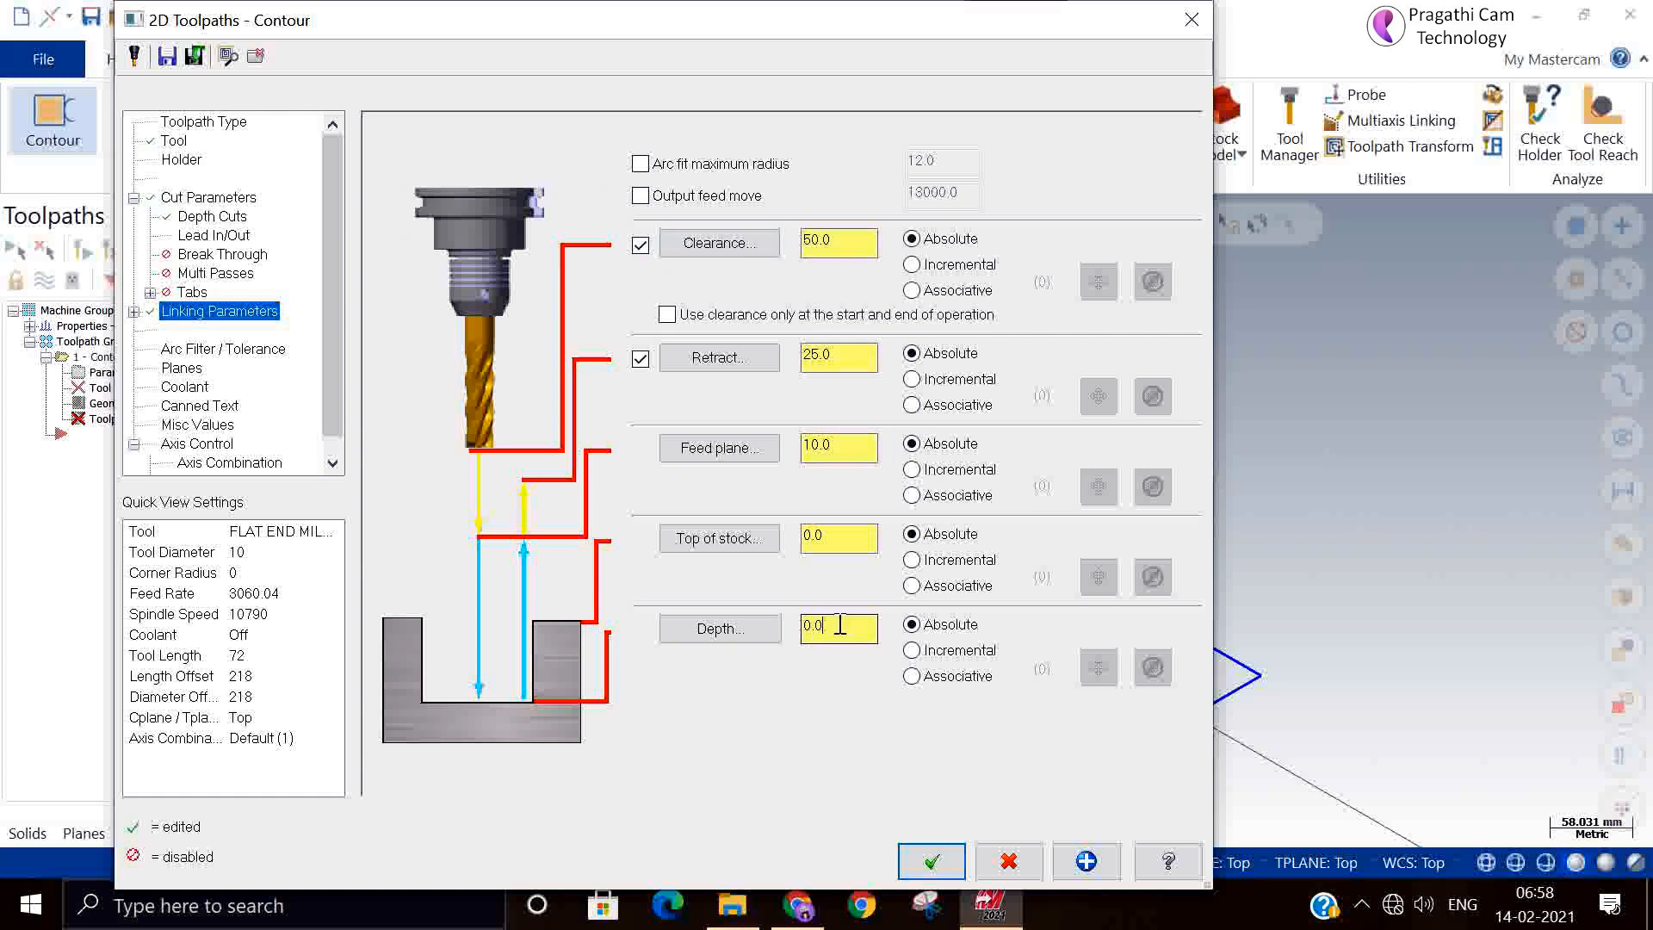
type("-10")
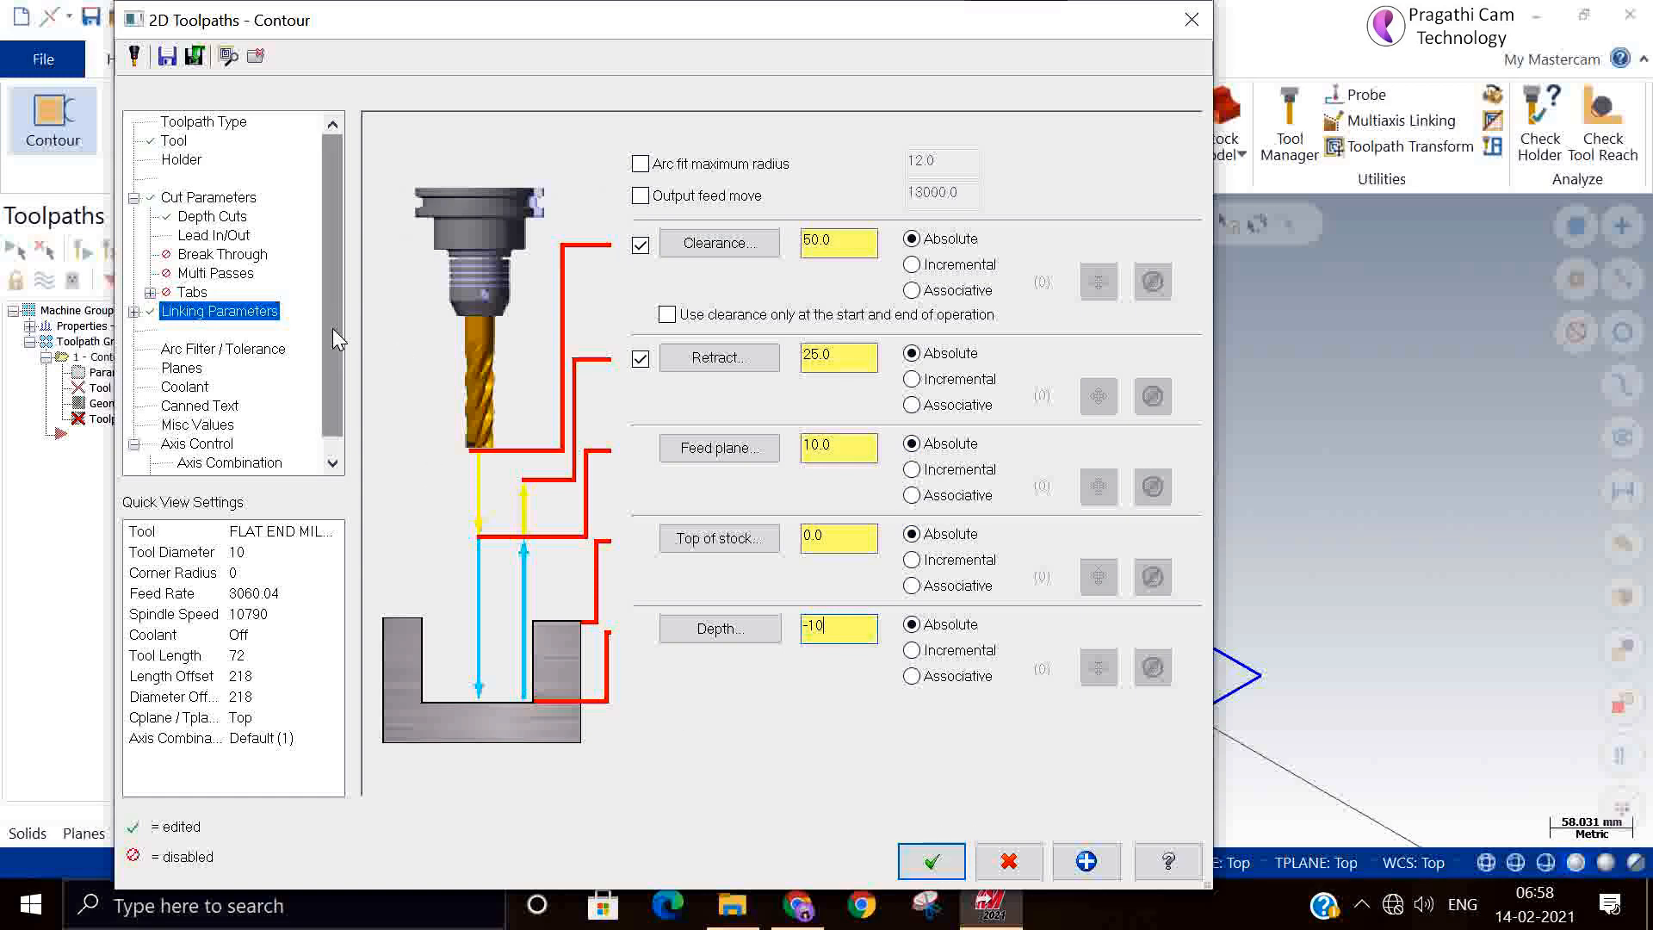
Open the plane settings of the first contour toolpath.
scroll(340, 339, "down", 1)
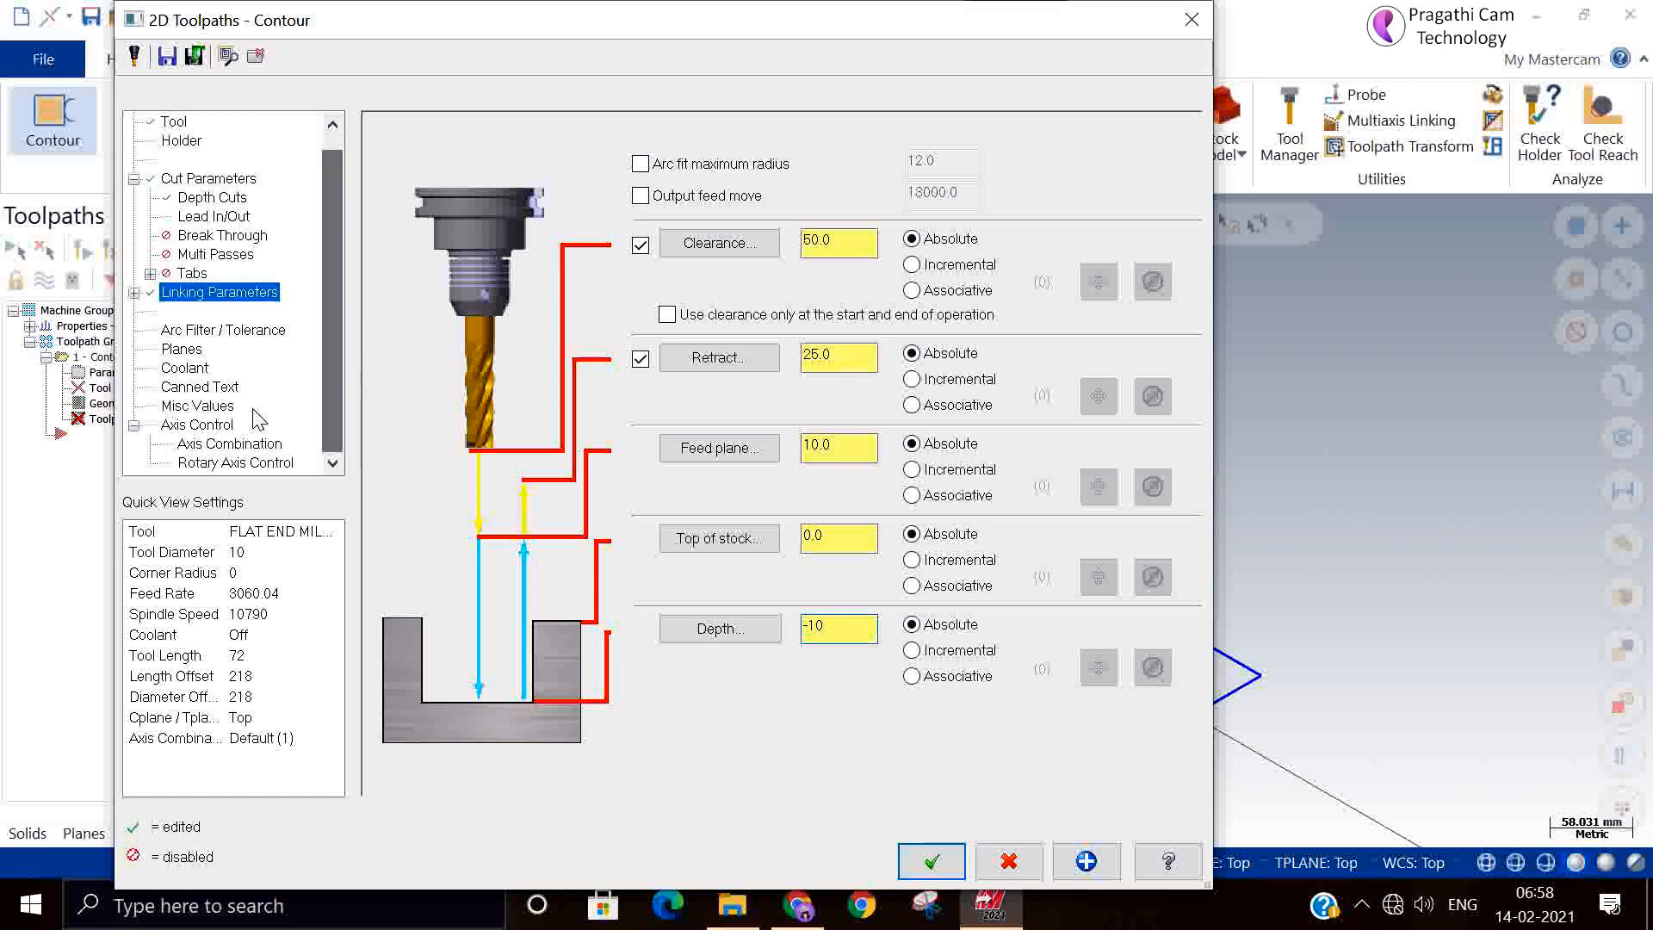
left_click(182, 349)
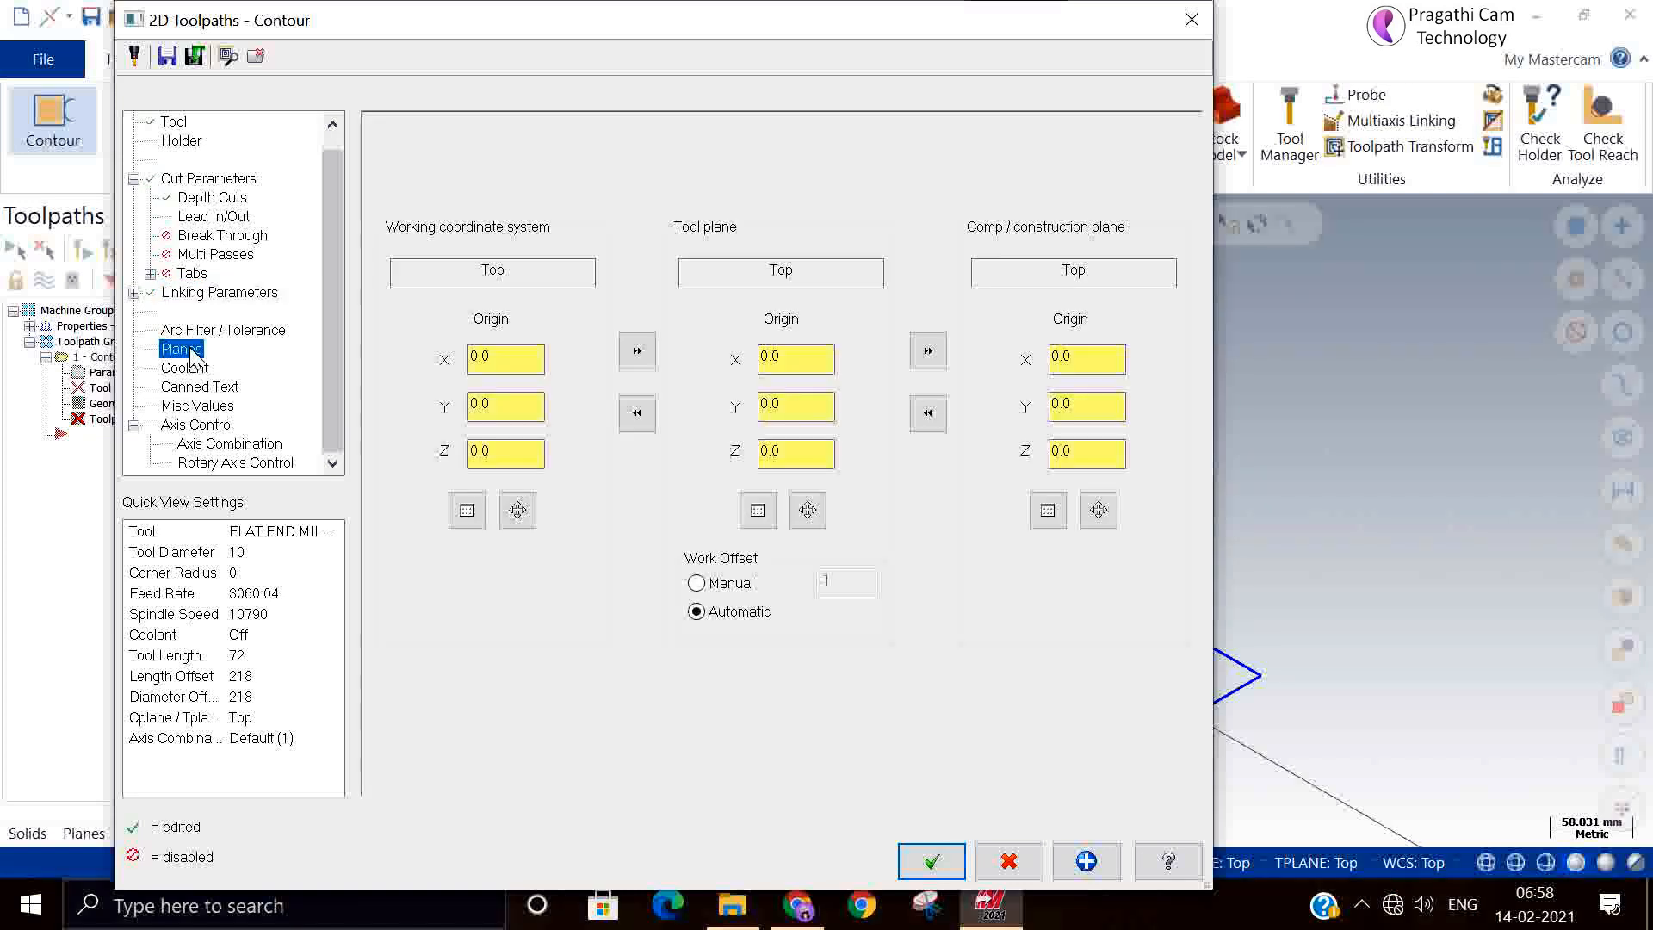
left_click(712, 586)
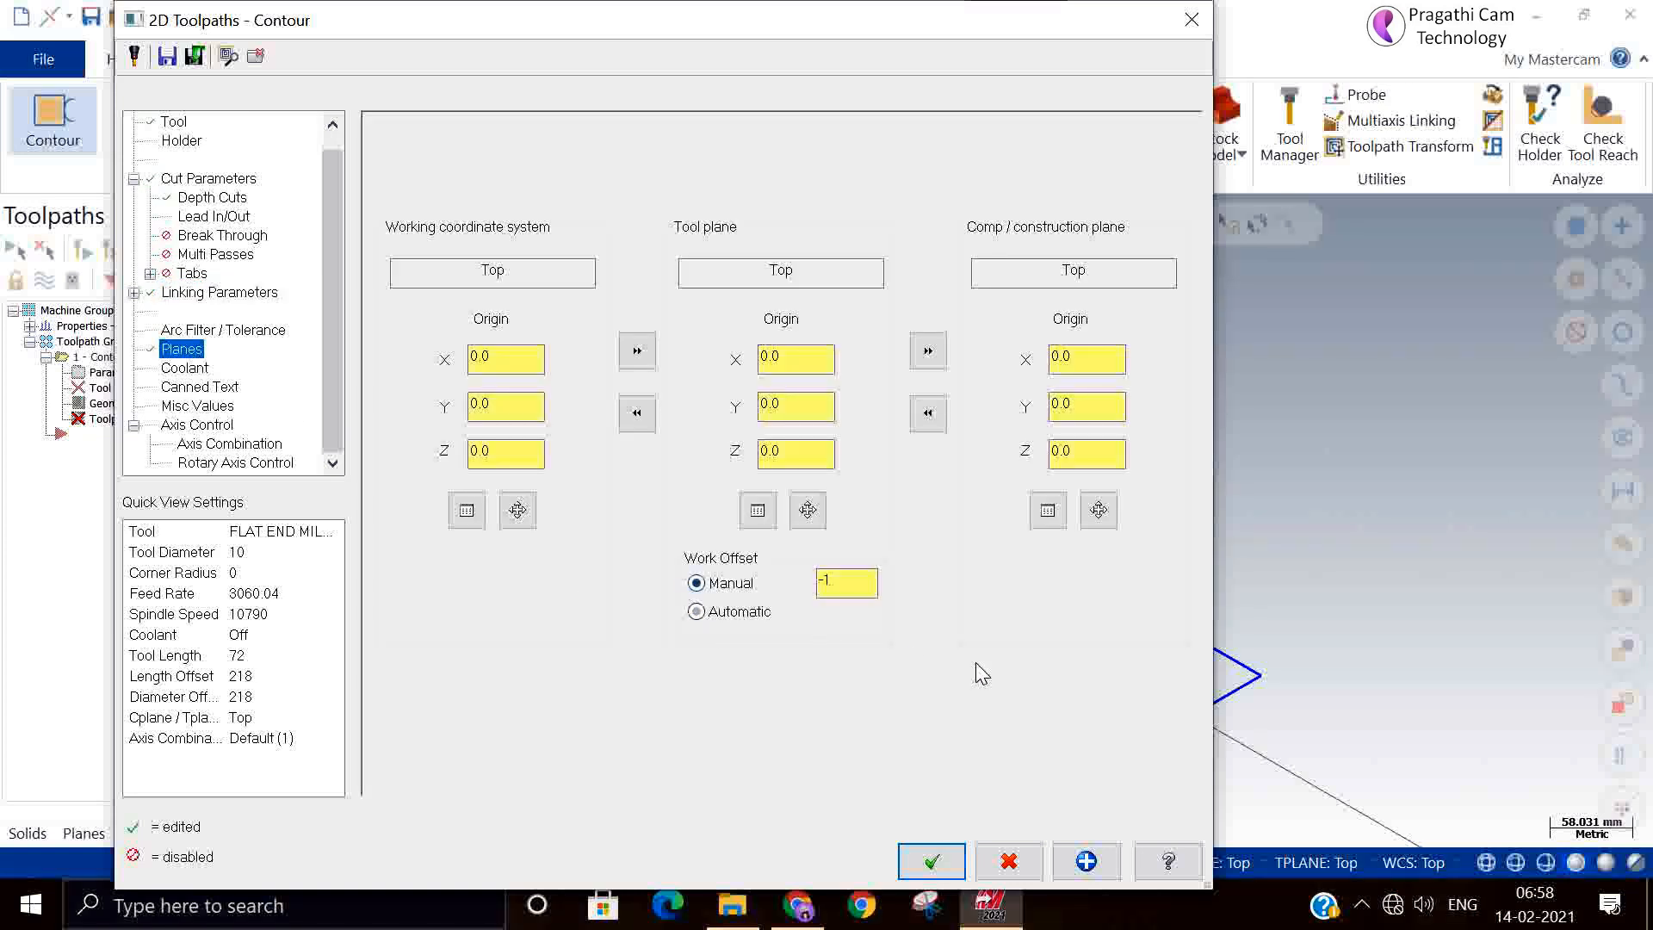
double_click(836, 581)
type("0")
left_click(808, 509)
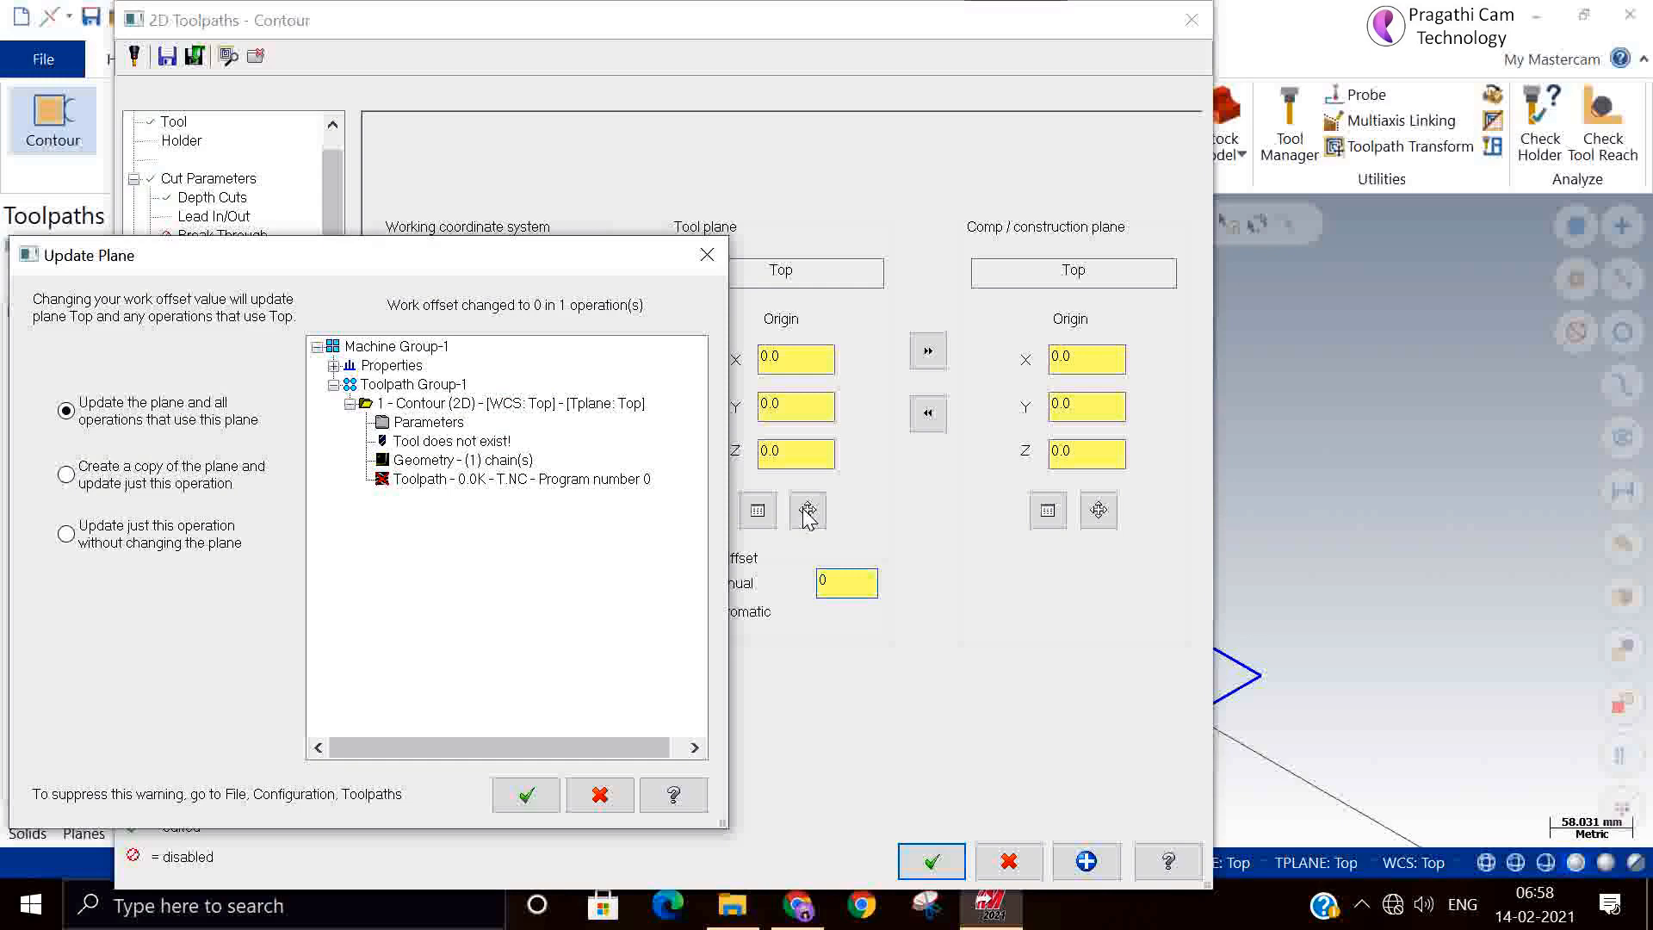
left_click(707, 255)
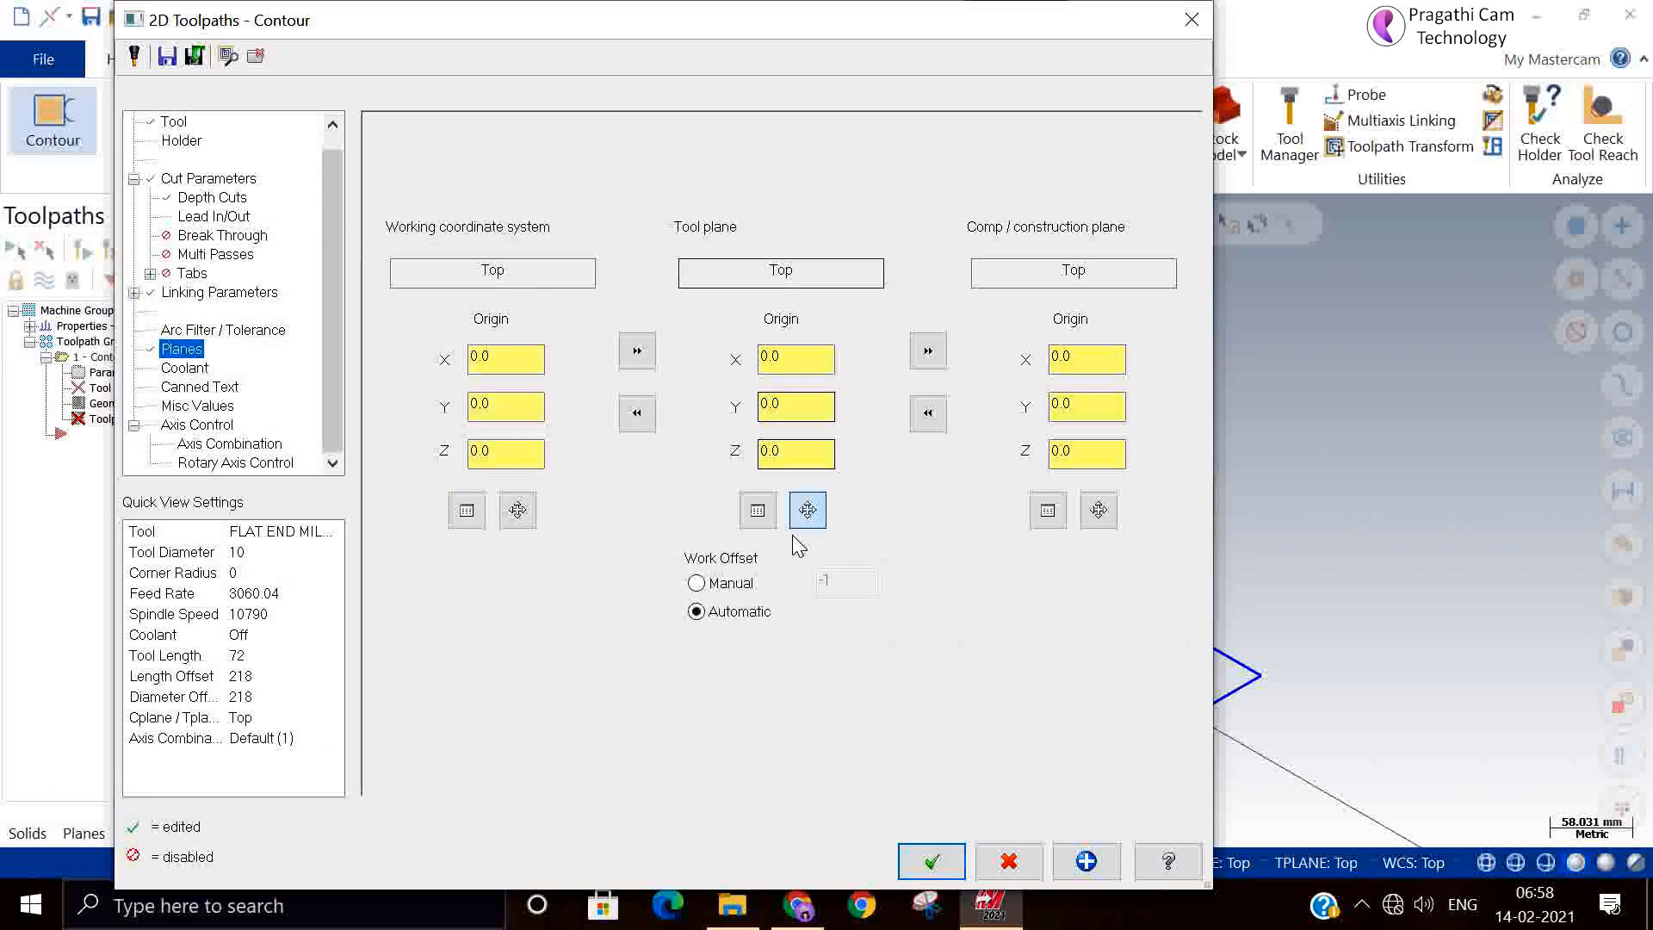
Set a manual work offset of 0 and update the Top plane and all operations that use it.
left_click(728, 586)
double_click(829, 585)
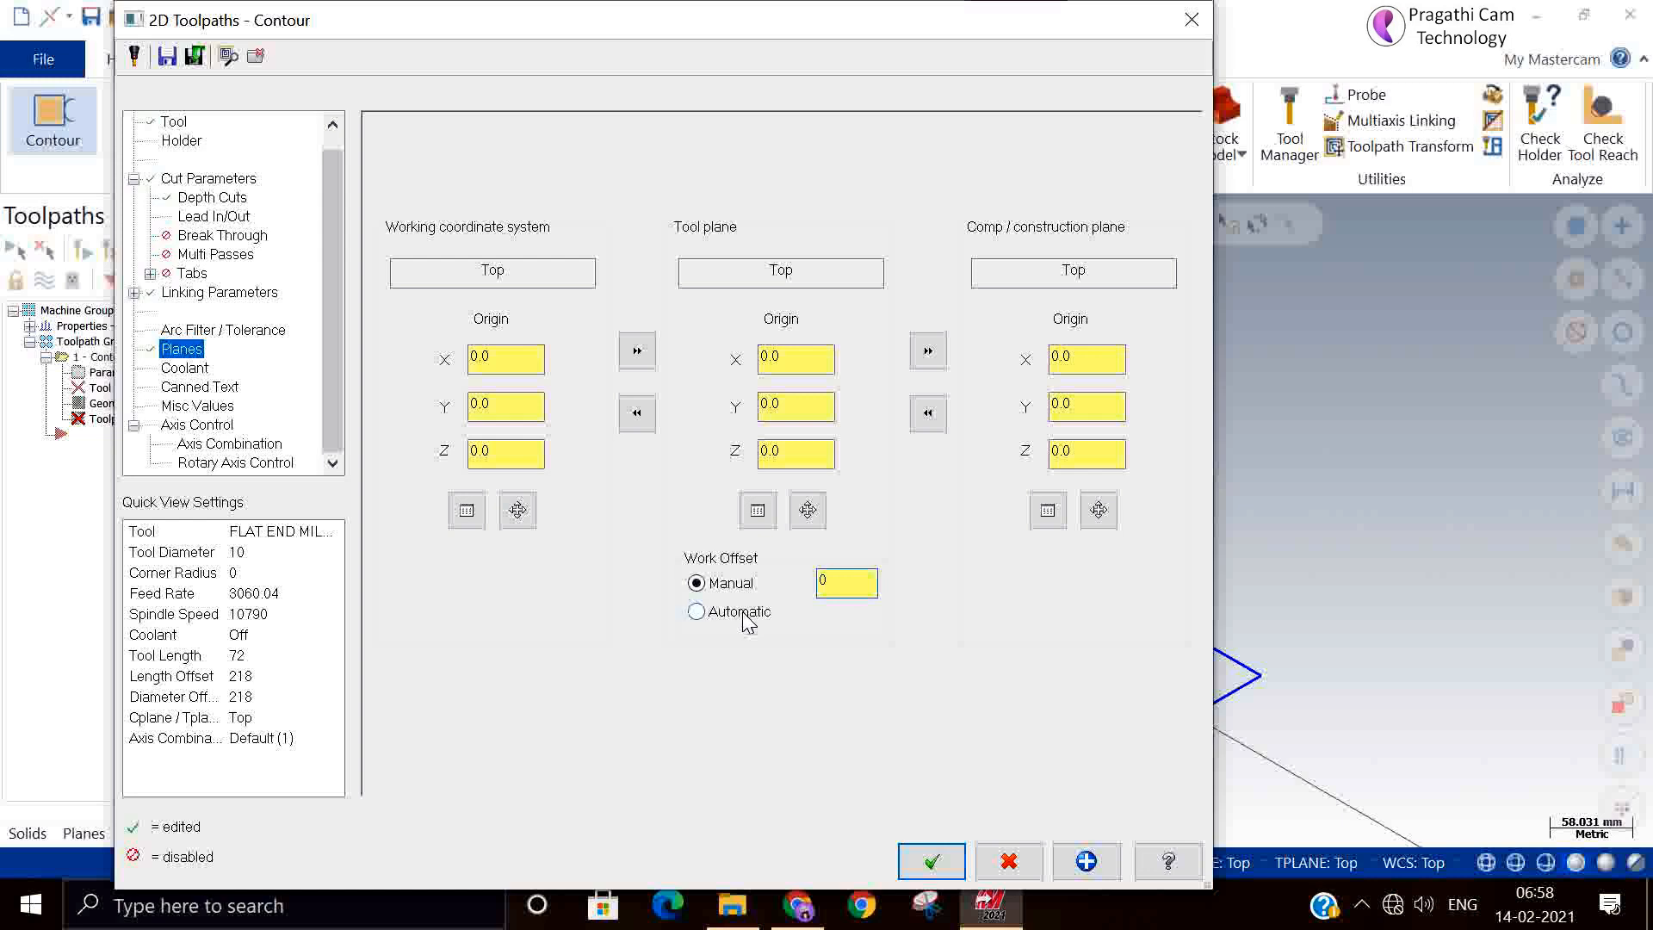
left_click(516, 515)
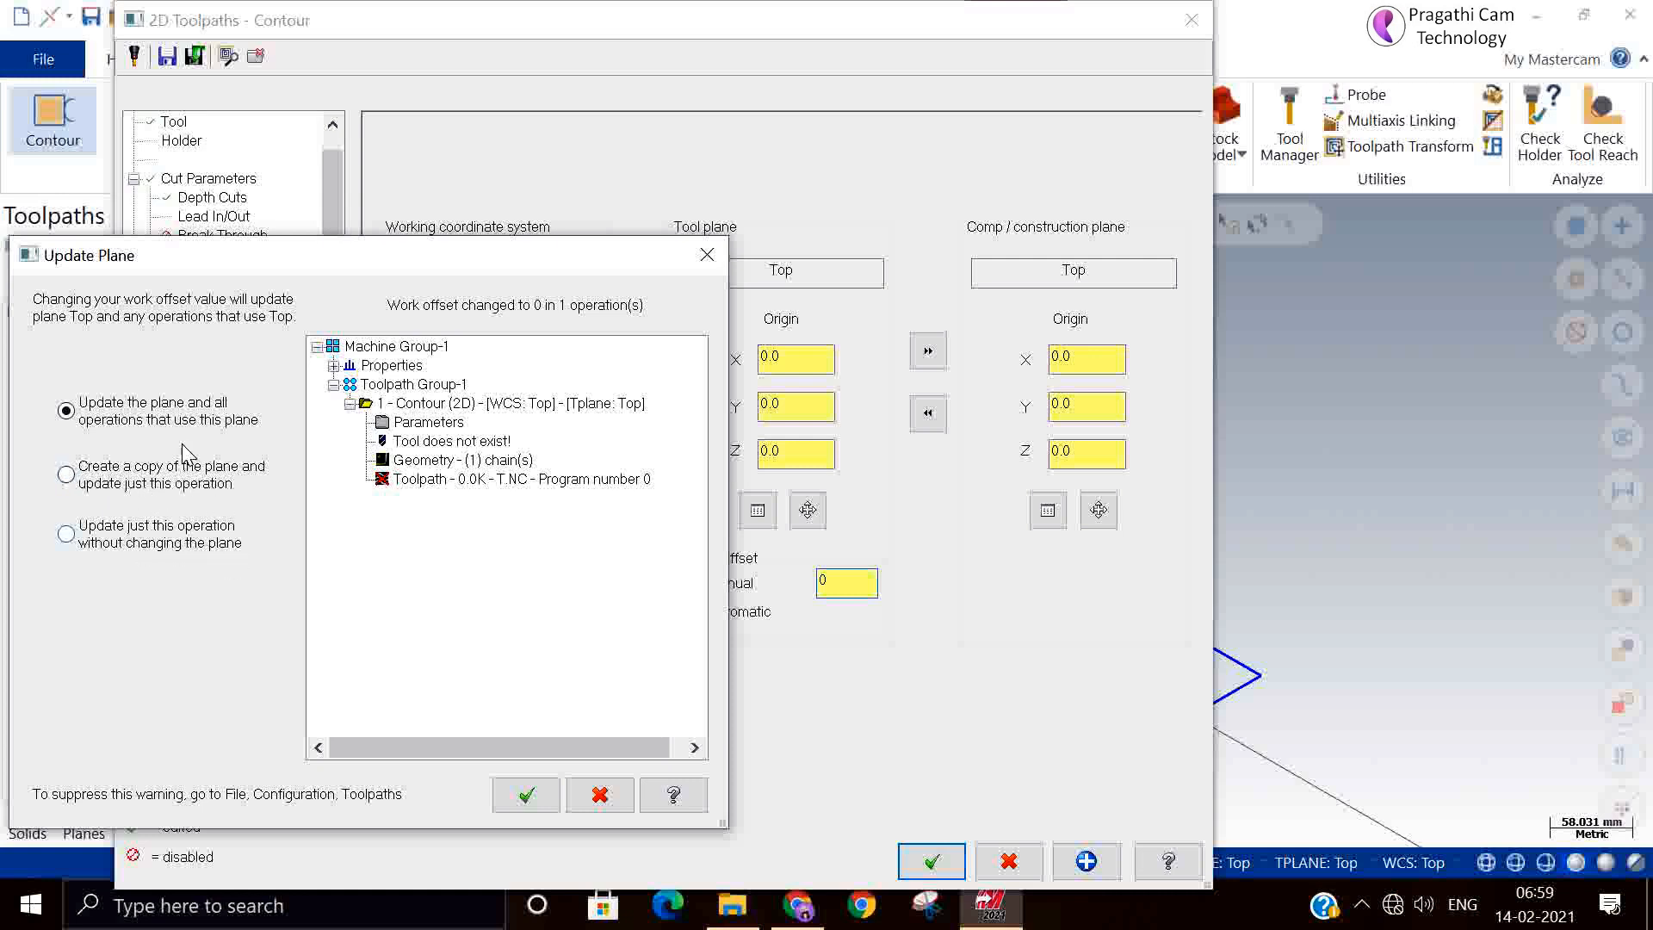
left_click(530, 794)
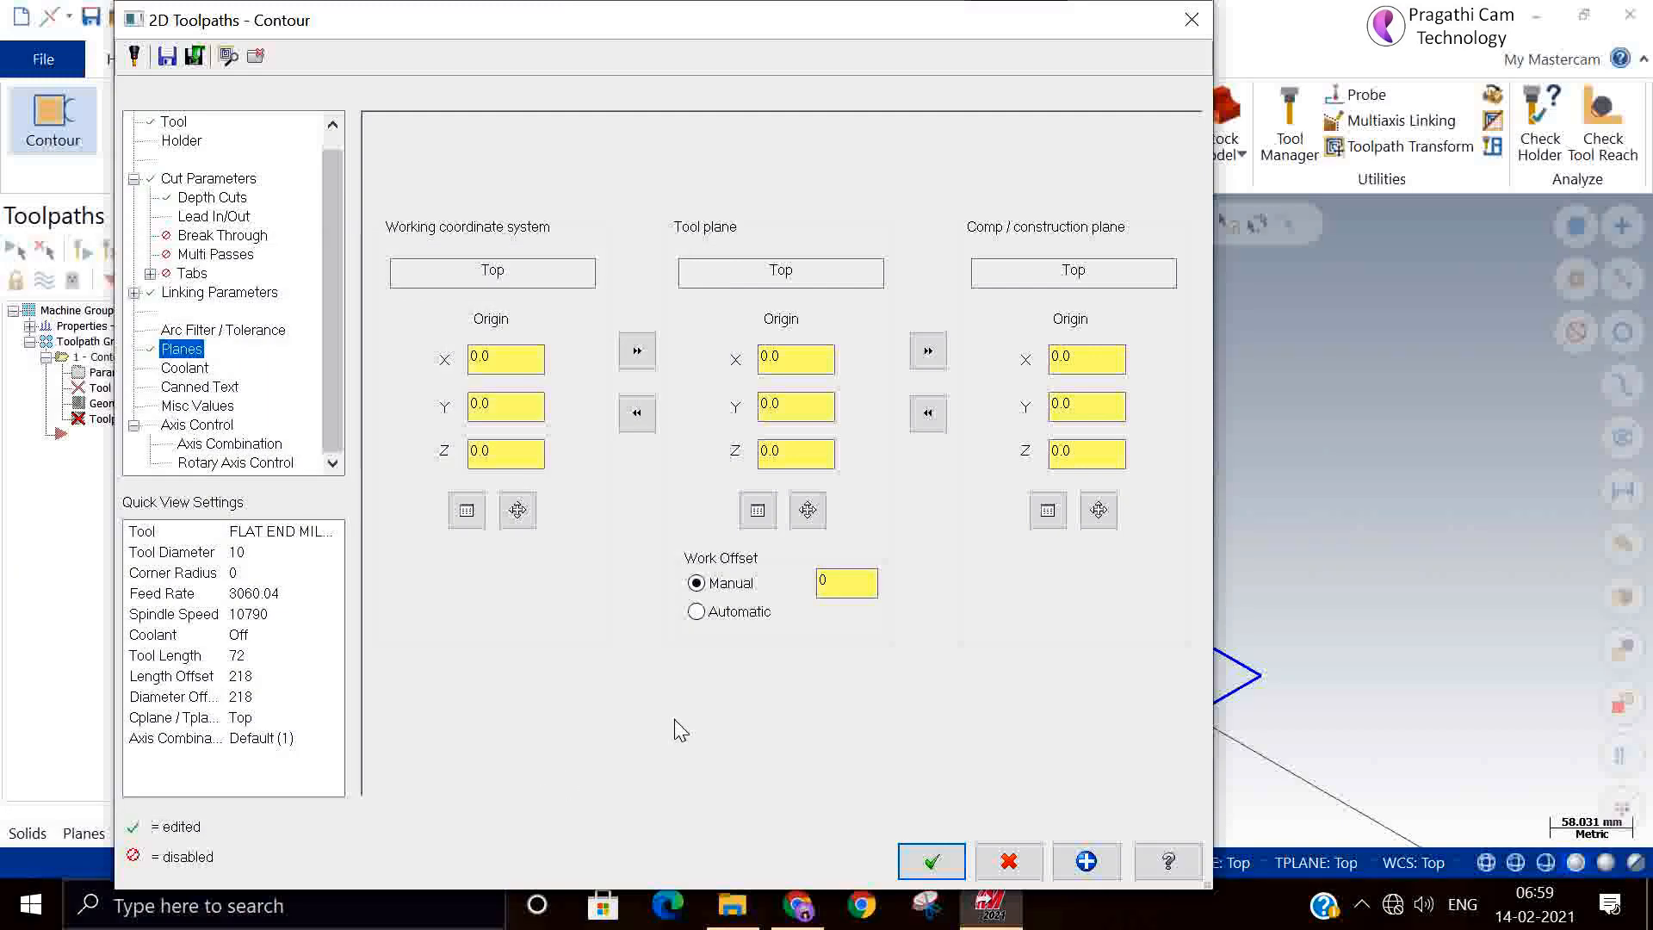
Pick the first rectangle's corner at the origin as the working coordinate system origin and generate the toolpath.
left_click(517, 509)
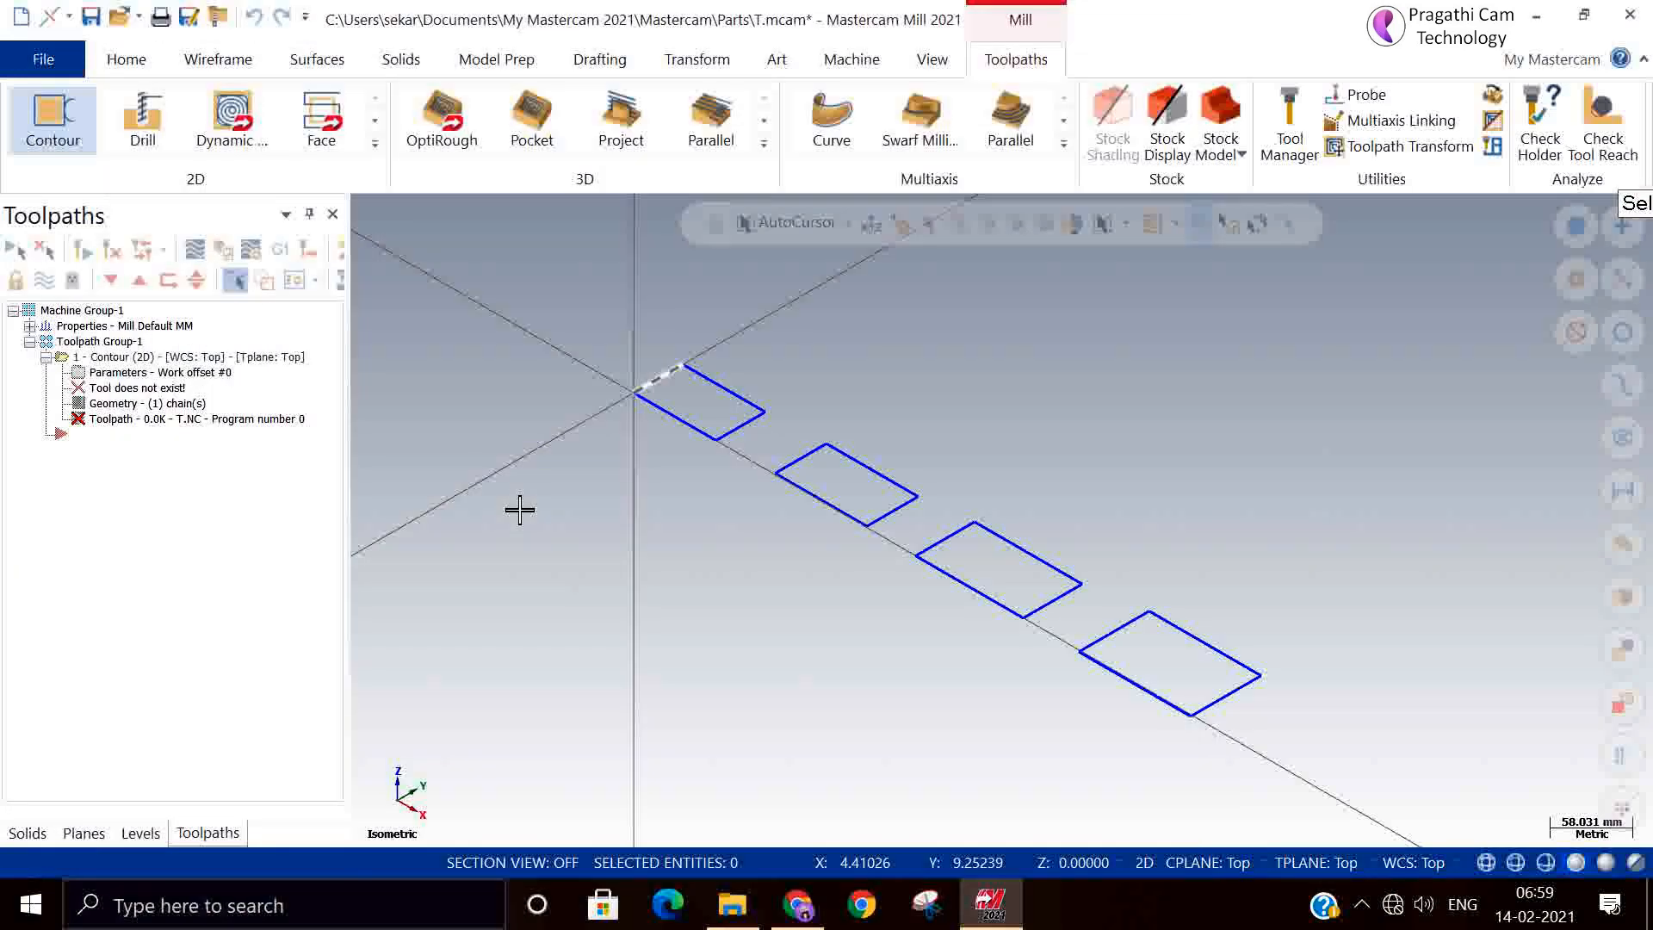
left_click(637, 394)
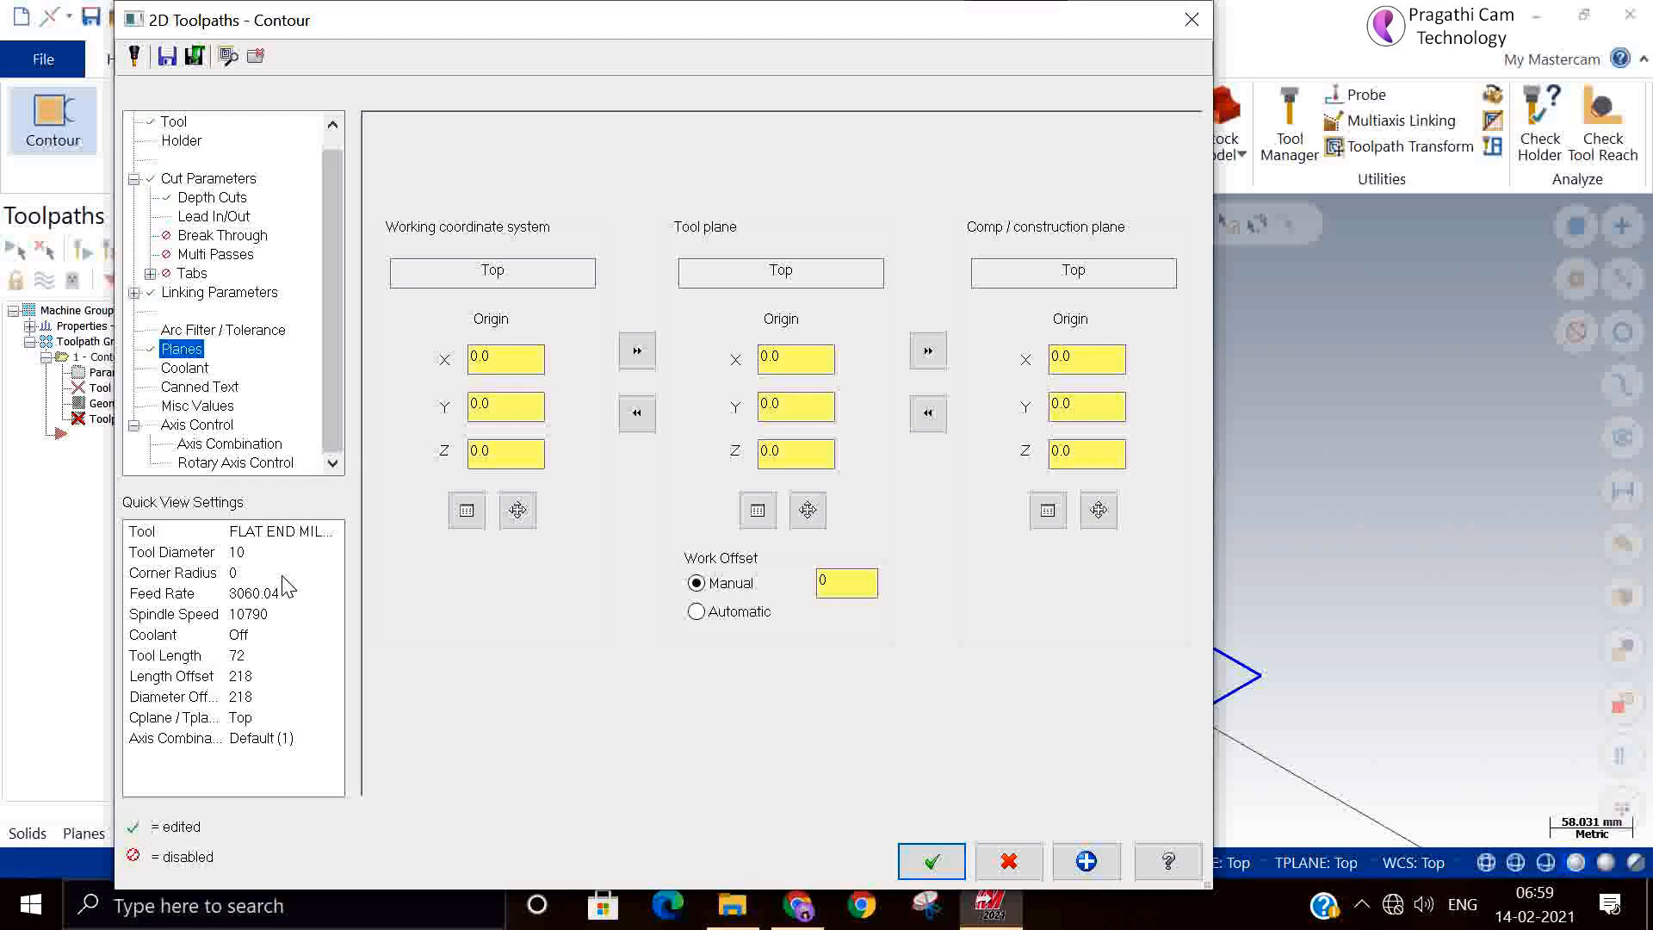
left_click(929, 861)
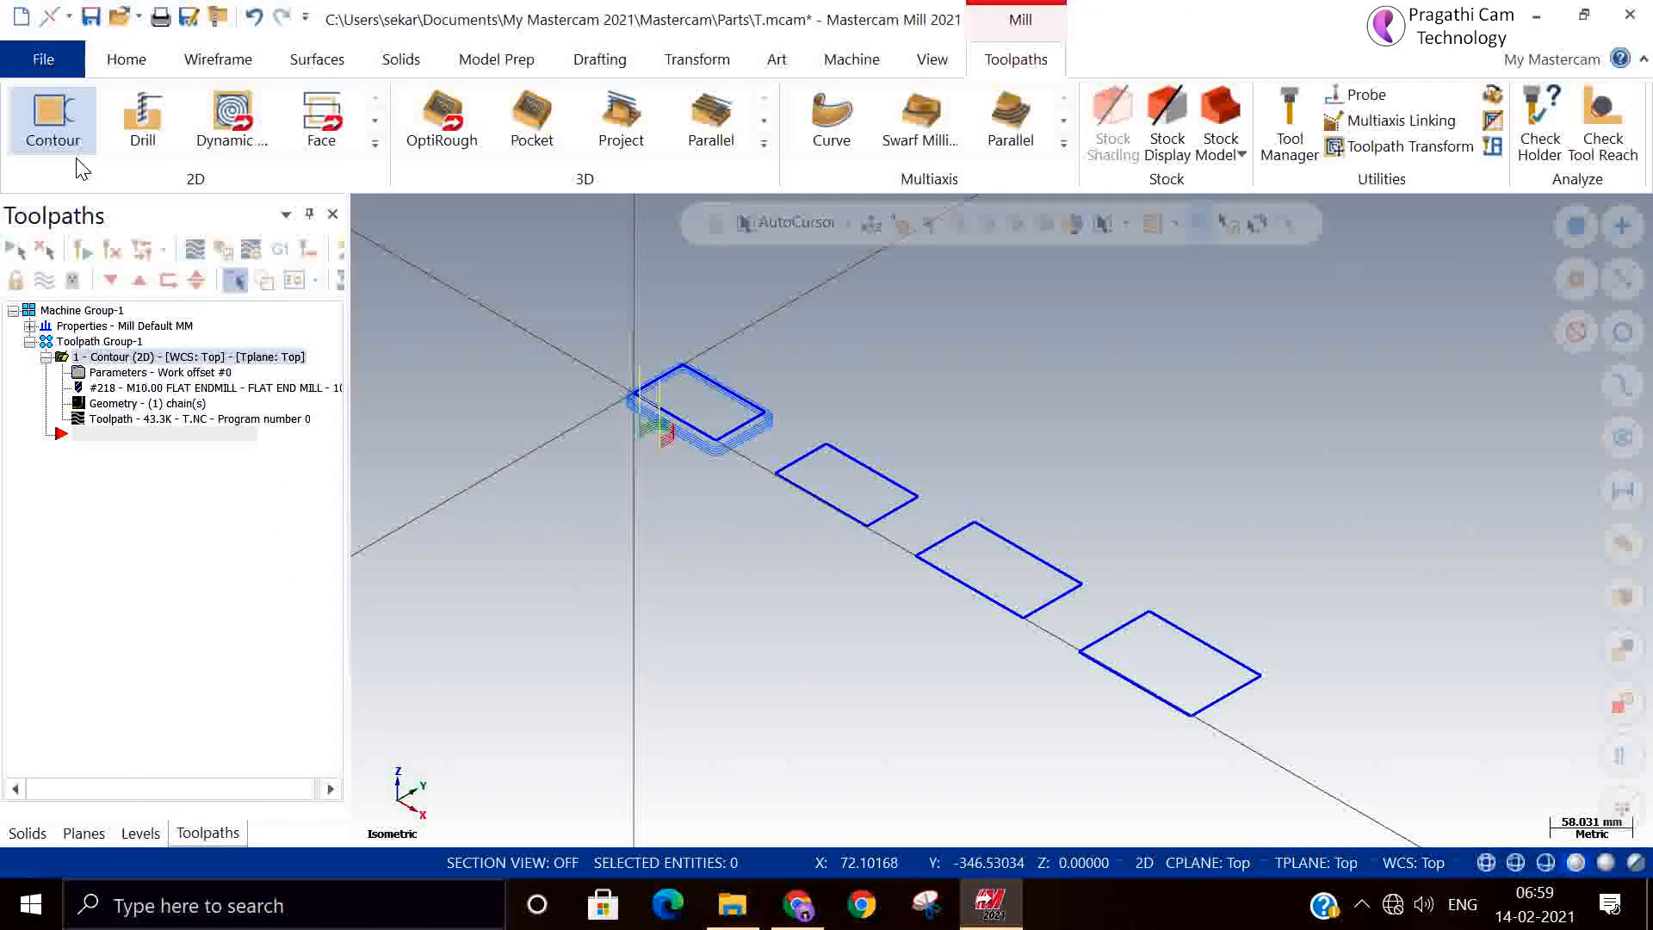
Start another 2D contour toolpath and chain the second rectangle from its corner on the X axis.
left_click(58, 130)
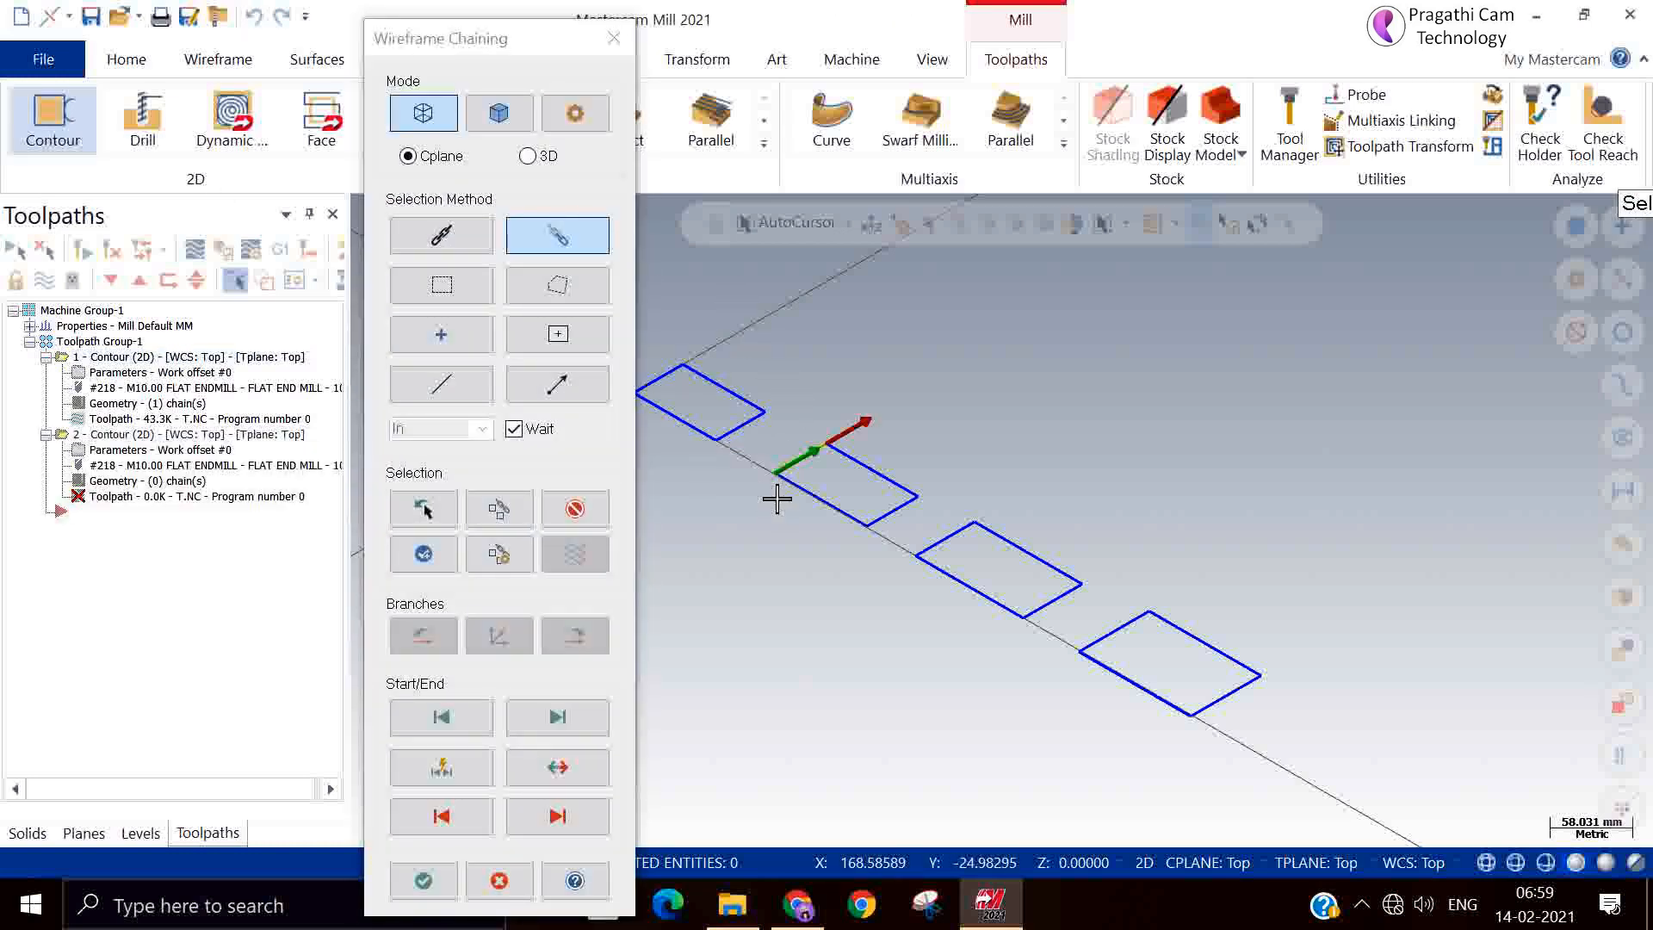
left_click(779, 472)
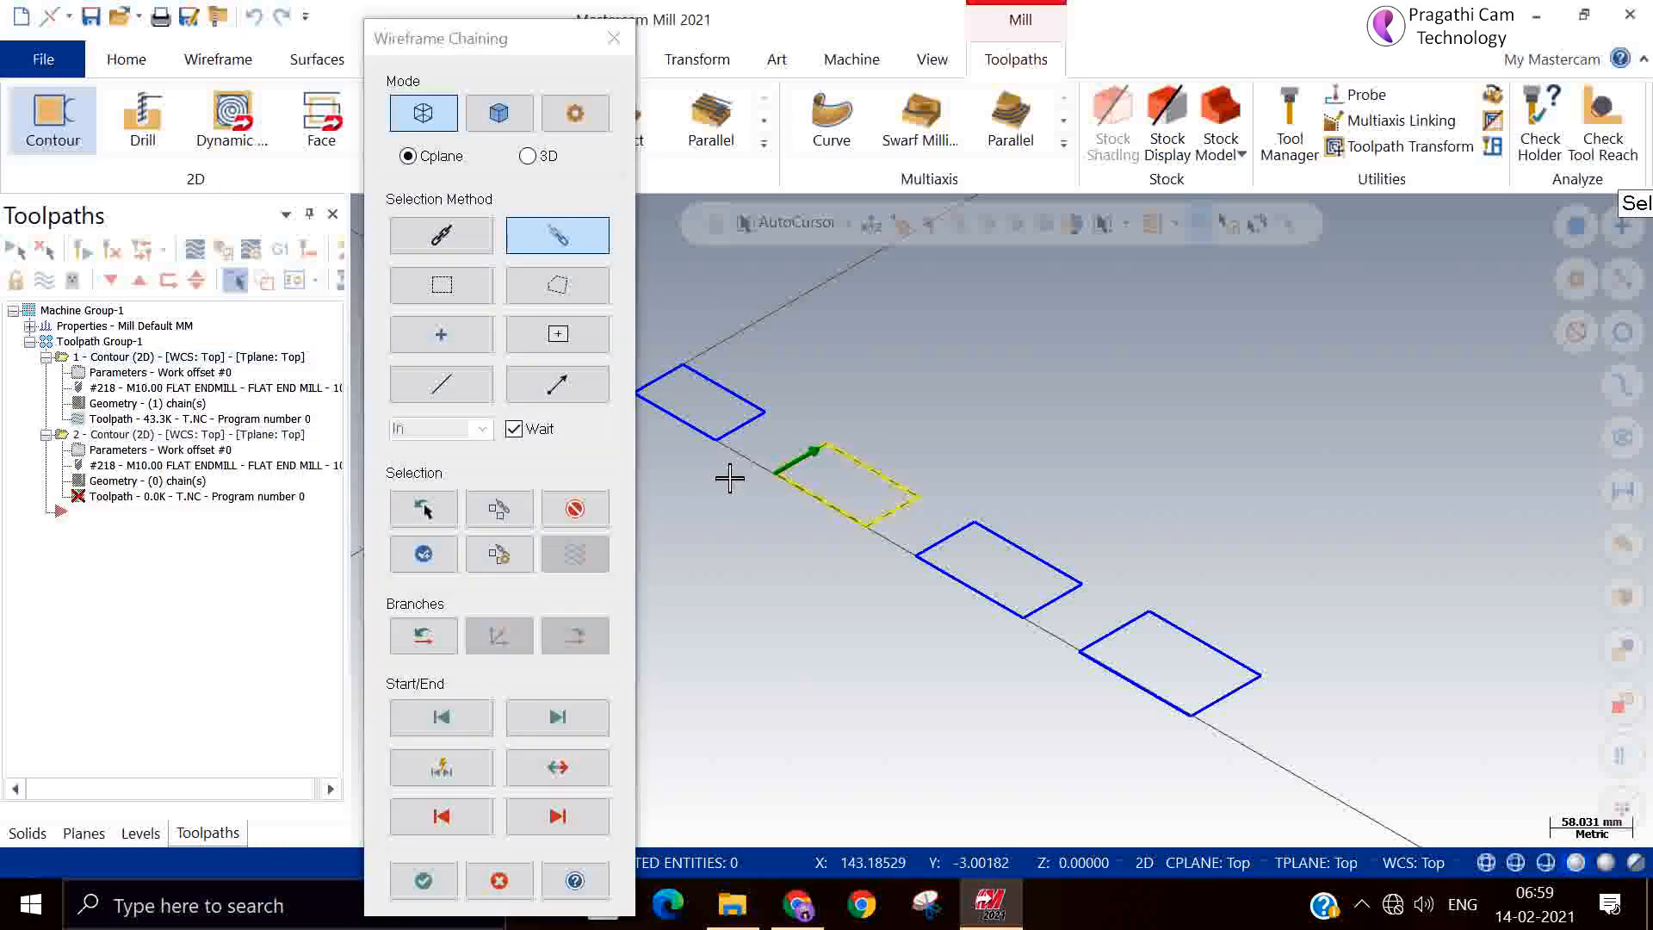
left_click(422, 879)
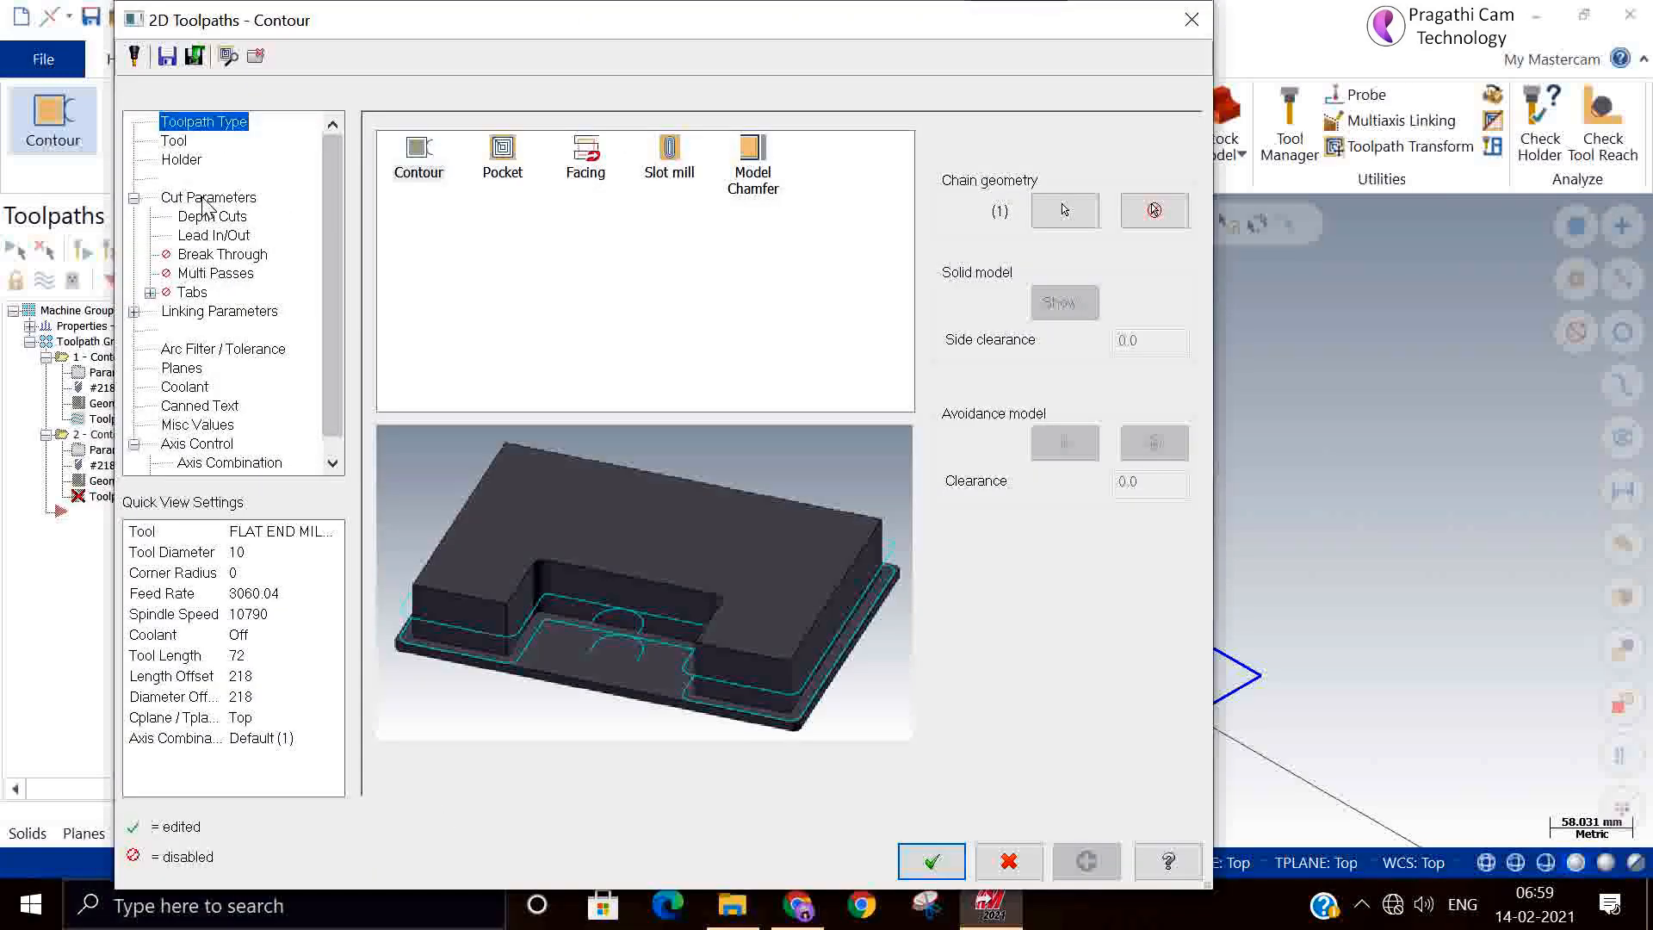
Check the second contour's tool and depth cuts, and set its absolute depth to -10.
left_click(175, 141)
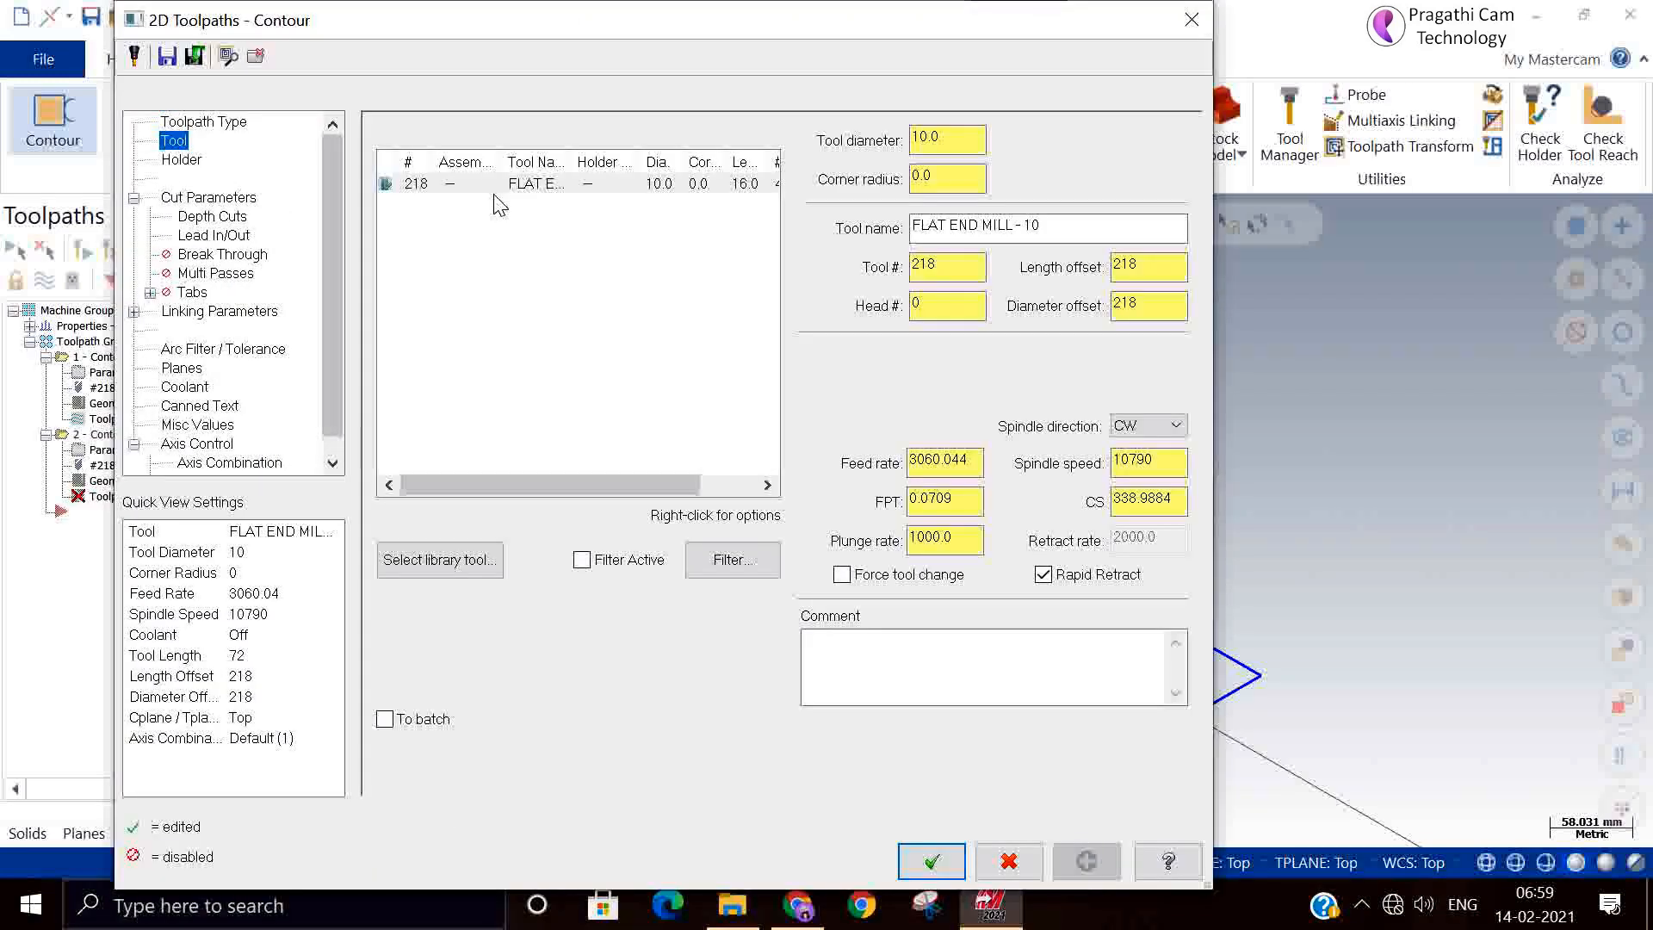
left_click(212, 217)
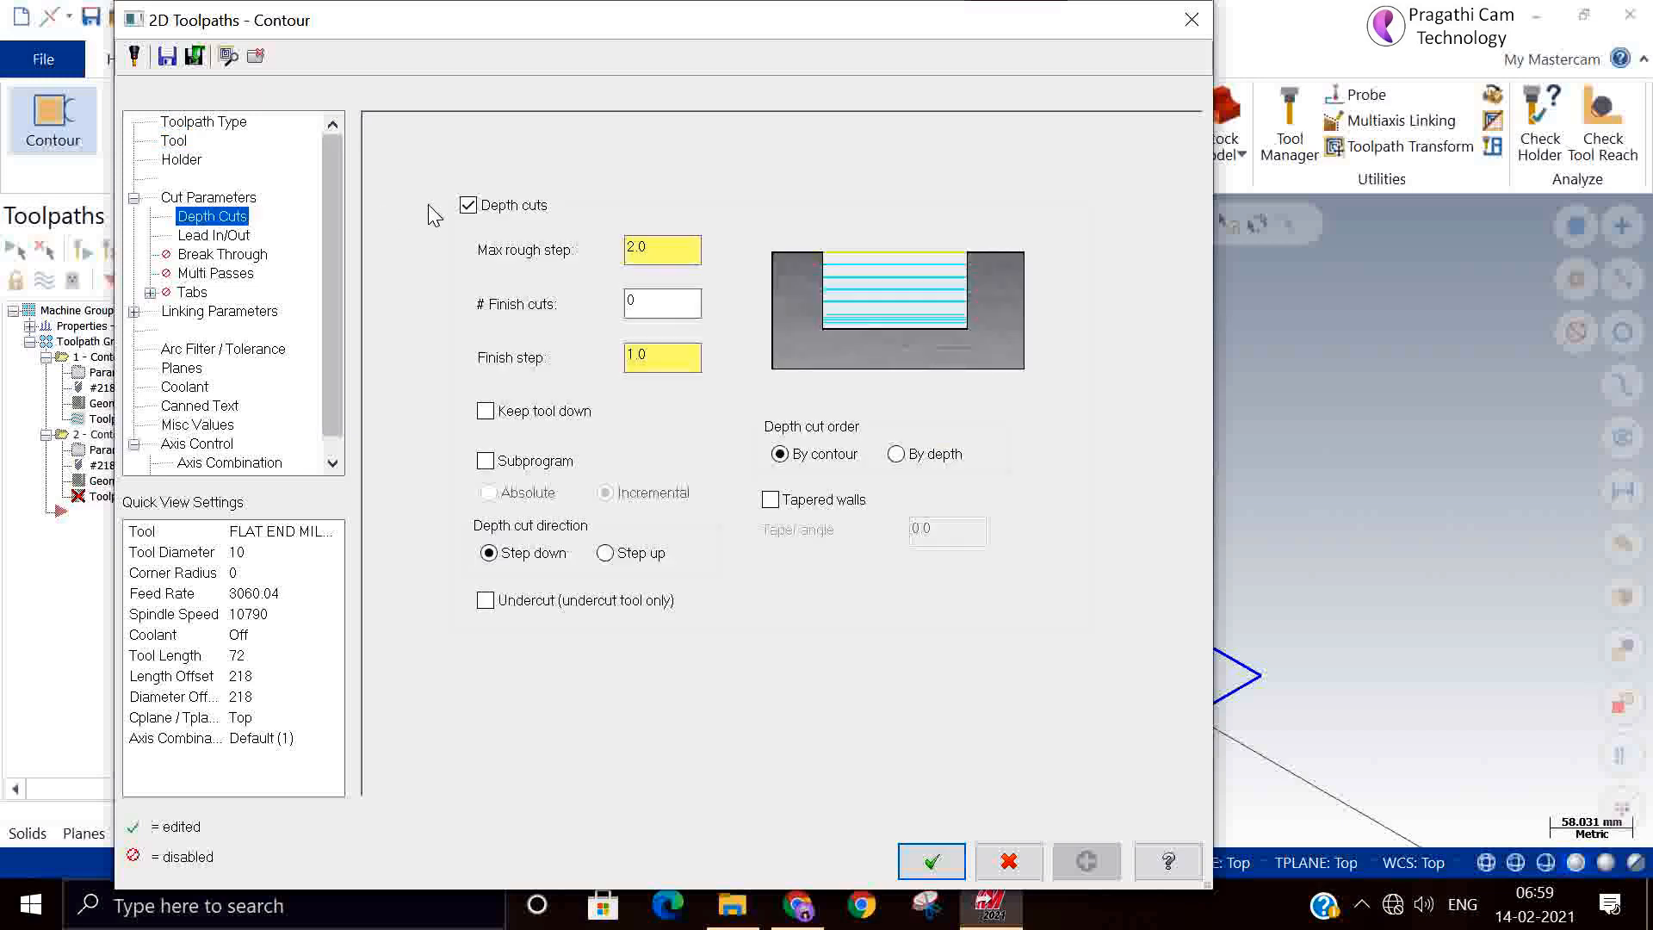
left_click(196, 314)
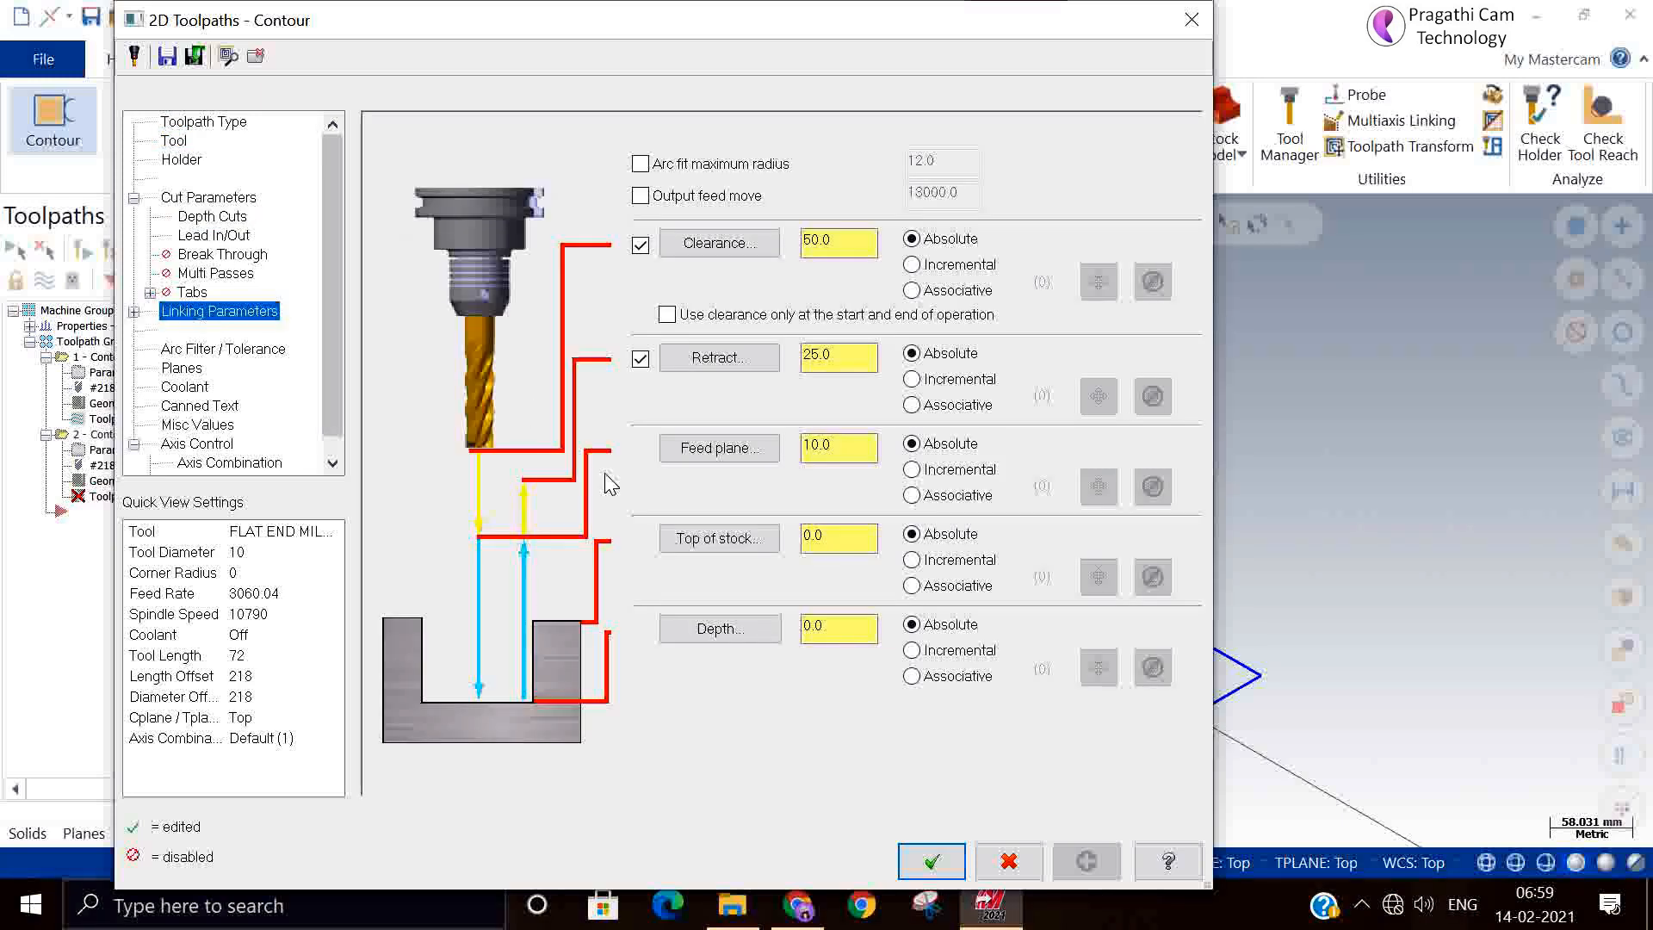
double_click(848, 632)
type("-10")
Set the second contour's manual work offset to 1, updating just this operation without changing the plane.
left_click(182, 368)
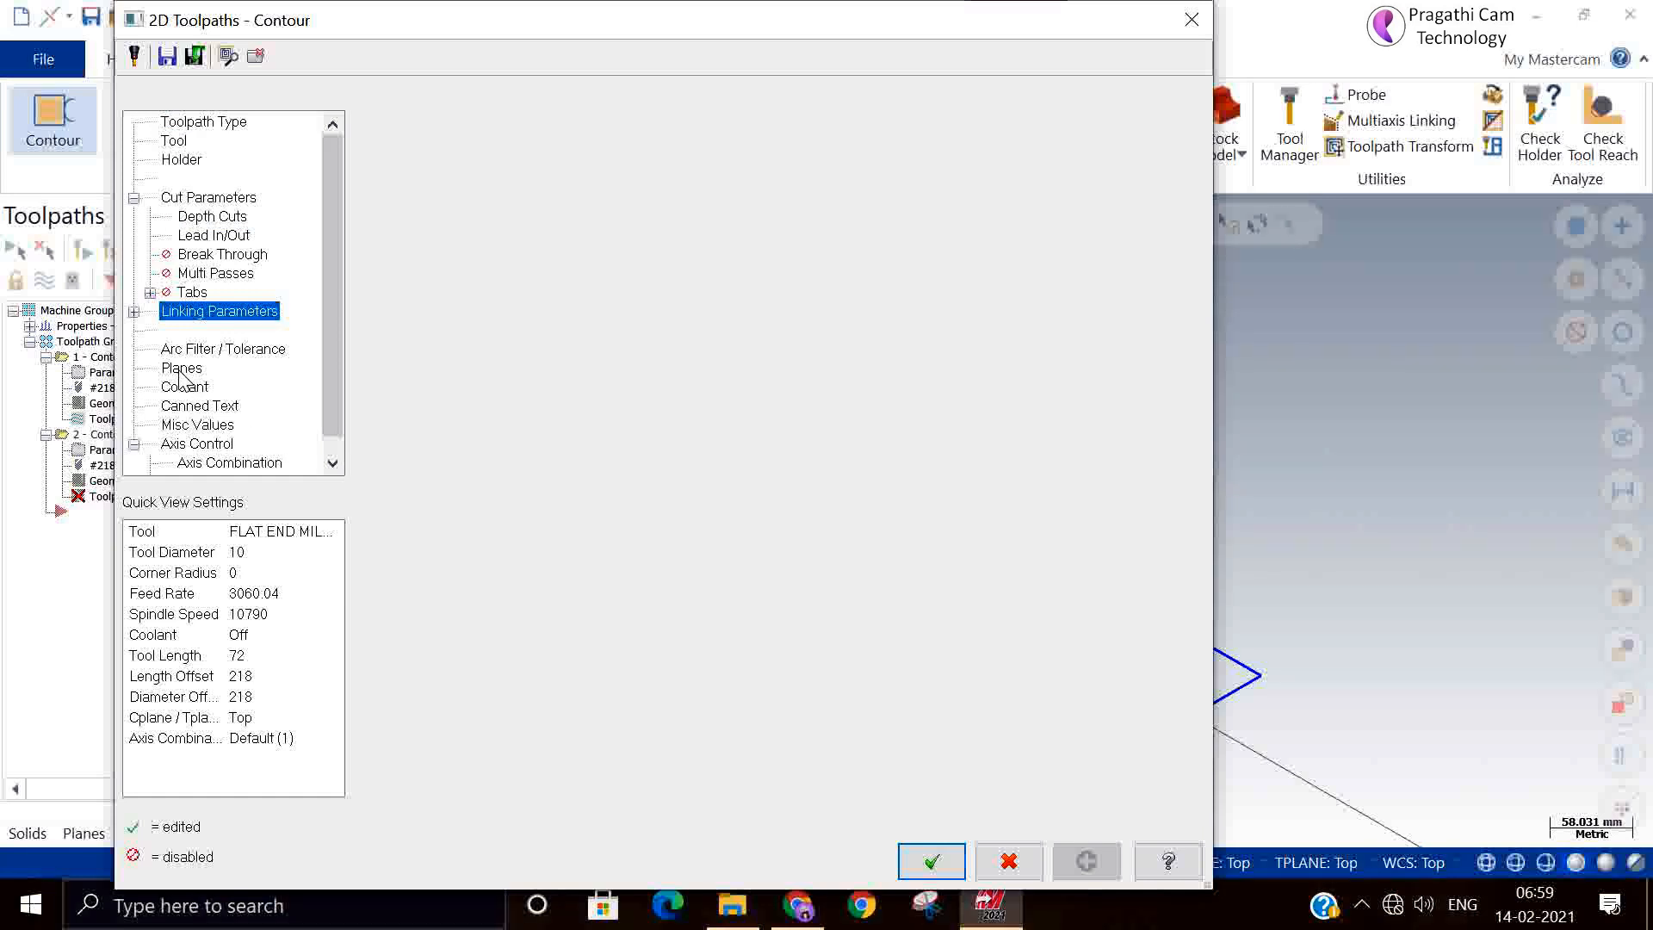
double_click(841, 582)
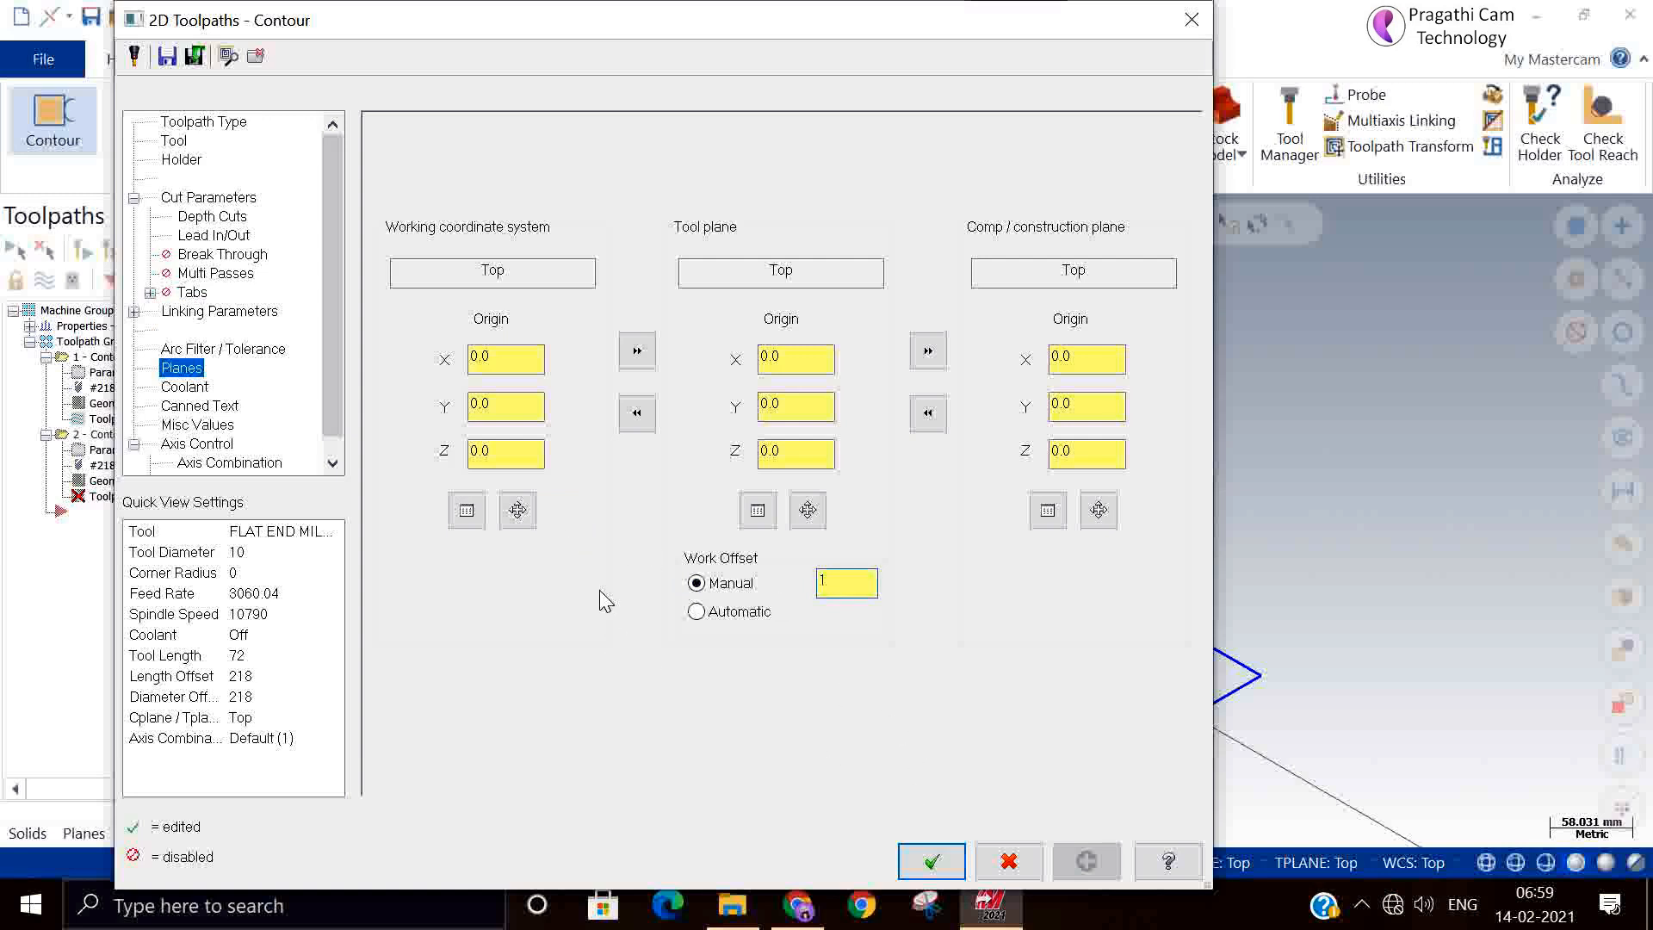
left_click(517, 509)
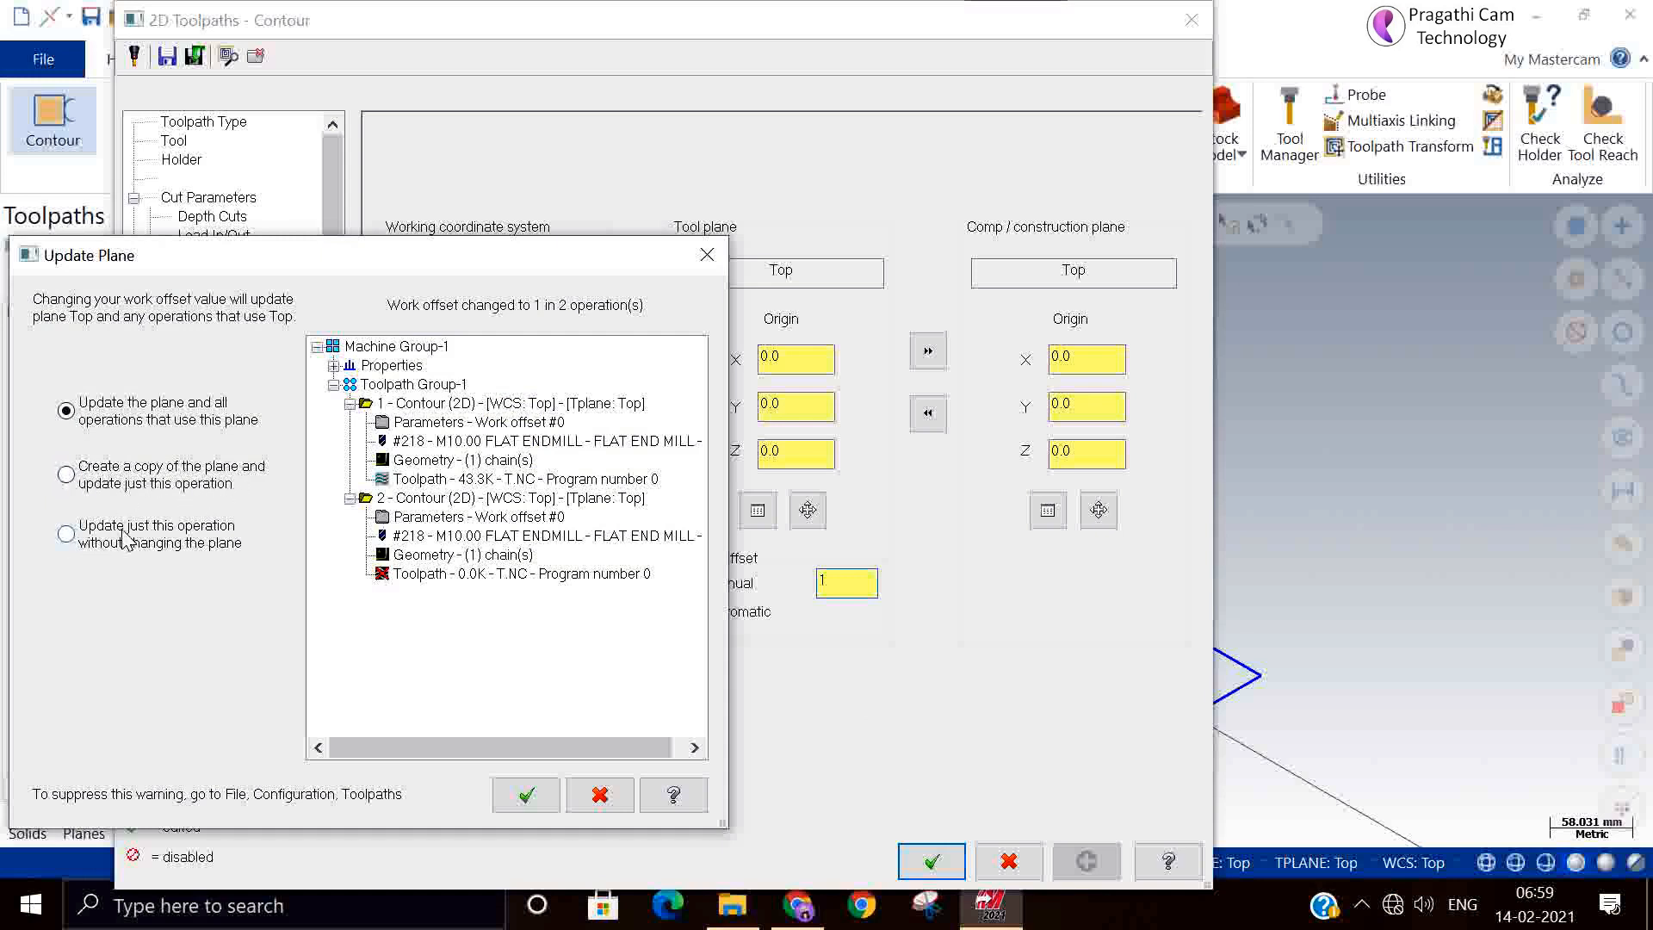
left_click(69, 535)
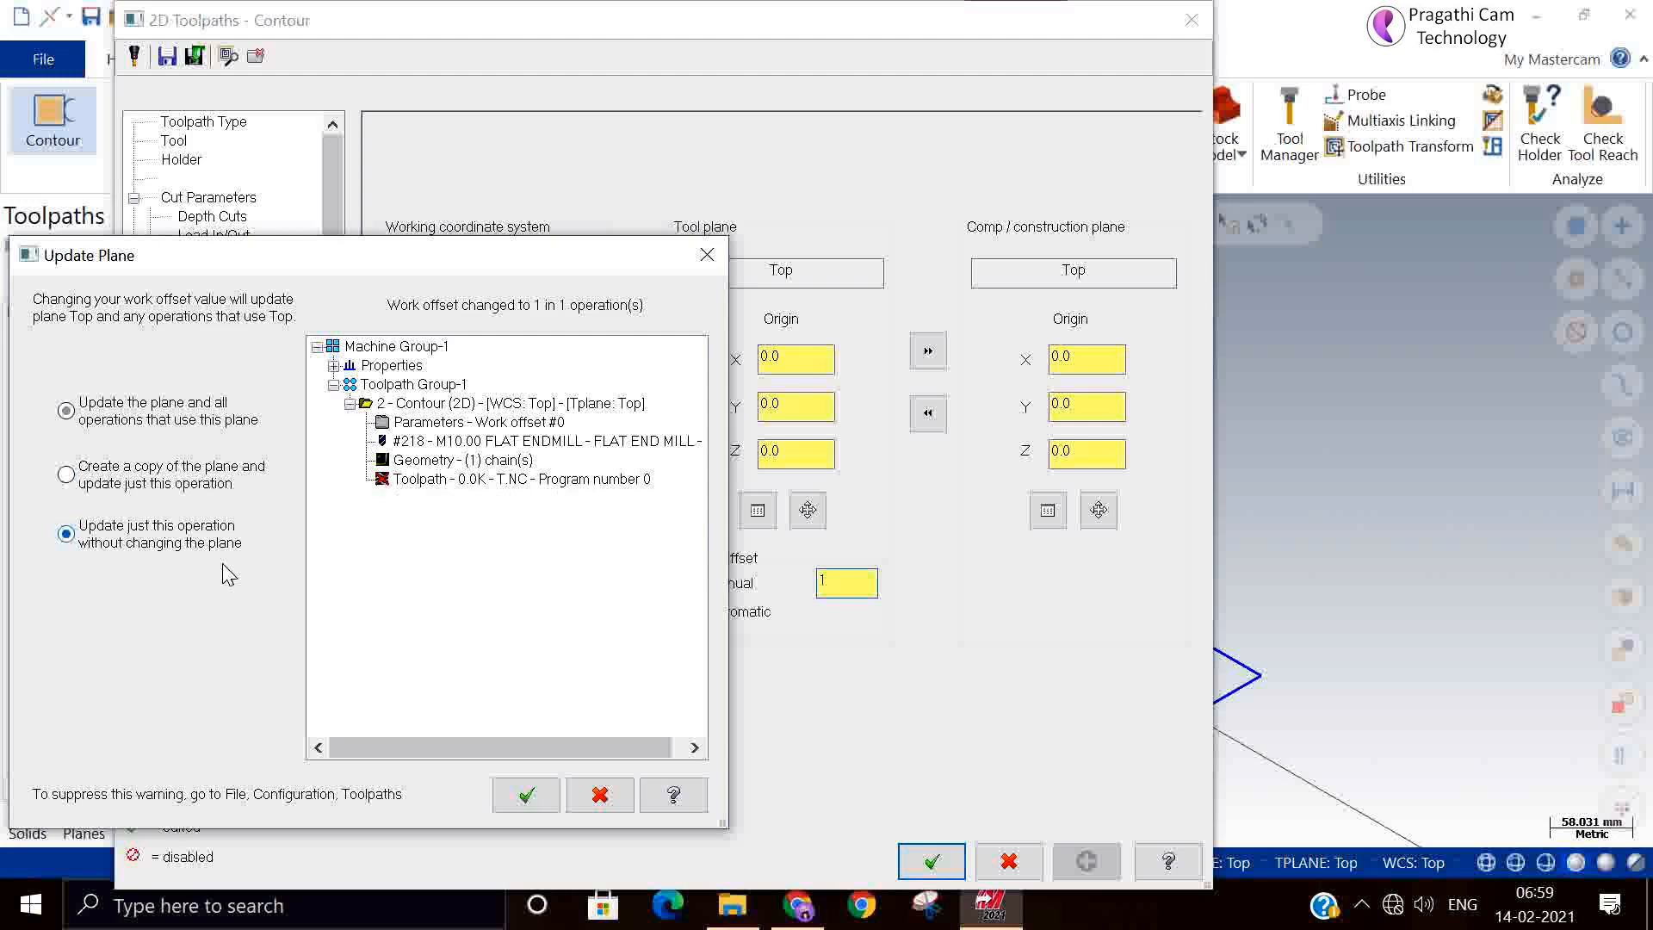
left_click(527, 796)
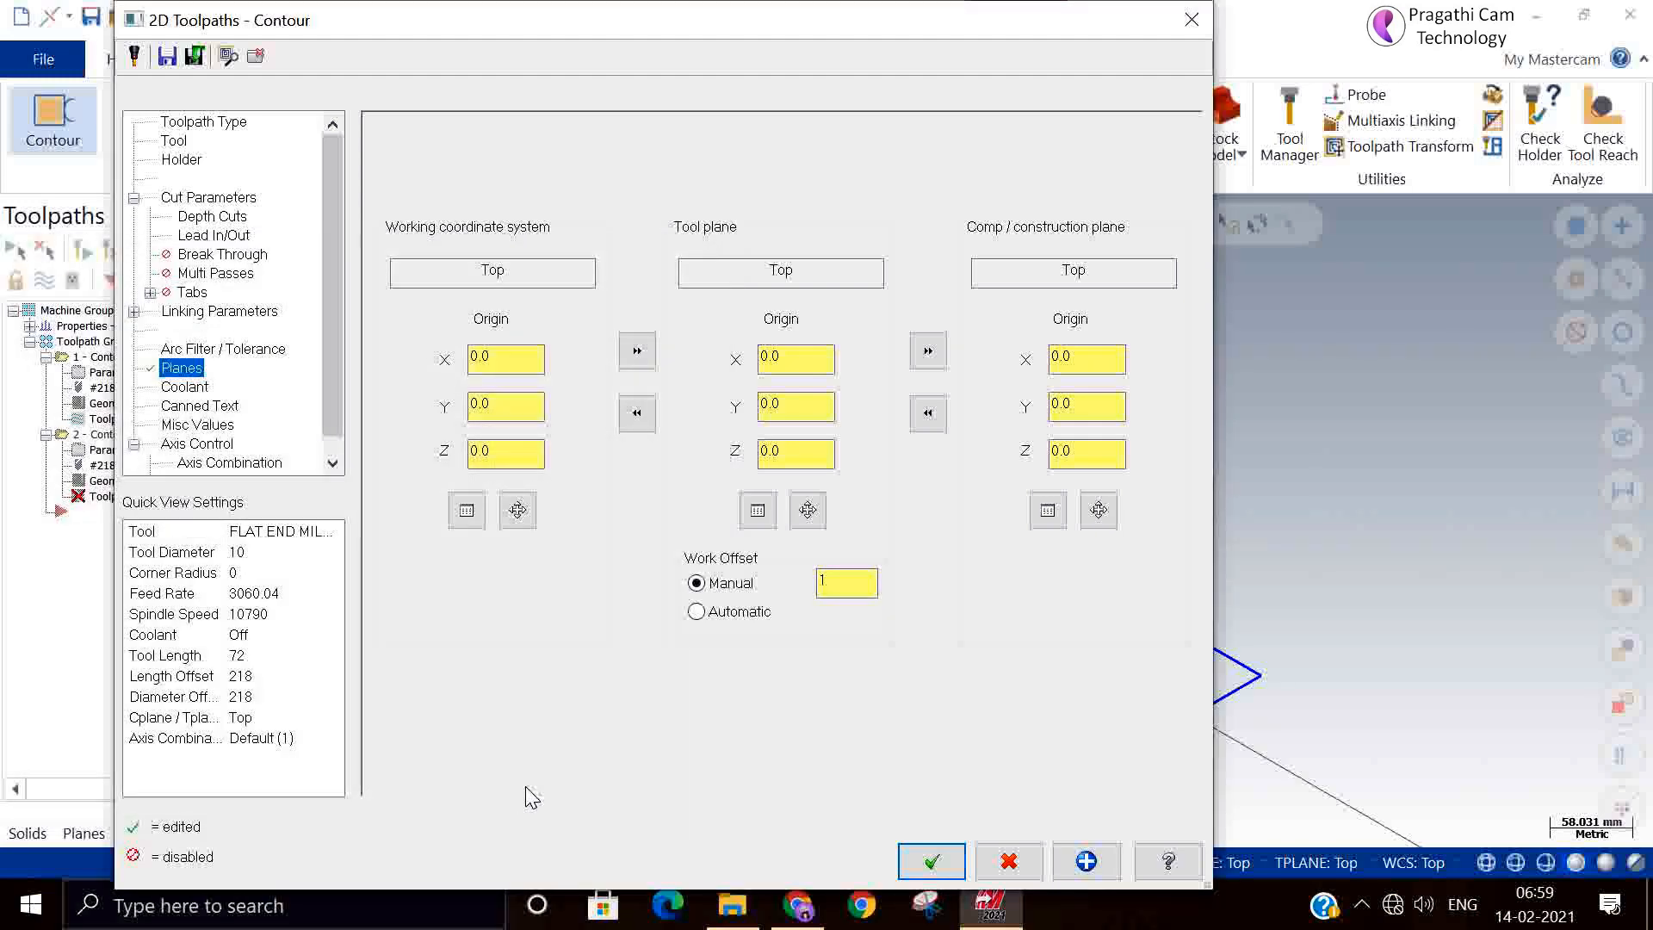
Place the WCS origin at the second rectangle's near corner, copy it to the tool and construction planes, and generate the toolpath.
left_click(517, 510)
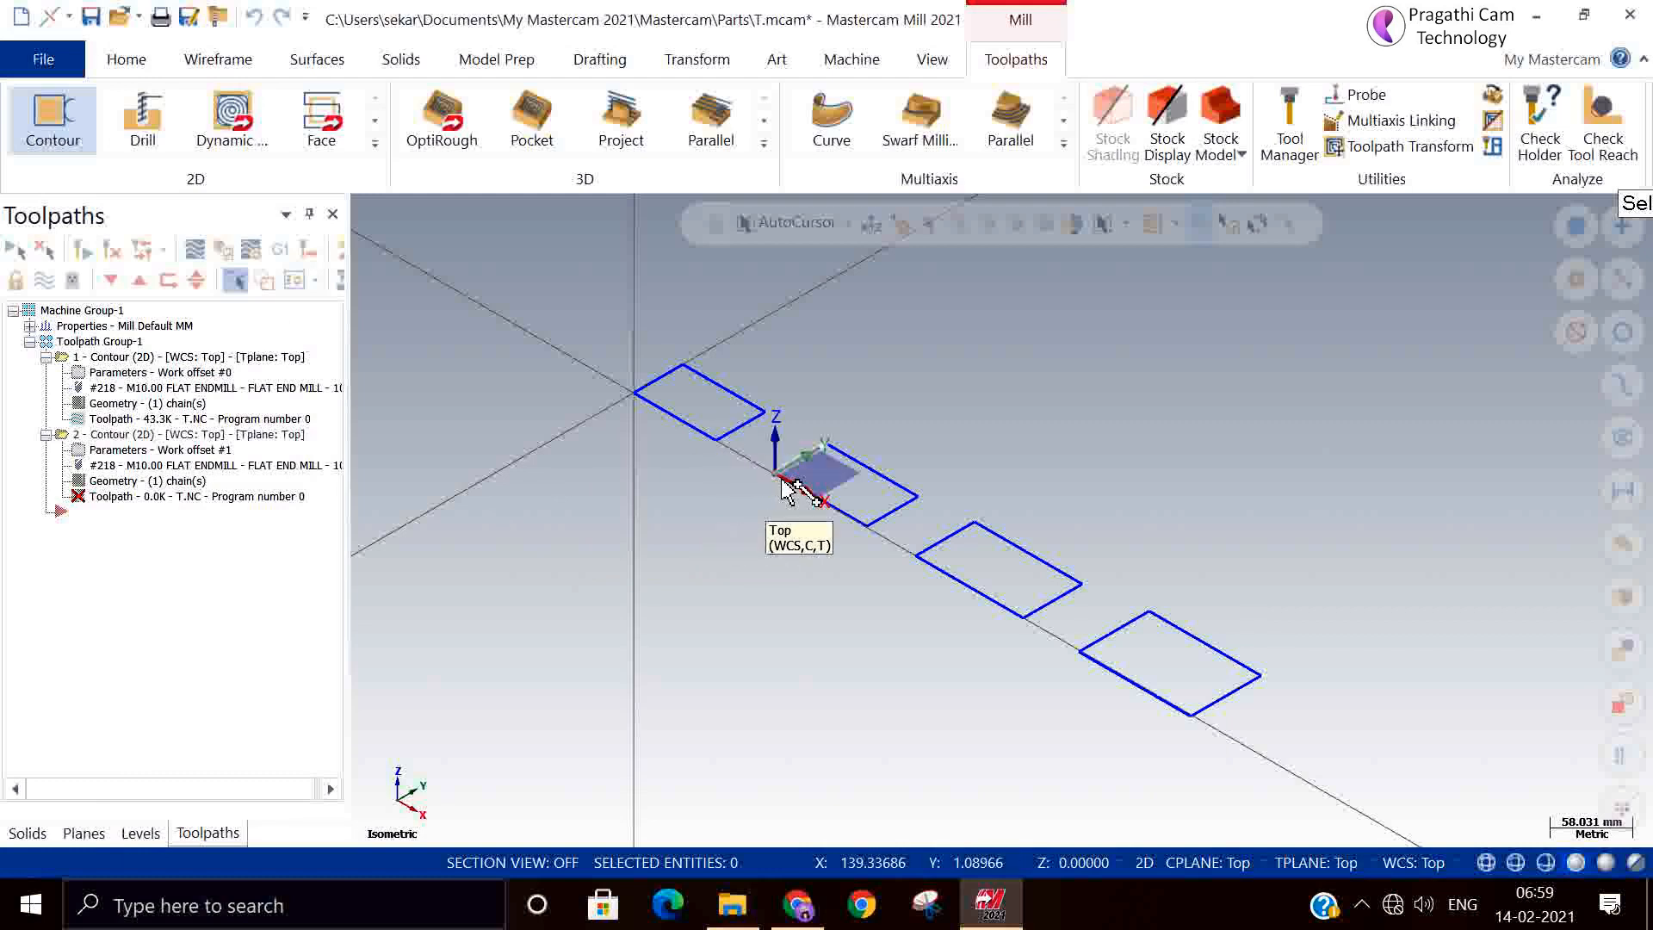
left_click(782, 482)
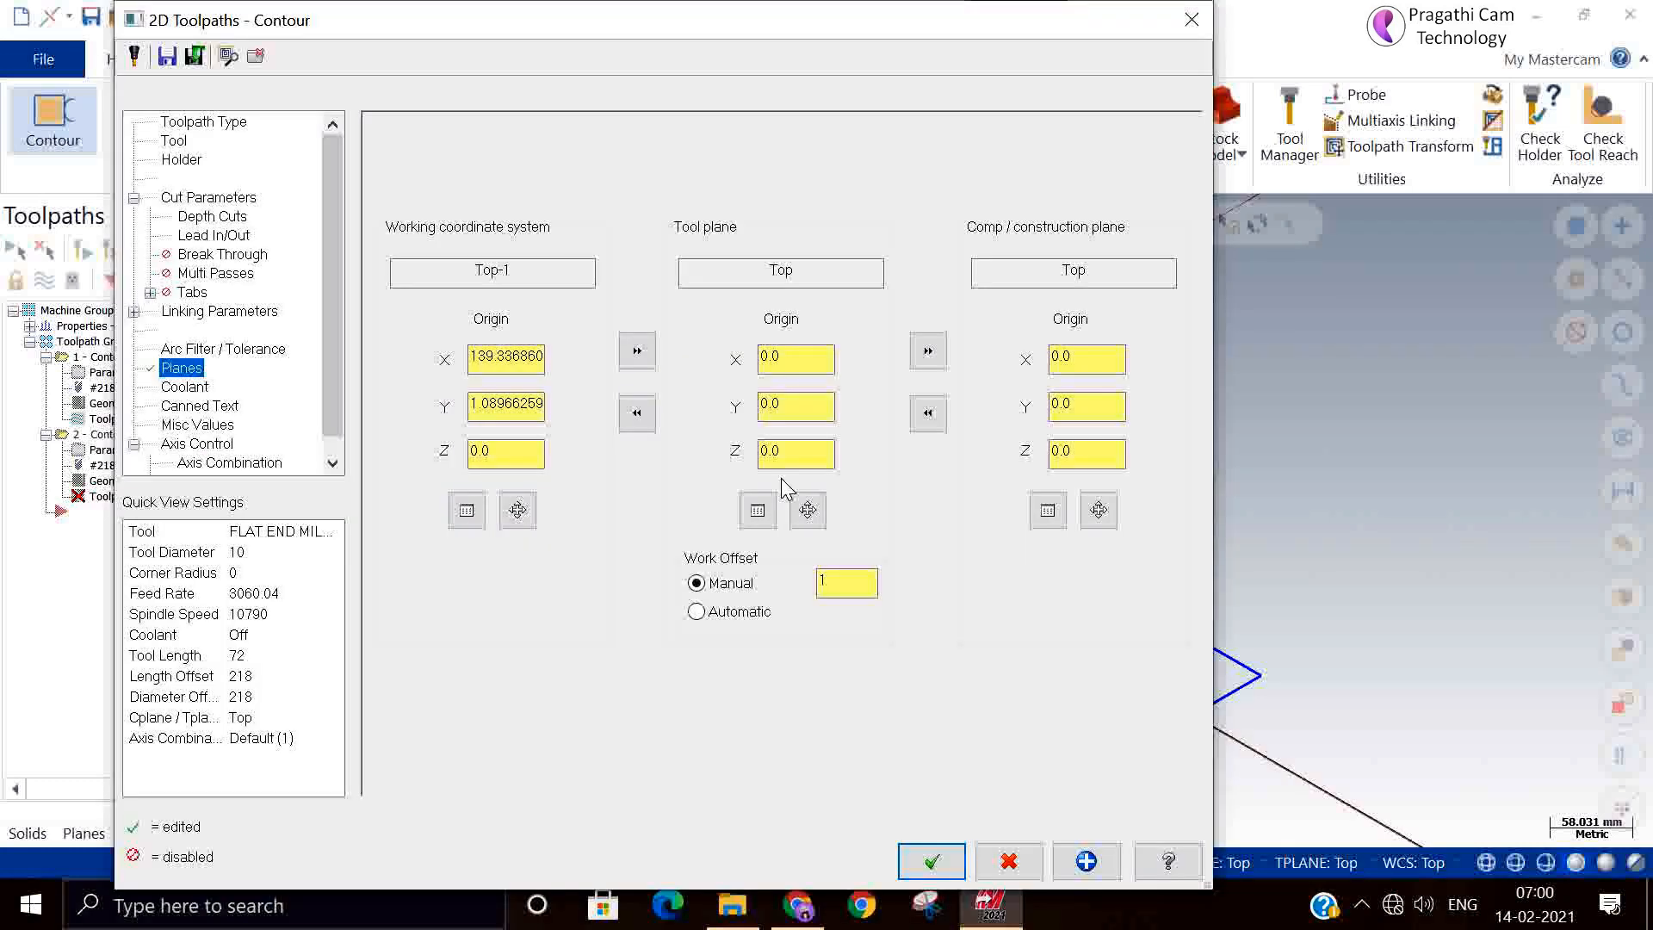
left_click(638, 353)
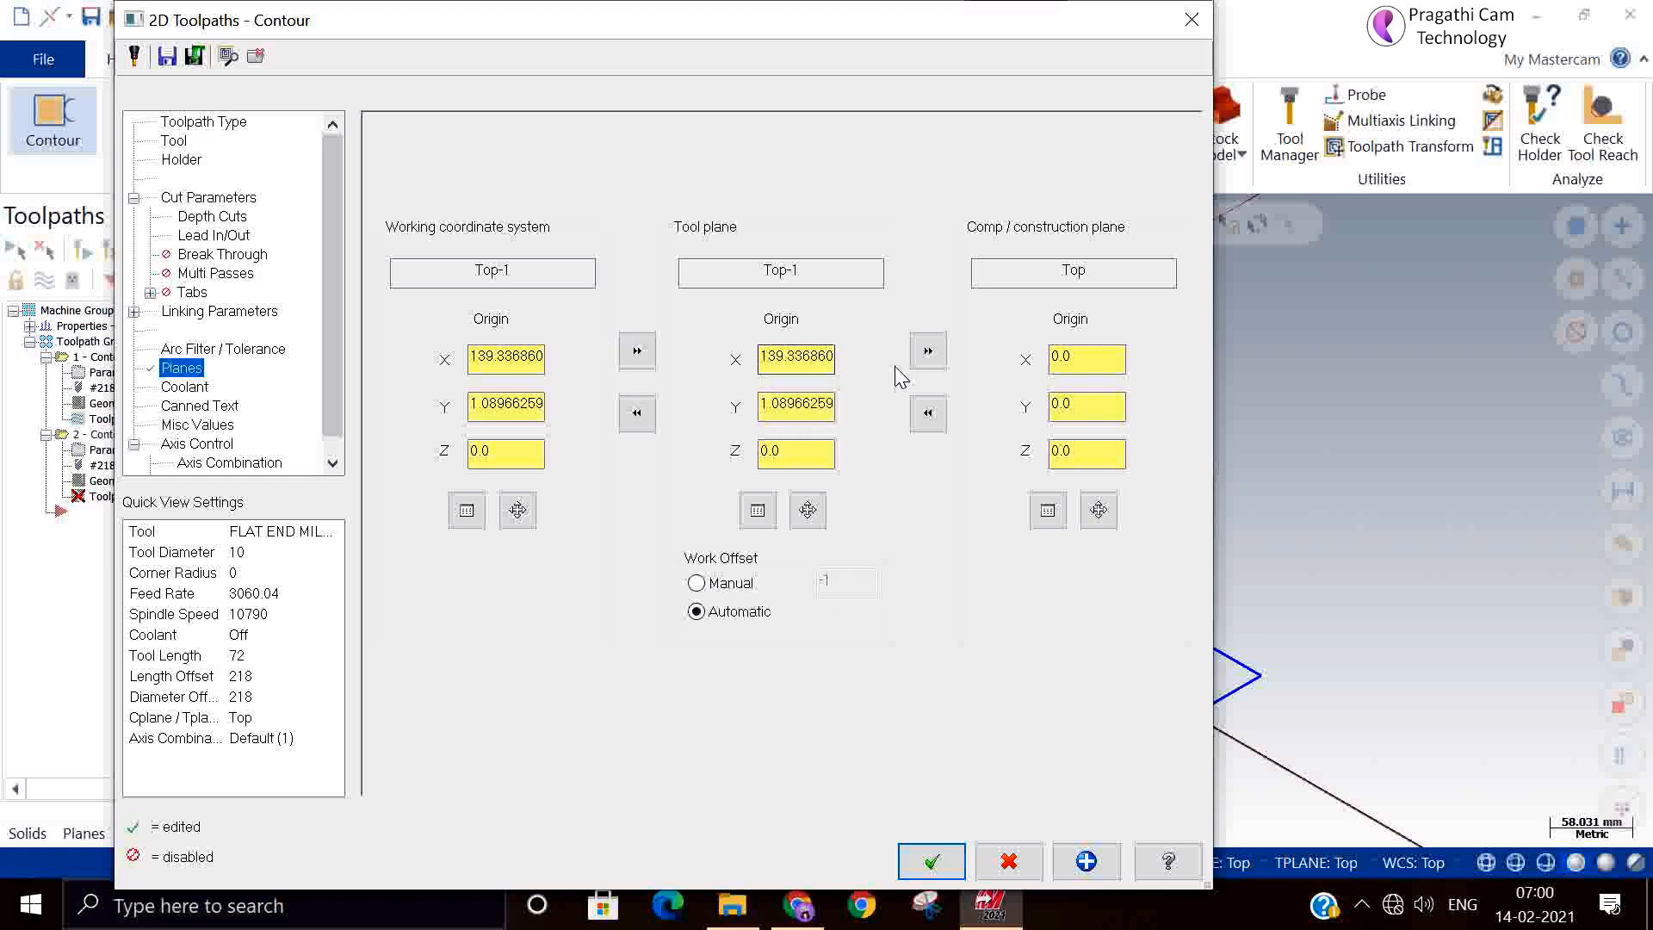
left_click(928, 351)
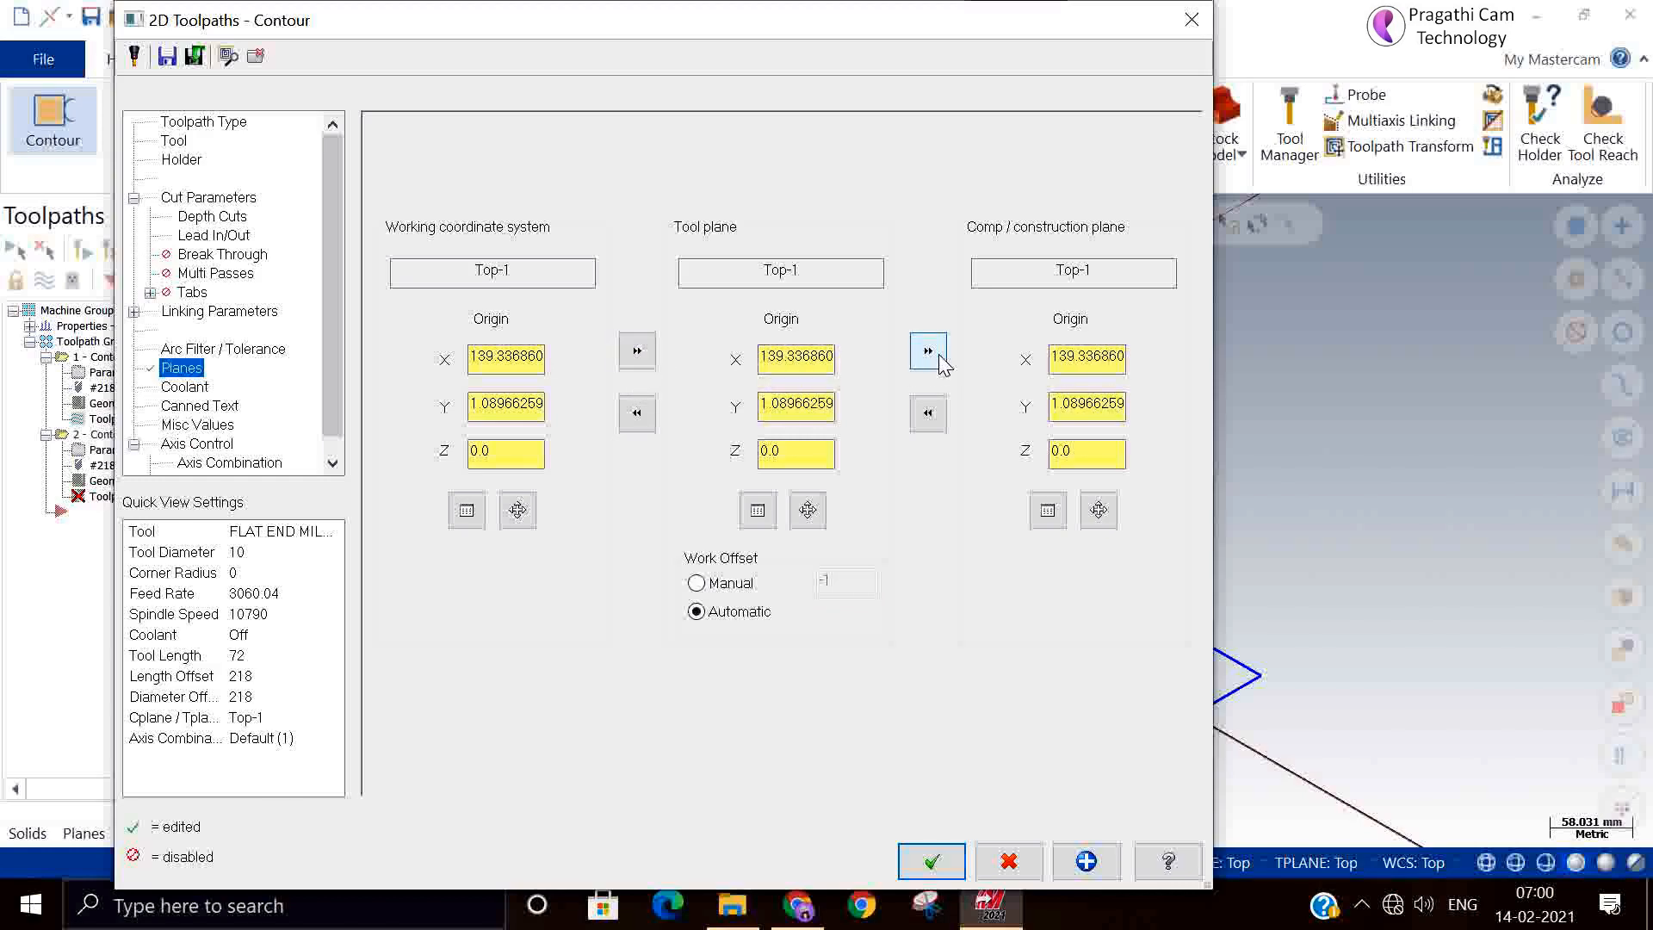
left_click(932, 861)
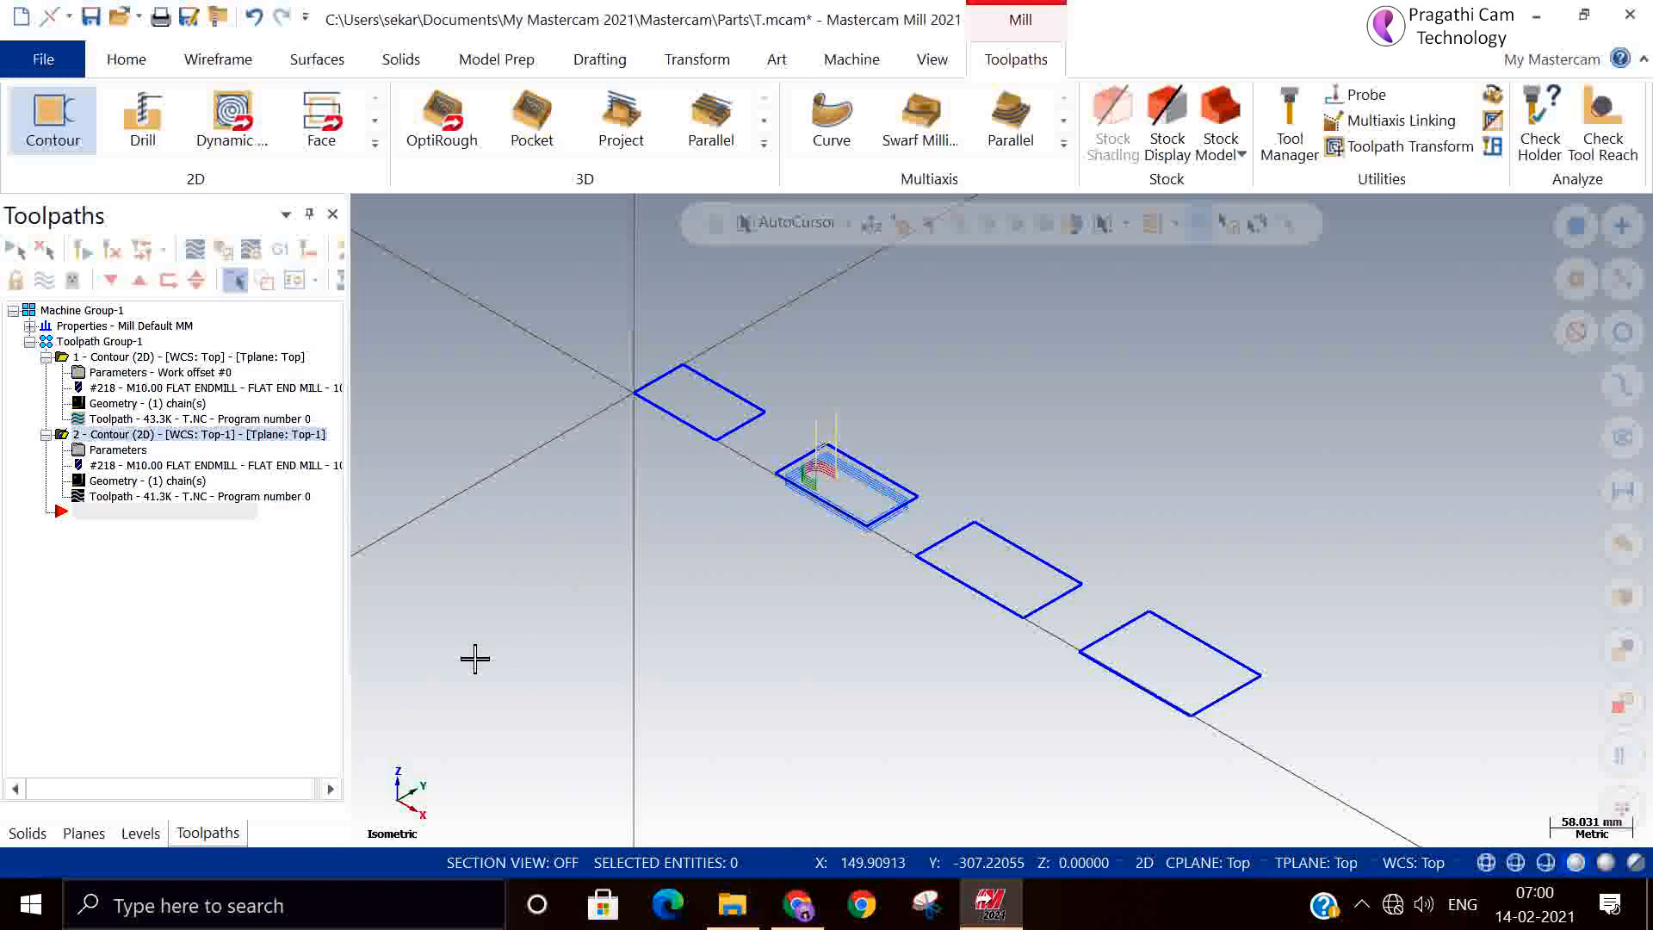
Change the second contour's compensation direction to Left and regenerate its toolpath.
left_click(103, 450)
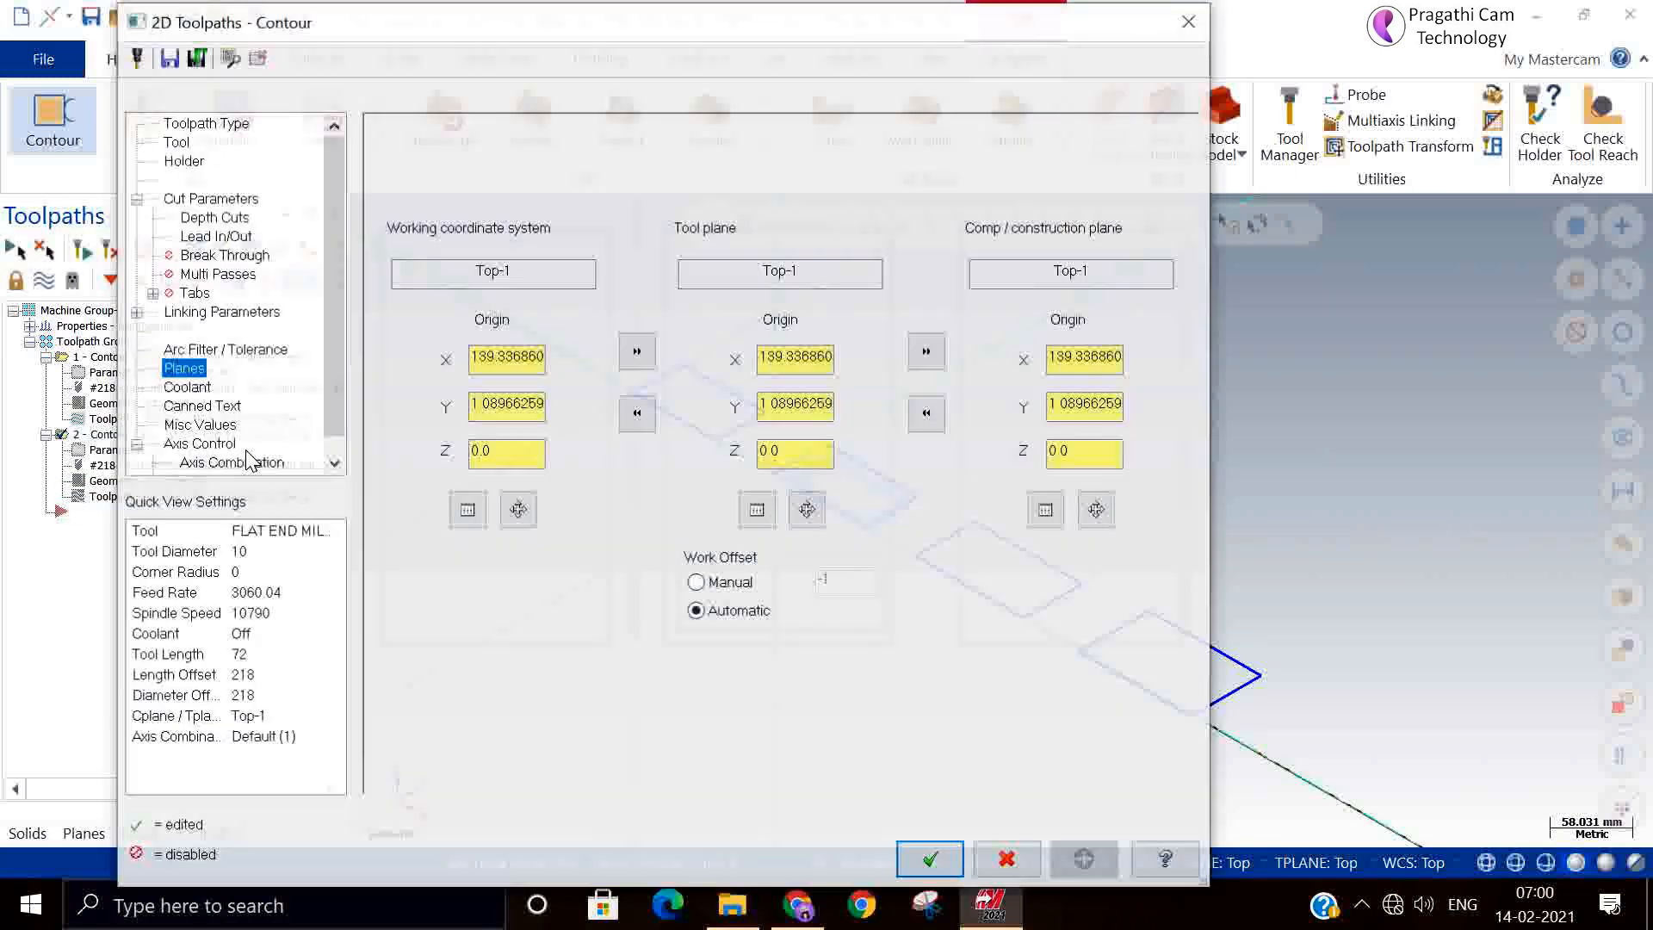
left_click(215, 200)
left_click(626, 219)
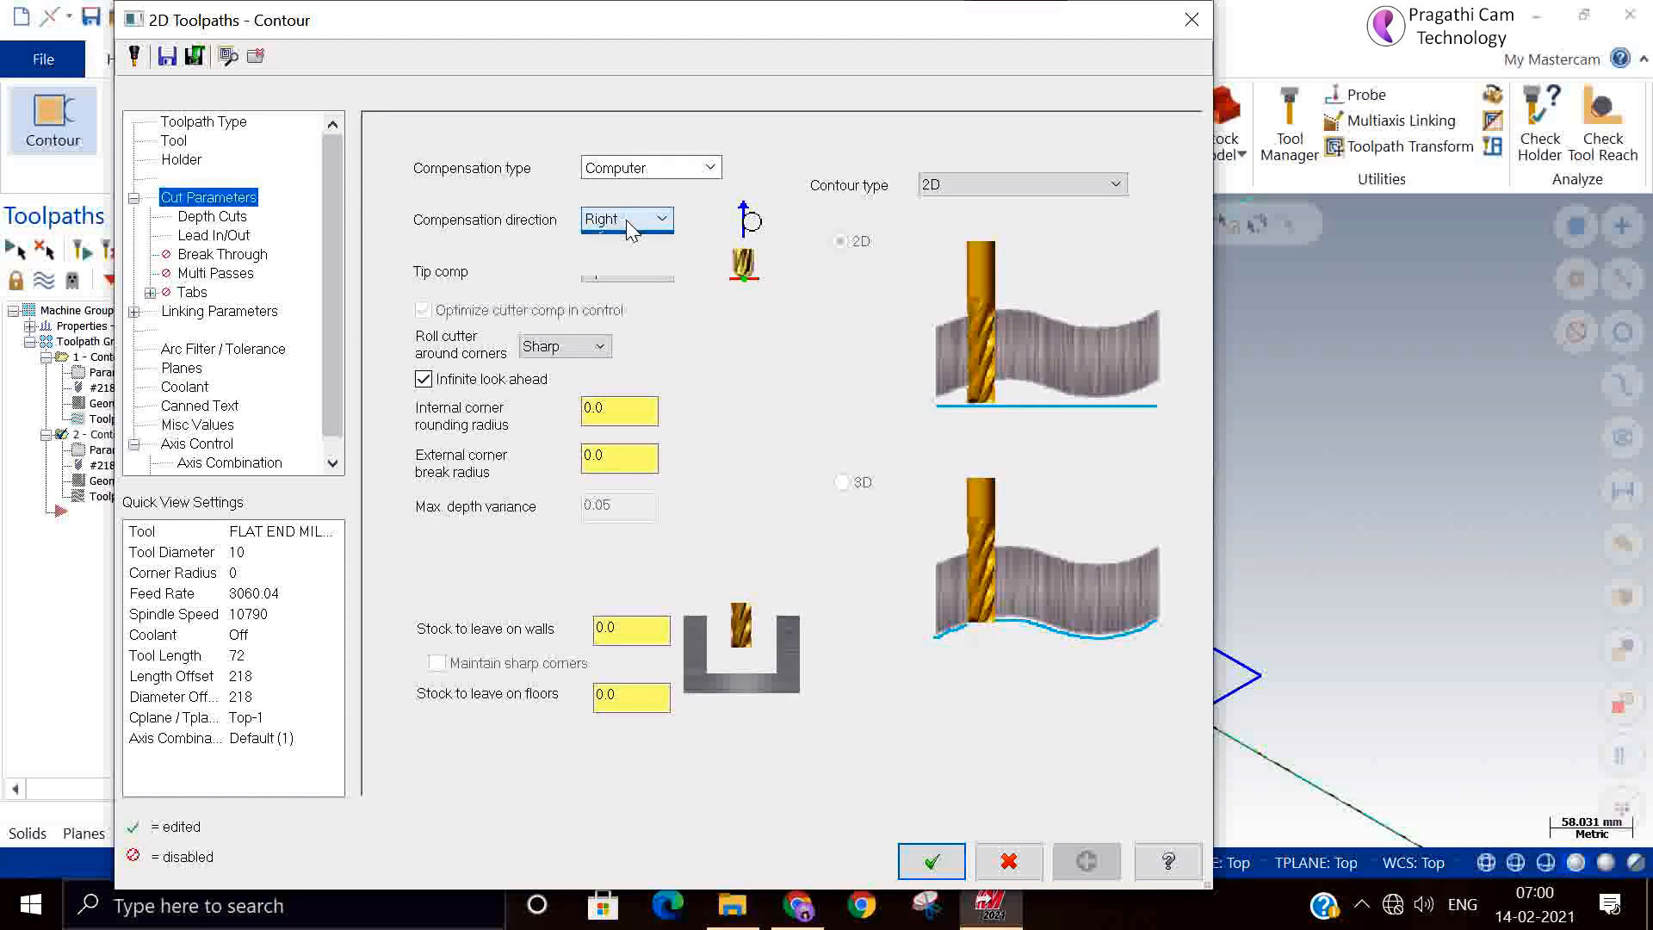
left_click(596, 241)
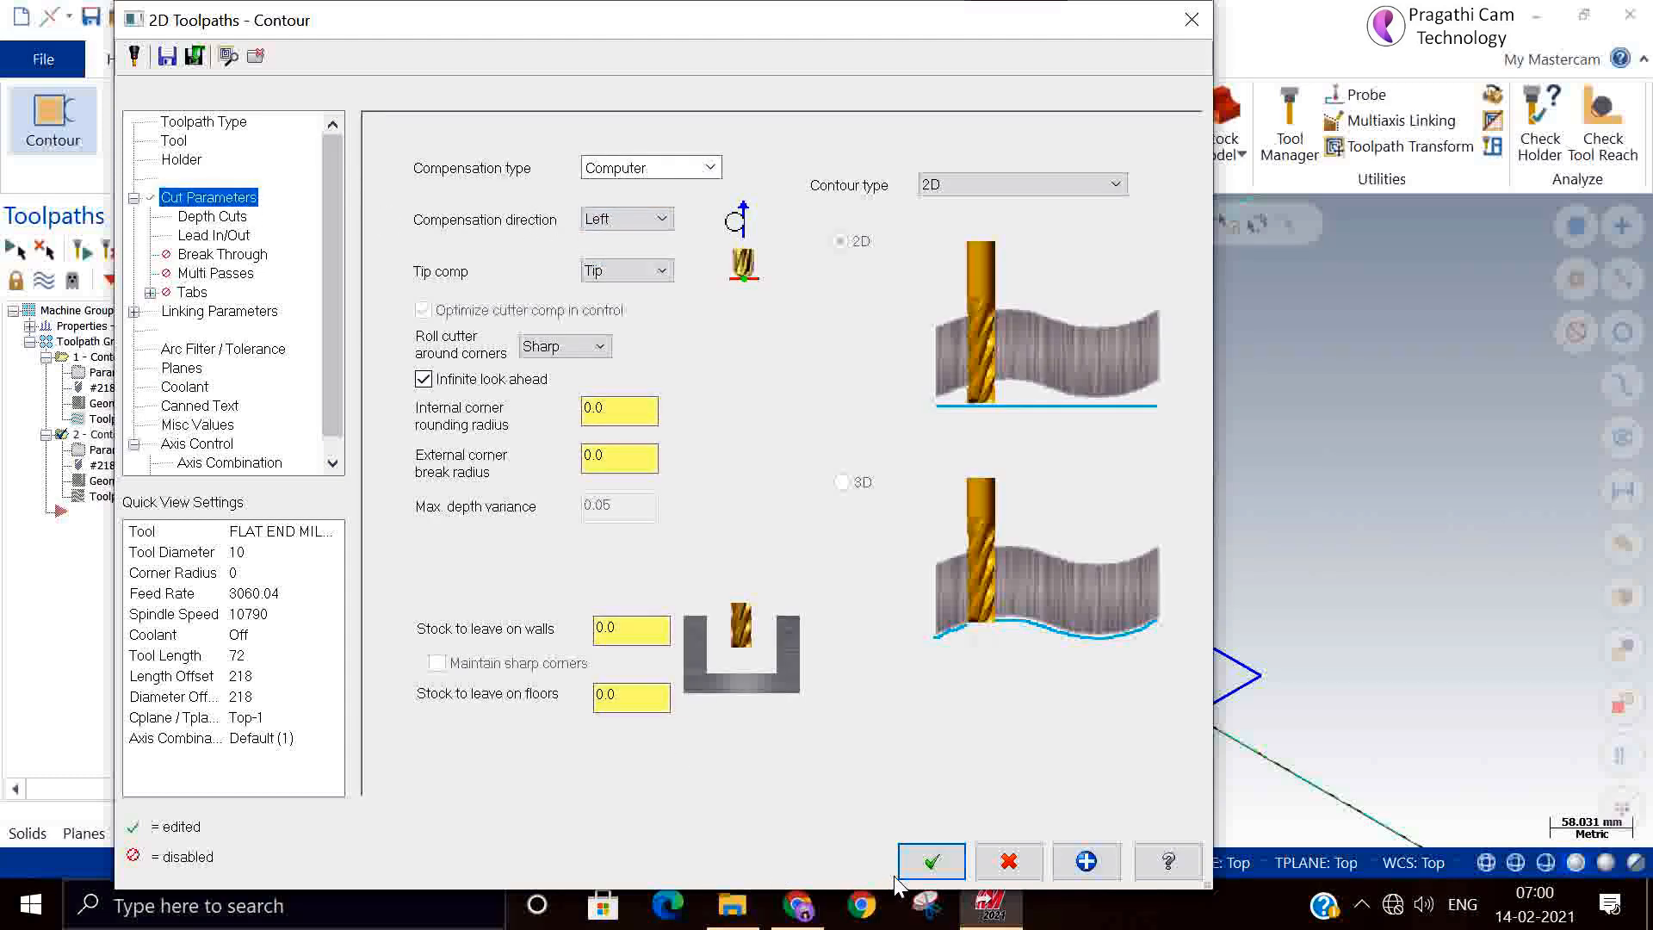
left_click(932, 861)
left_click(112, 250)
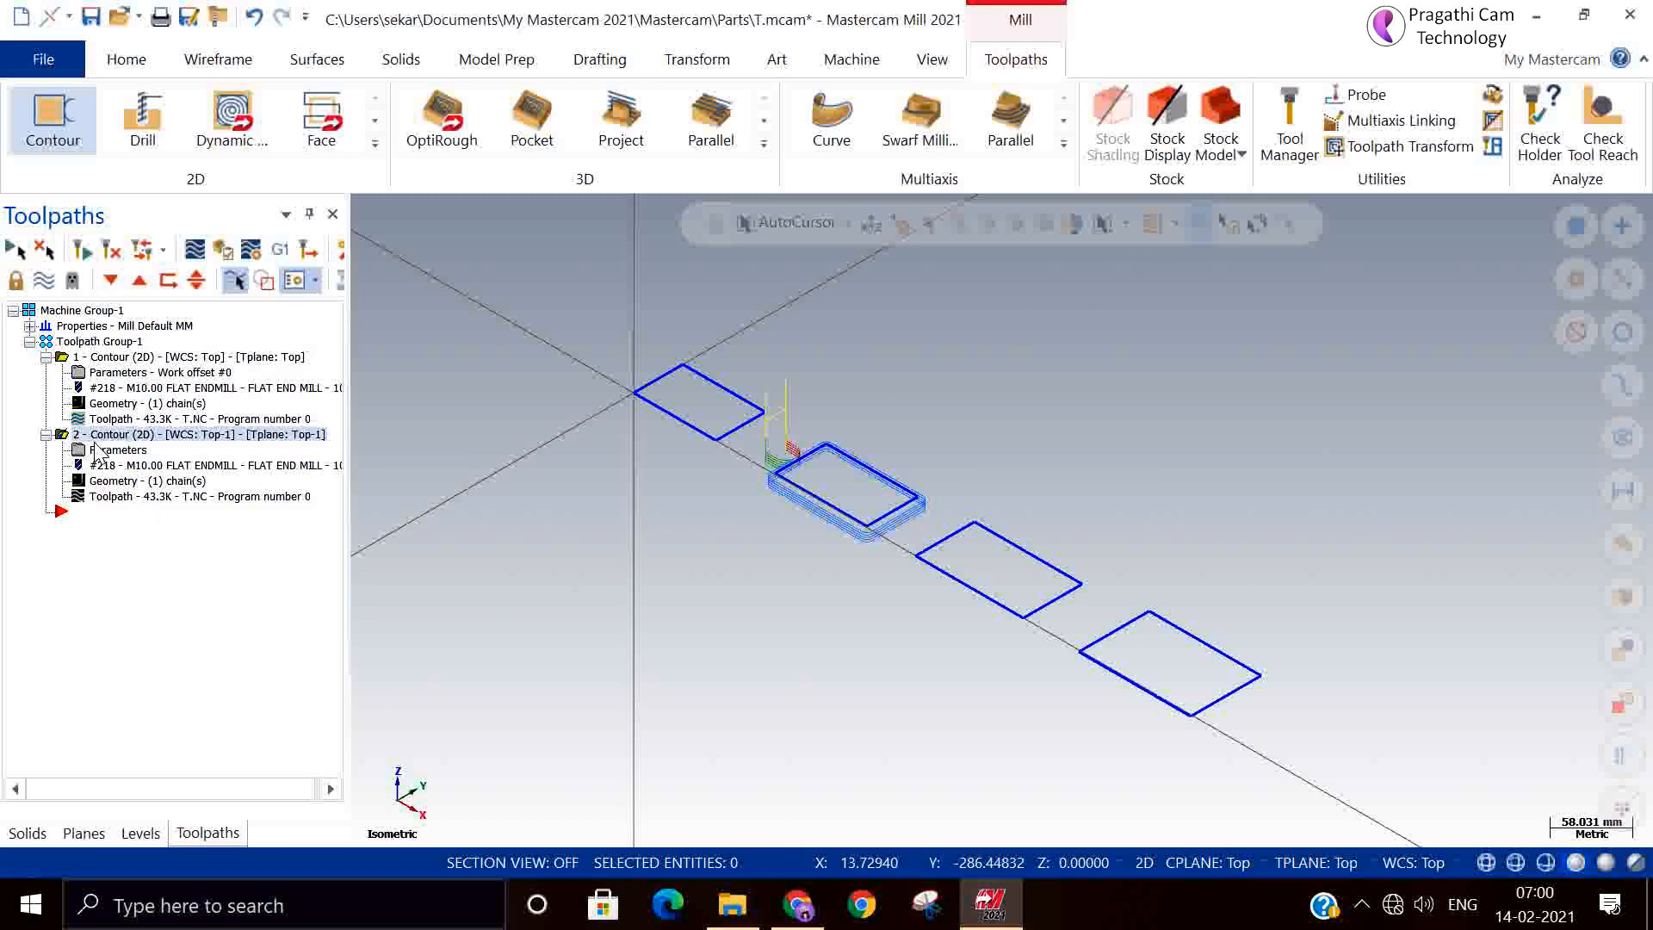
Create a 2D contour toolpath chained on the third rectangle and set its absolute depth to -5.
left_click(62, 119)
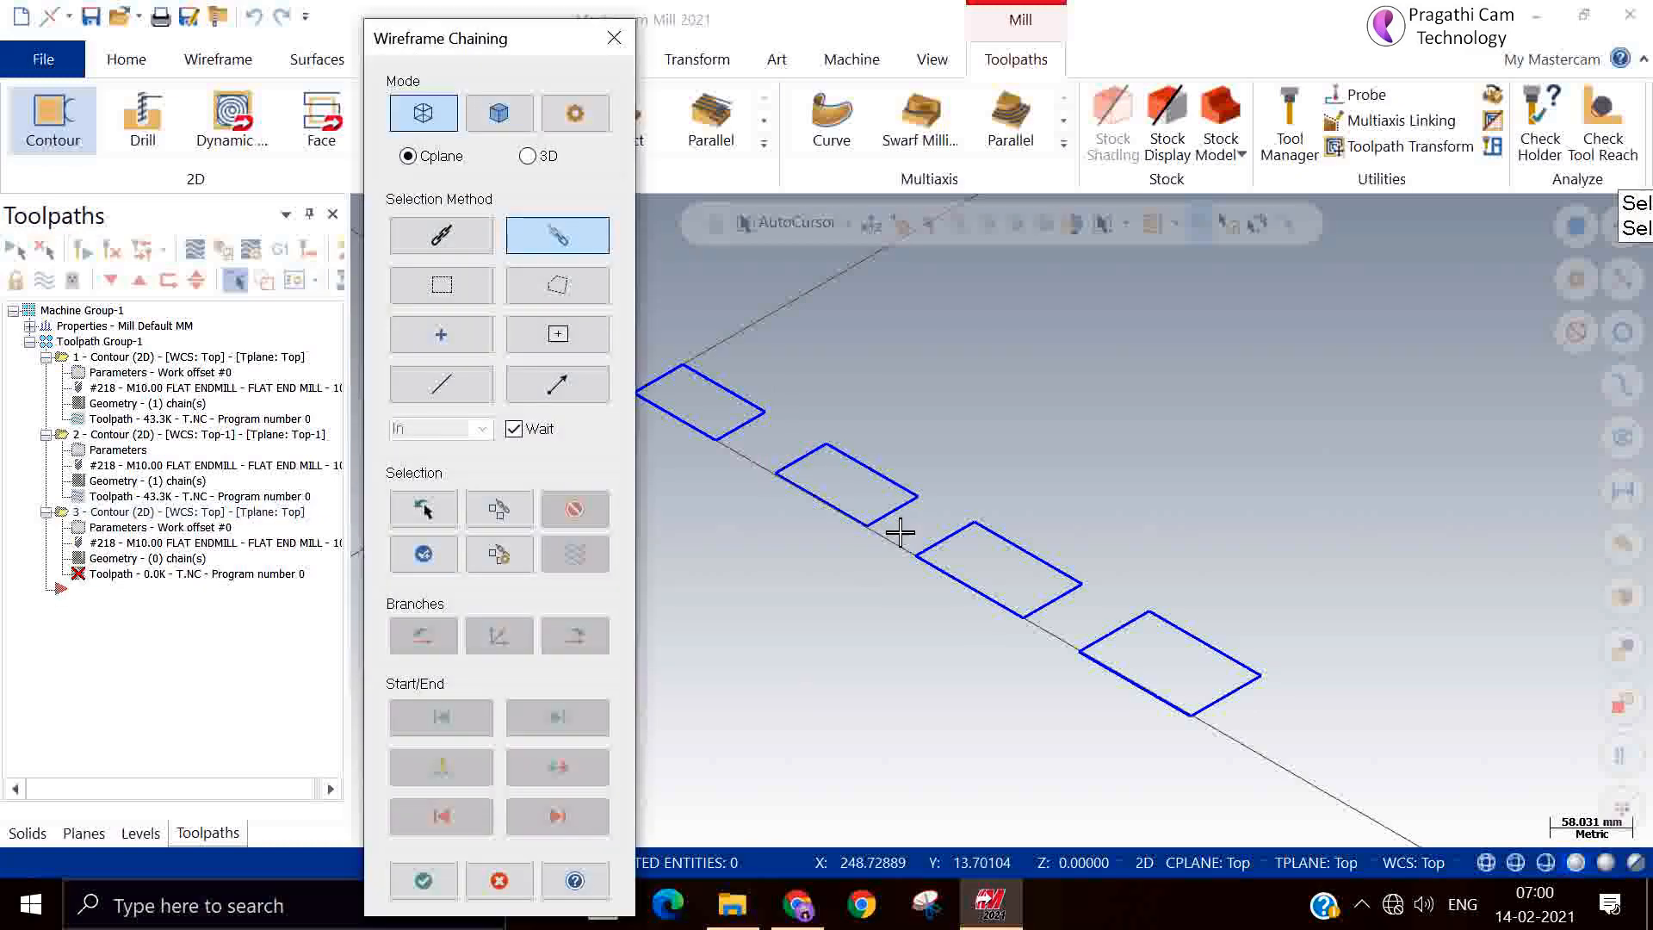
left_click(937, 565)
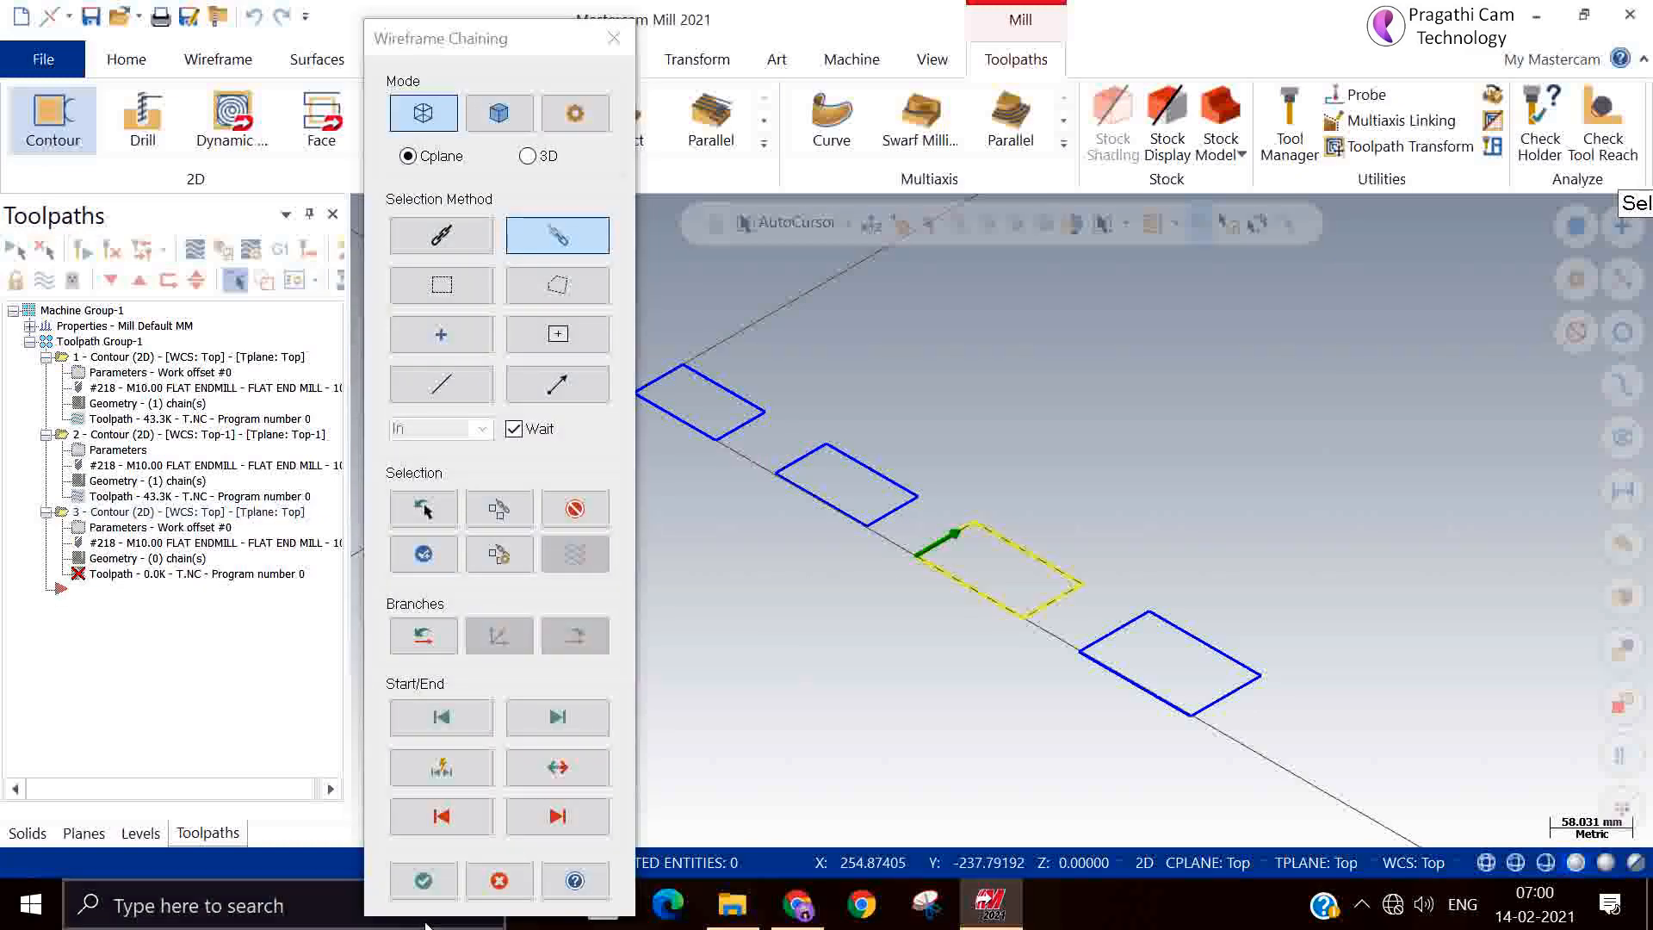
left_click(422, 880)
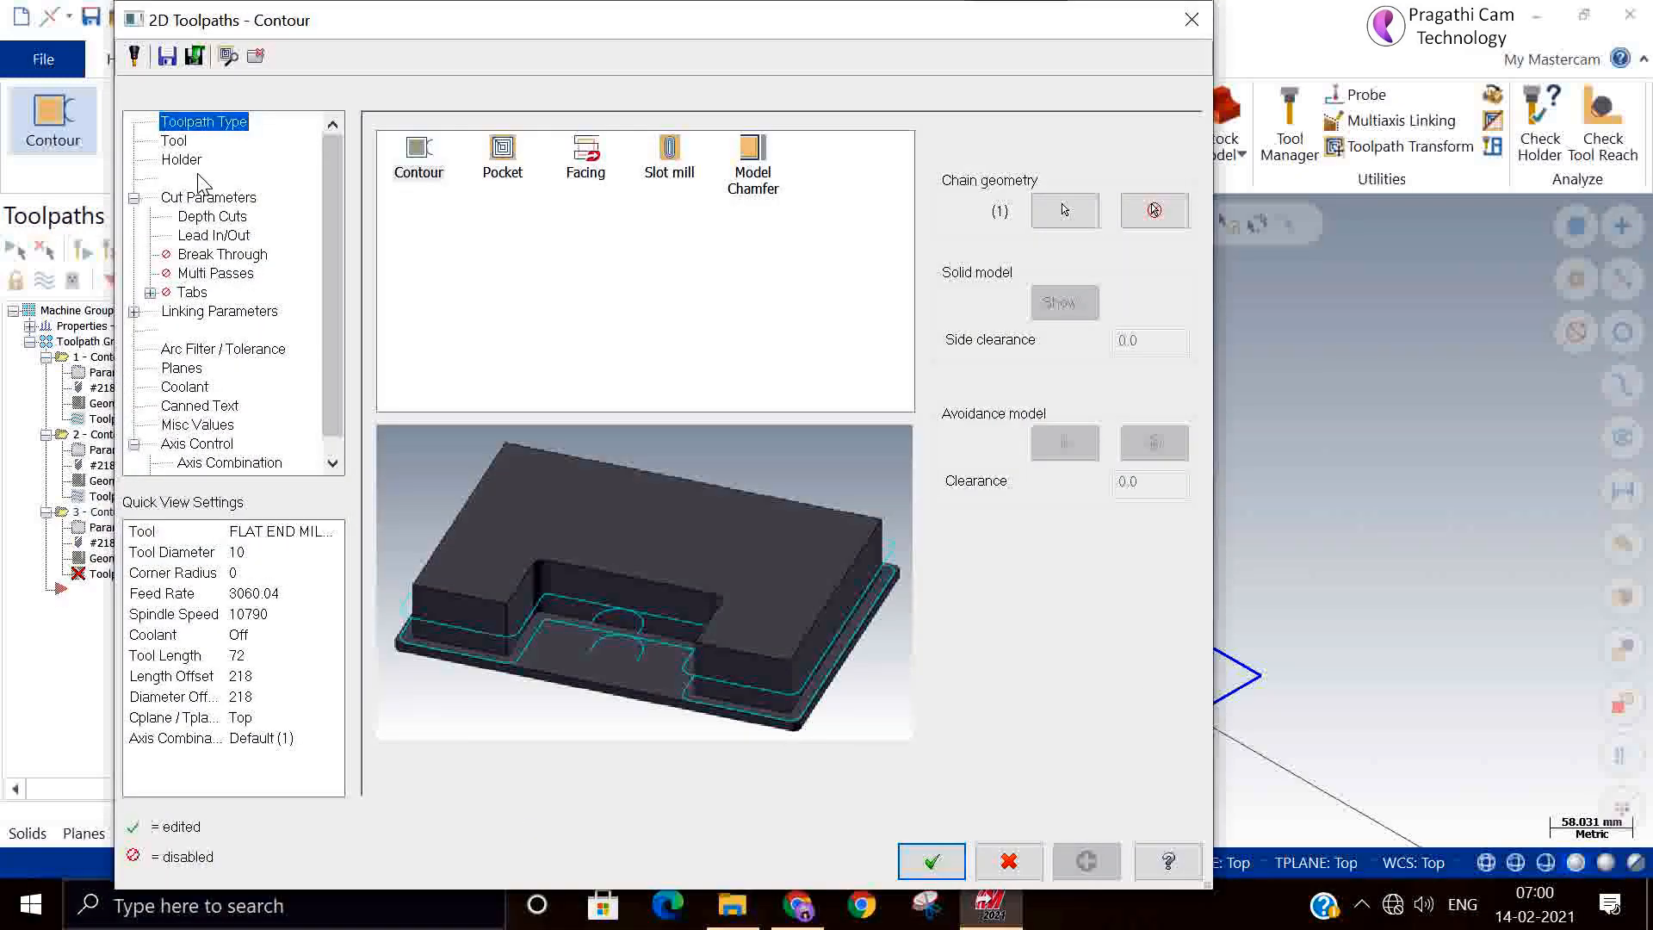
left_click(210, 313)
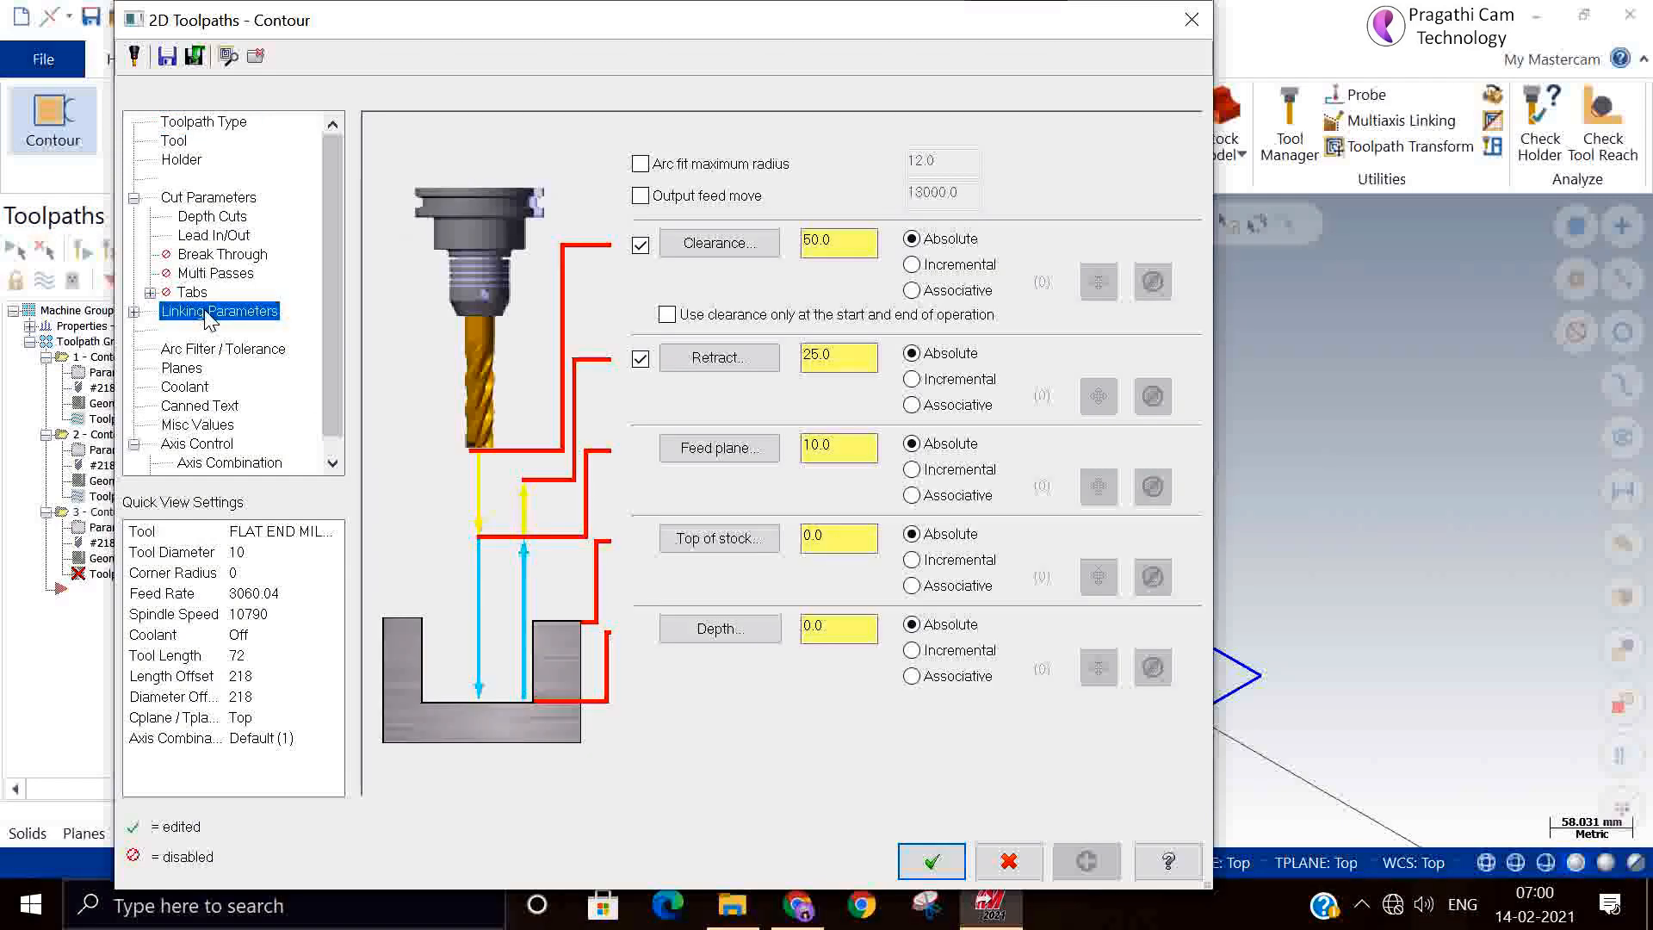
double_click(826, 626)
type("-5")
Set the third contour's manual work offset to 2, updating just this operation without changing the plane.
left_click(182, 369)
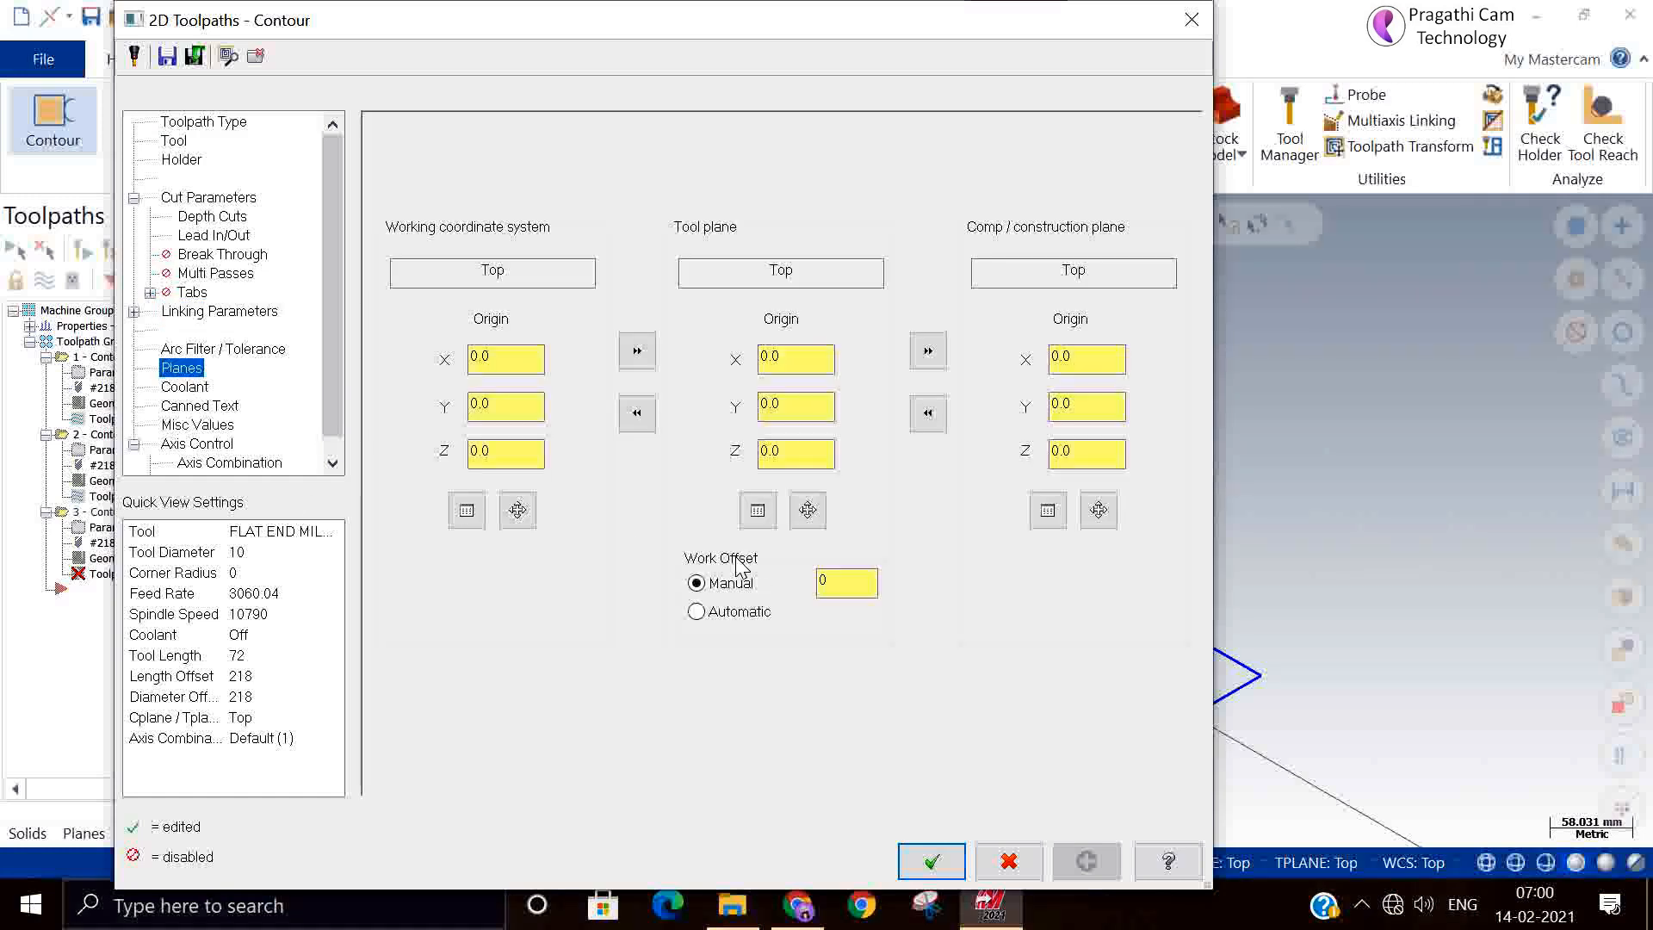
double_click(825, 581)
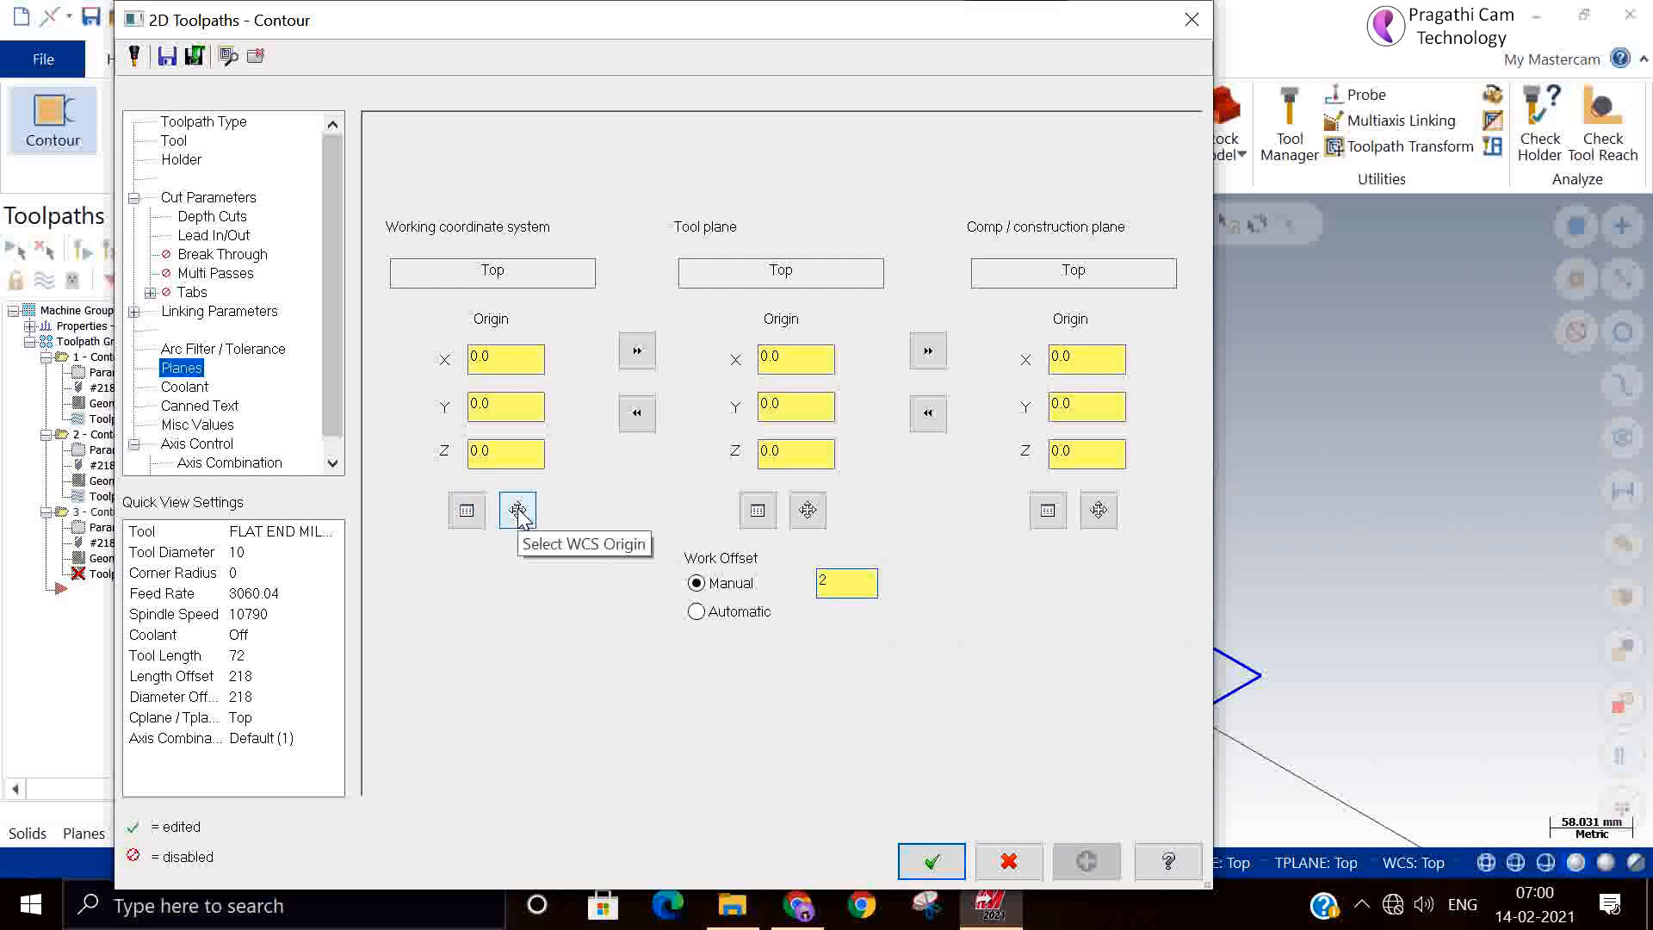
left_click(757, 509)
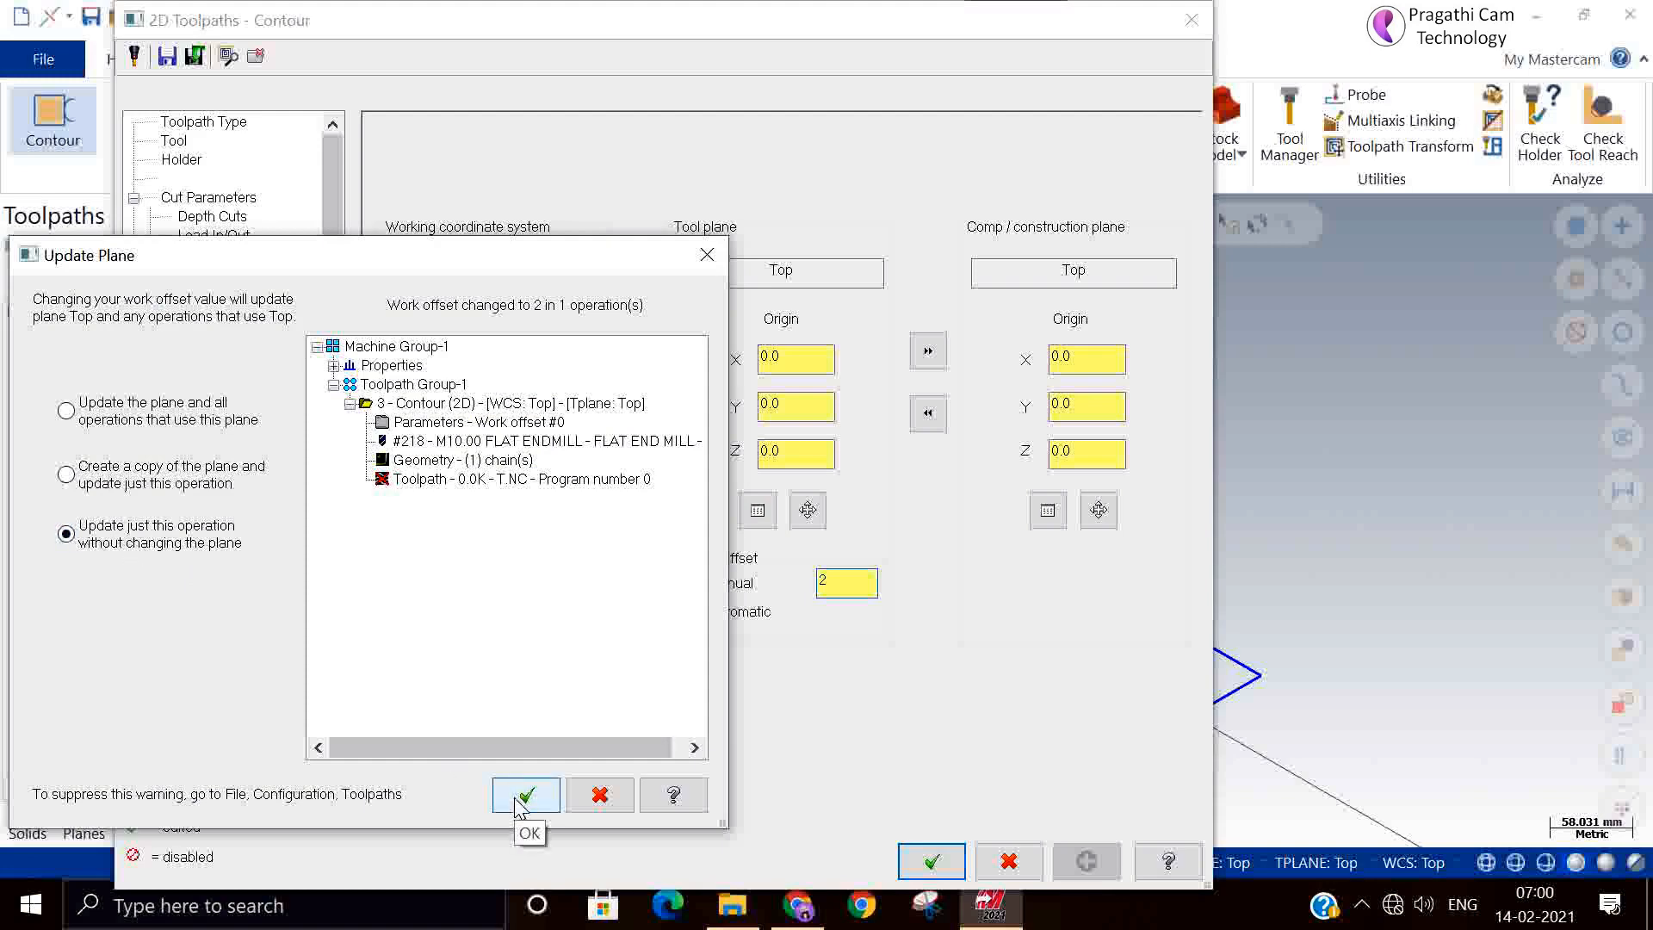
left_click(523, 800)
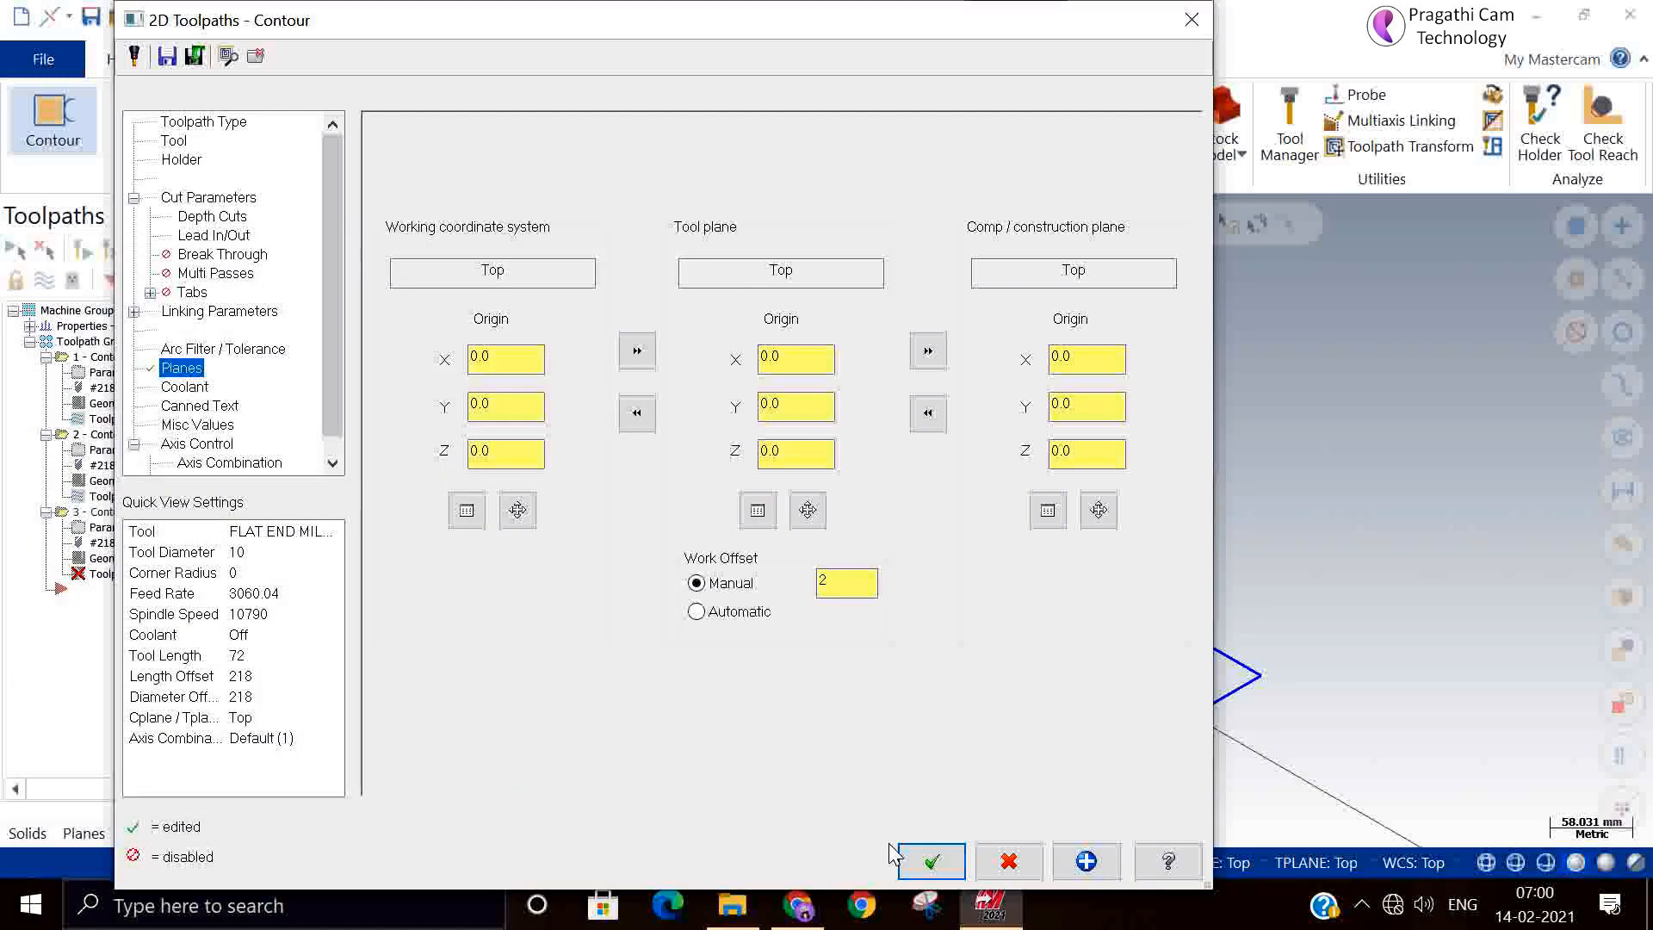
Place the third contour's tool plane origin at its rectangle's near corner, about X280.13 Y-0.16, and generate the toolpath.
left_click(808, 510)
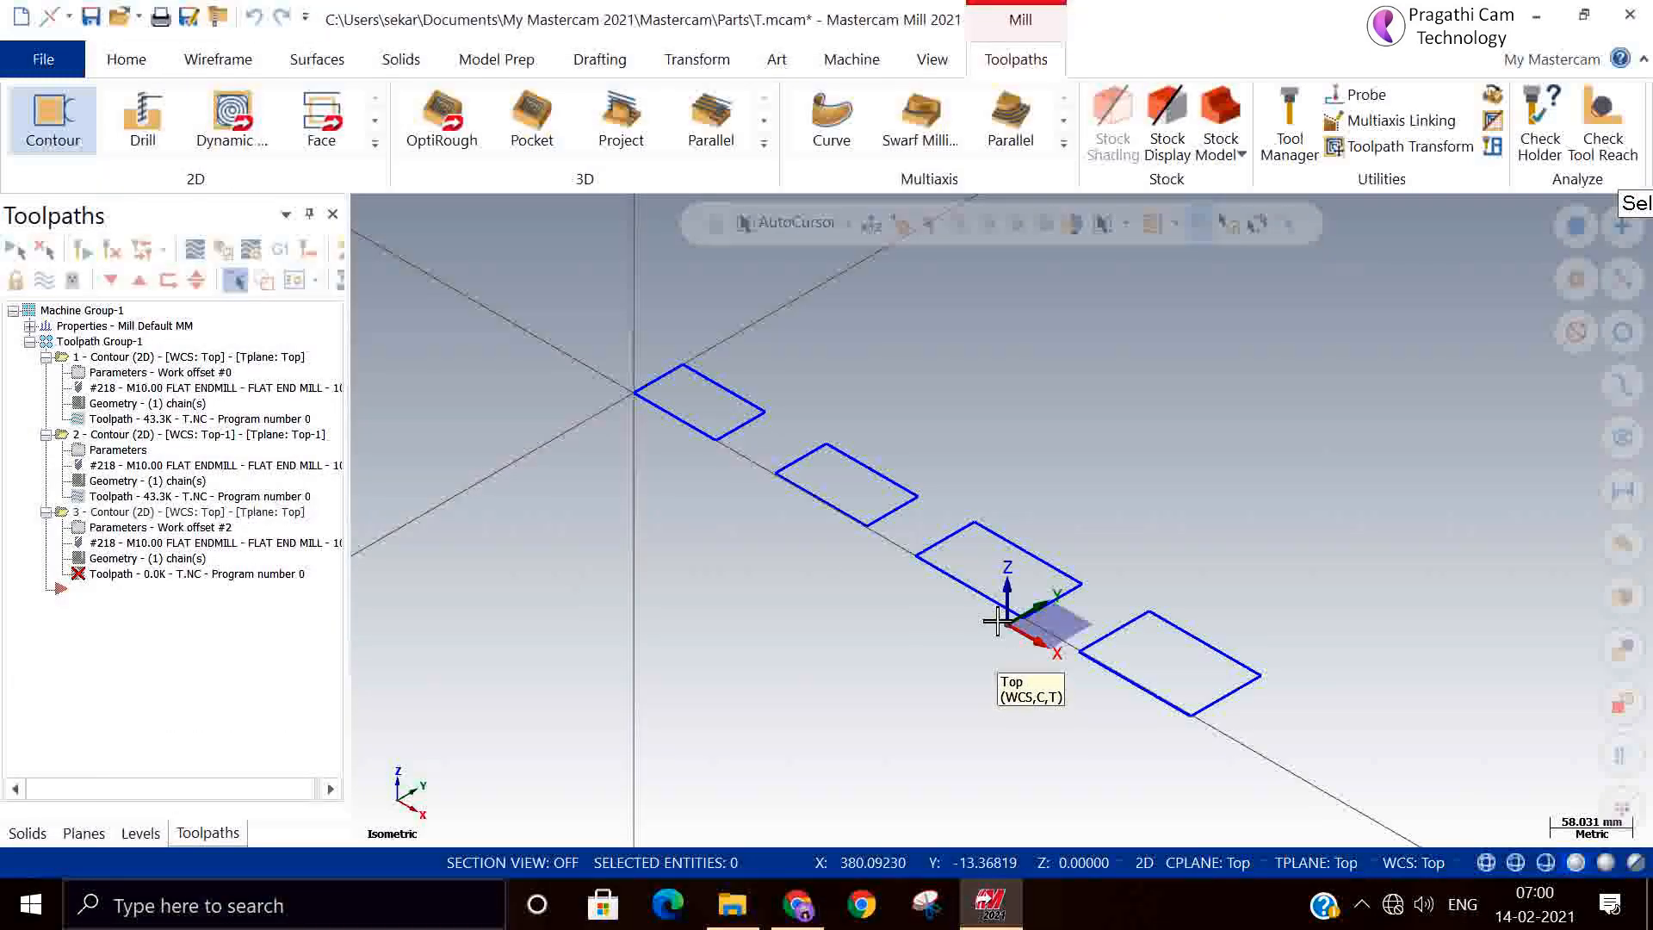
left_click(923, 560)
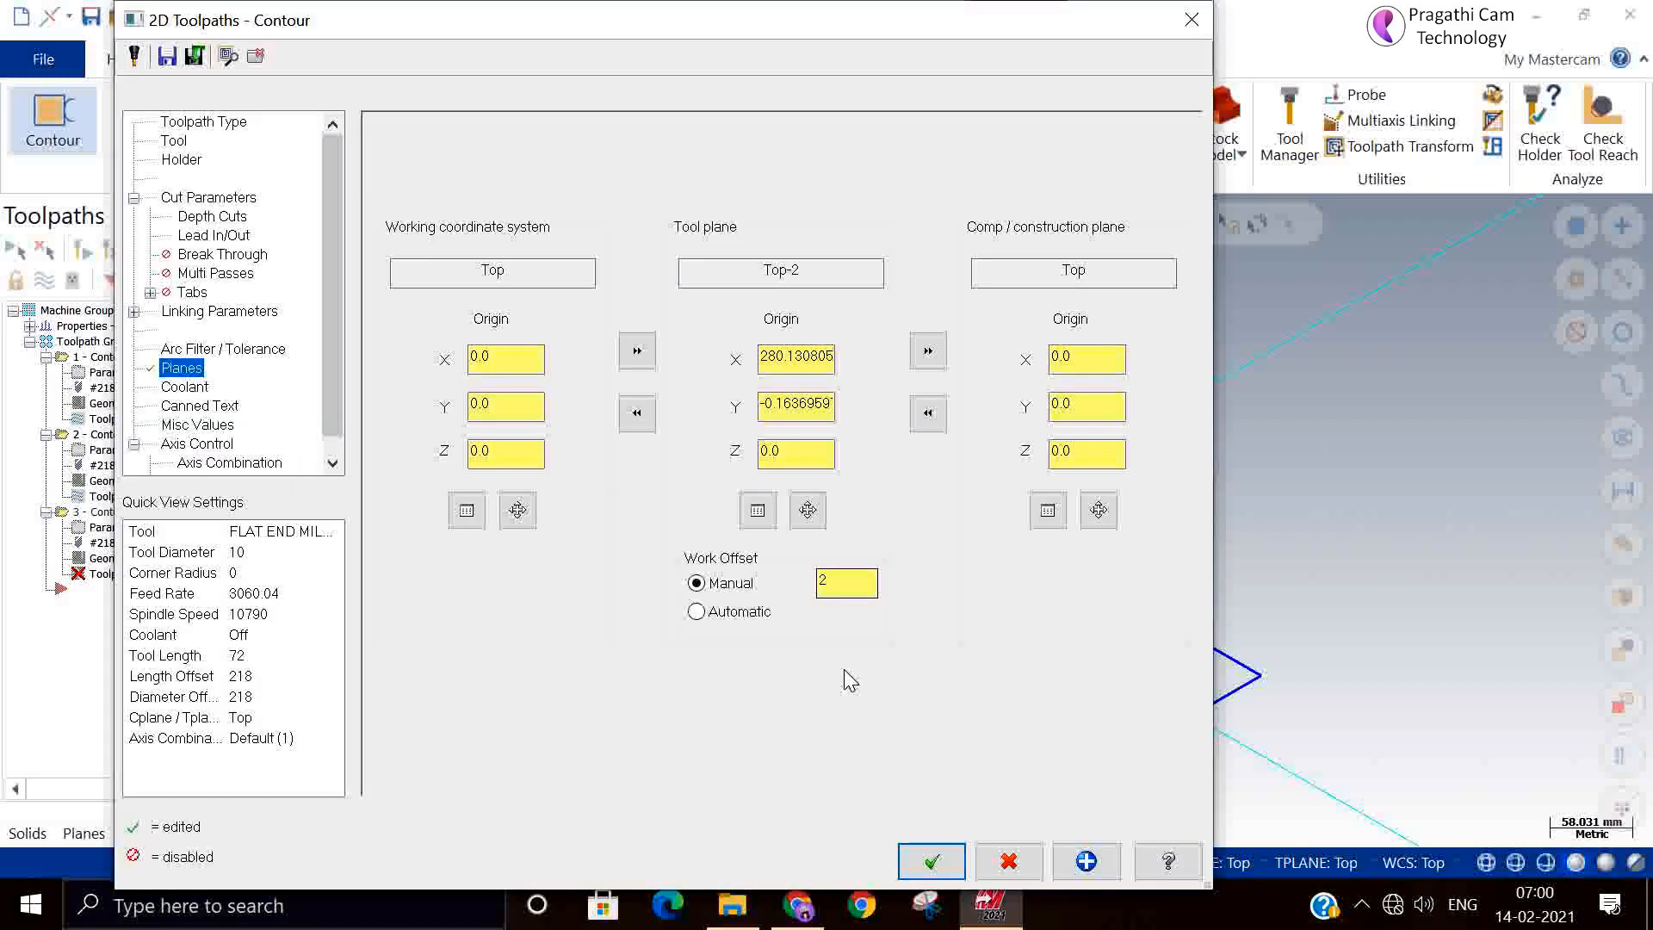
left_click(938, 860)
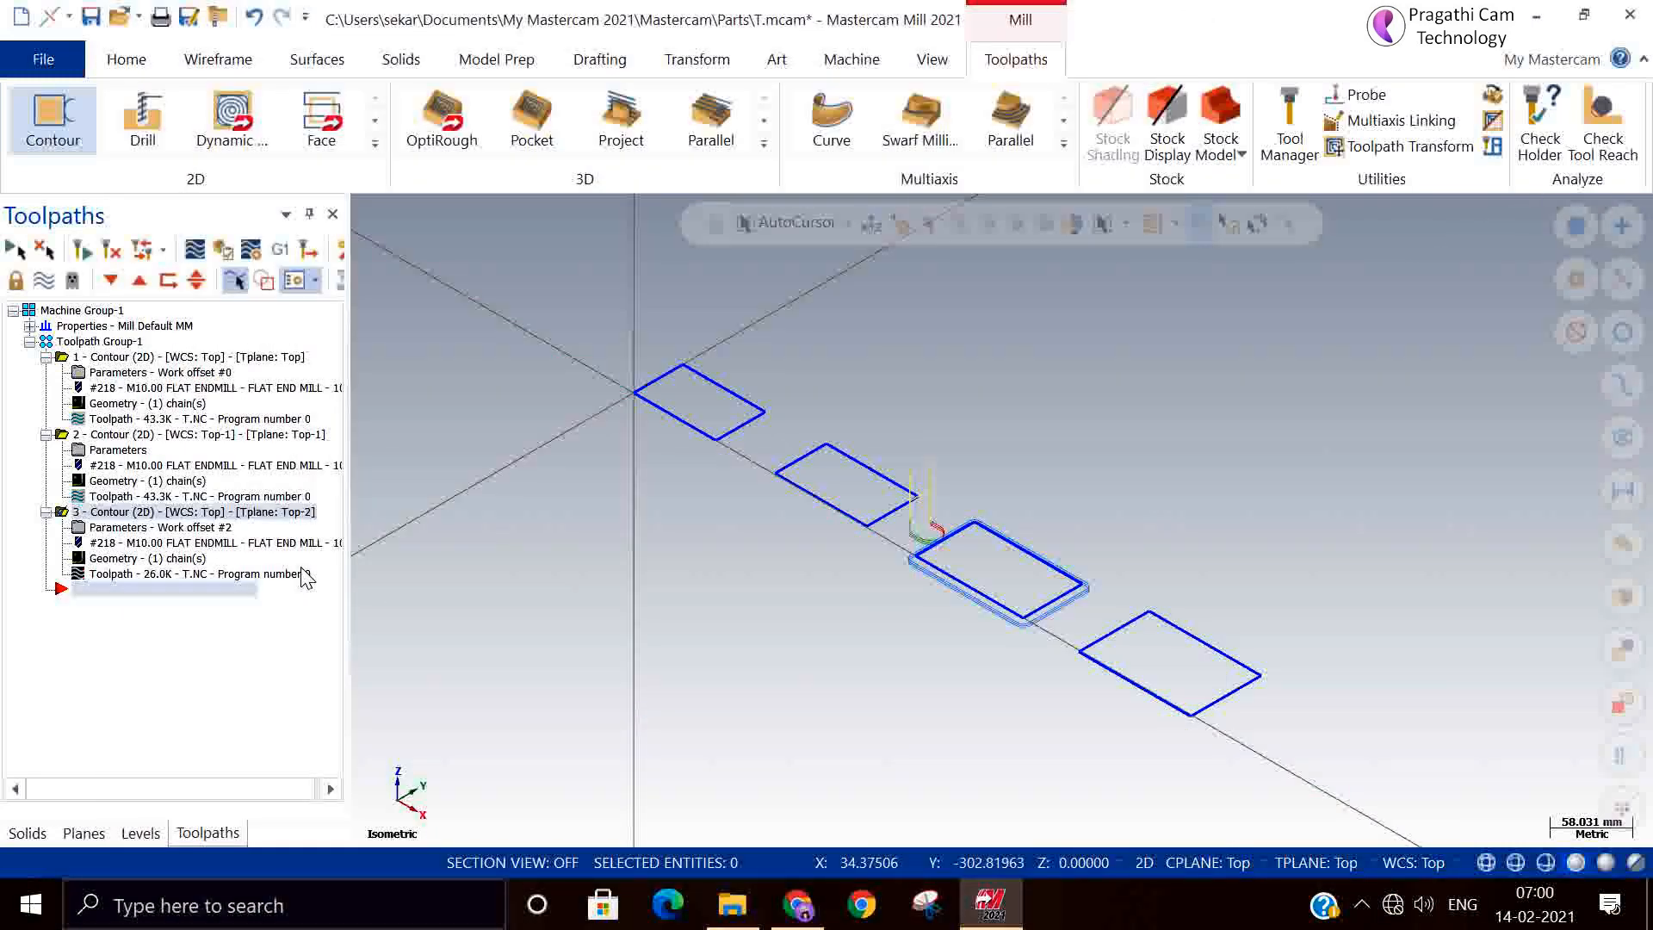
Post all operations in Toolpath Group-1 to the NC file 4587.nc, replacing the existing file.
left_click(78, 343)
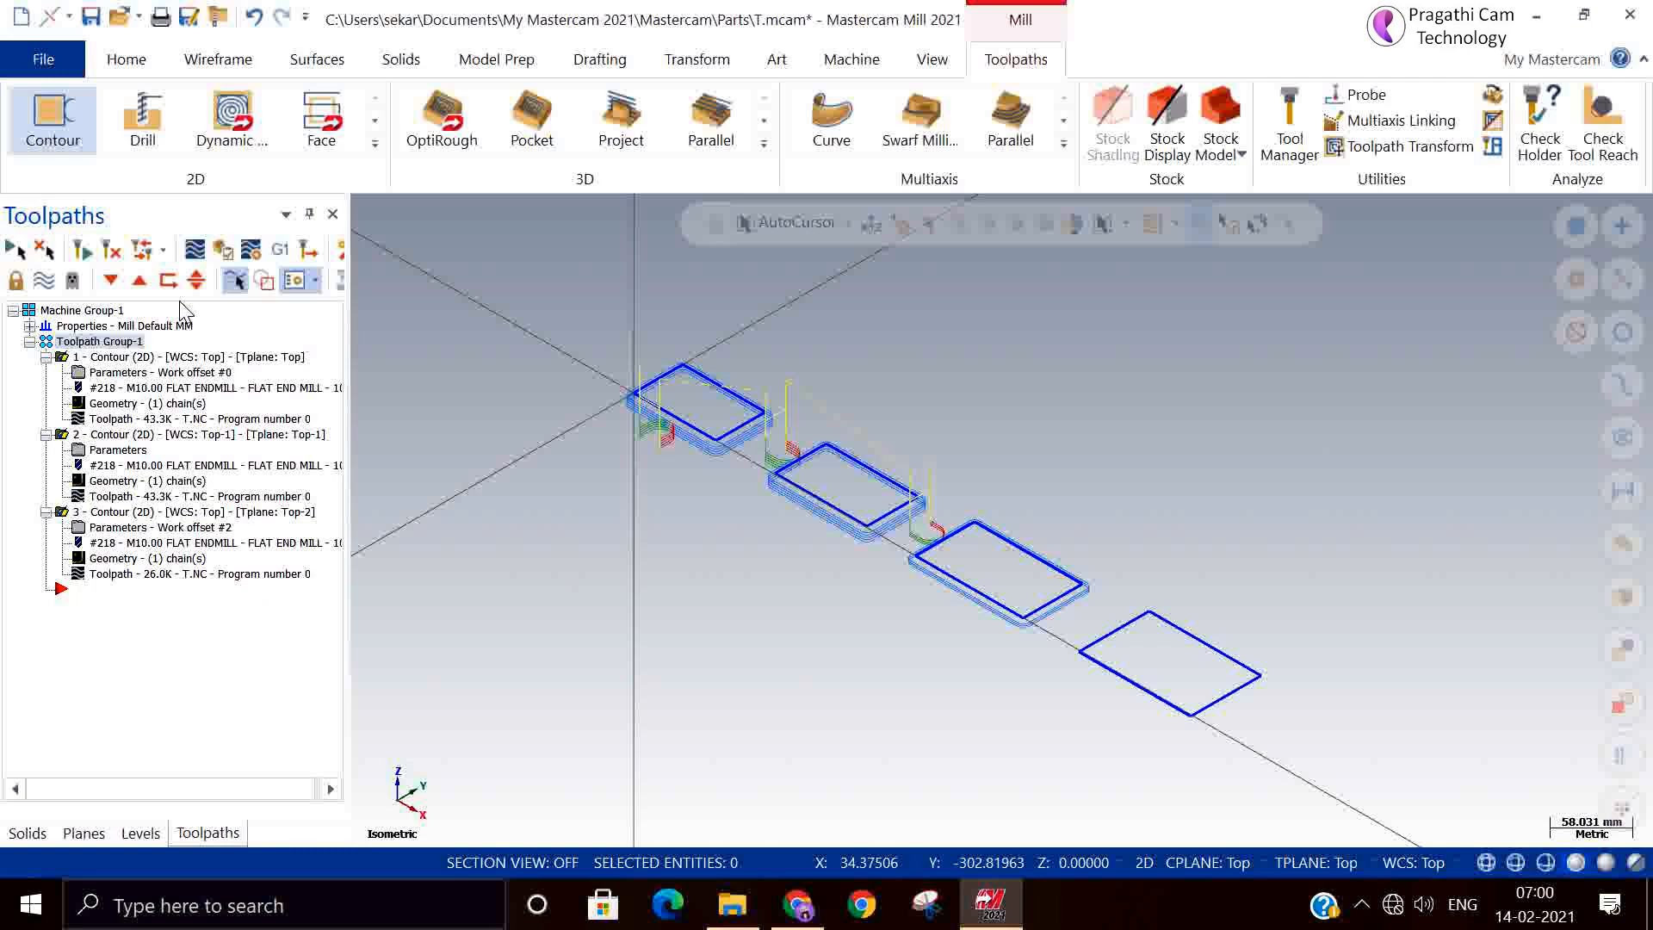
left_click(282, 252)
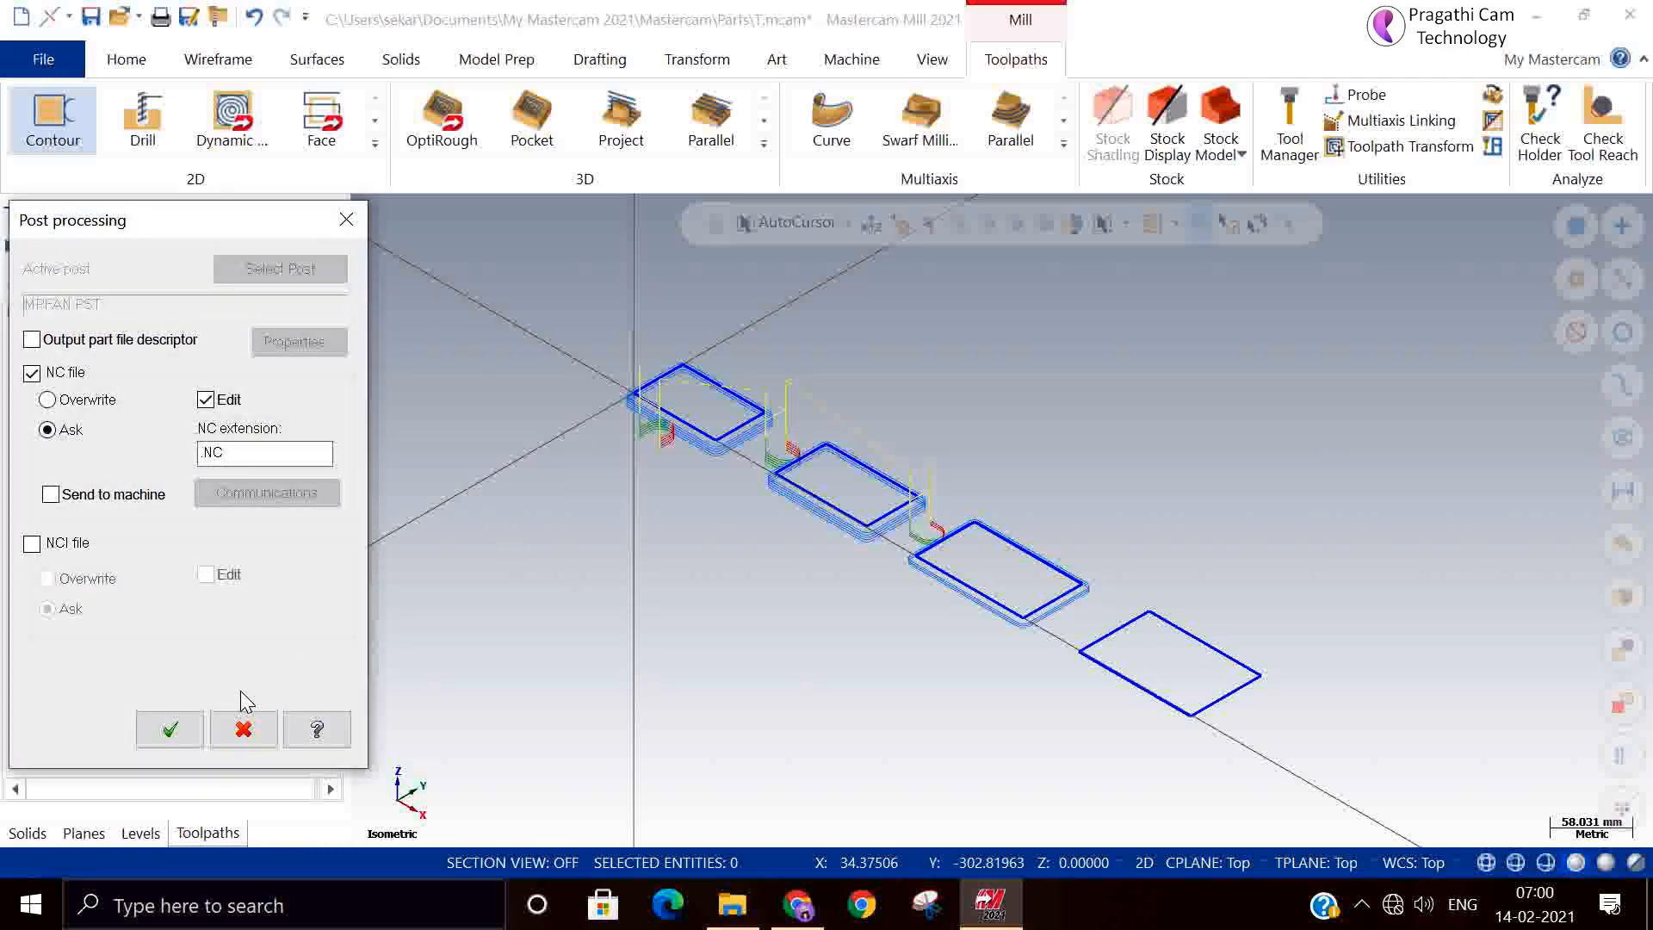
left_click(171, 729)
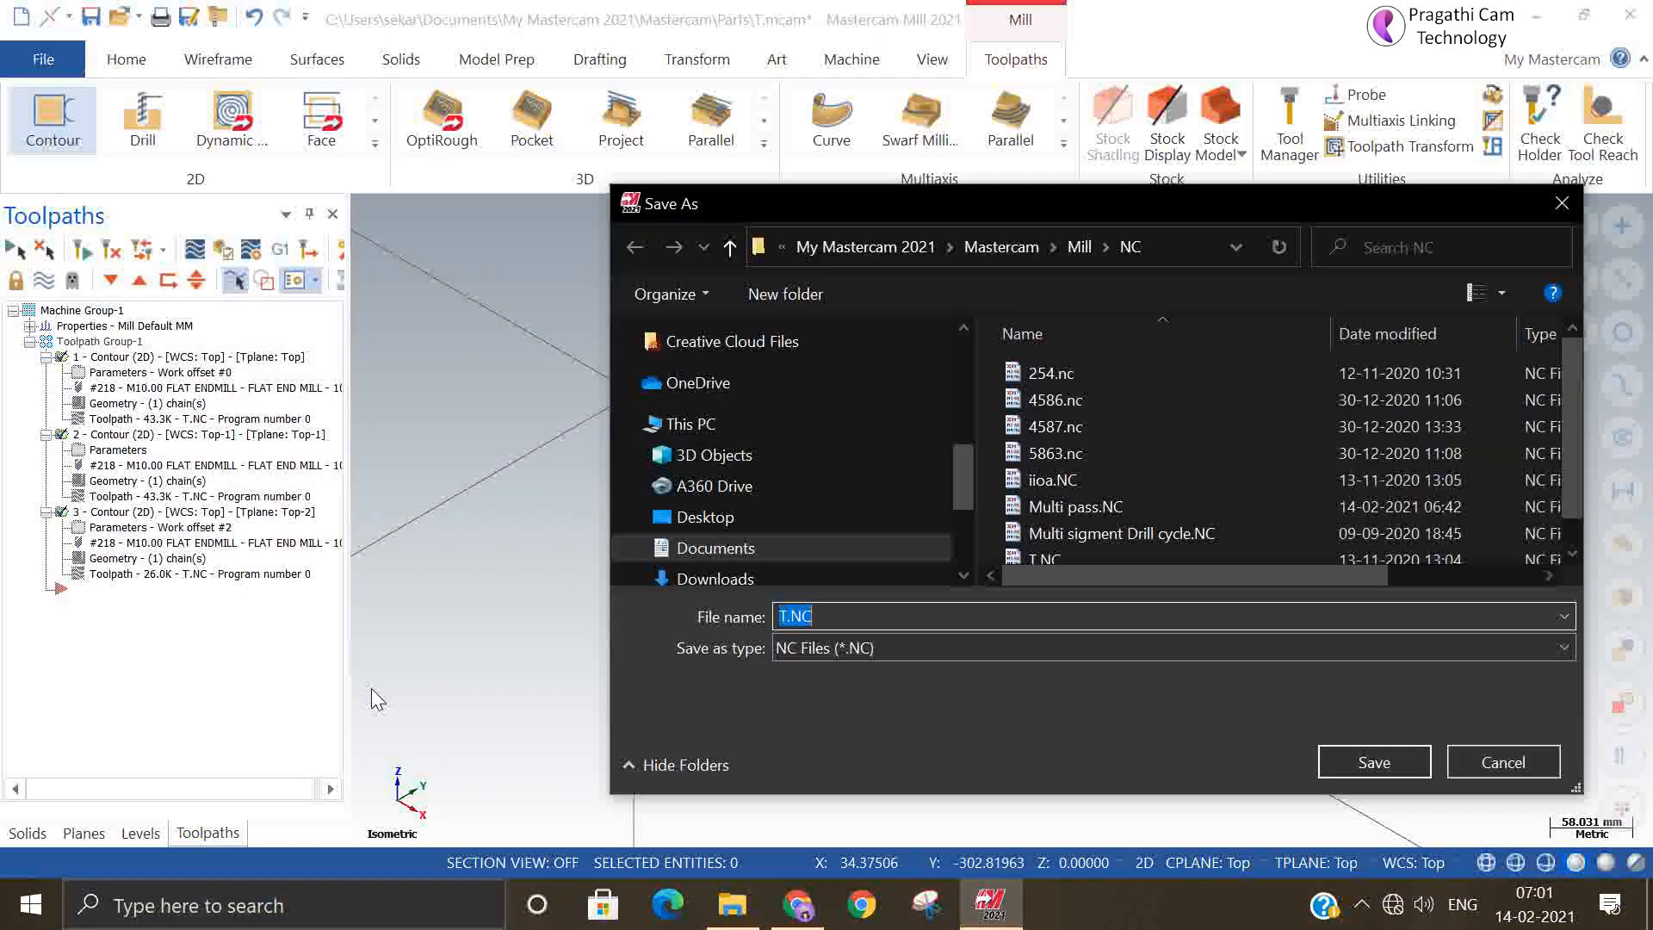
left_click(1055, 427)
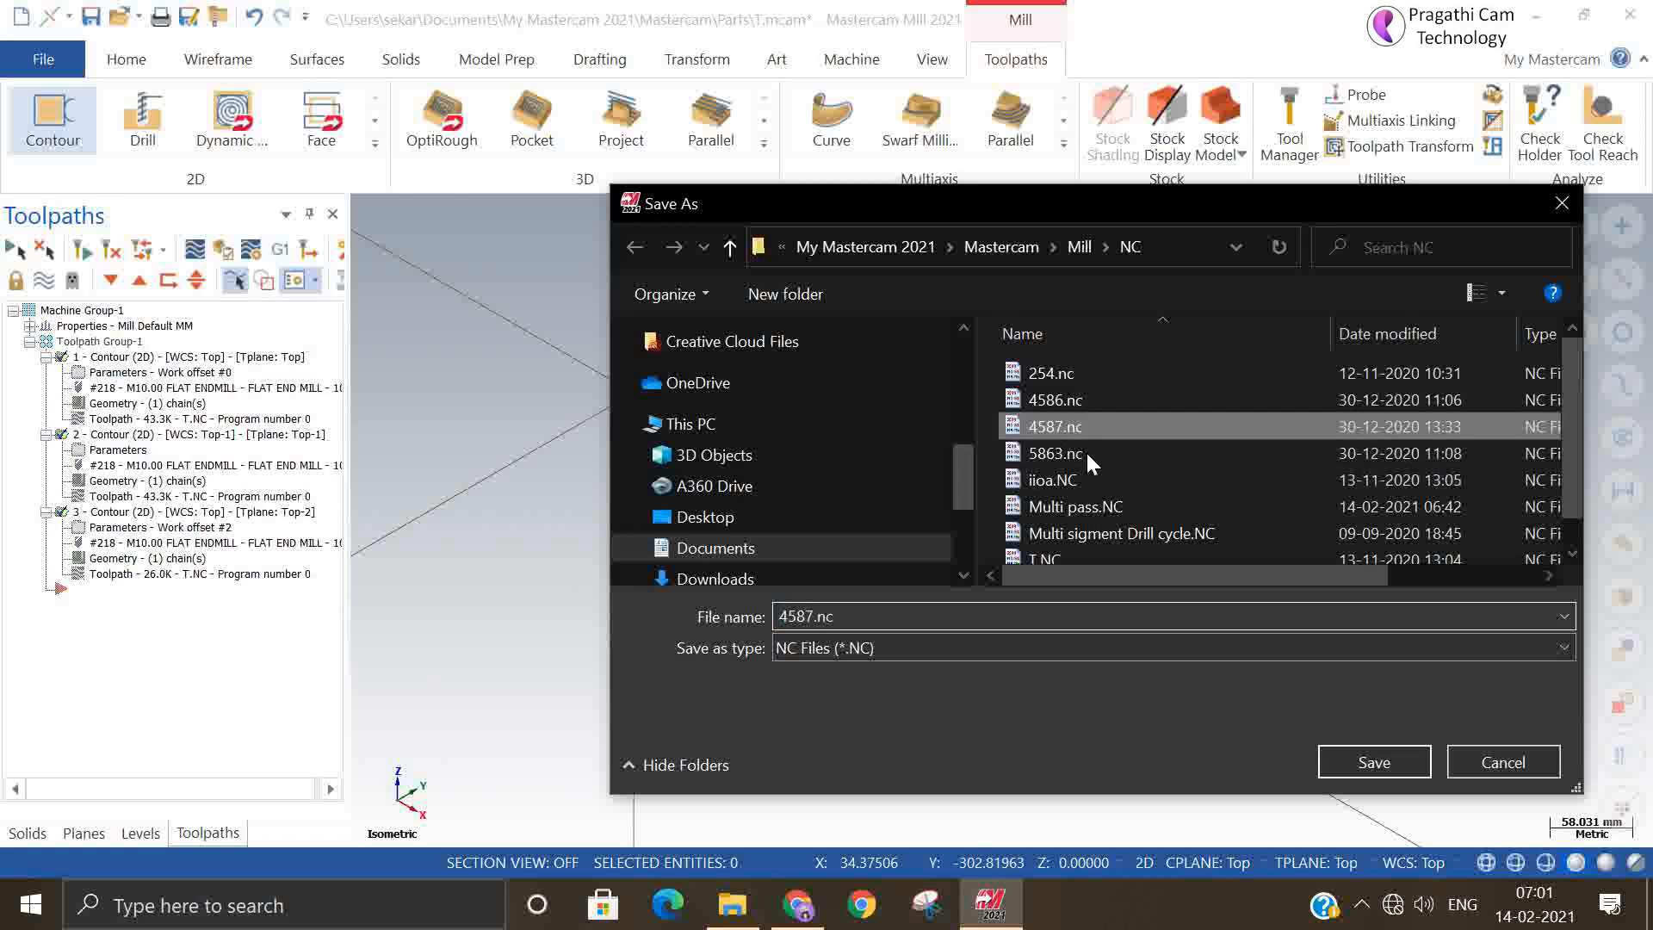
left_click(1345, 755)
left_click(886, 455)
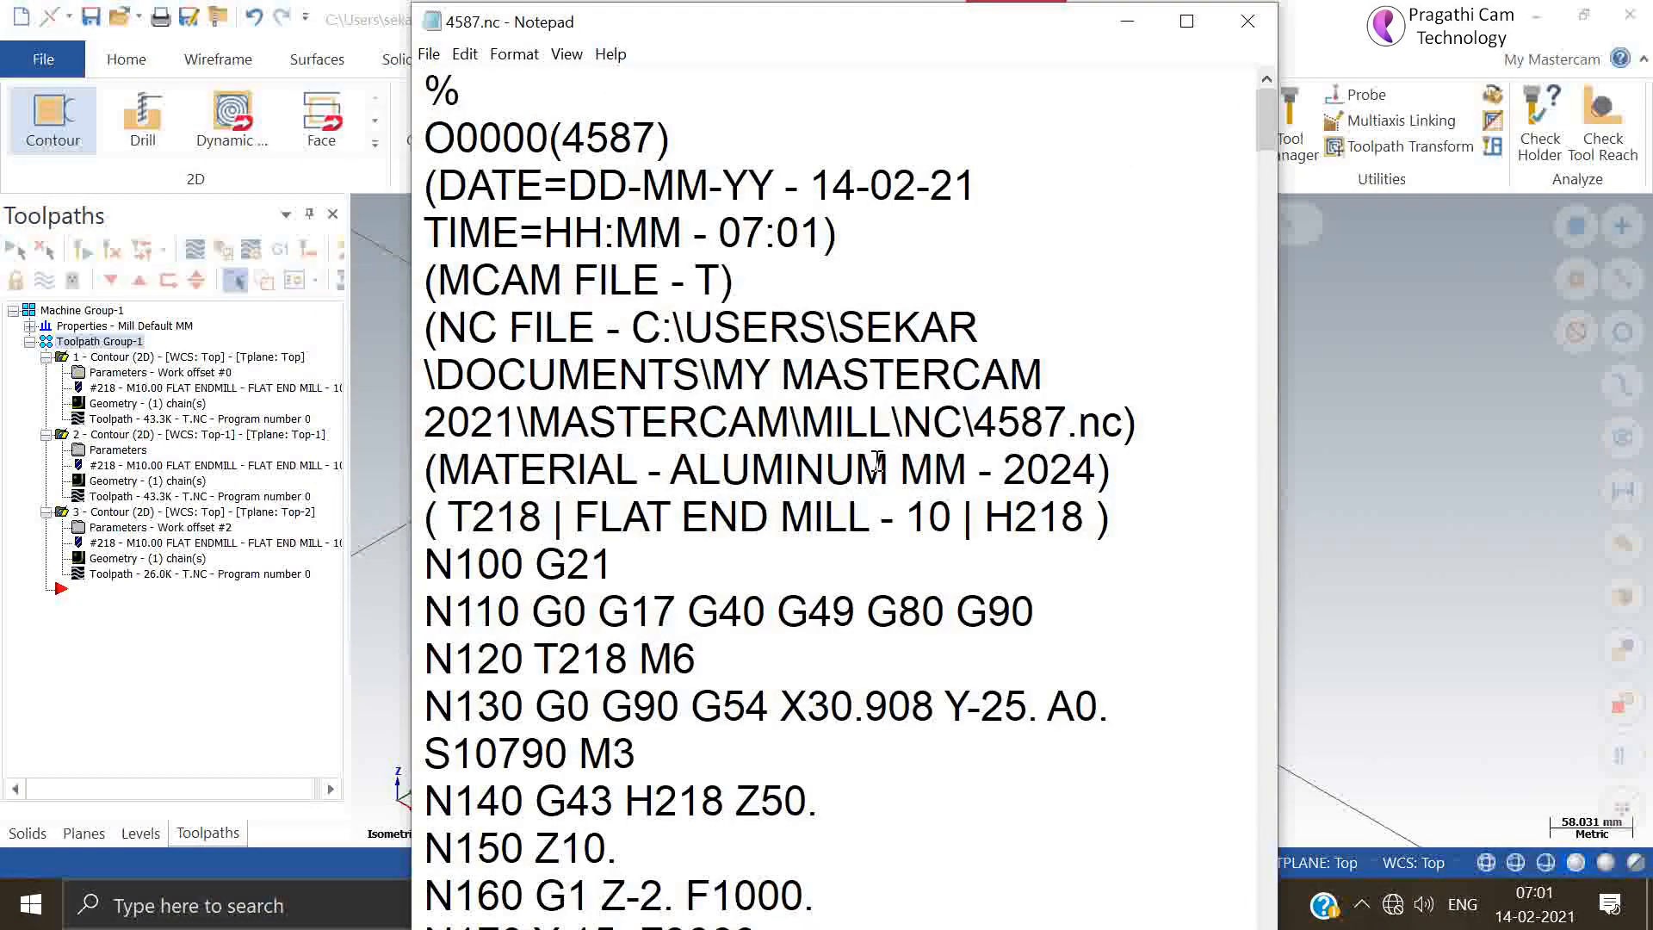
Examine the posted NC program, checking the work offset code used by the first contour.
left_click(1186, 21)
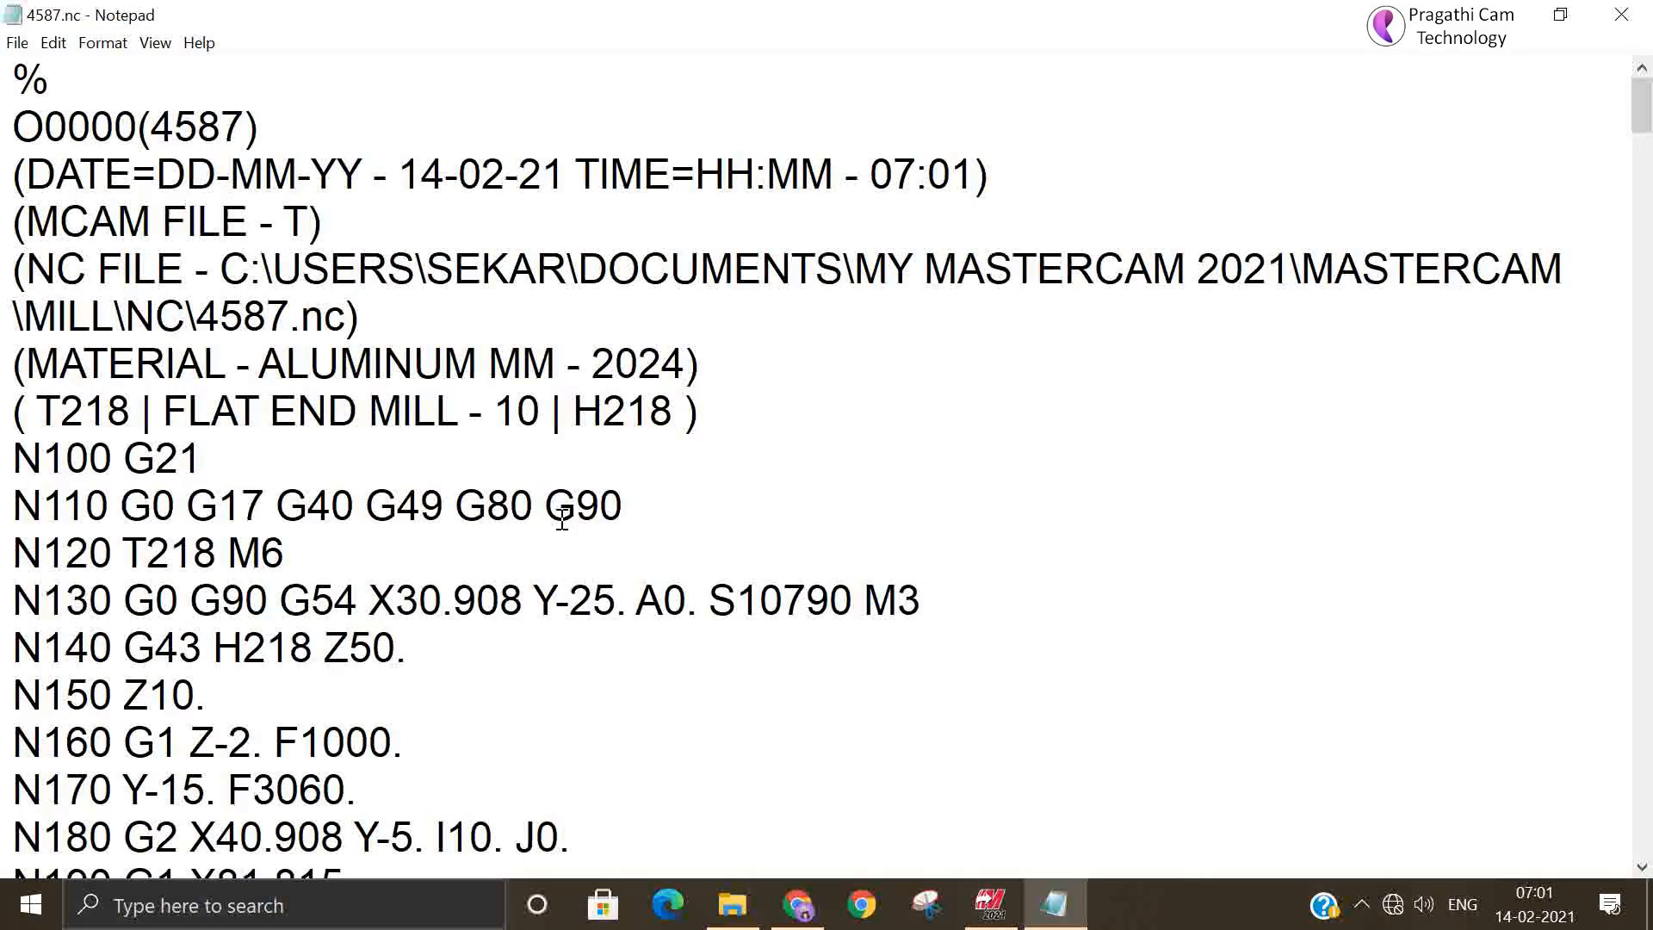
double_click(355, 600)
scroll(526, 626, "down", 3)
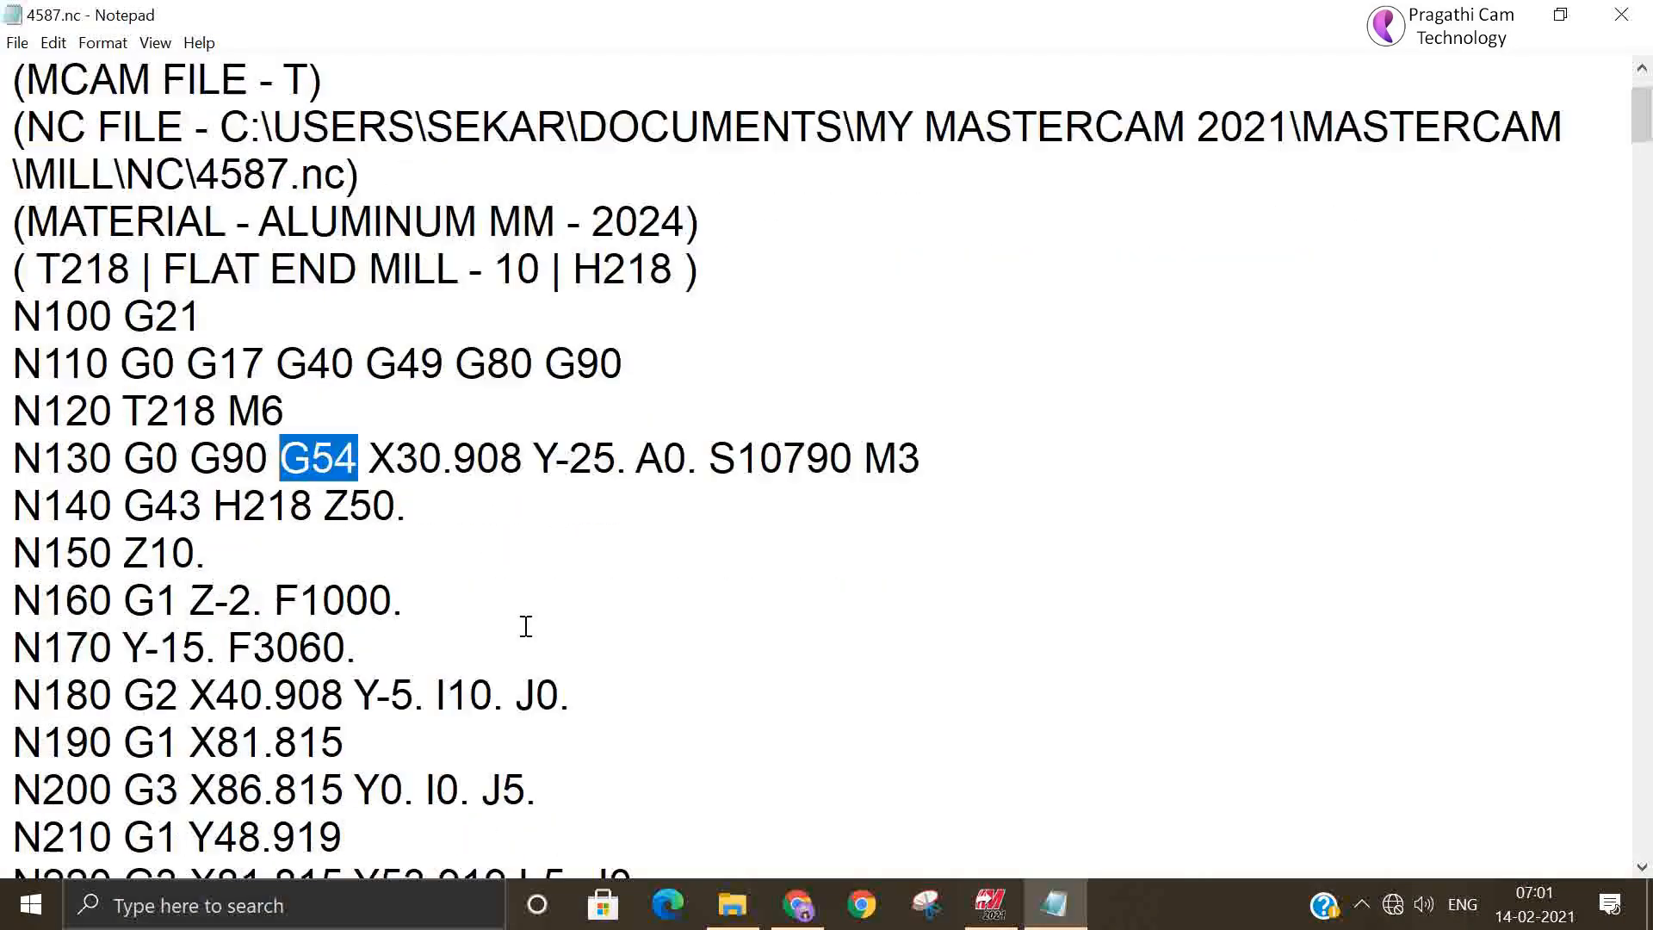
scroll(526, 625, "down", 12)
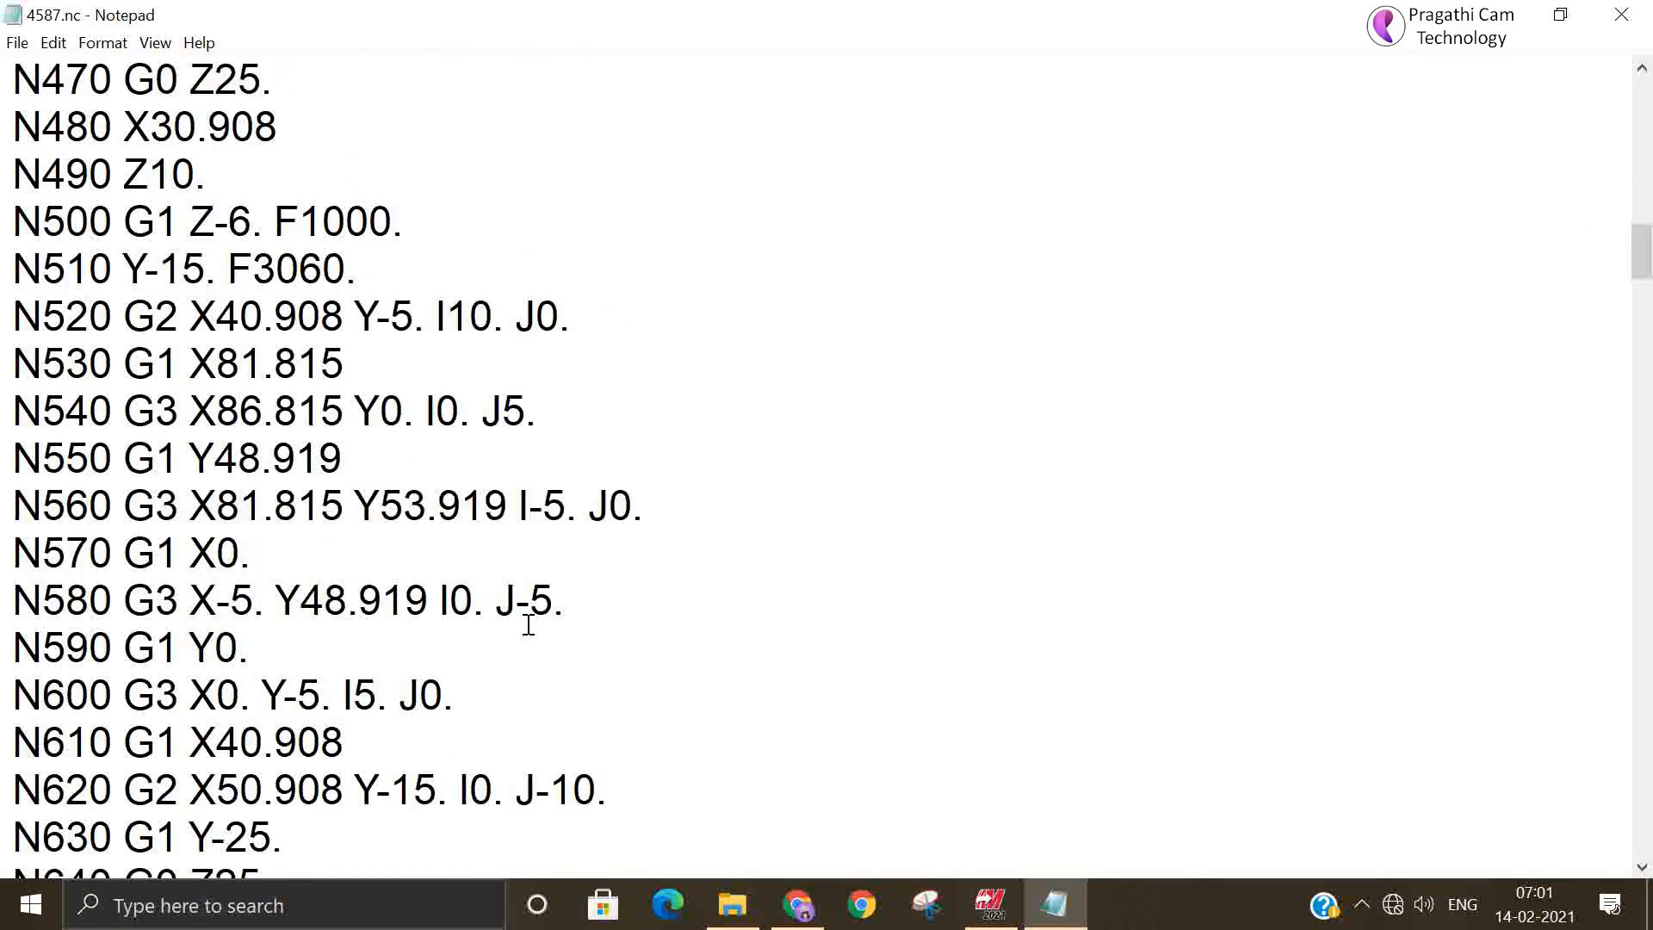
scroll(528, 620, "up", 5)
scroll(600, 600, "up", 8)
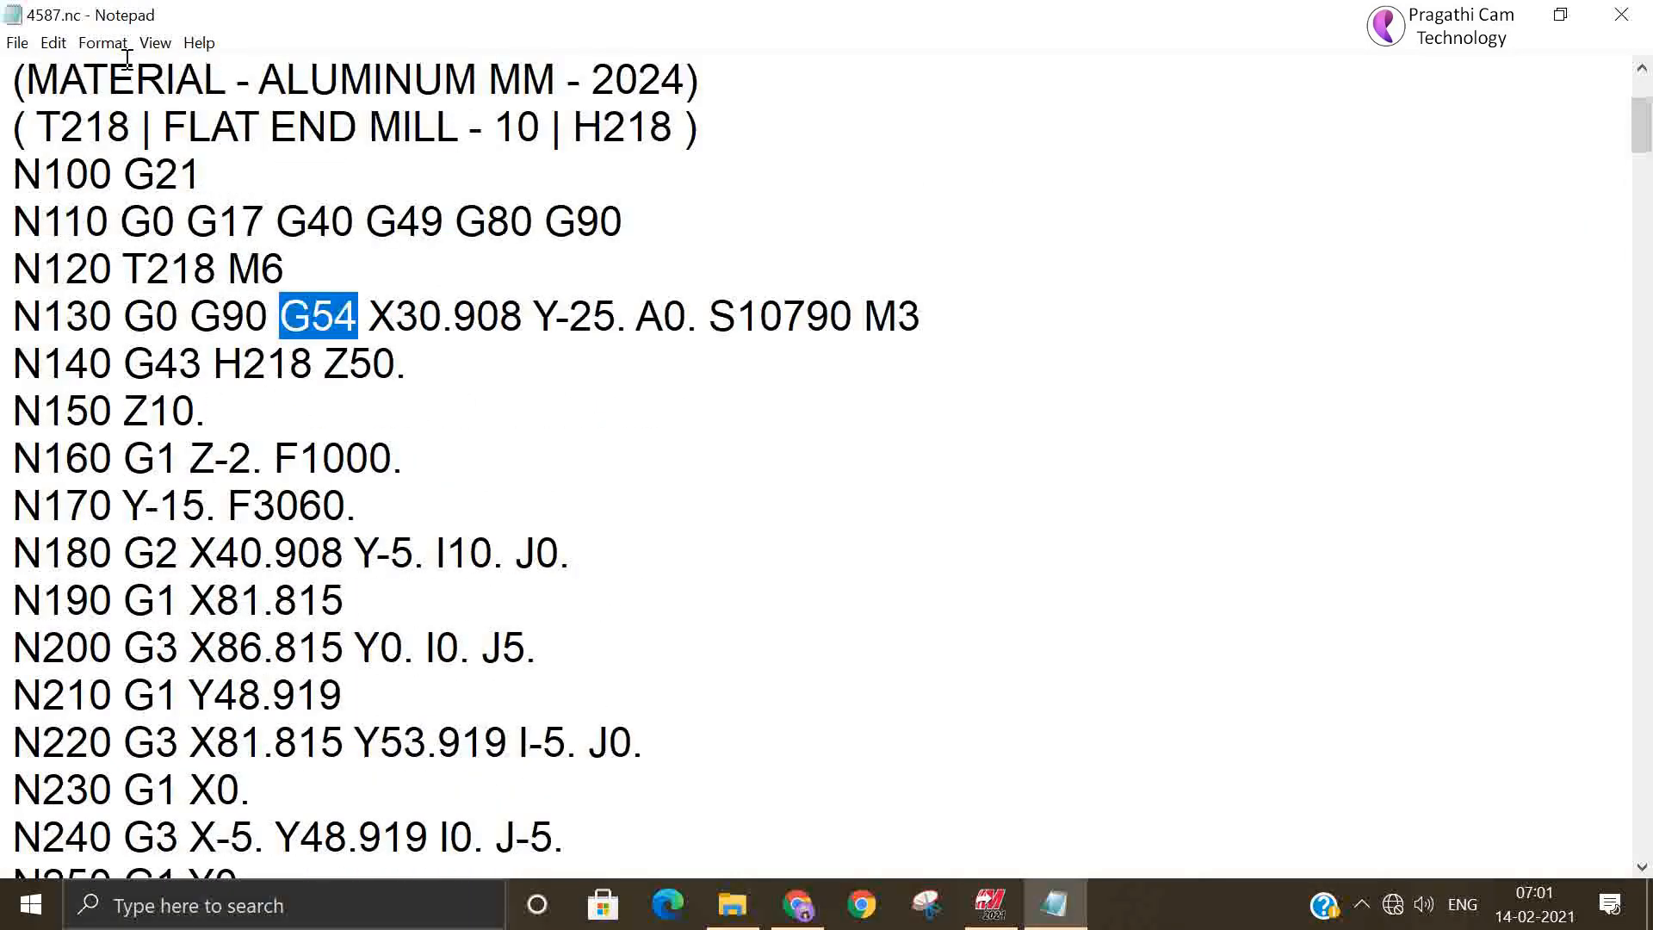
Search downward through the NC program for the work offset codes using the text G5.
left_click(53, 42)
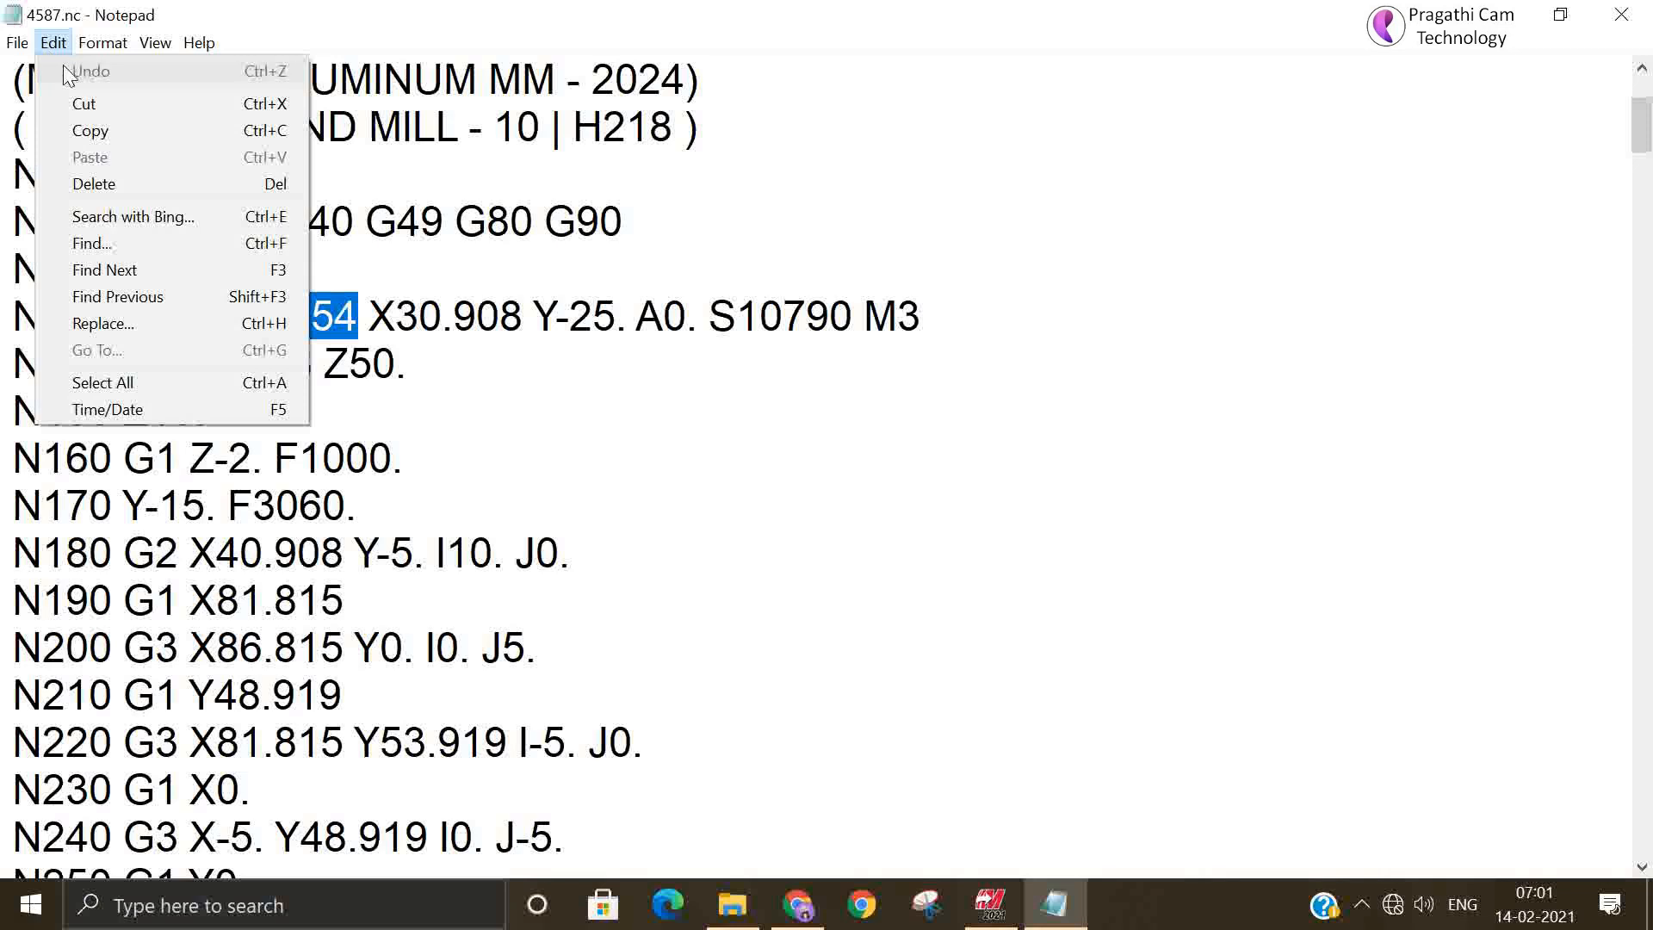
left_click(88, 243)
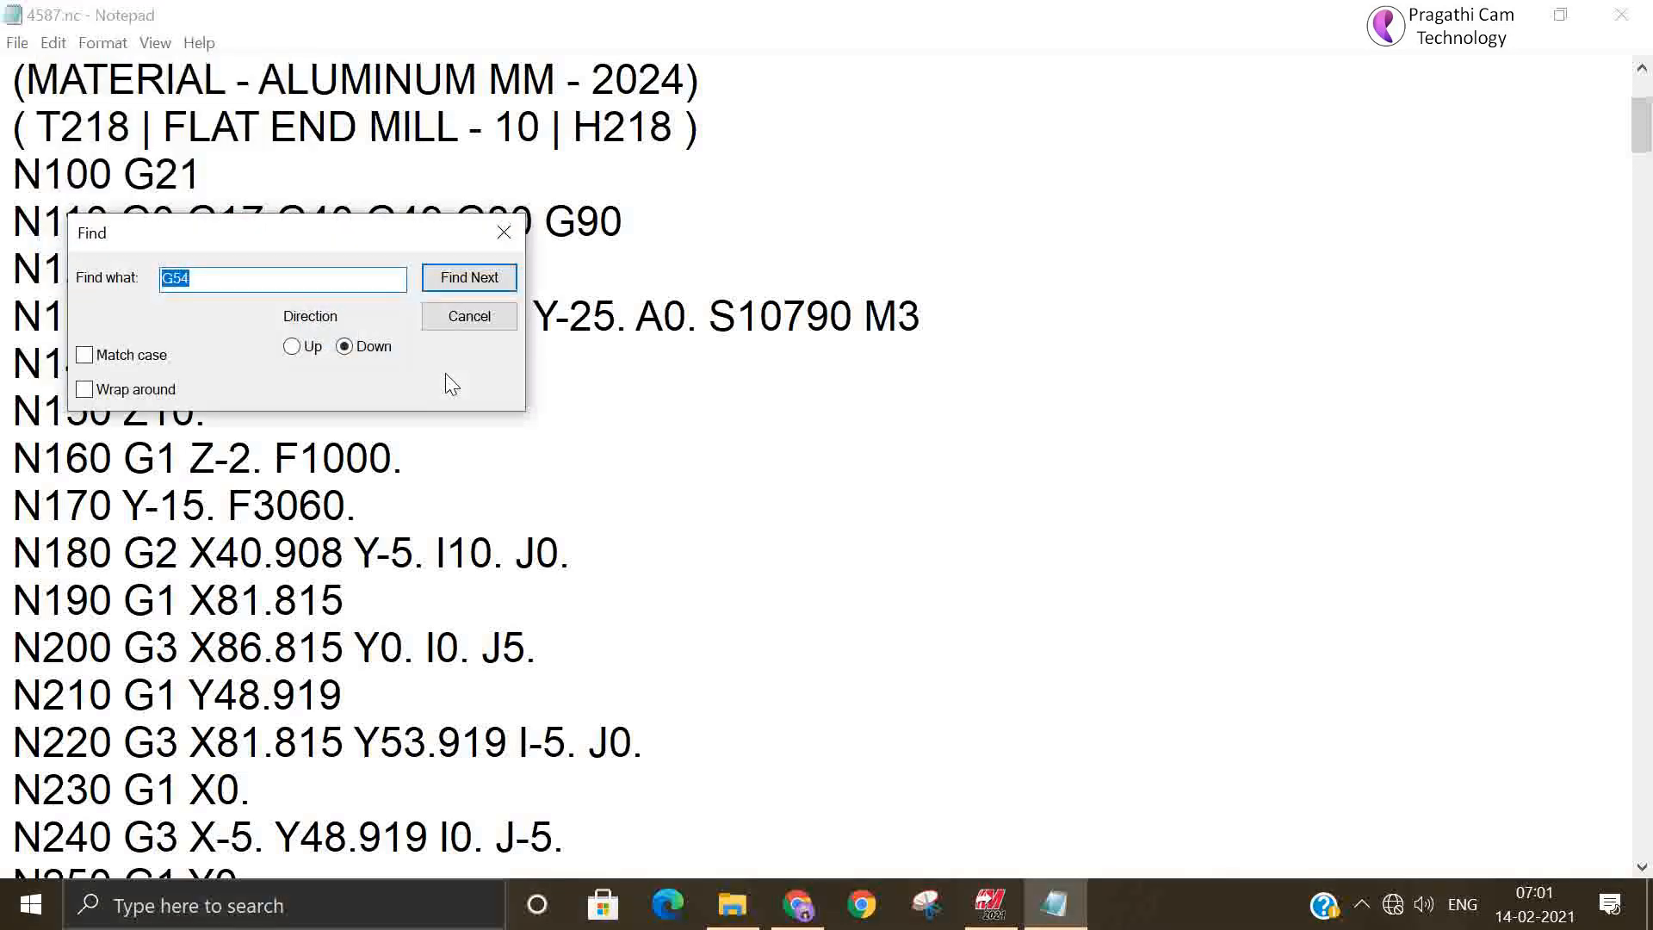
type("G")
left_click(484, 274)
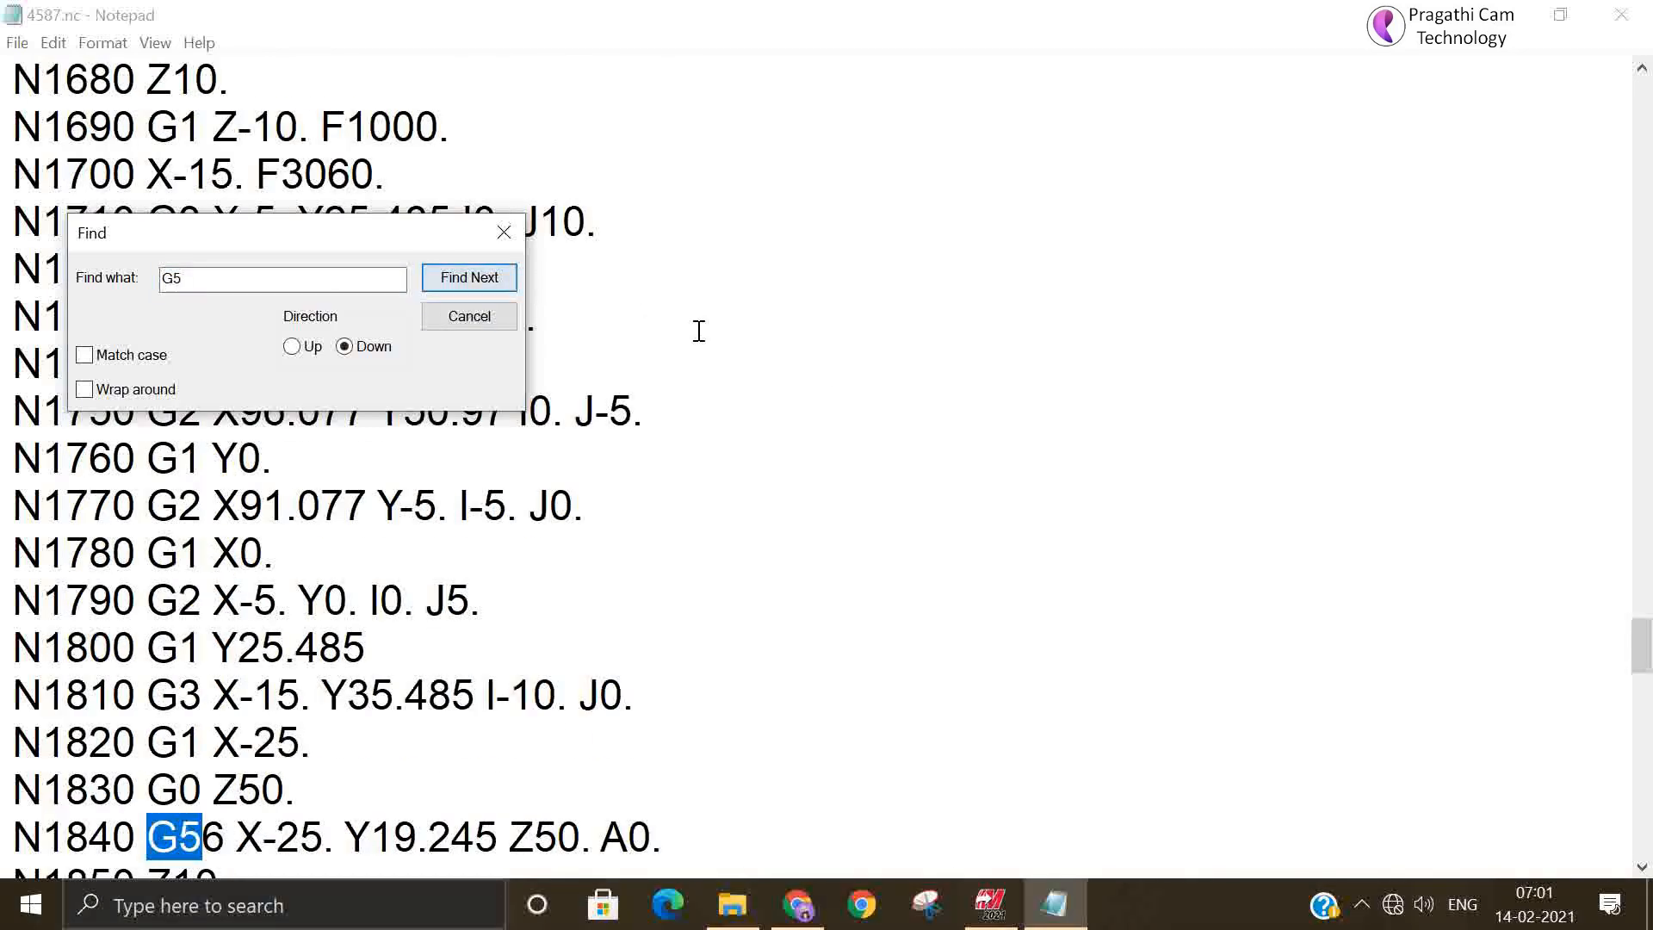
left_click_drag(344, 233, 1050, 202)
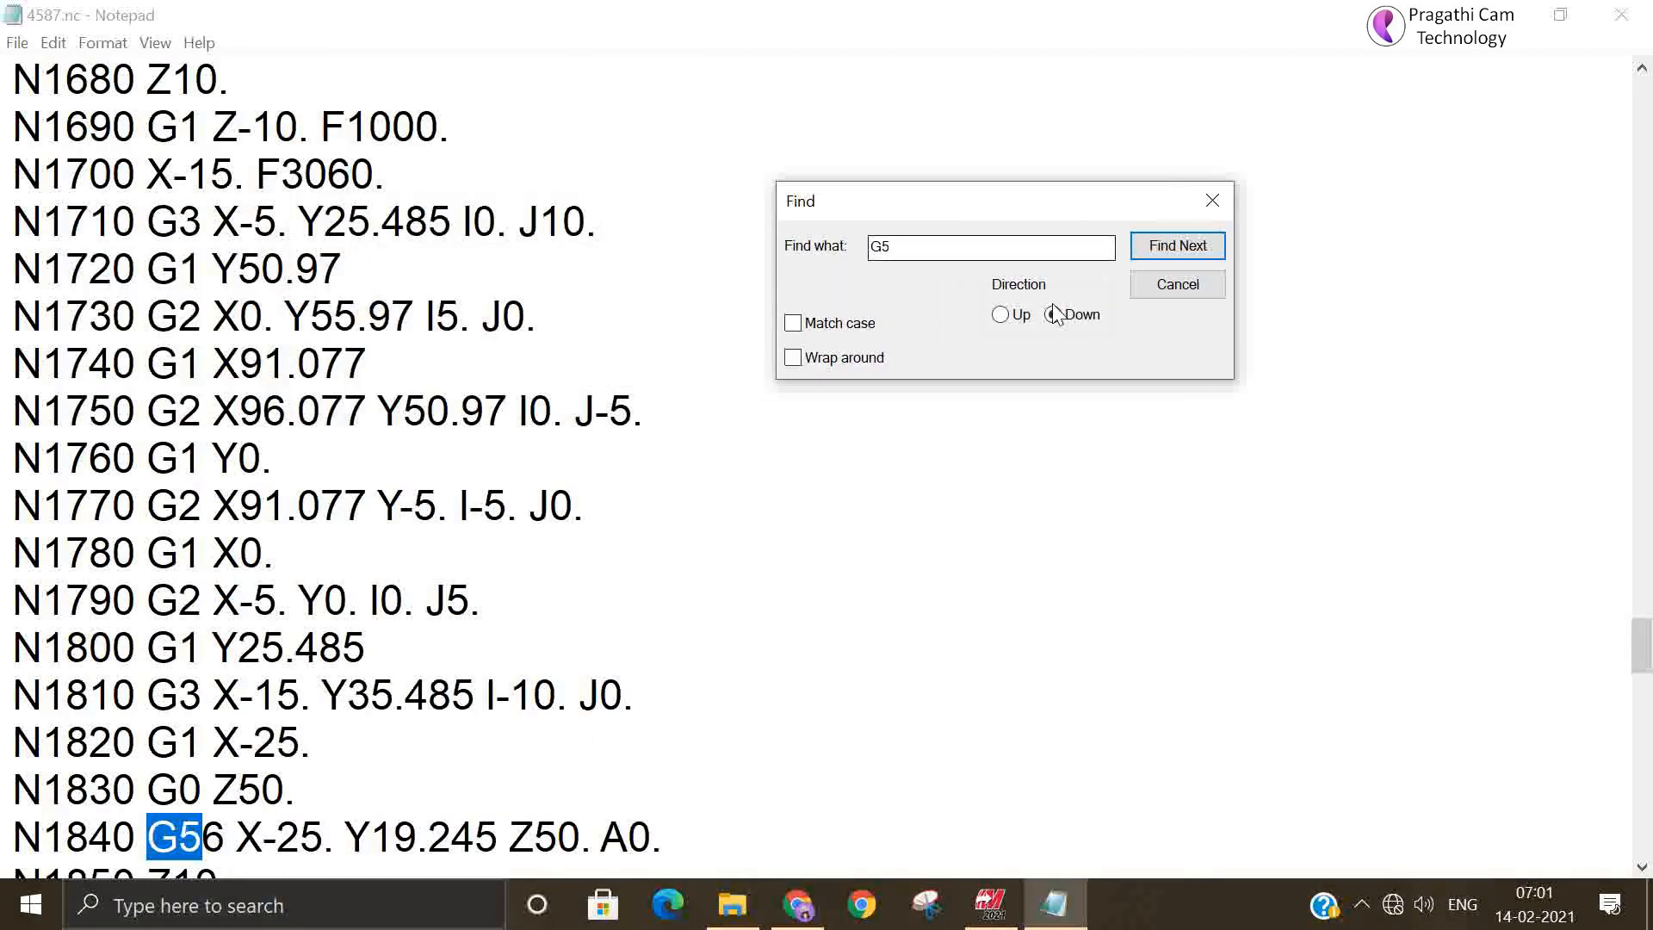
left_click(1165, 252)
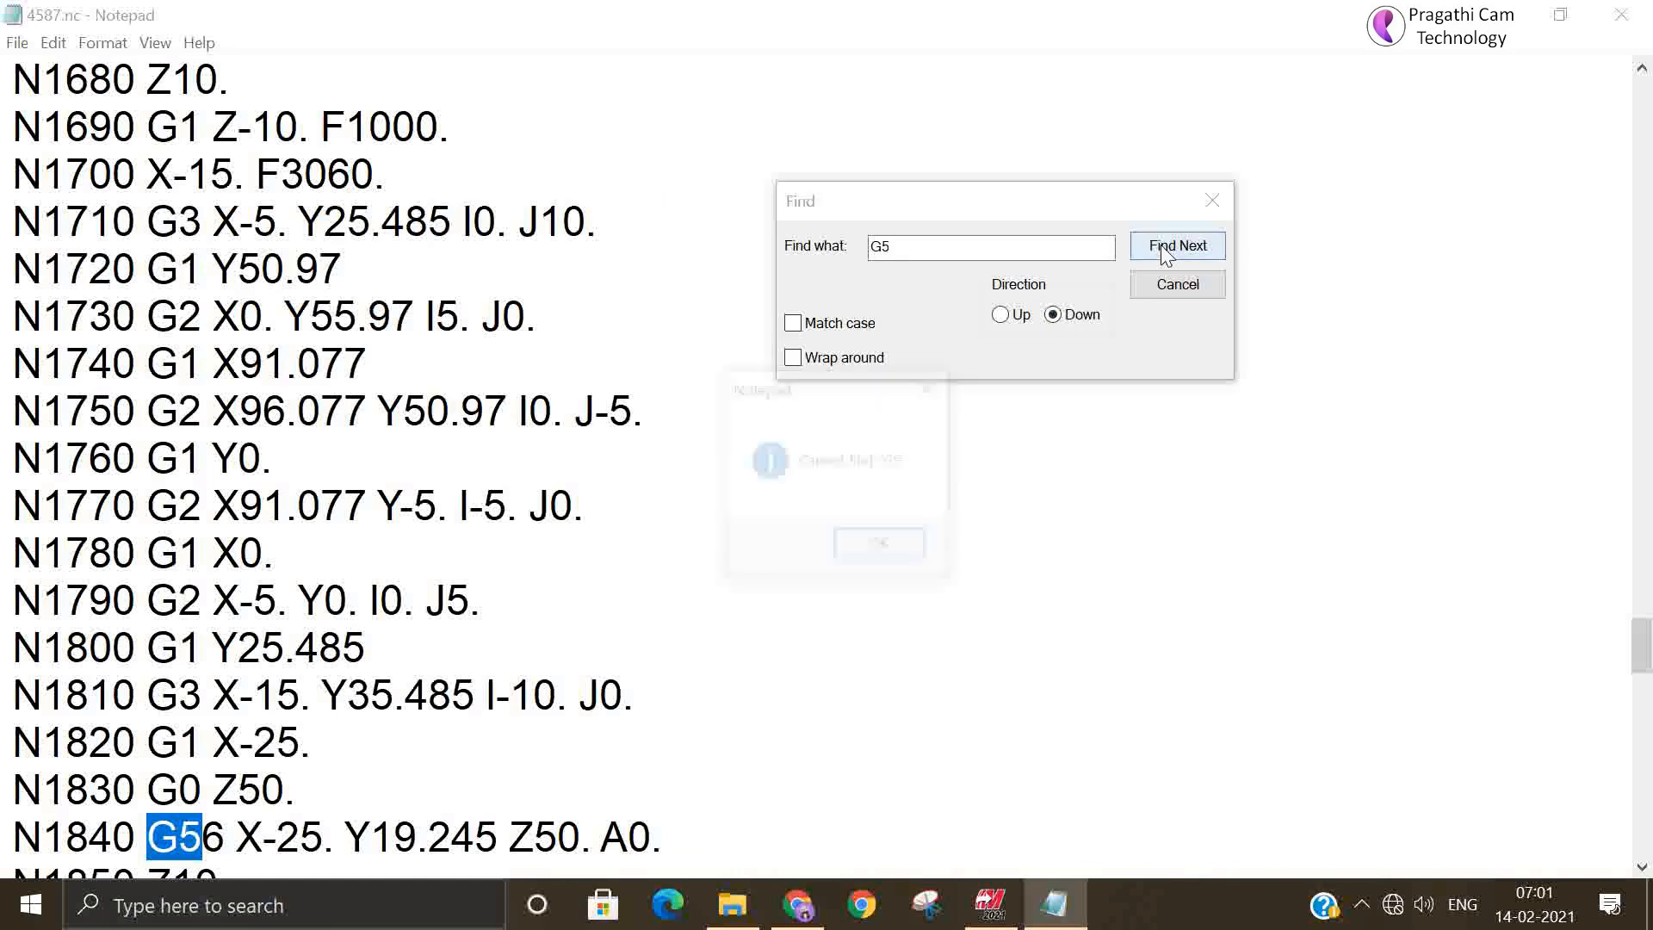
left_click(880, 551)
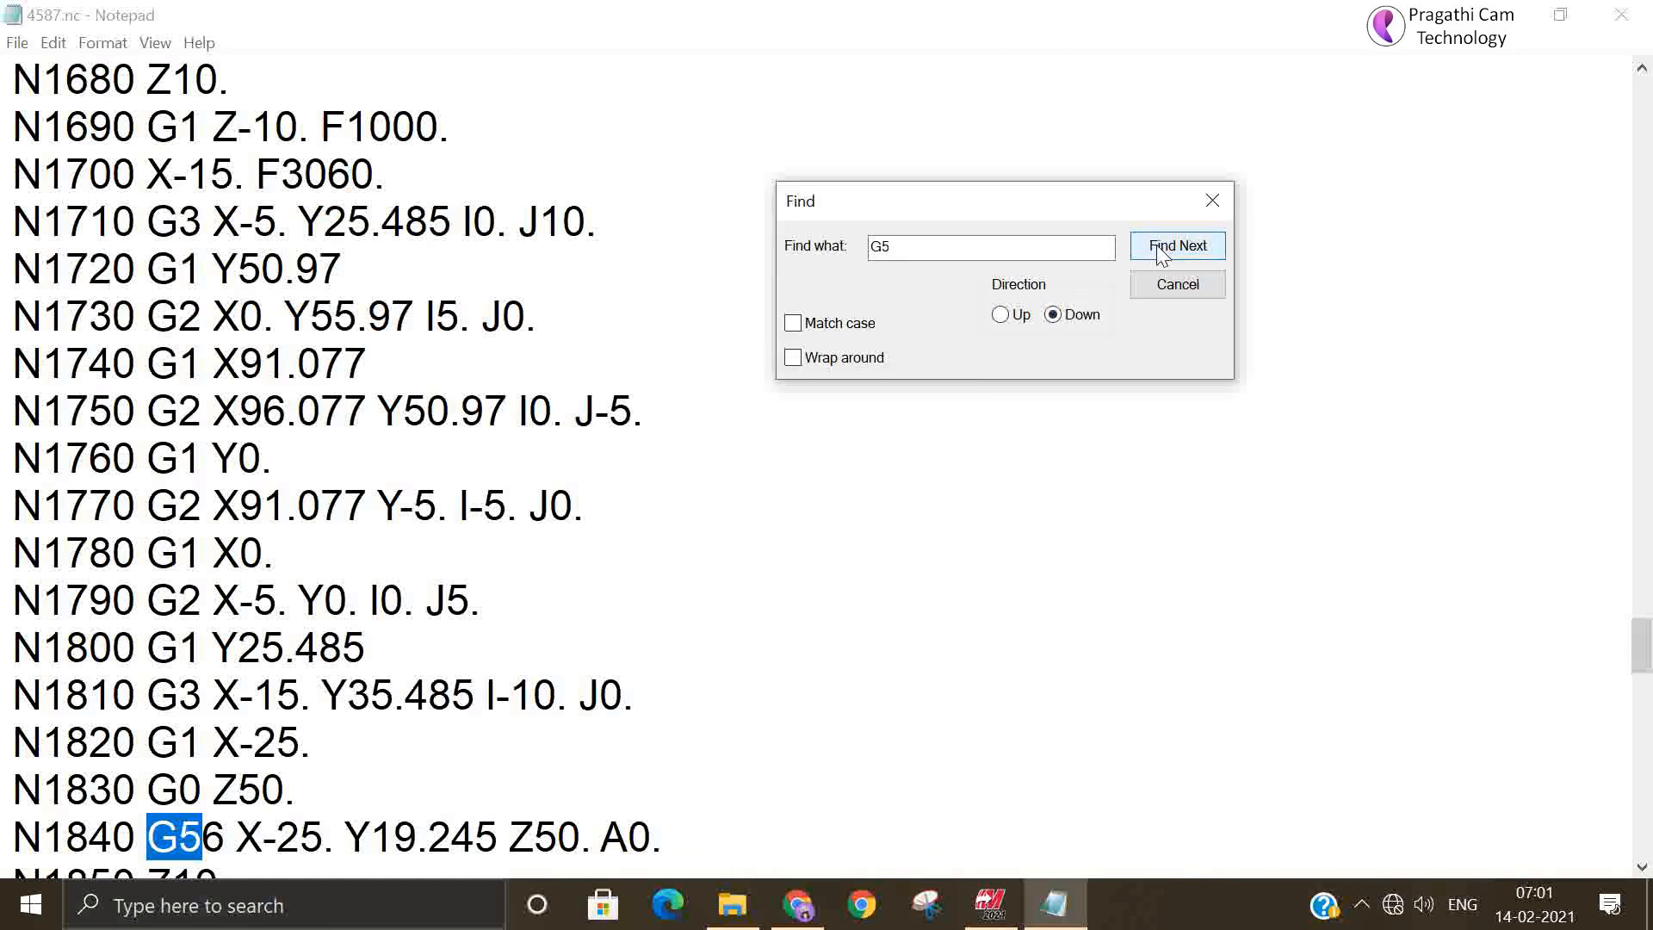
Repeat the G5 search from the start of the NC program, and close the search and the NC file.
left_click_drag(1639, 647, 1612, 81)
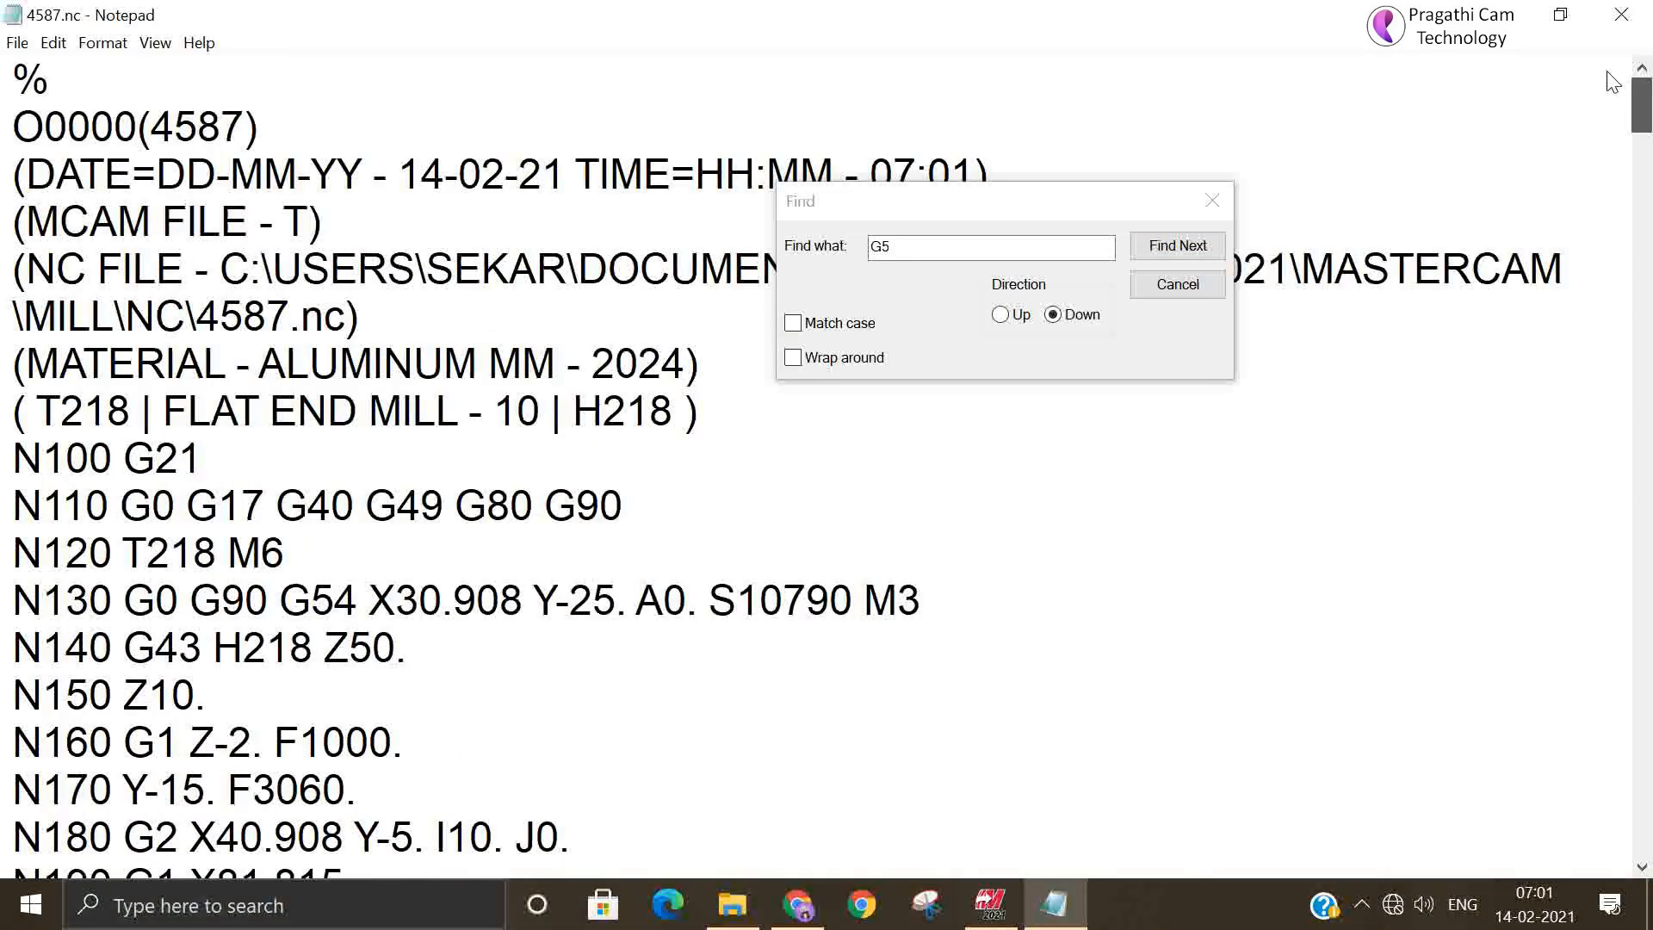
left_click(224, 223)
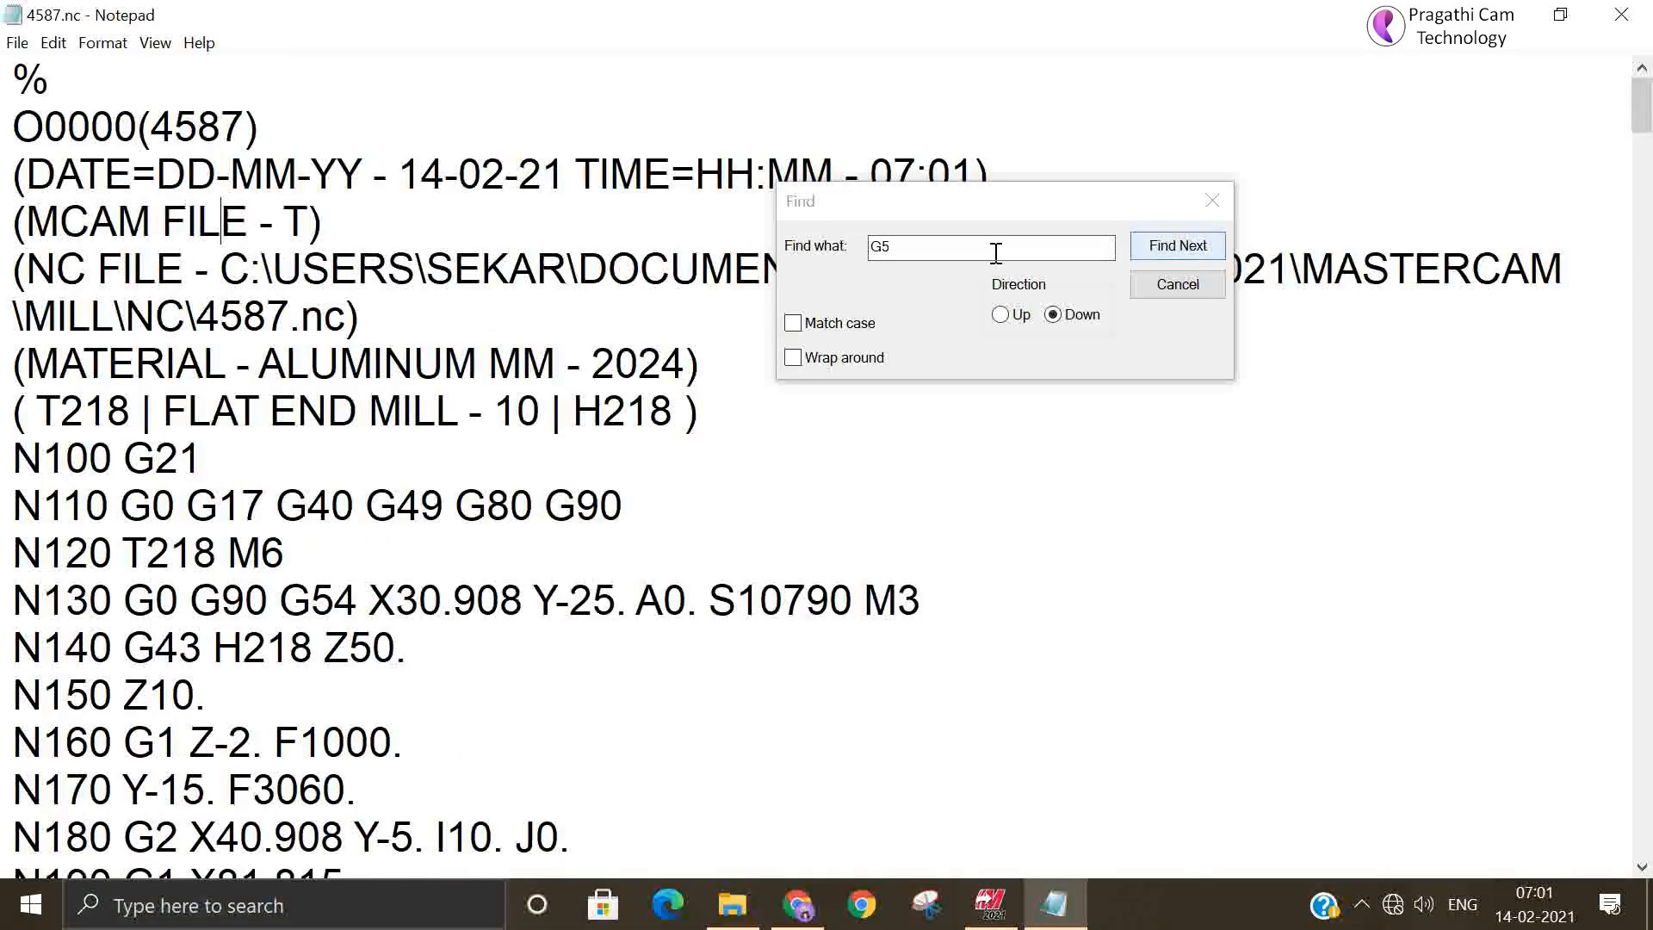
left_click(1155, 250)
left_click(1176, 246)
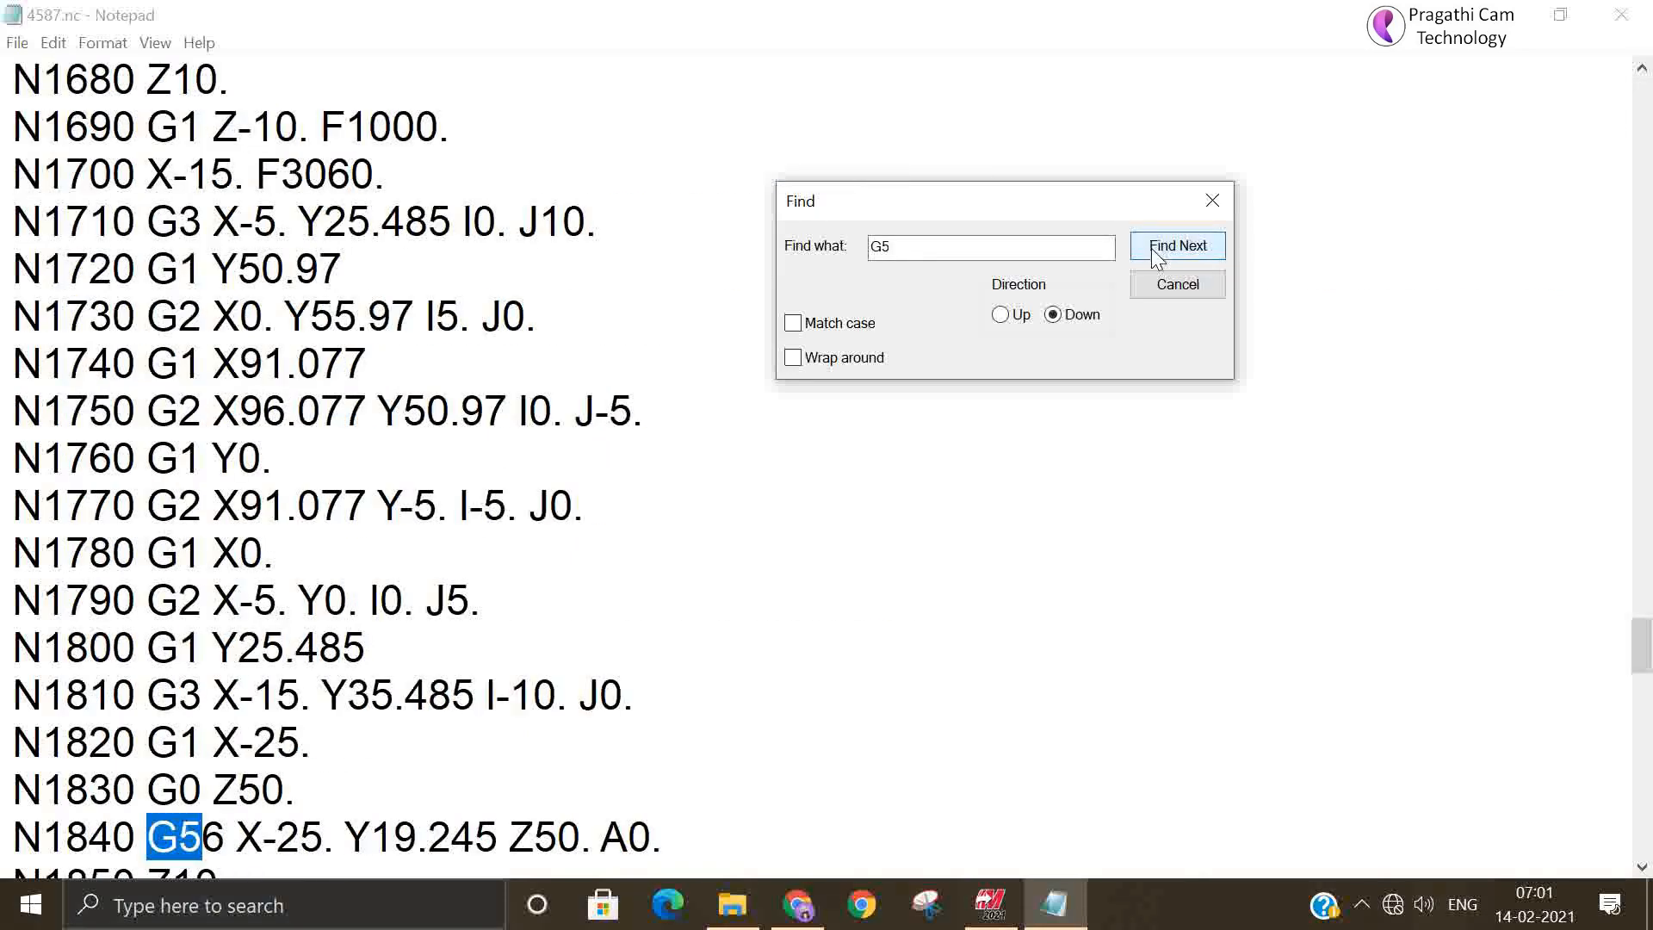
left_click(1176, 247)
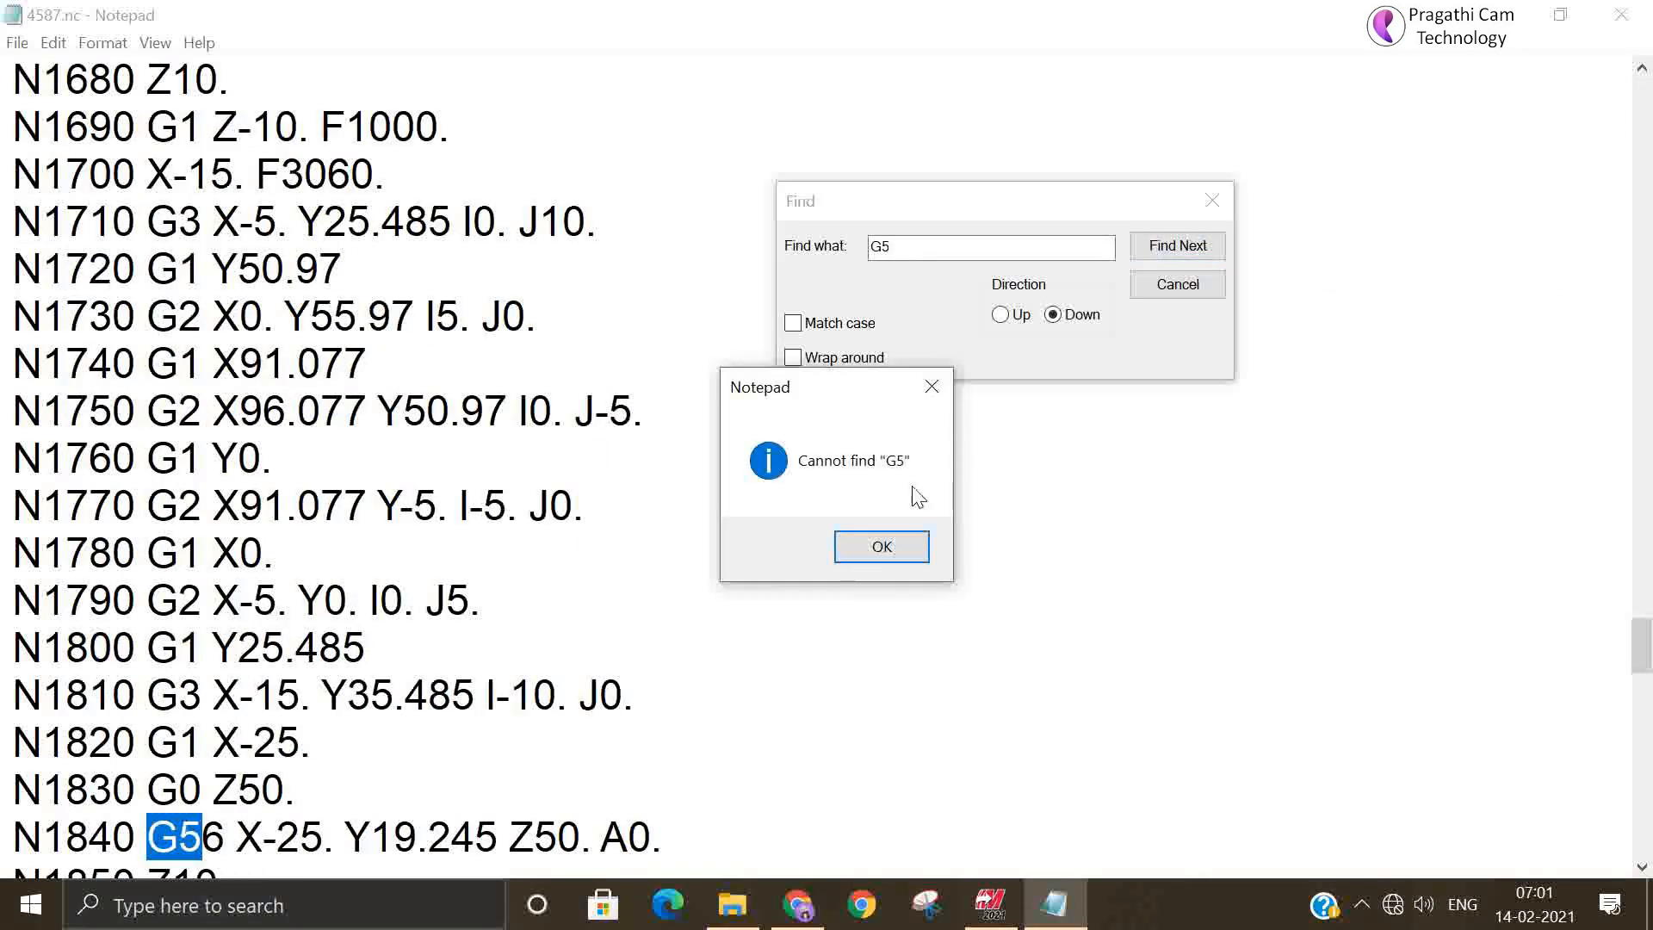
left_click(905, 546)
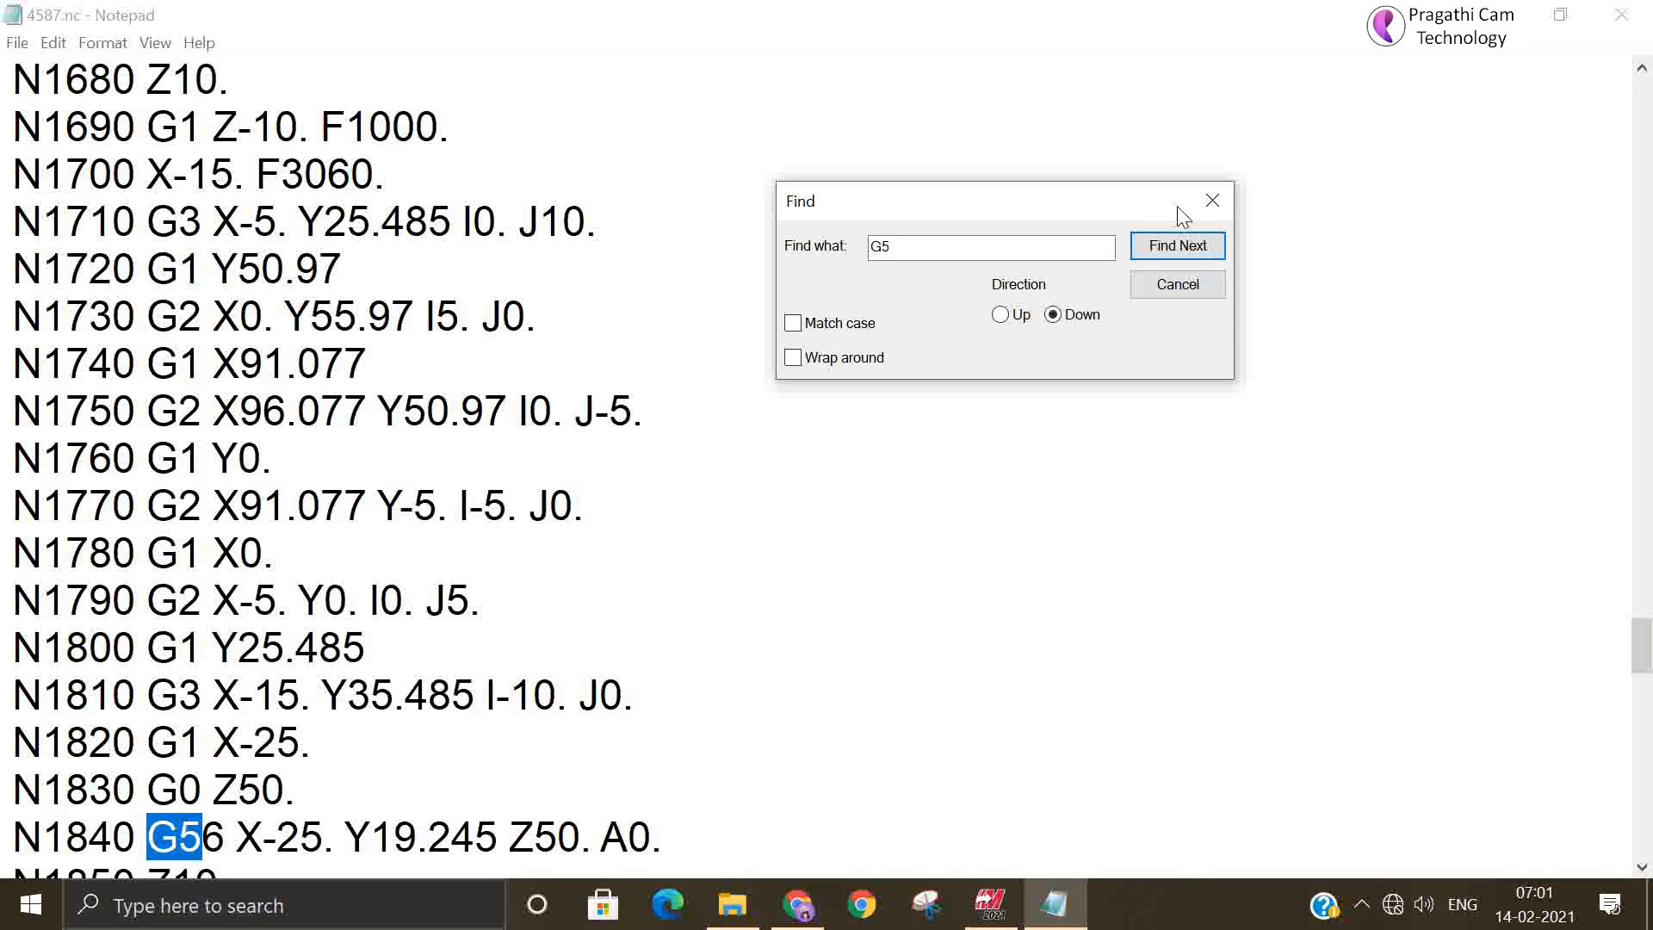
left_click(1212, 201)
left_click(1620, 14)
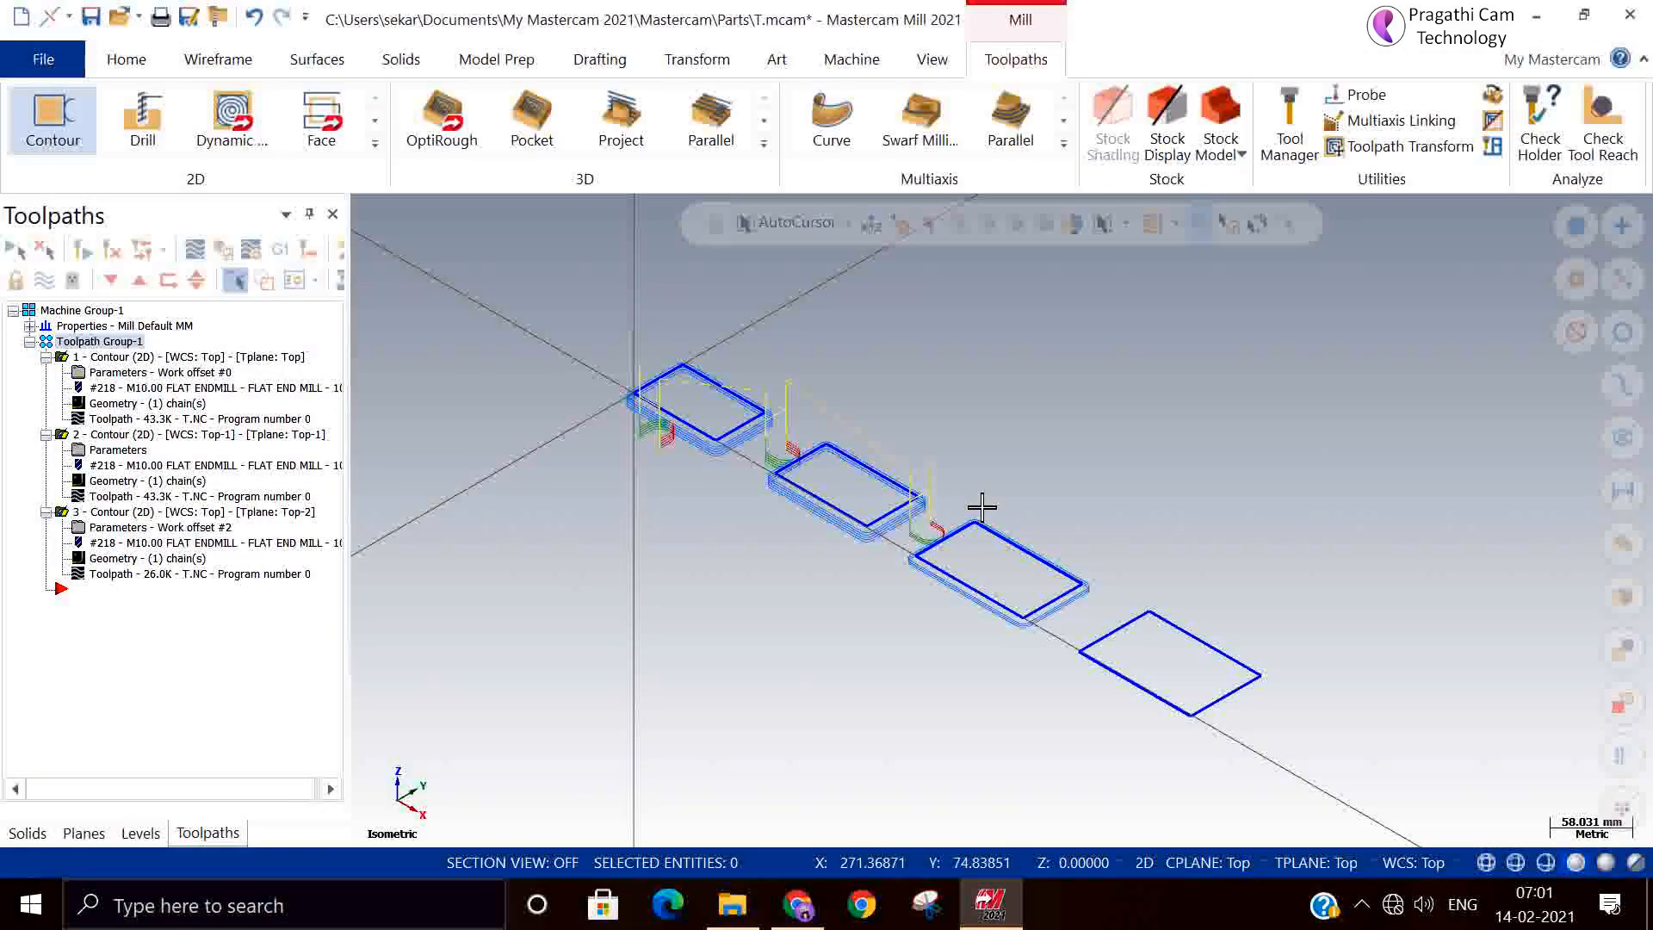
Reselect Top-1 as the second contour's tool plane and pick the plane origin at the second rectangle's corner.
left_click(163, 447)
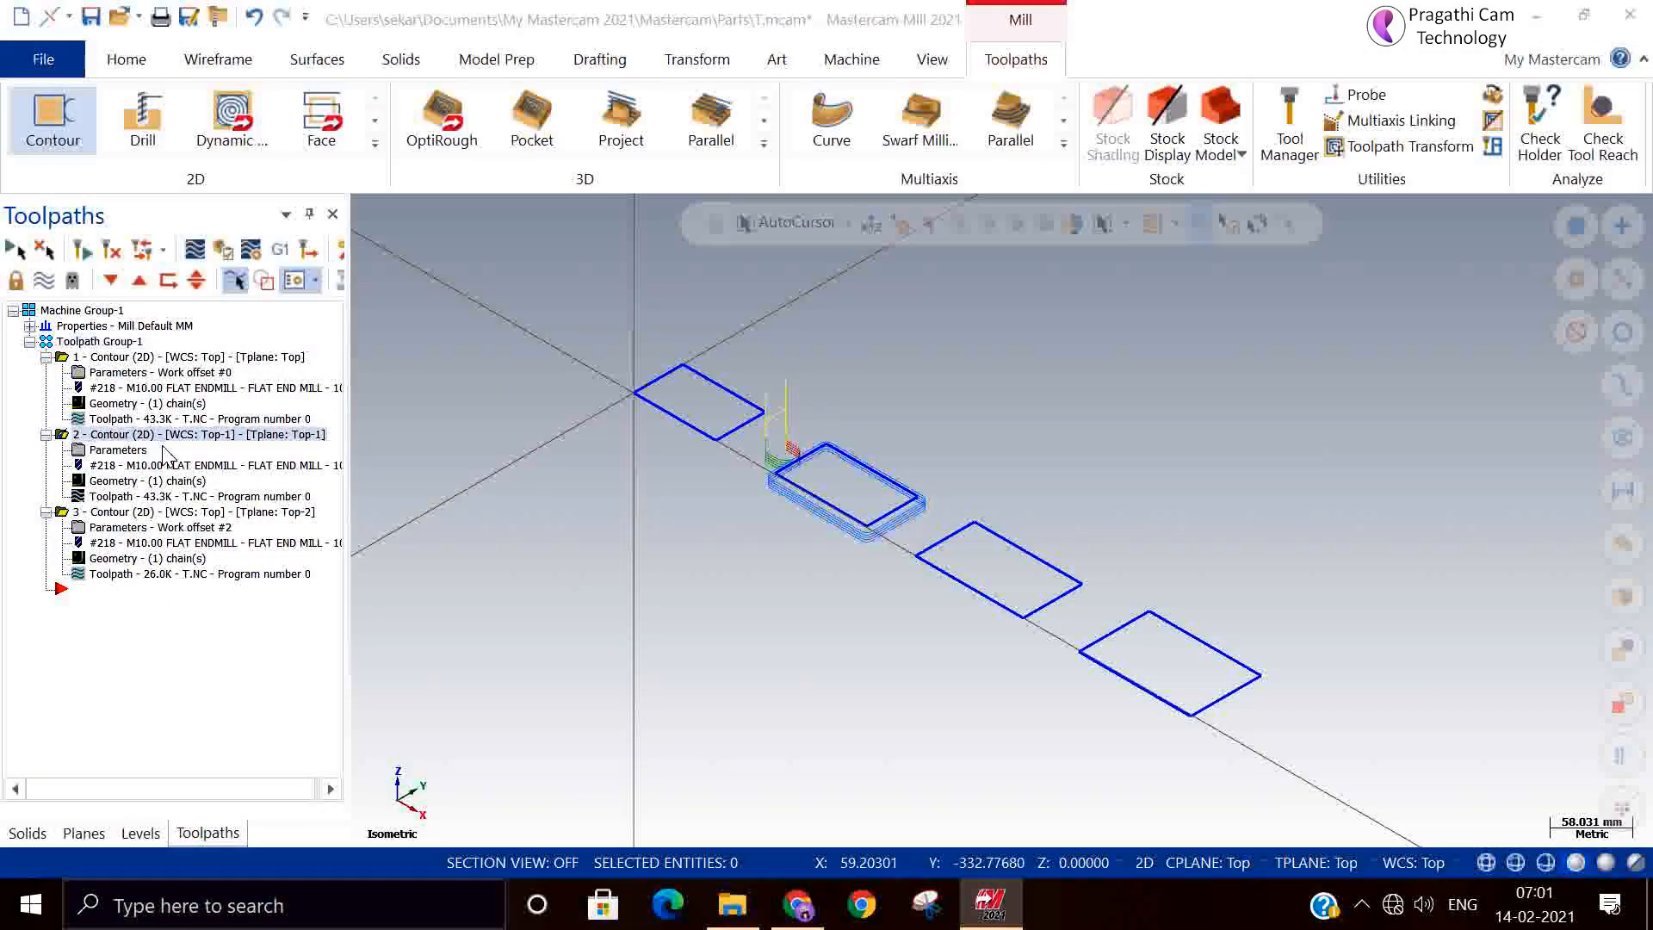
left_click(163, 449)
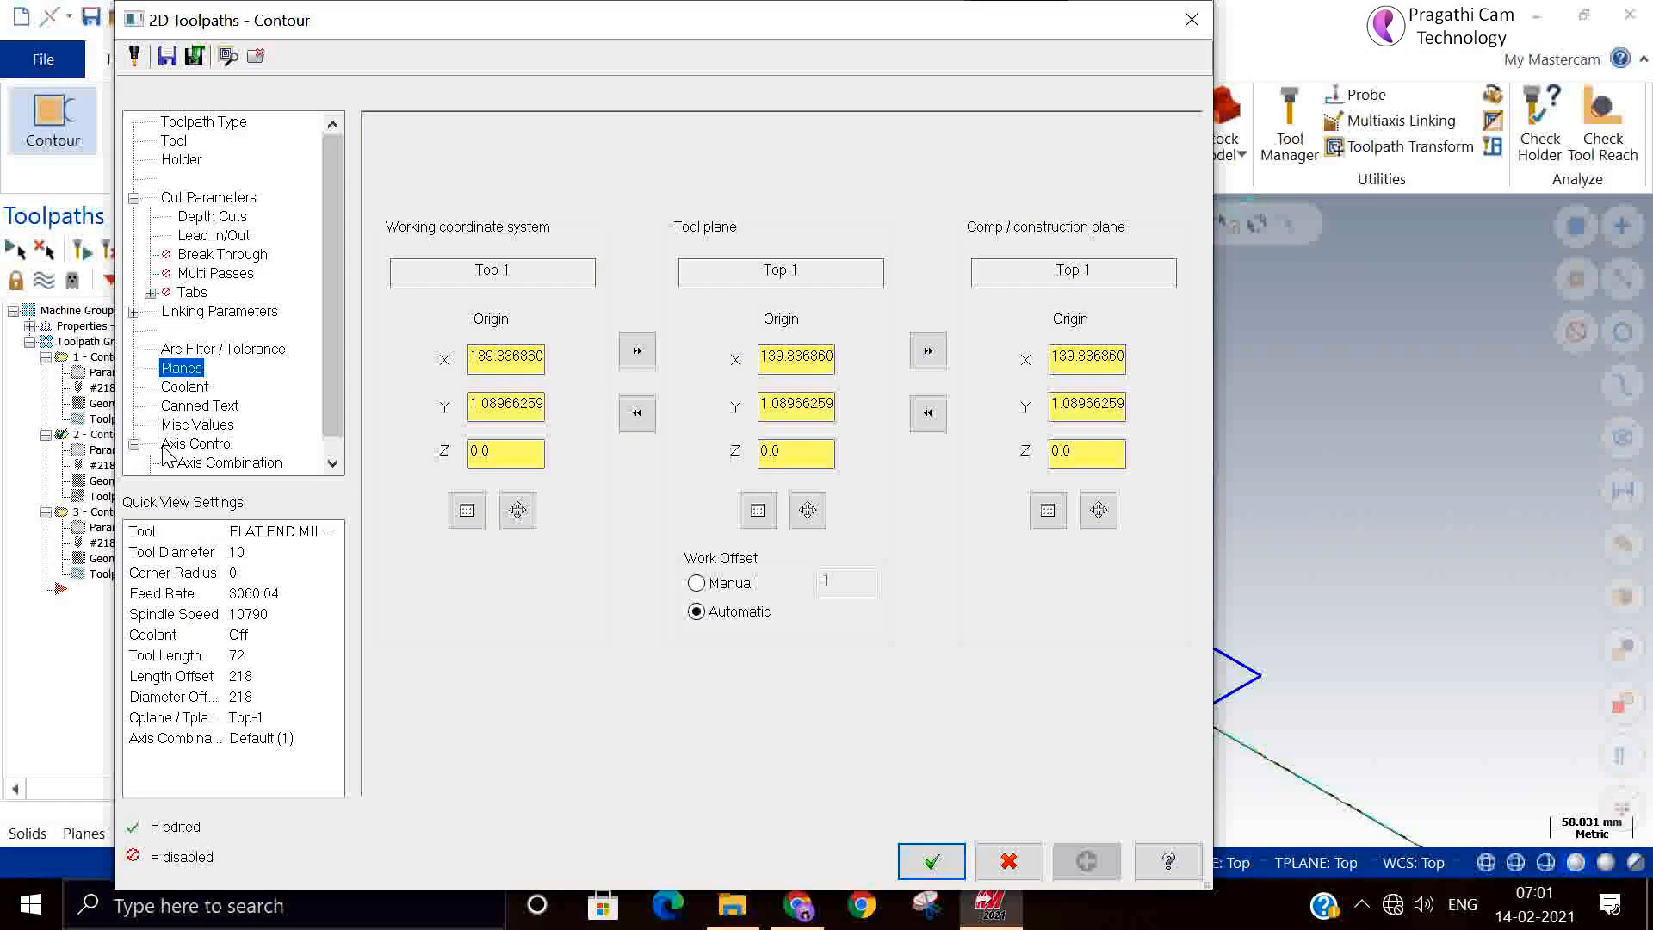
left_click(758, 511)
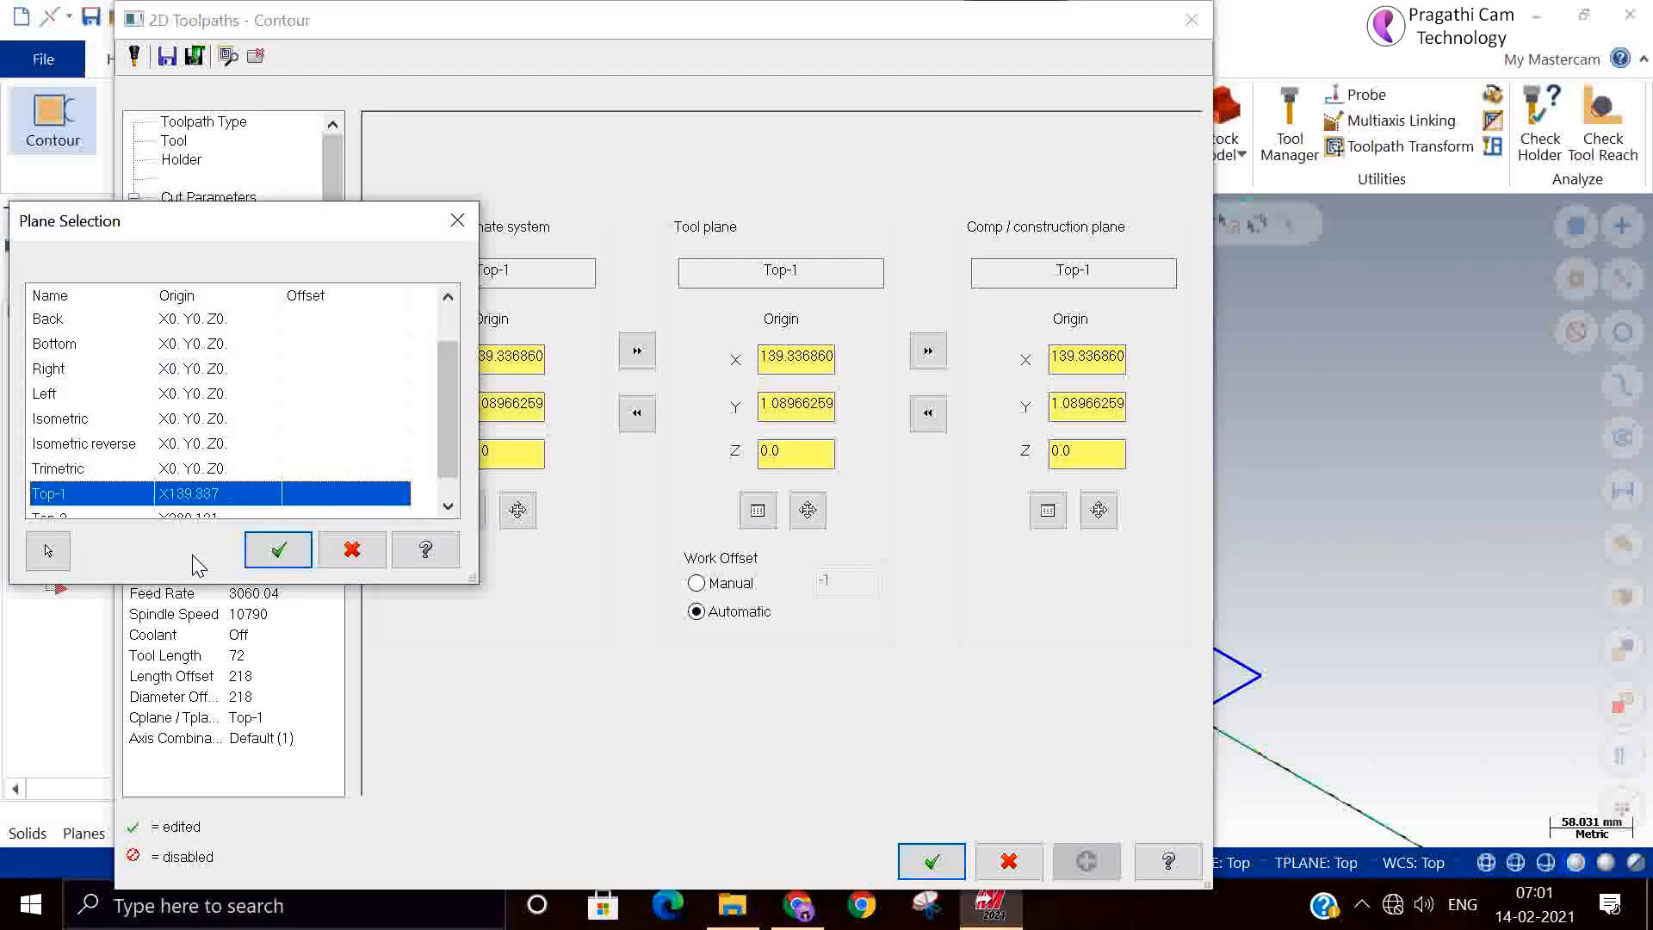
left_click(277, 551)
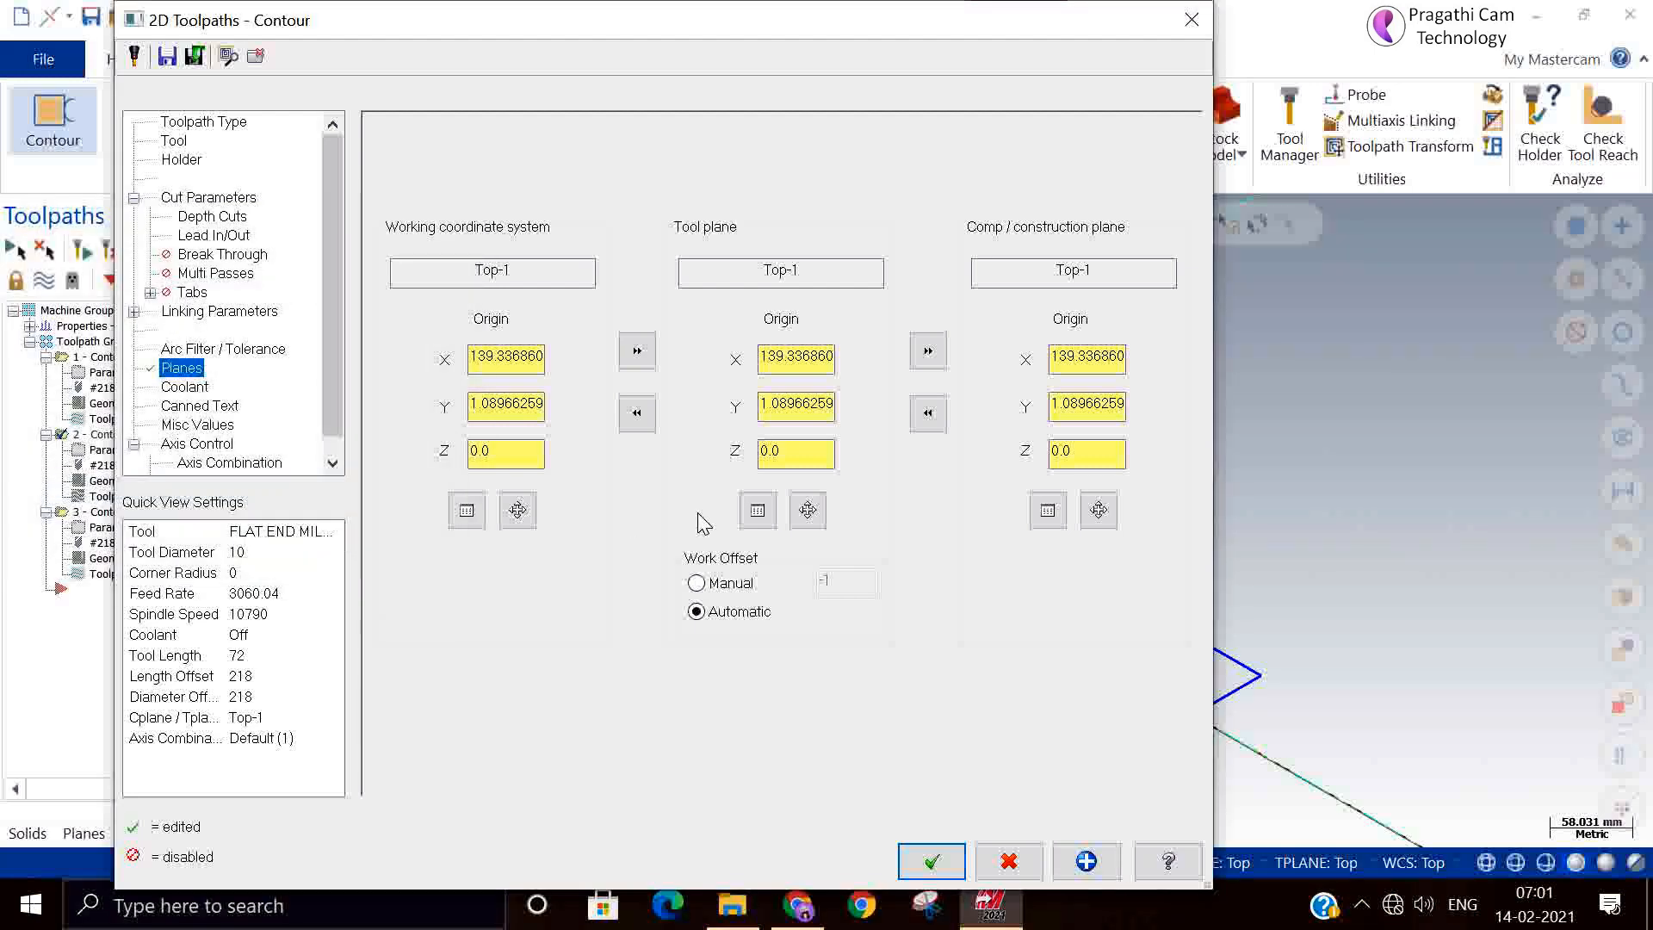
left_click(822, 513)
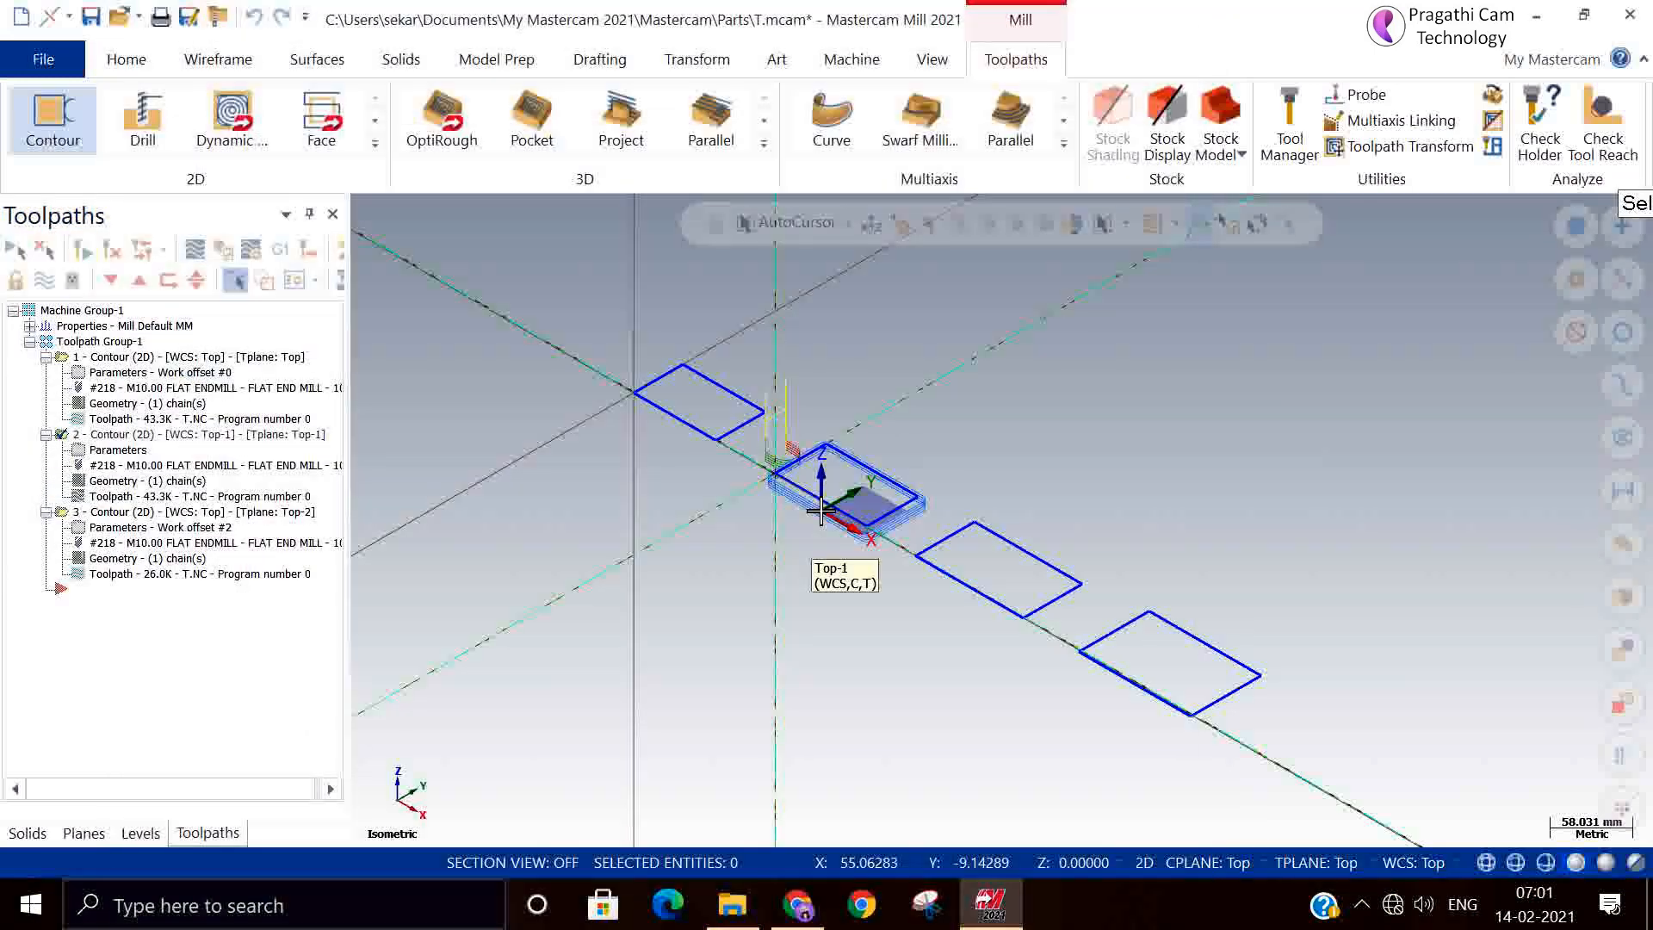
left_click(774, 473)
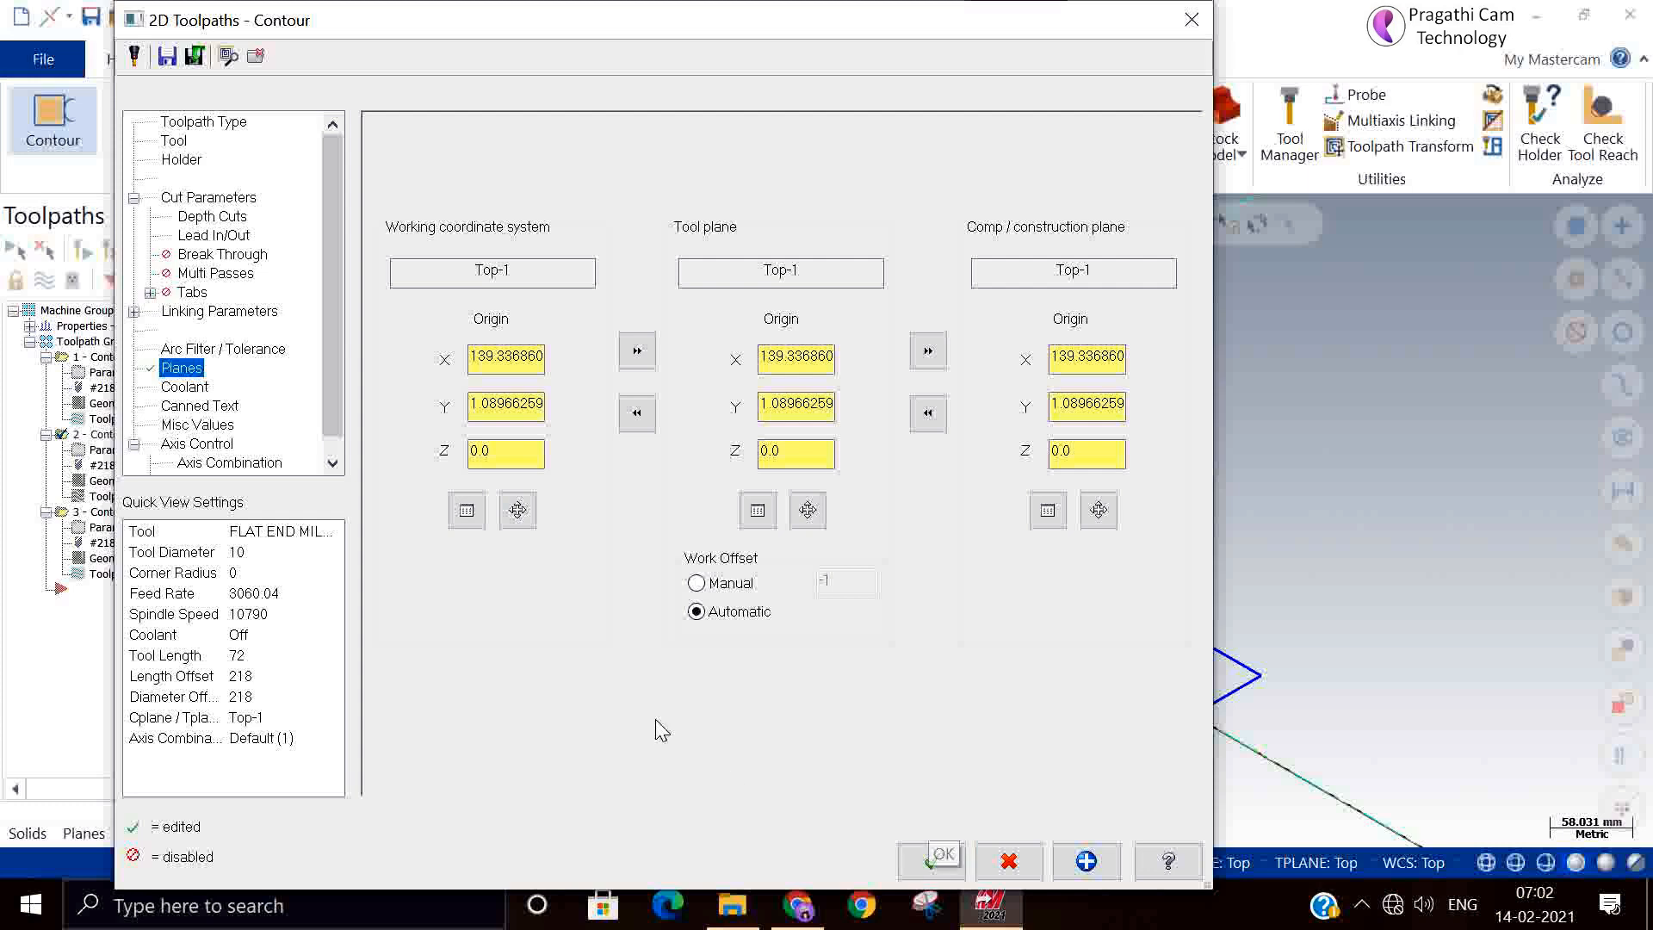
Set the second contour's working coordinate system to Top with origin X 0 and Y 0, and accept the contour parameters.
left_click_drag(475, 358, 608, 358)
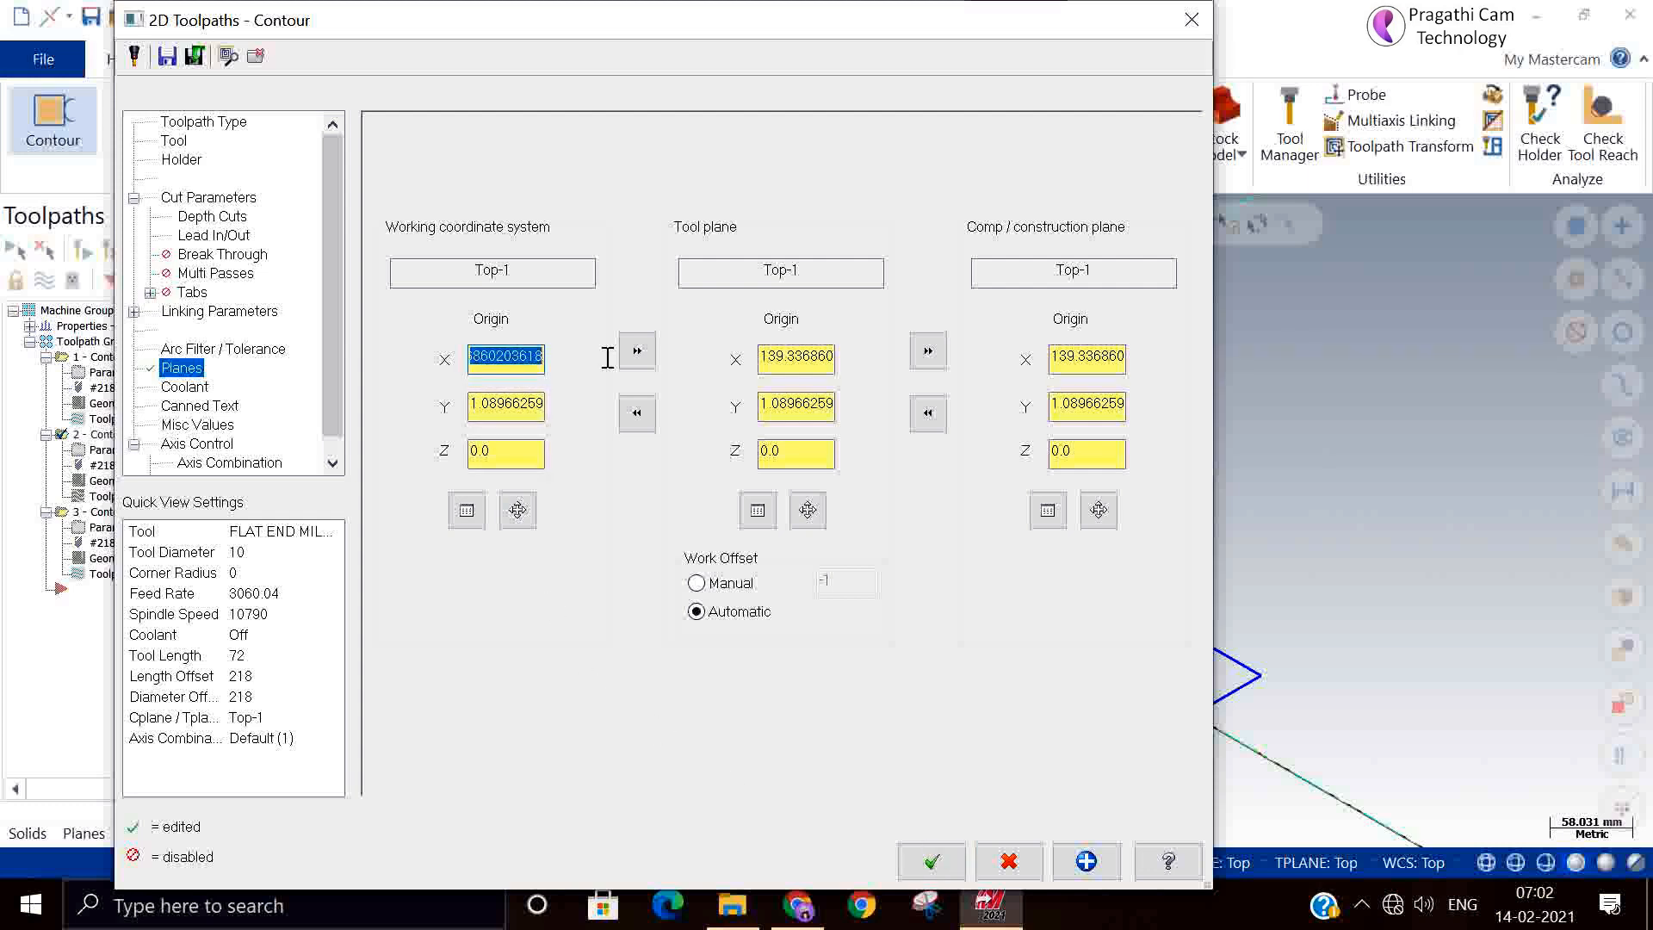
type("0")
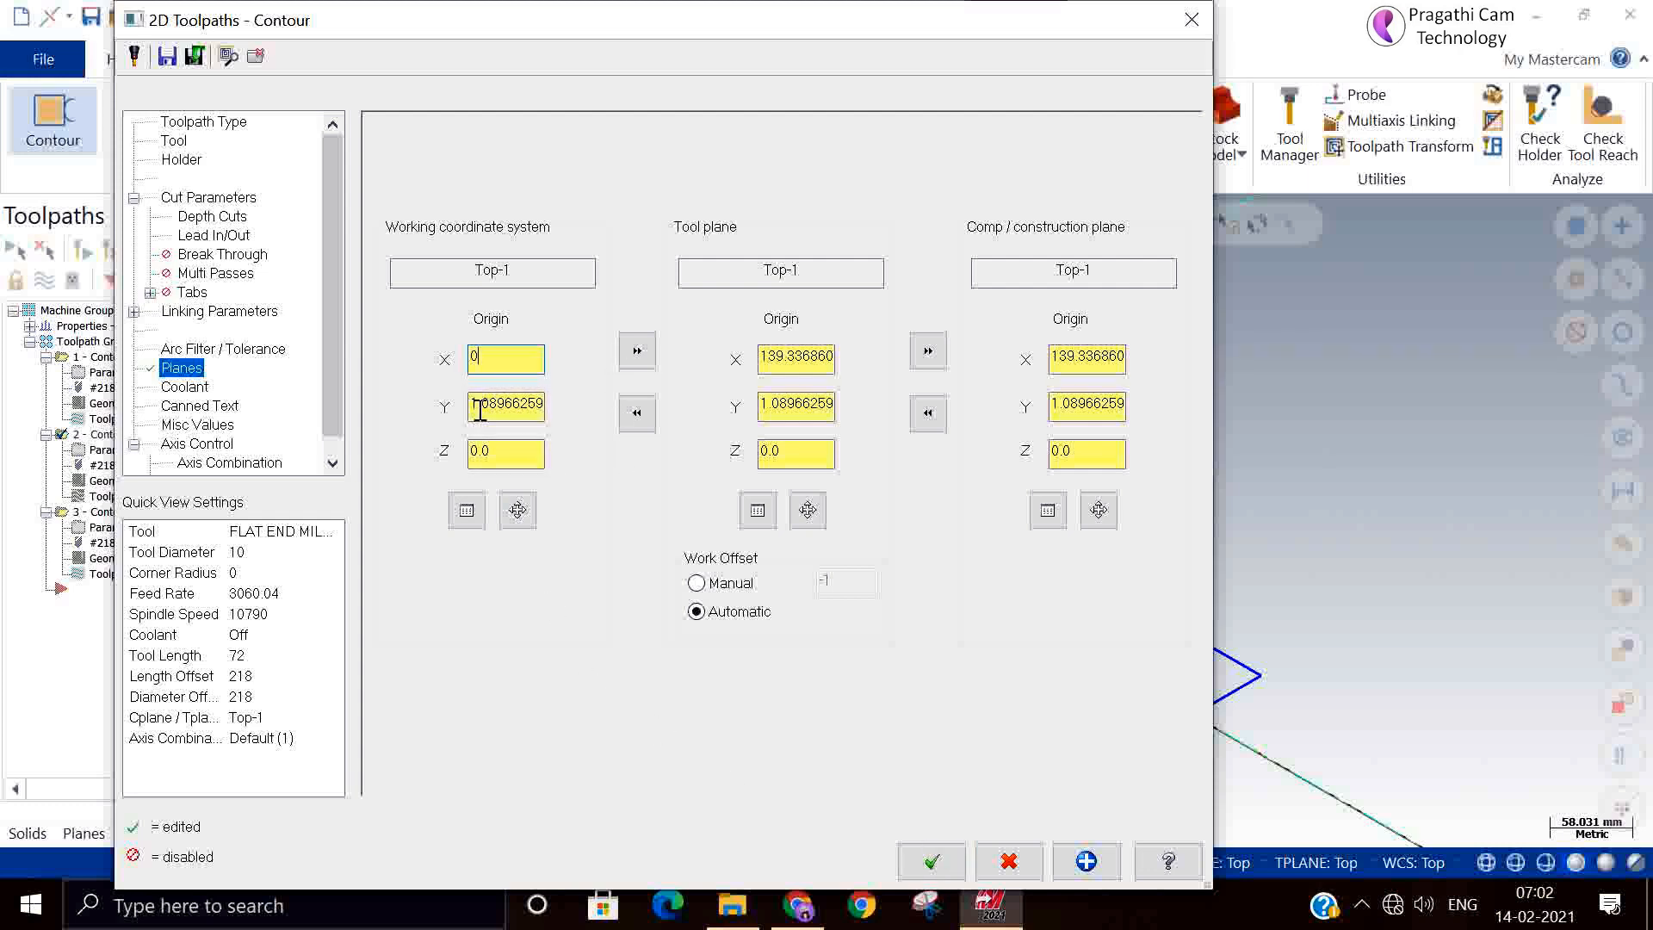
left_click_drag(474, 408, 601, 410)
type("0")
key("Tab")
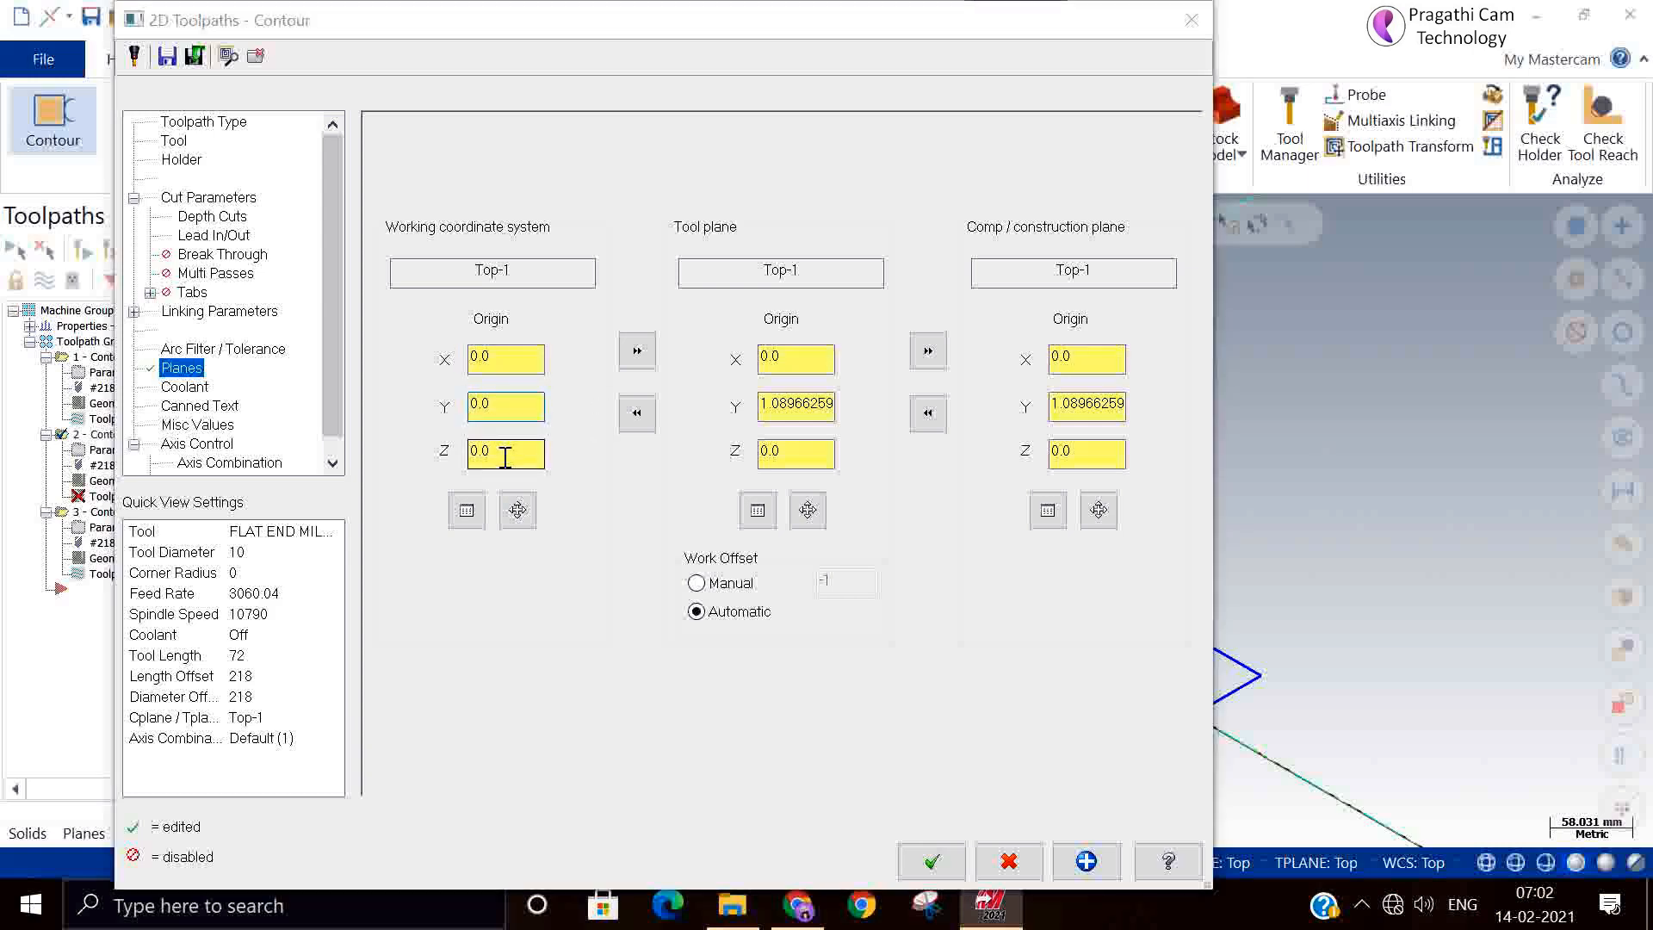
left_click(904, 507)
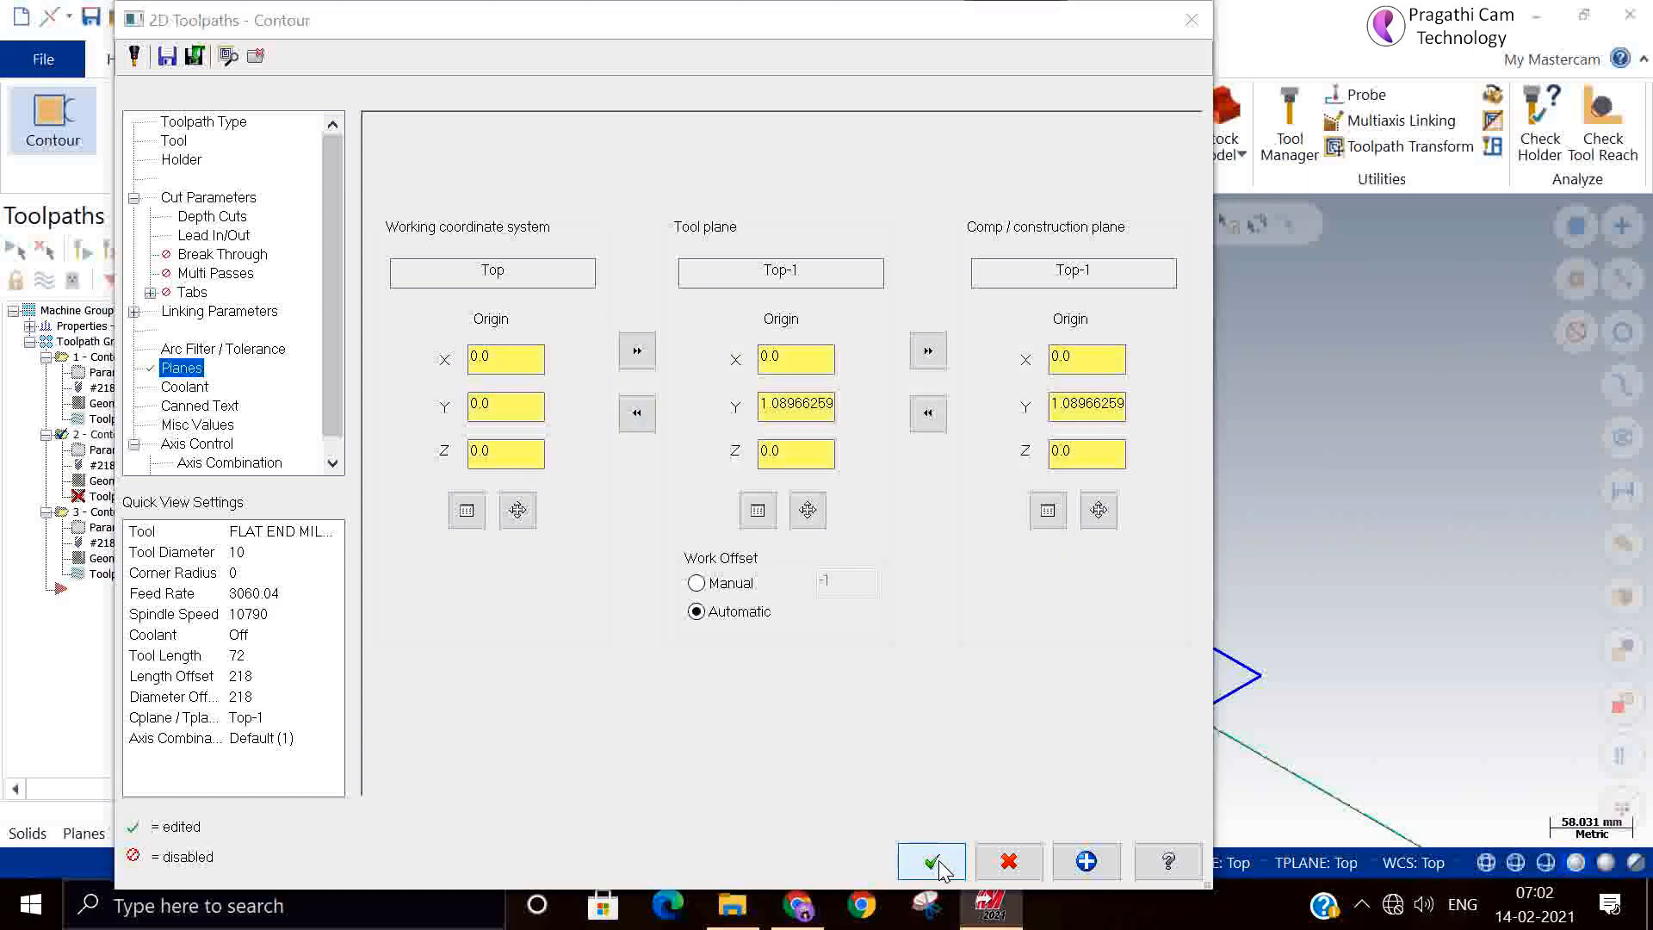
left_click(933, 861)
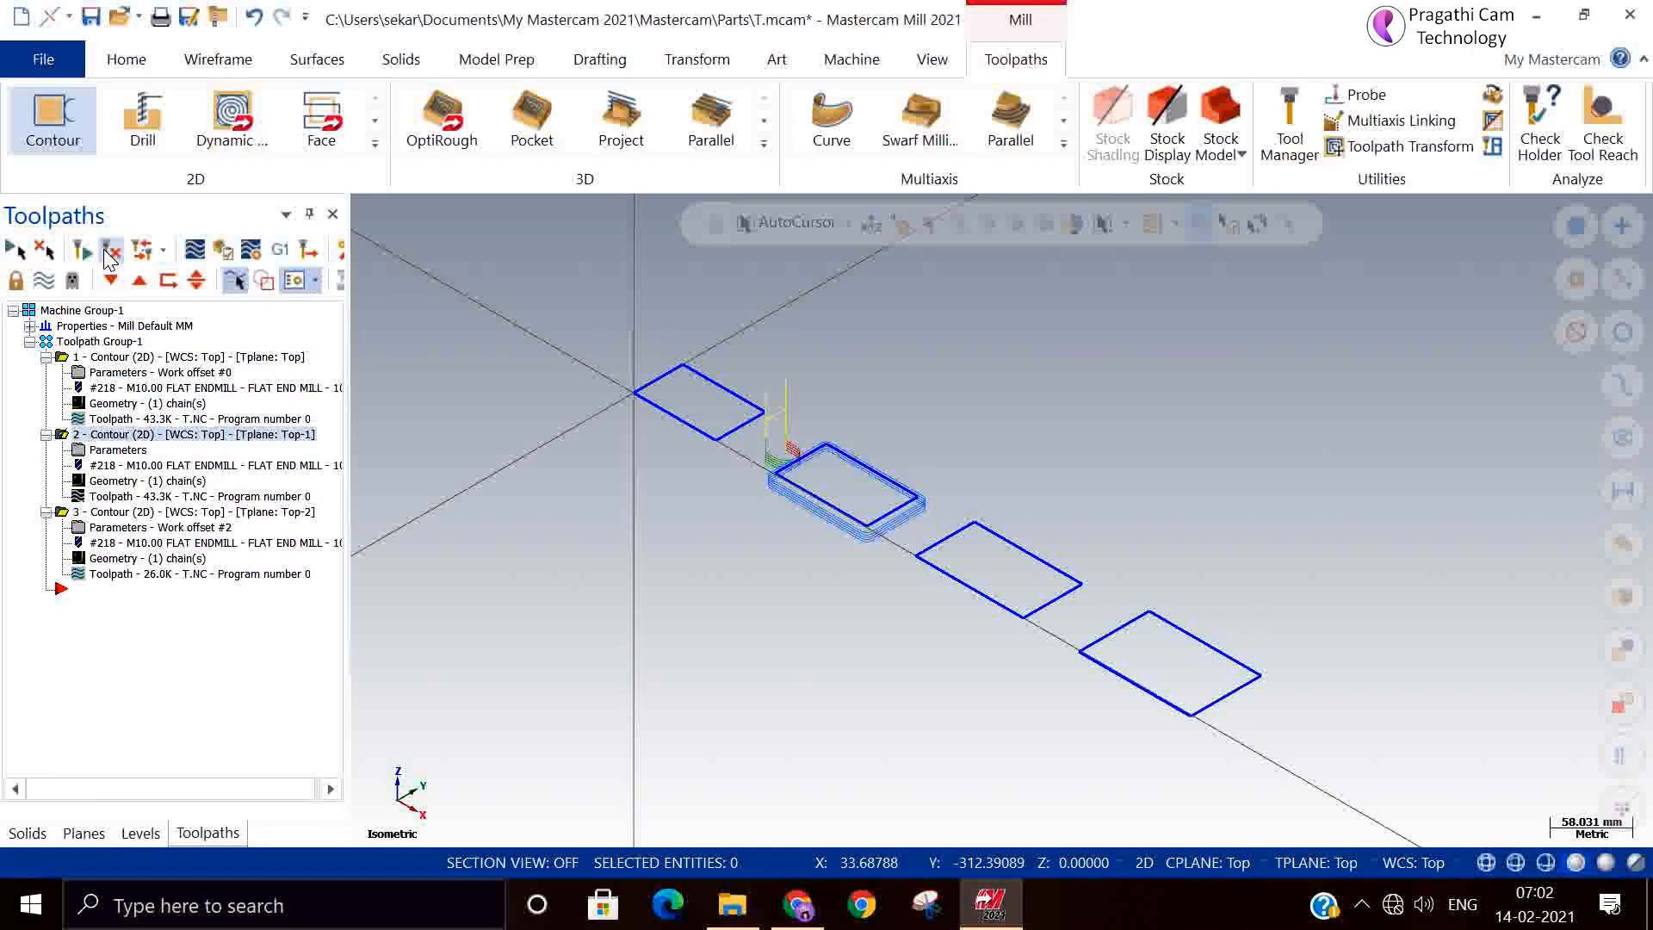
Review the planes, origins and work offset settings of the third, first and second contour operations in turn.
left_click(89, 529)
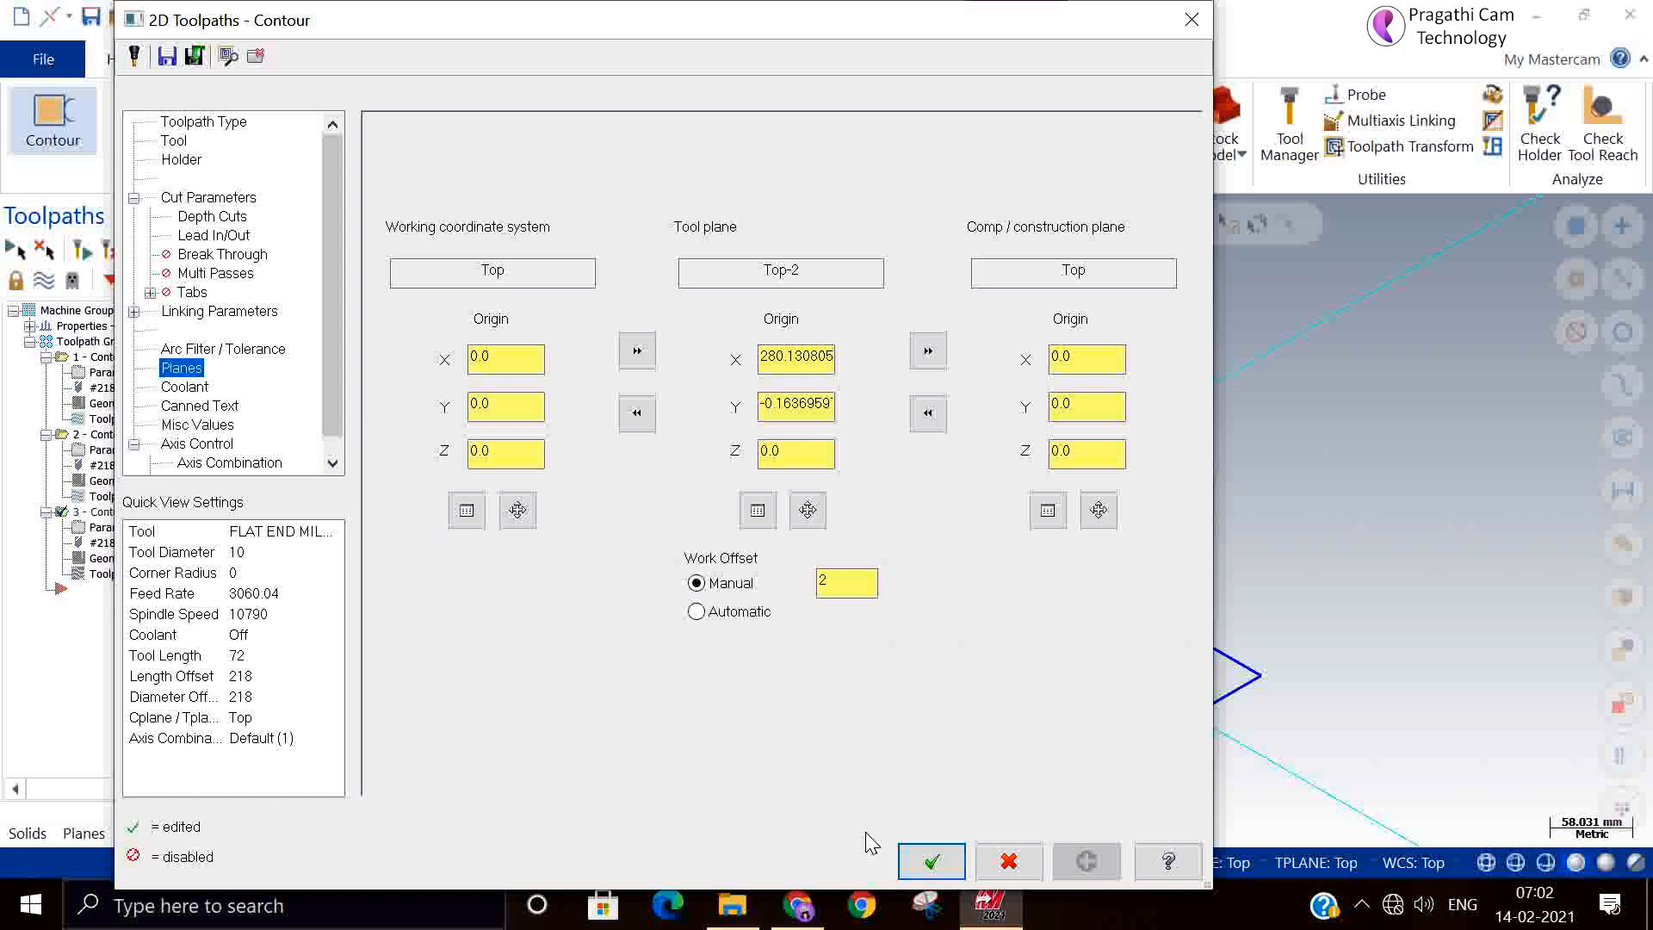
left_click(920, 860)
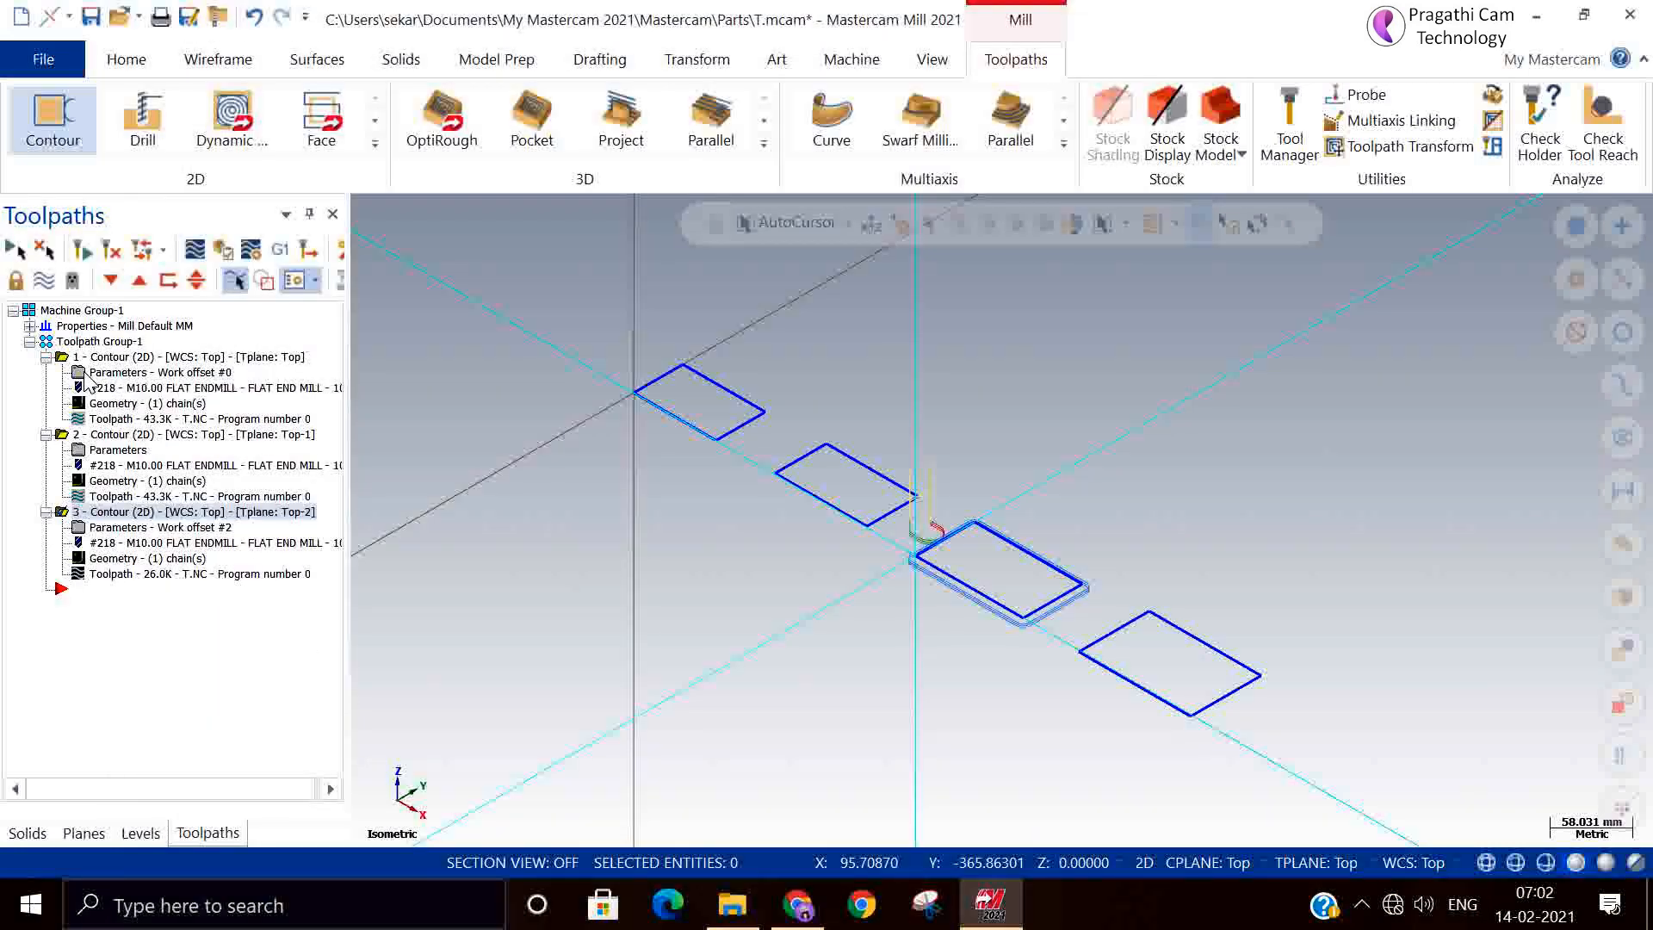
left_click(118, 372)
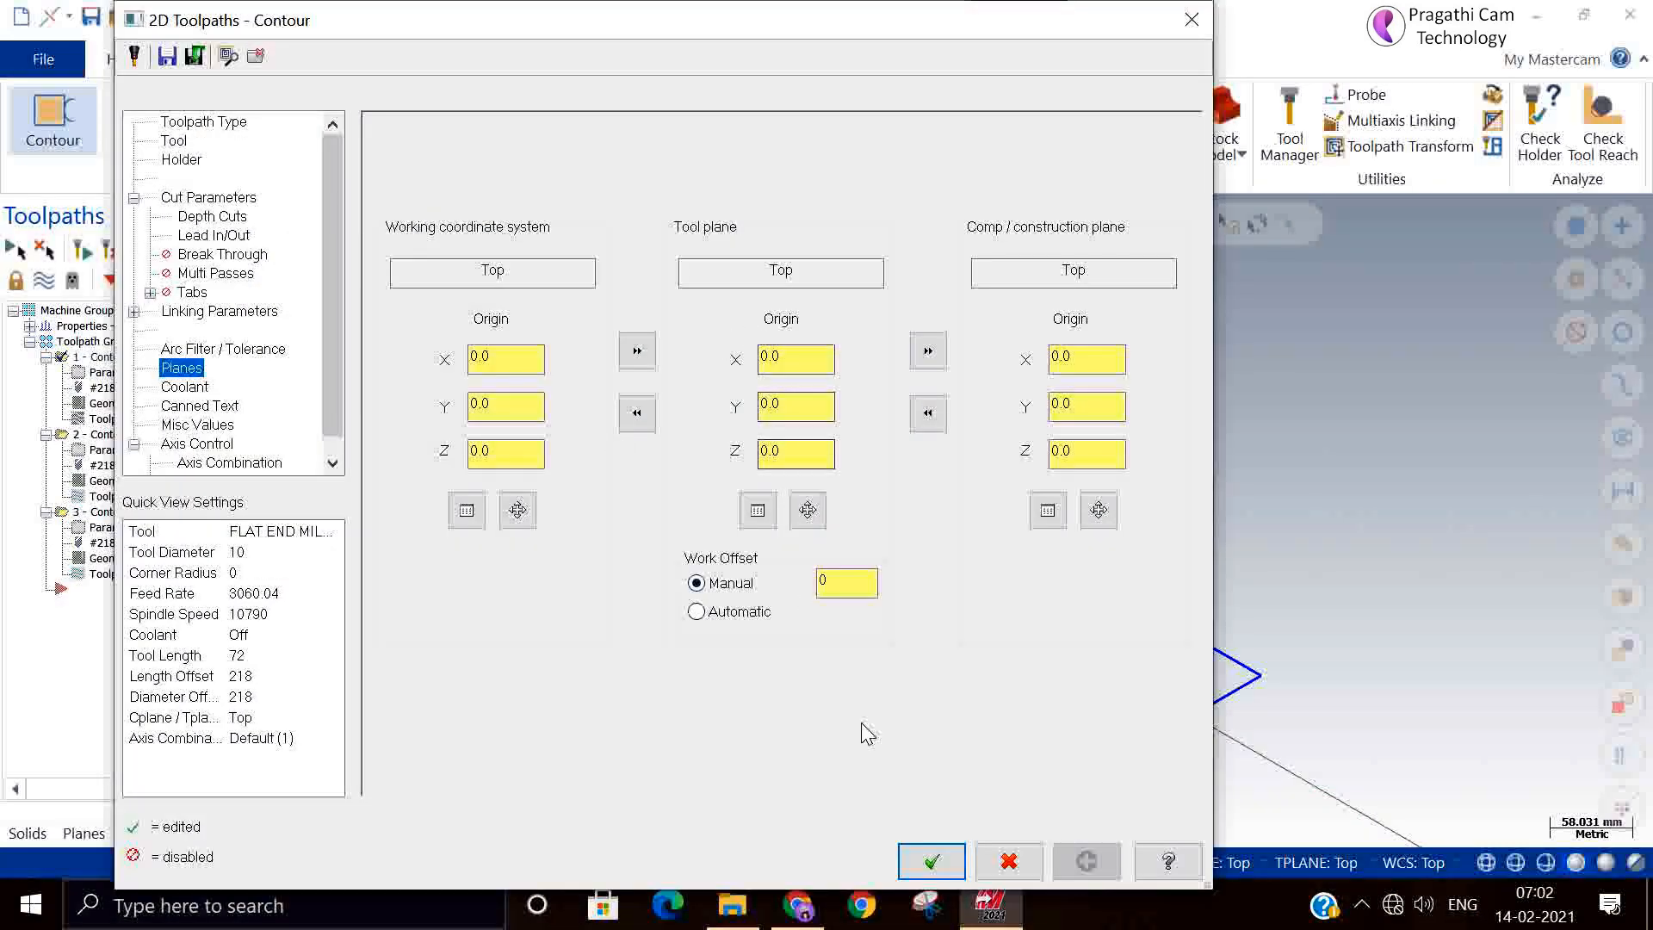
left_click(902, 869)
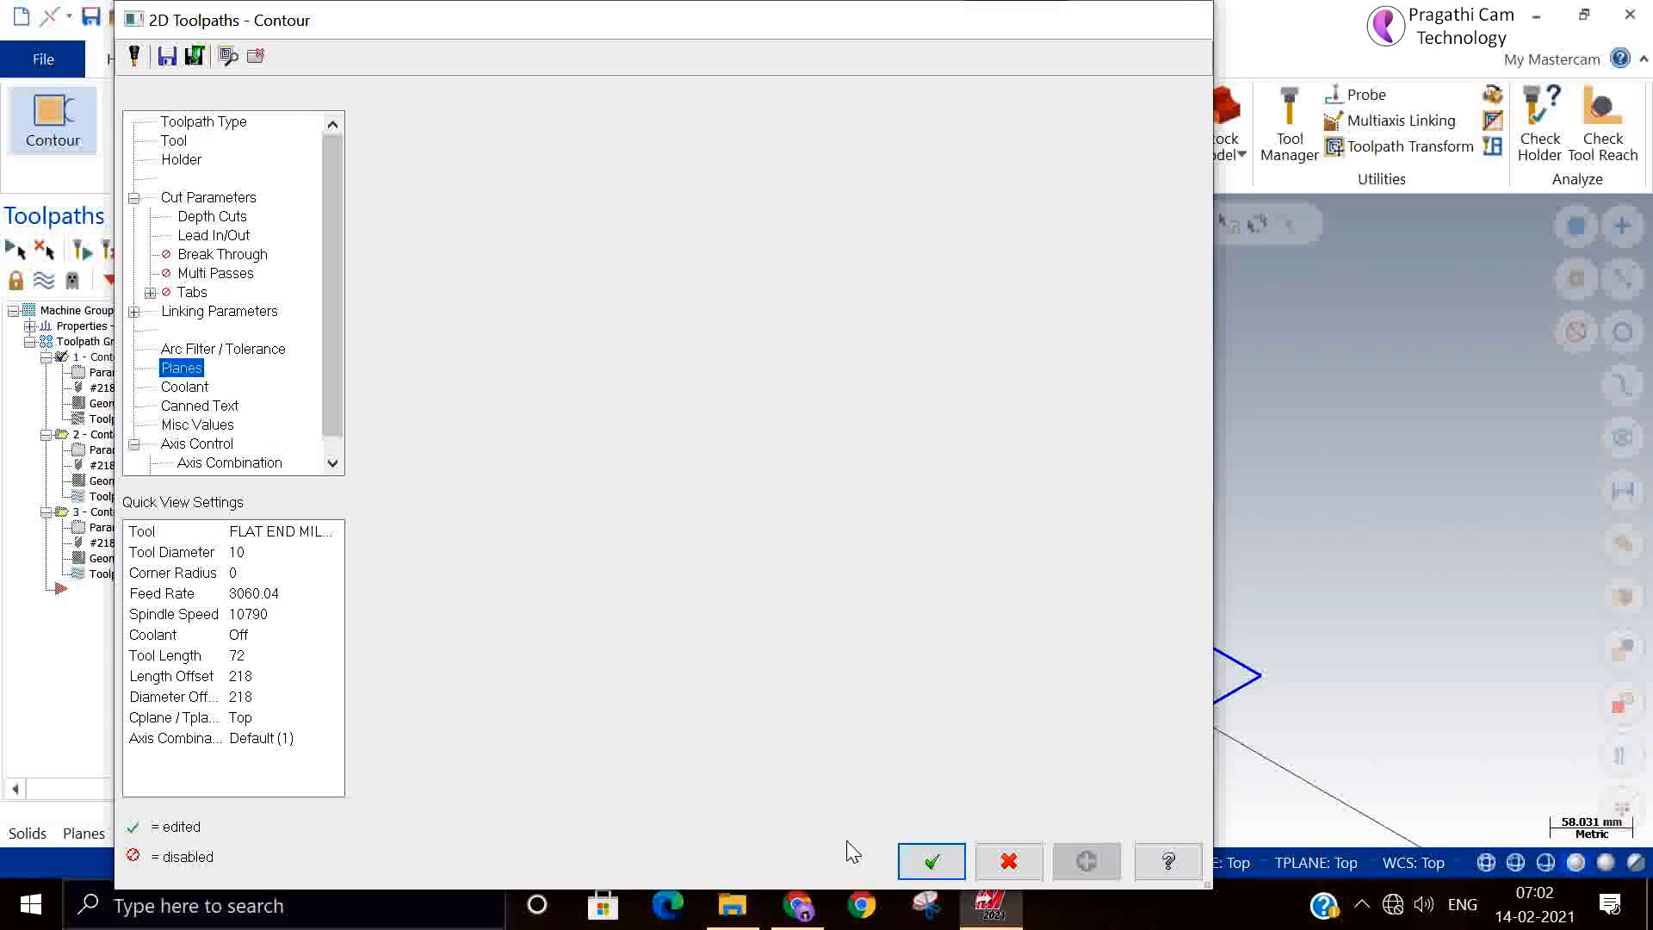
left_click(86, 449)
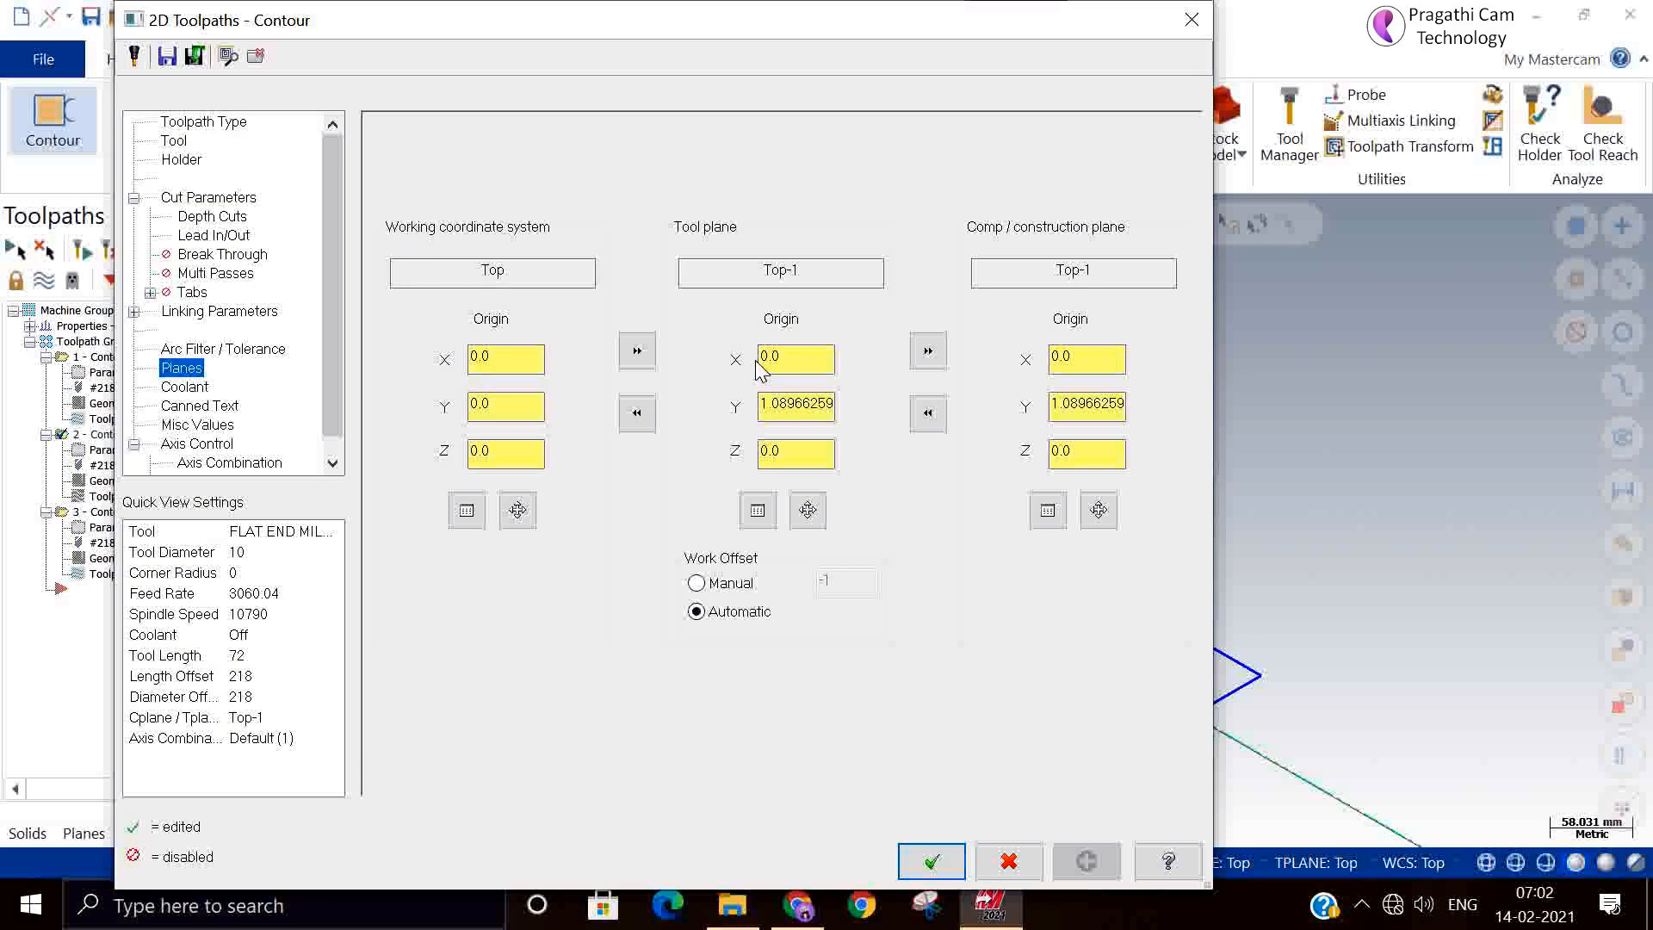
left_click(930, 860)
left_click(79, 527)
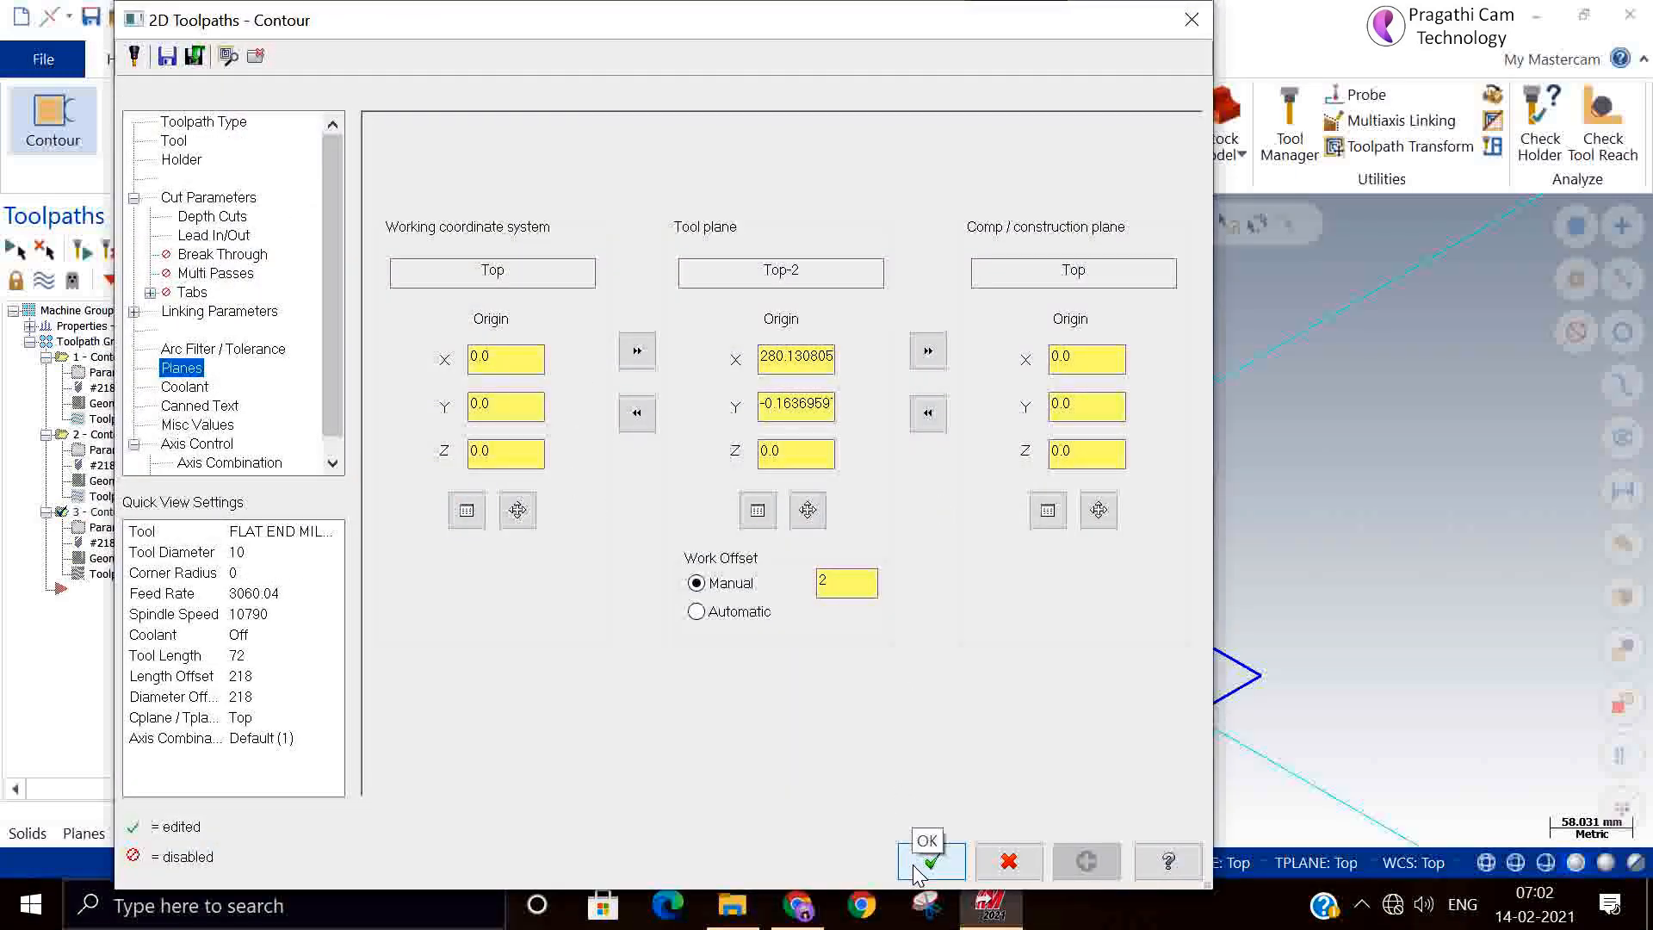
left_click(913, 864)
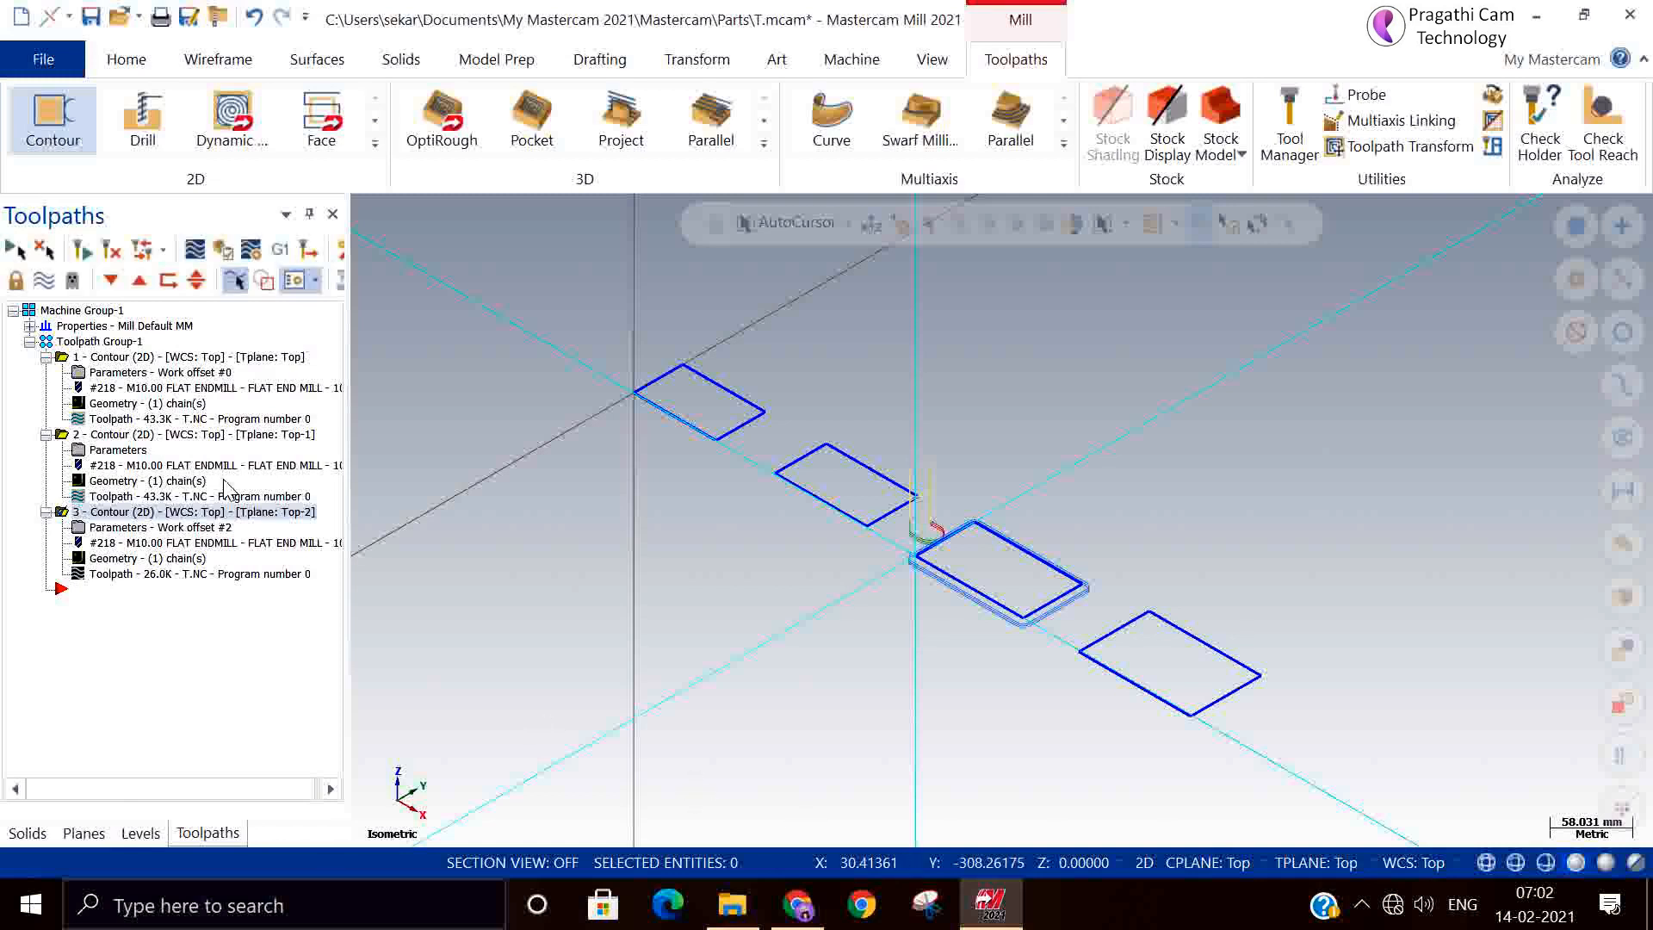
Regenerate all operations in Toolpath Group-1 and post them to the NC file 4586.nc, replacing the existing file.
left_click(115, 343)
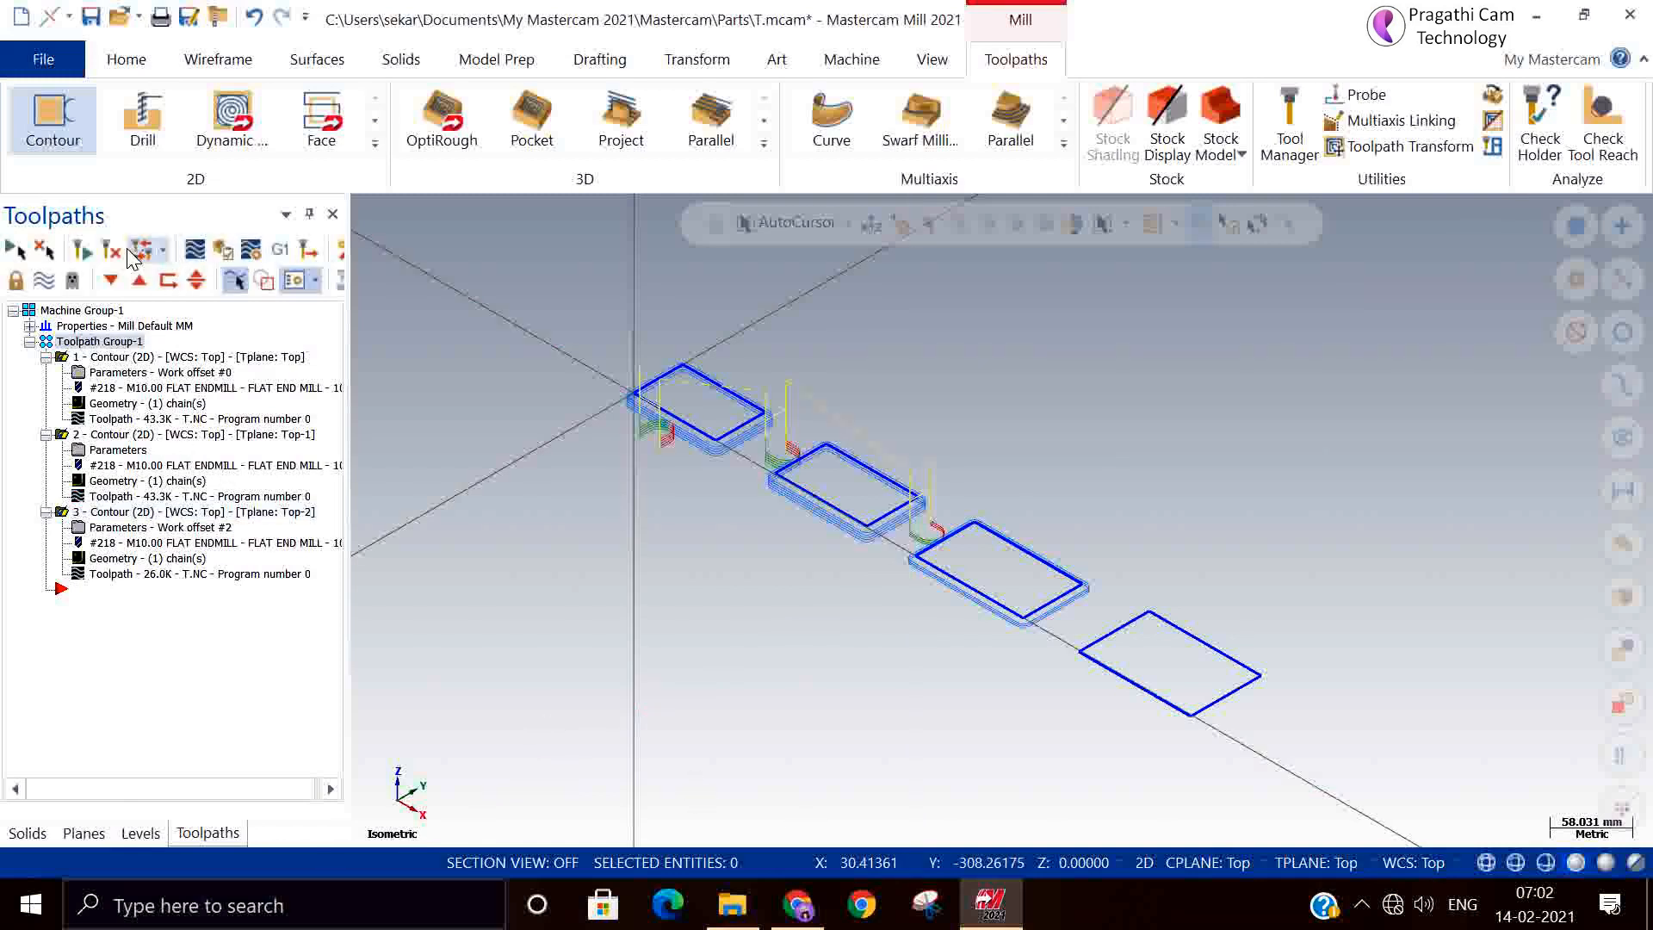
left_click(80, 251)
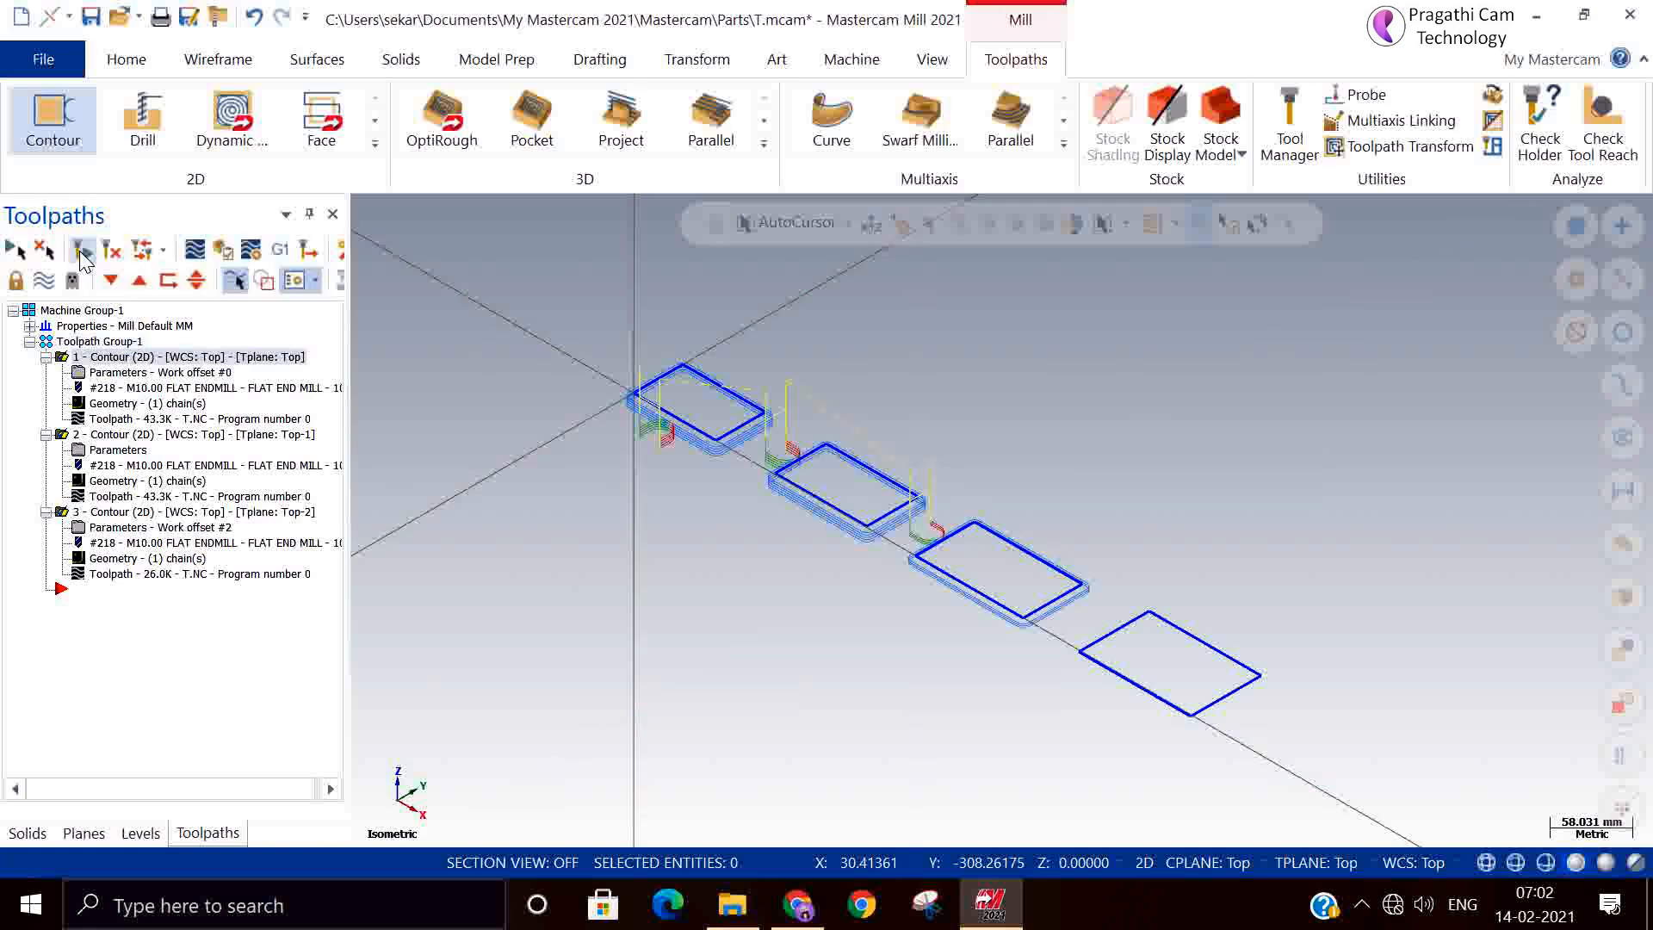
left_click(273, 250)
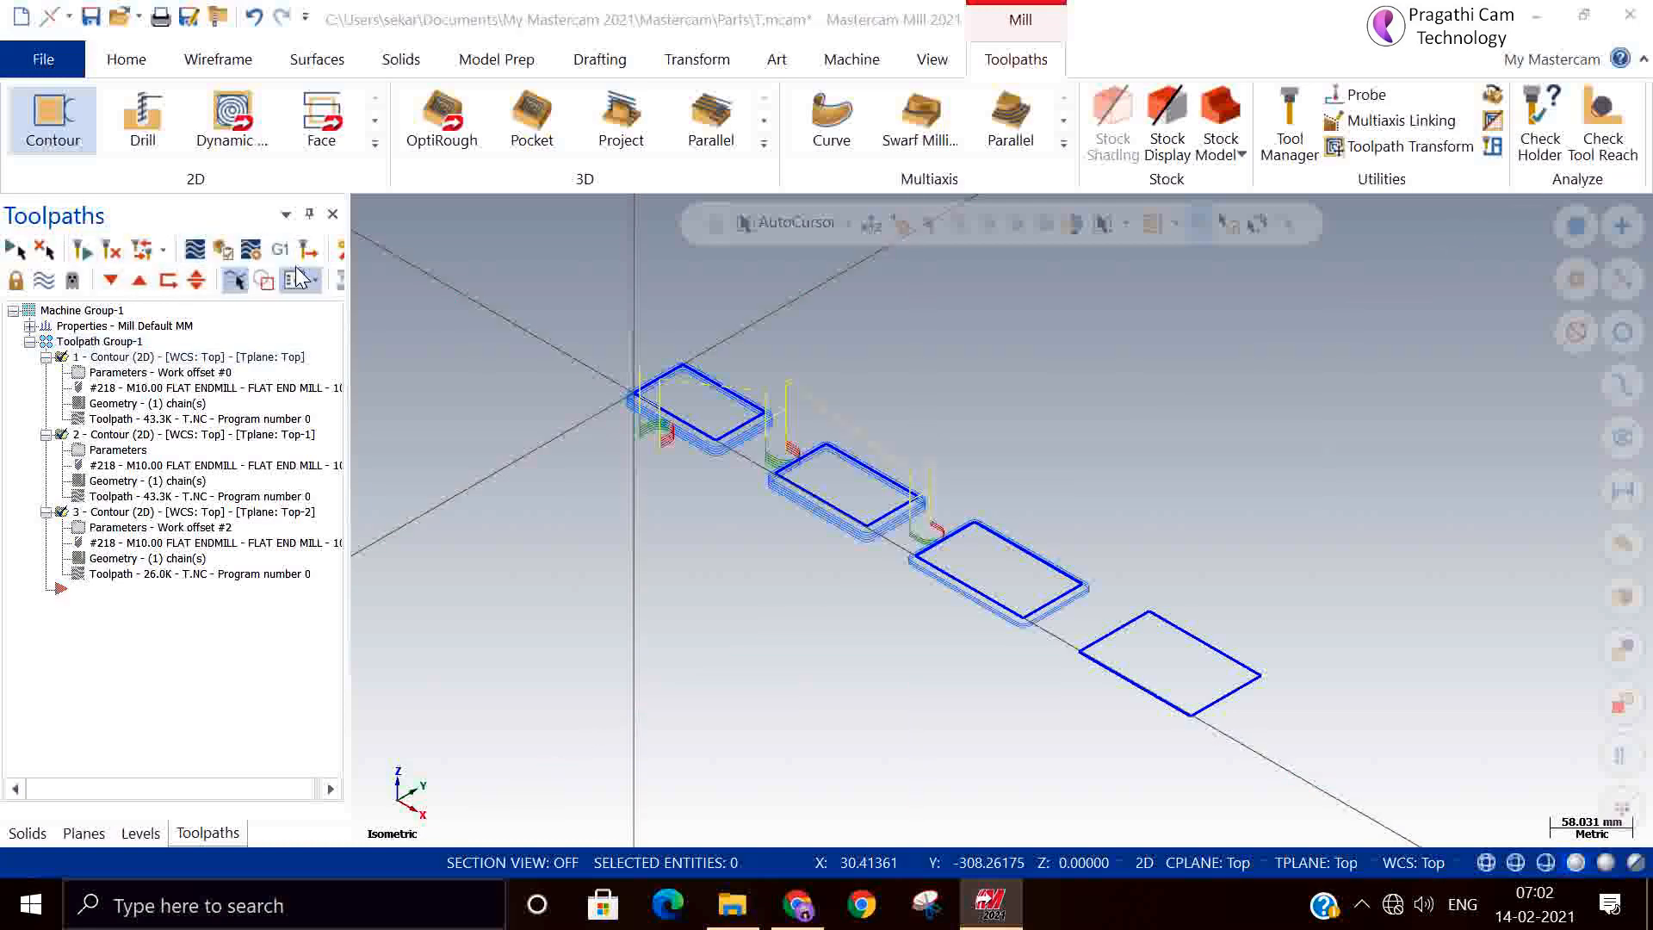
left_click(169, 729)
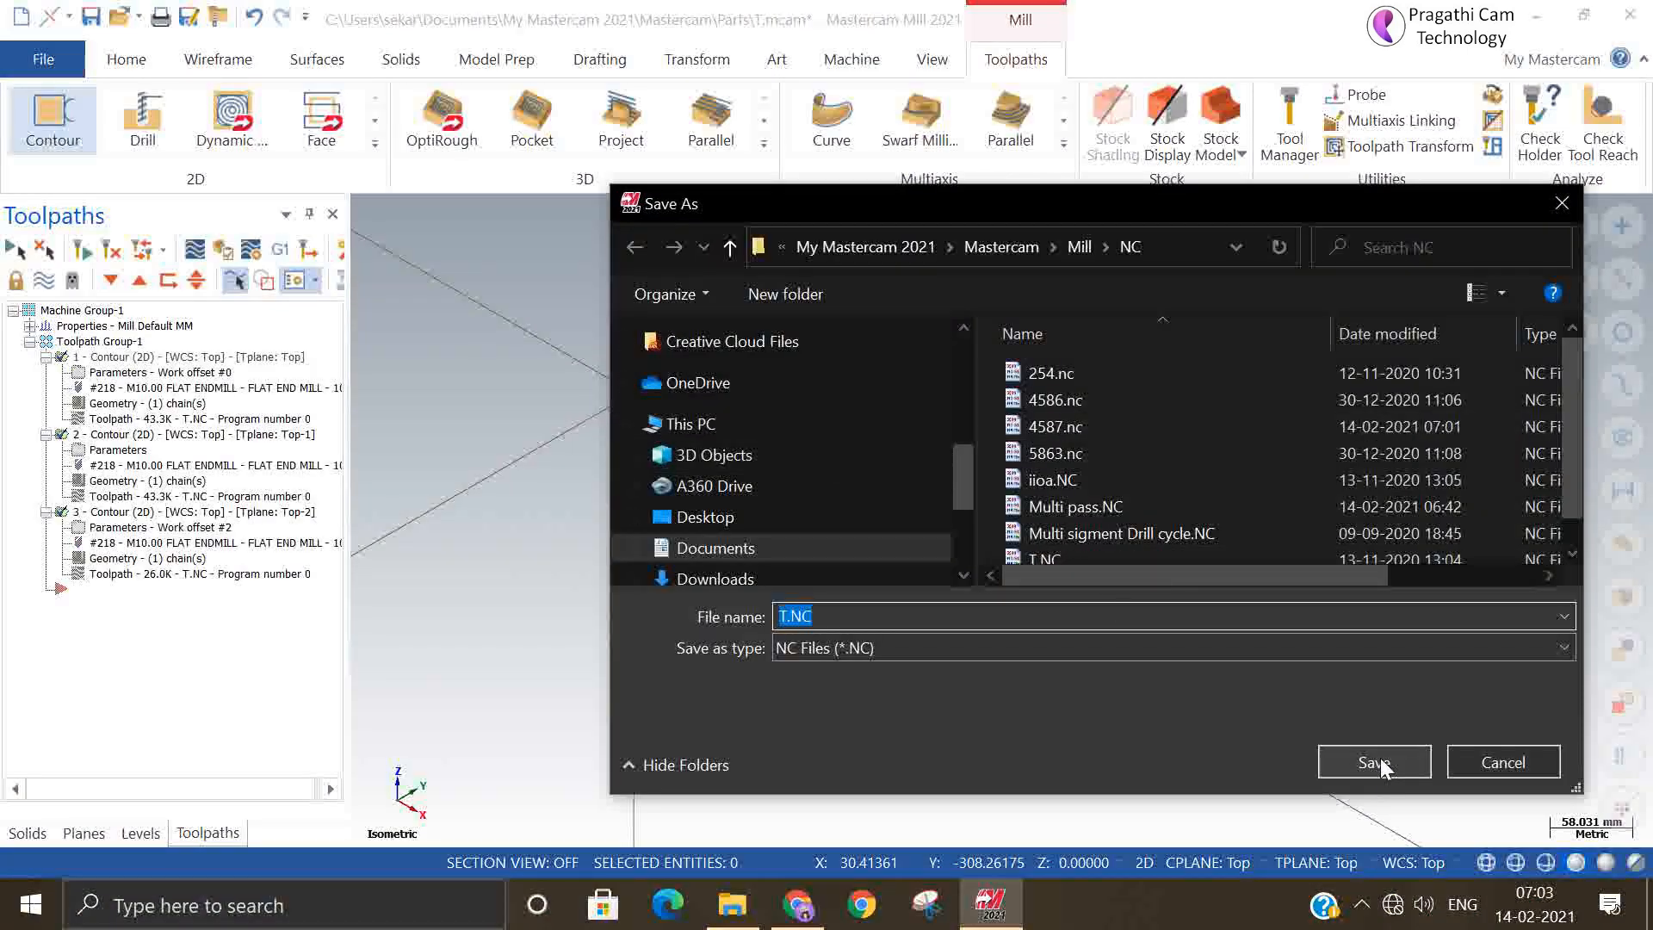
left_click(1068, 399)
left_click(1339, 753)
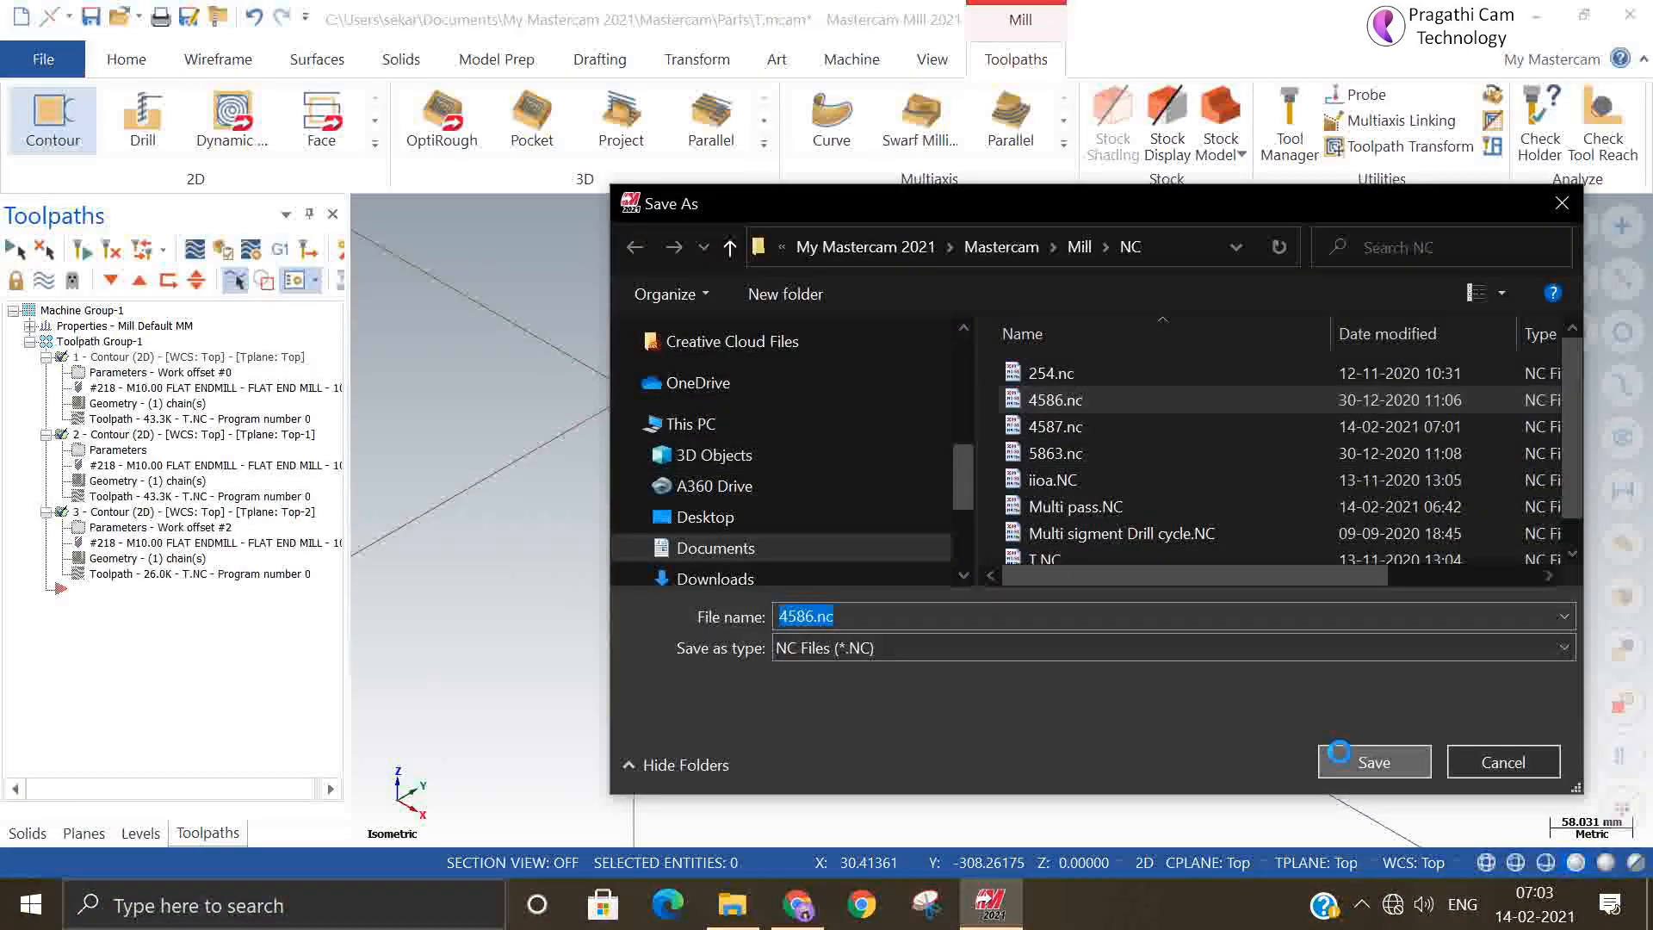
left_click(879, 456)
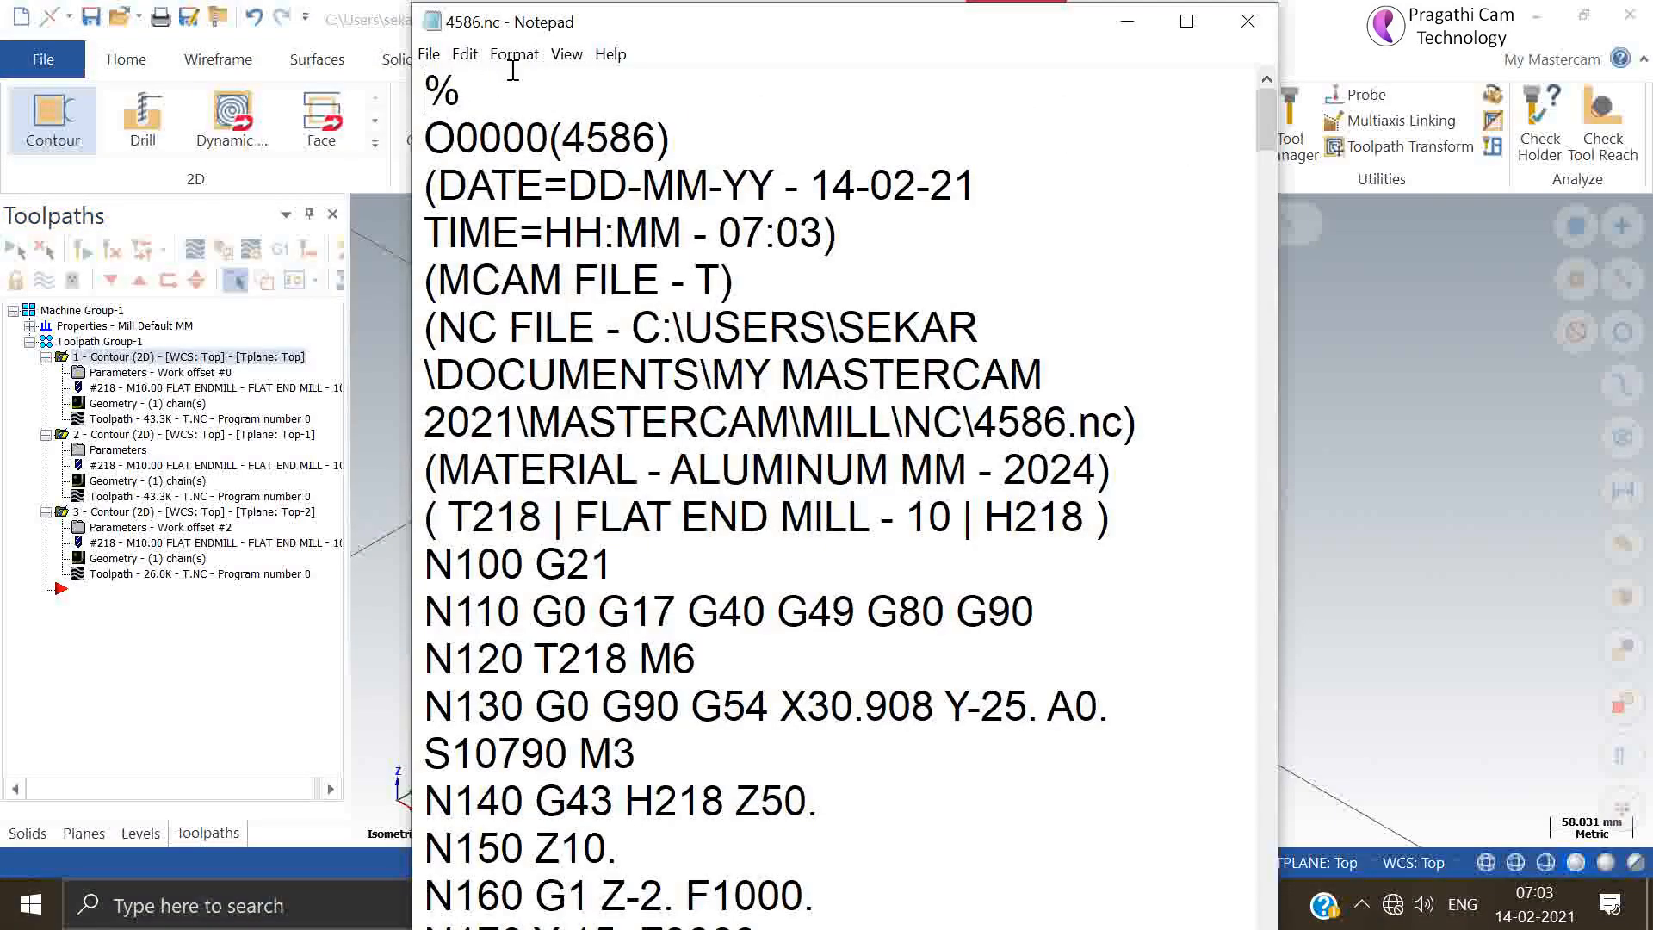
Search 4586.nc downward from its start for work offset codes using the text G5, and close the search and the file.
left_click(465, 55)
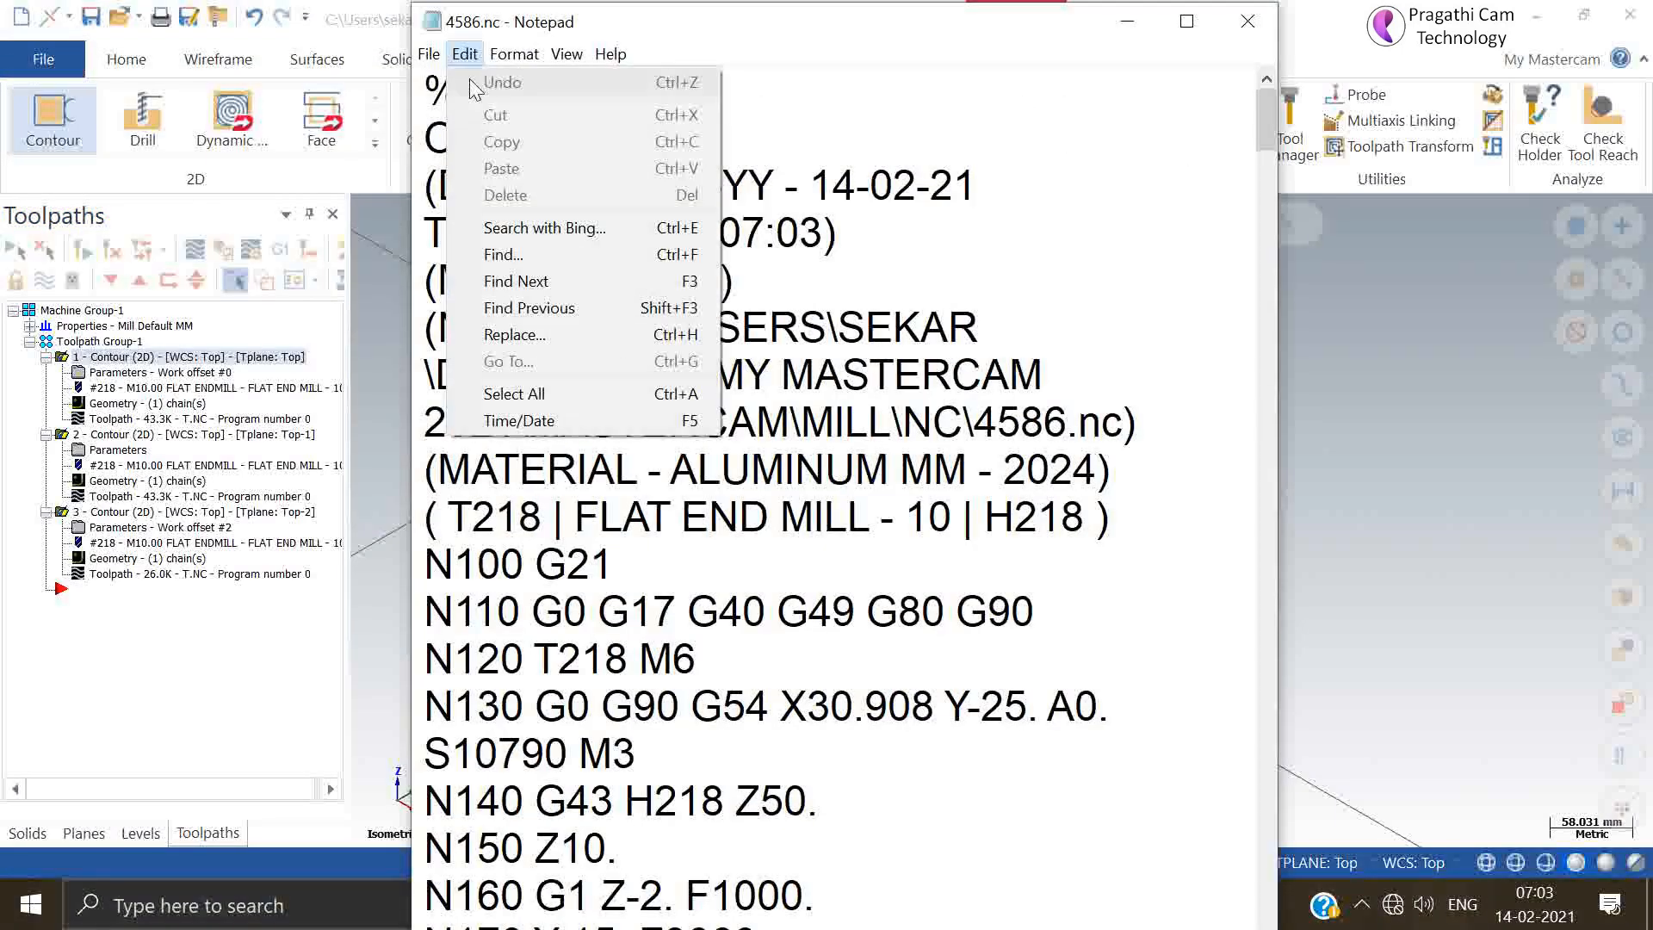
left_click(503, 255)
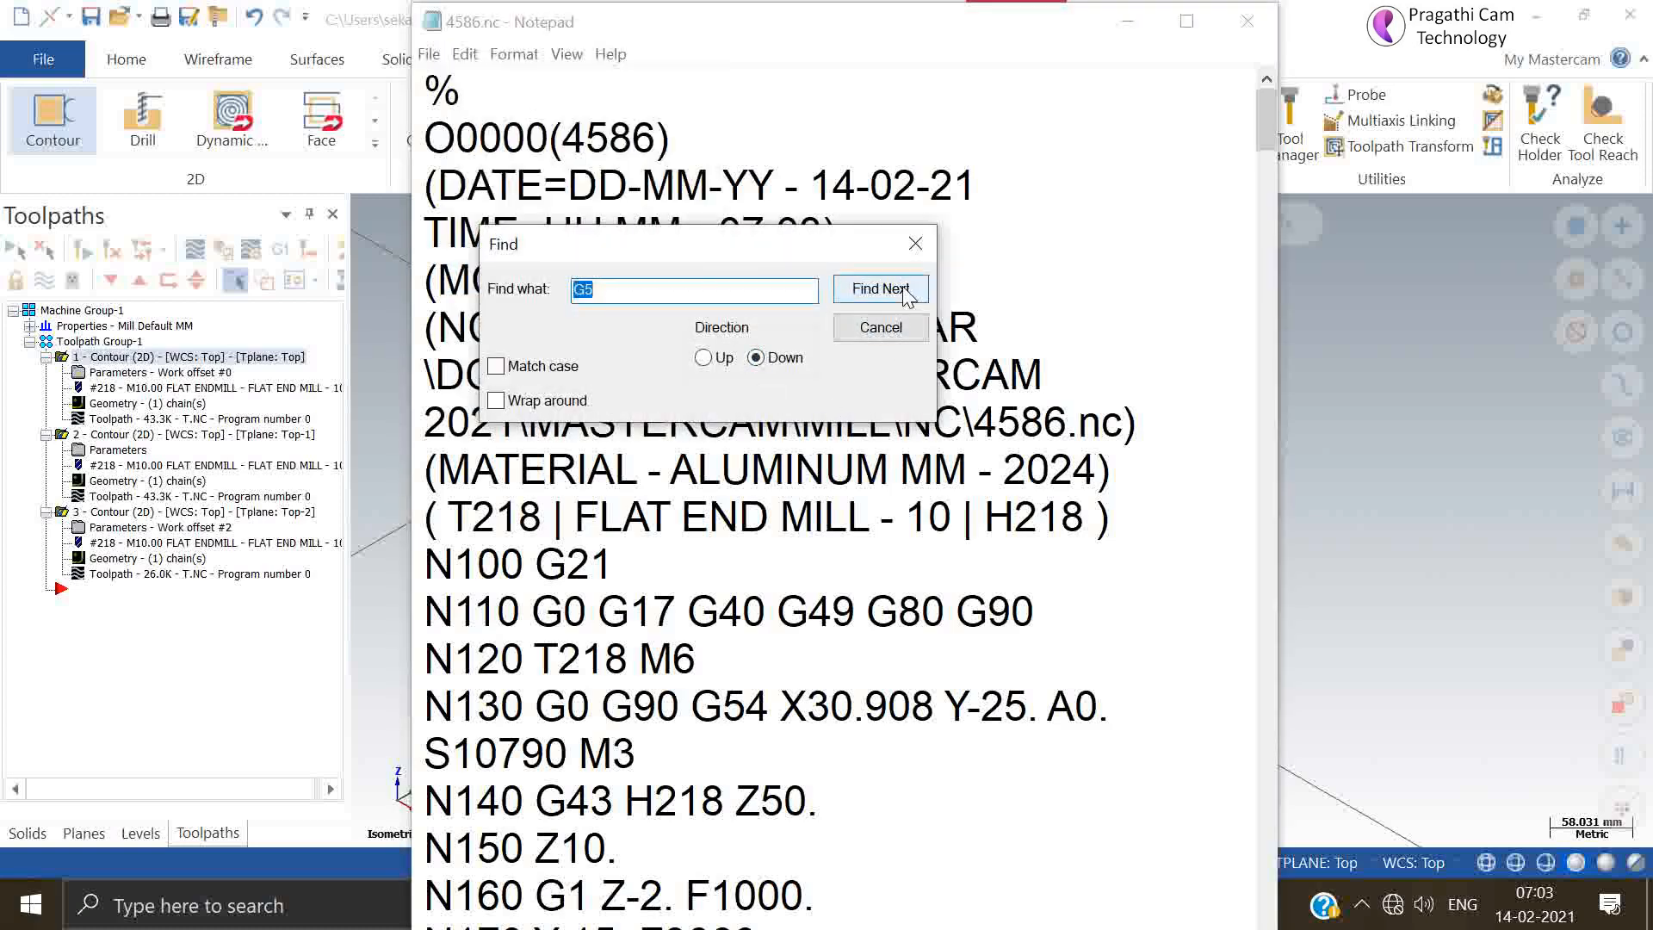
left_click_drag(725, 242, 1059, 177)
left_click(457, 163)
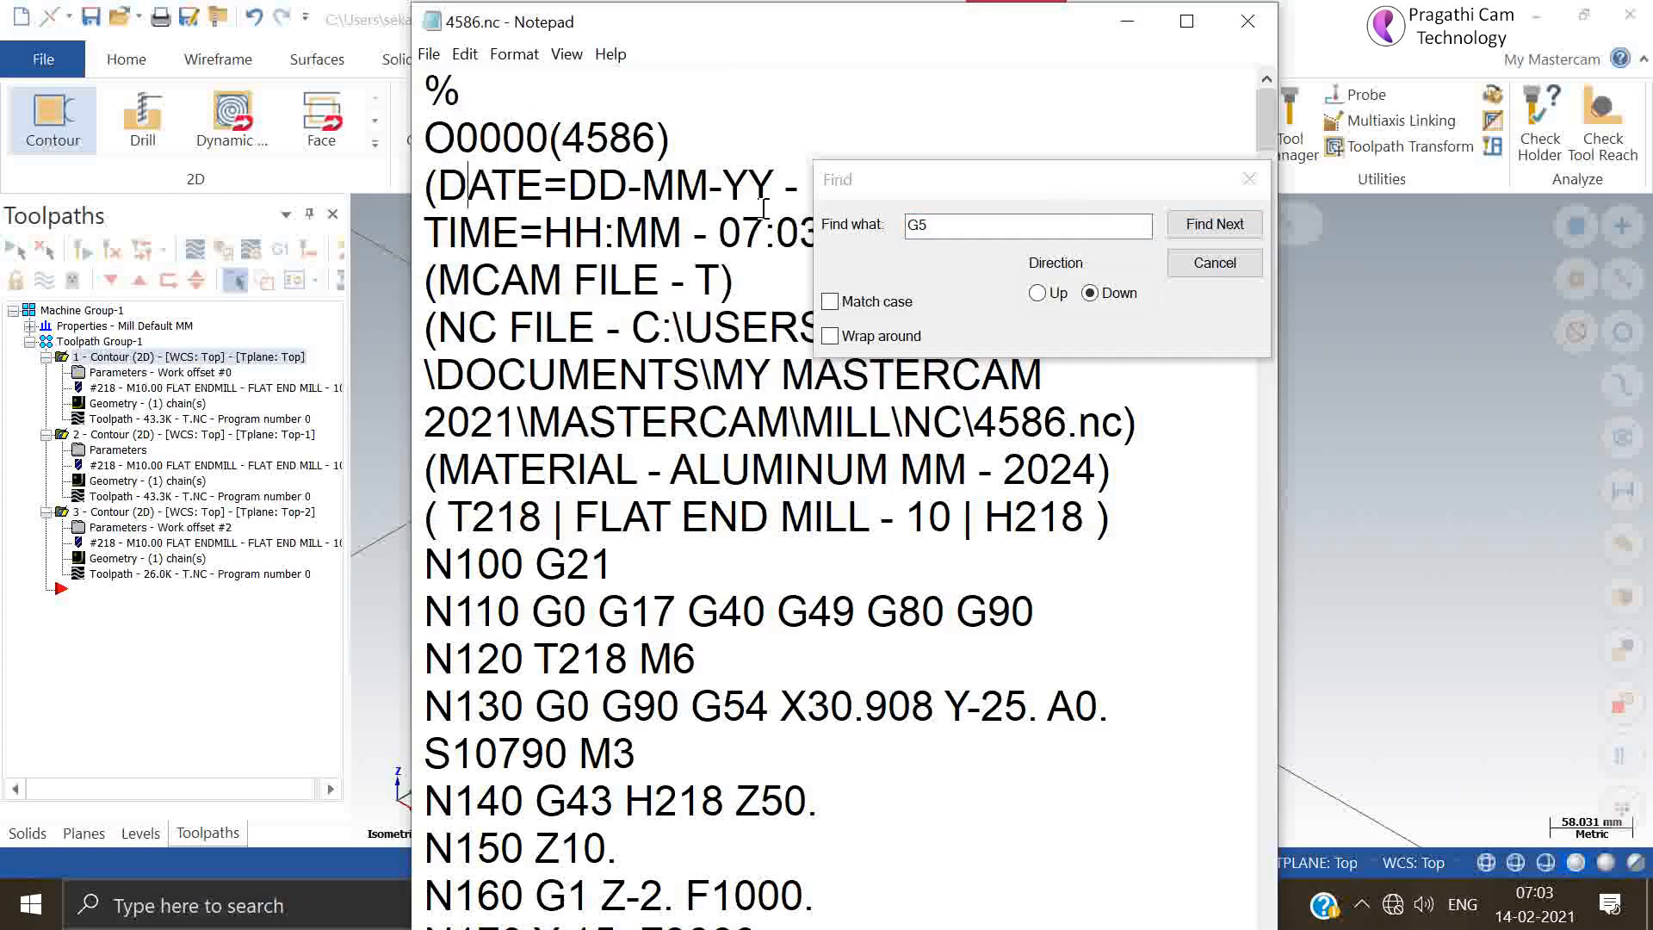
left_click(1214, 223)
left_click(1215, 224)
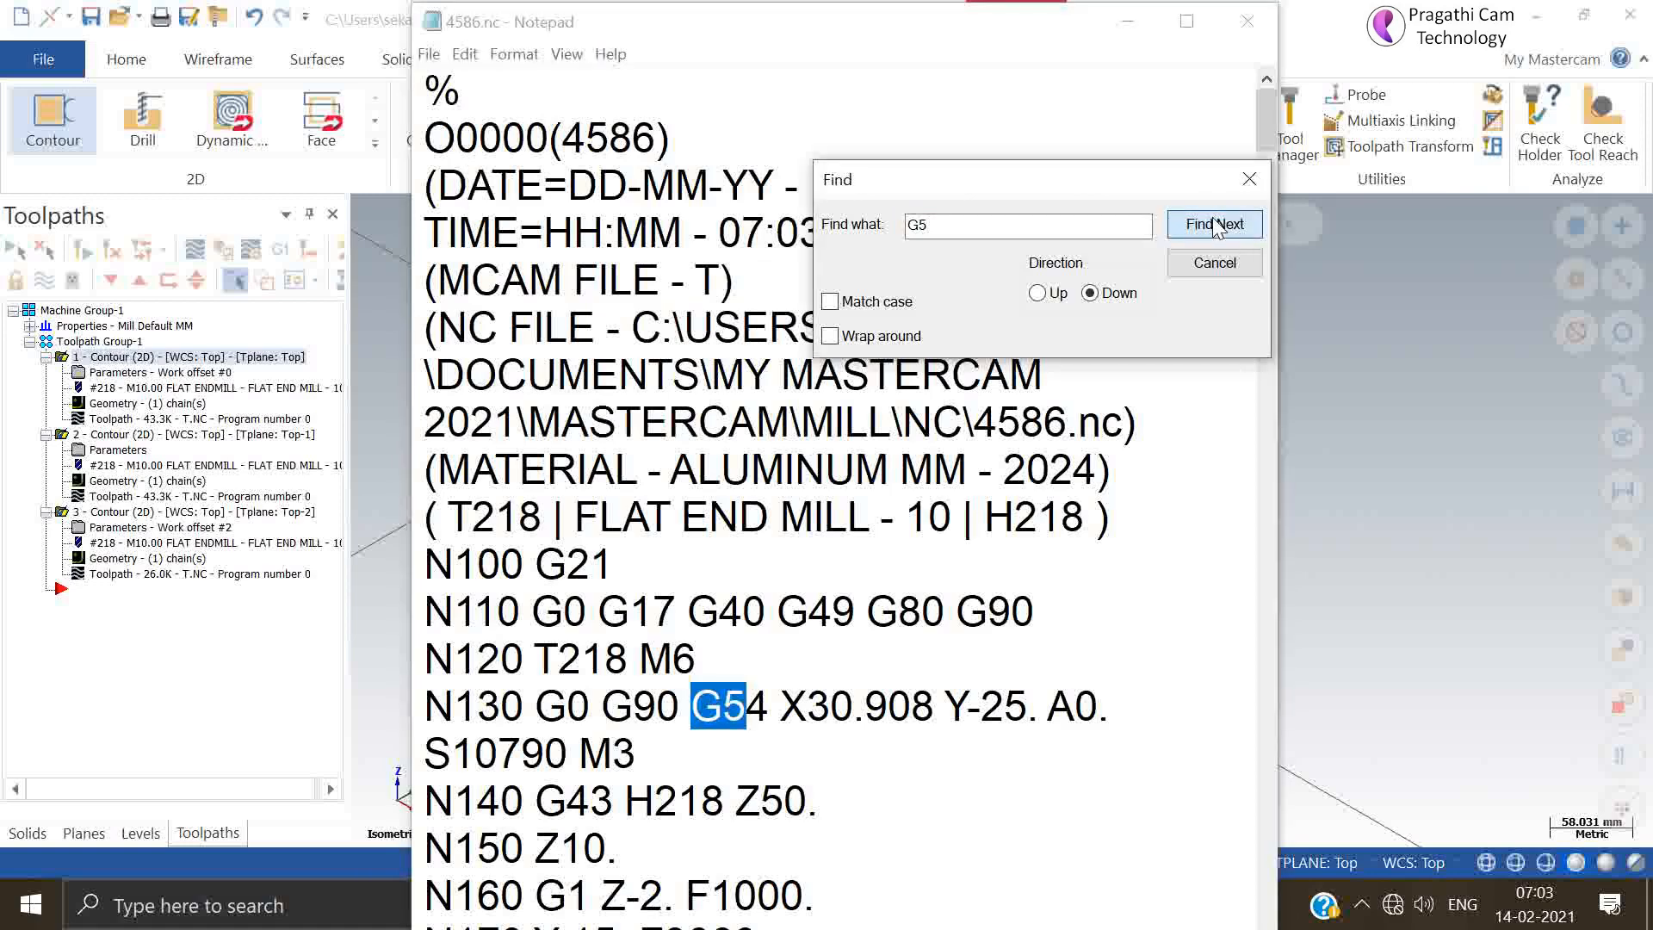
left_click(1214, 223)
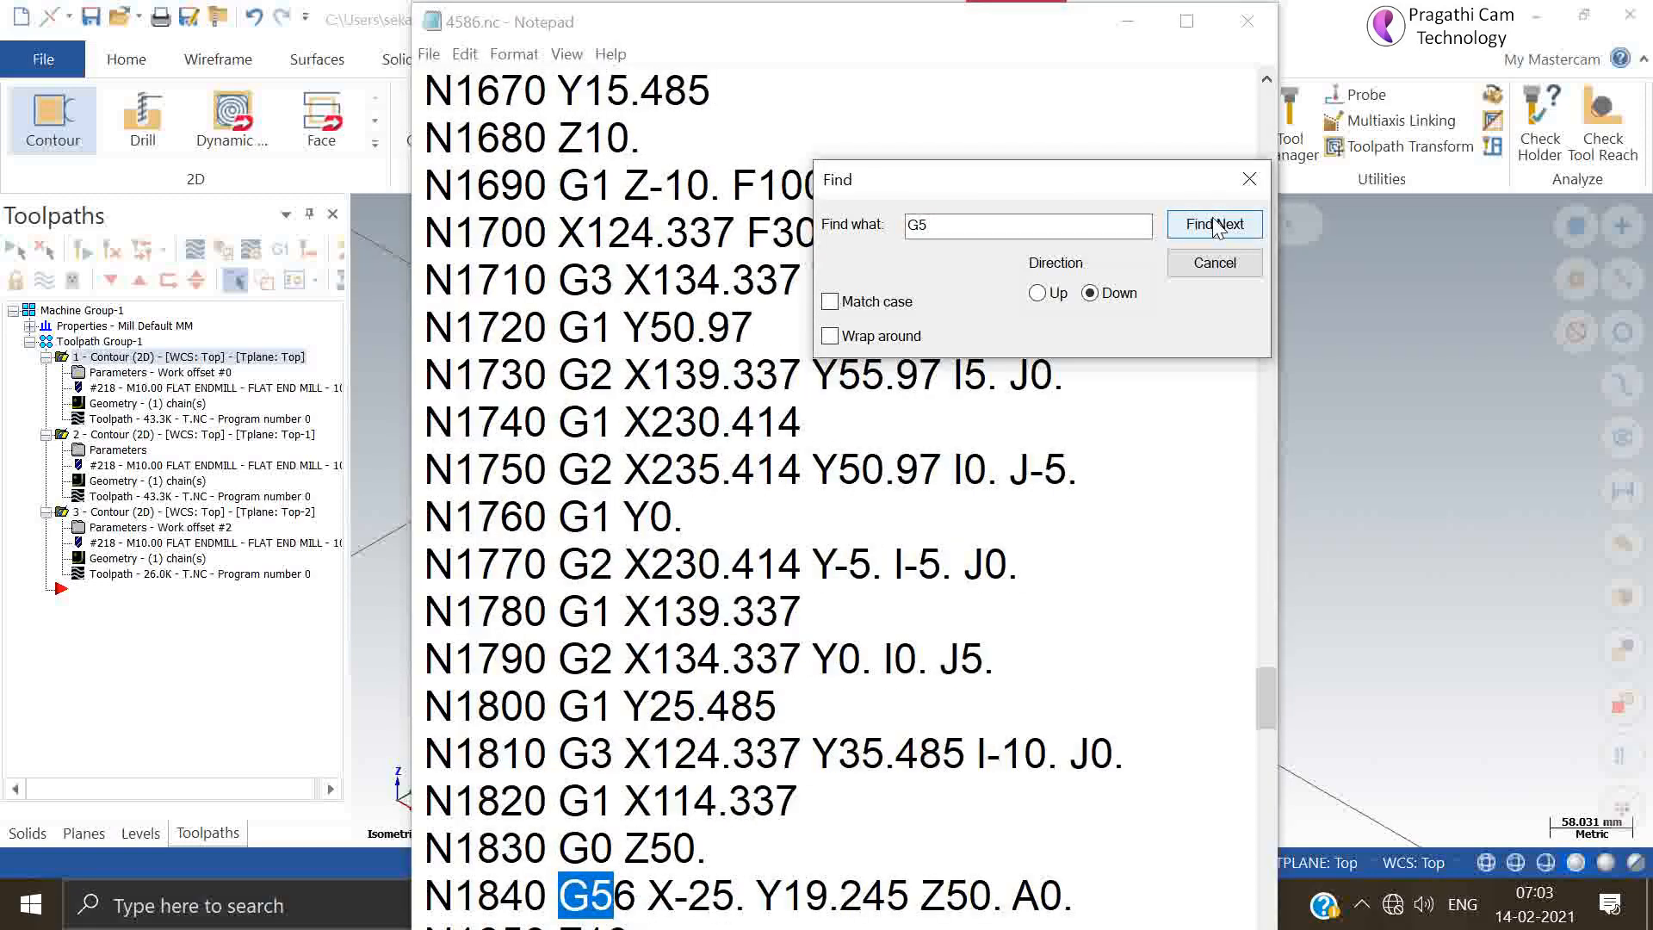
left_click(1249, 179)
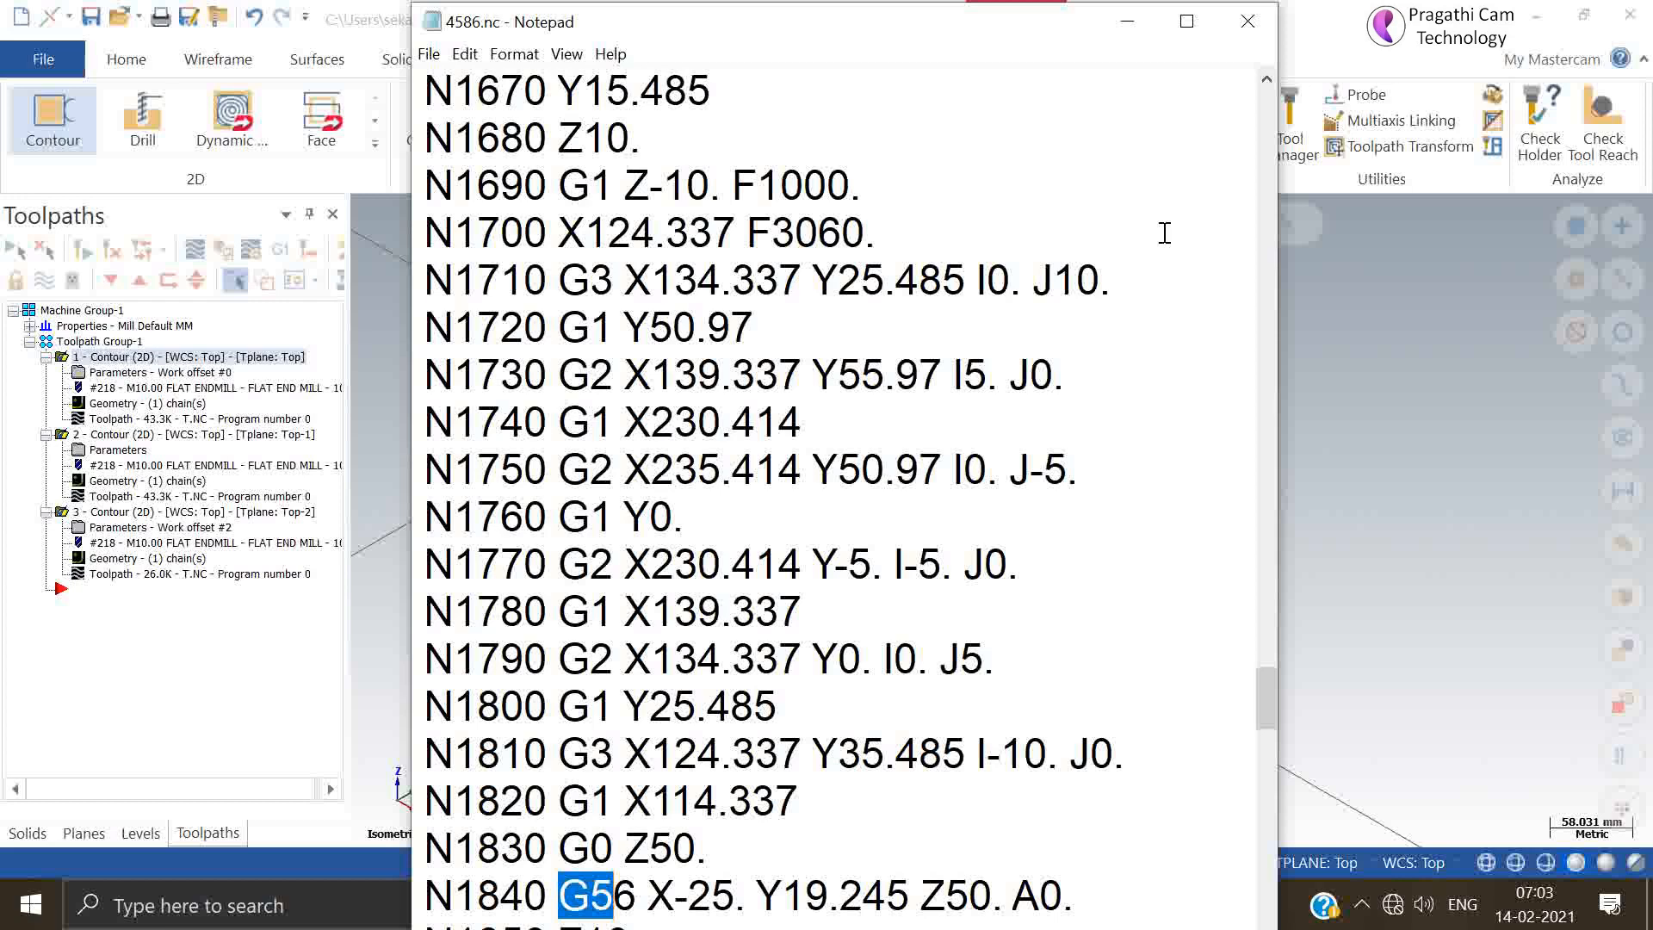
left_click(1245, 22)
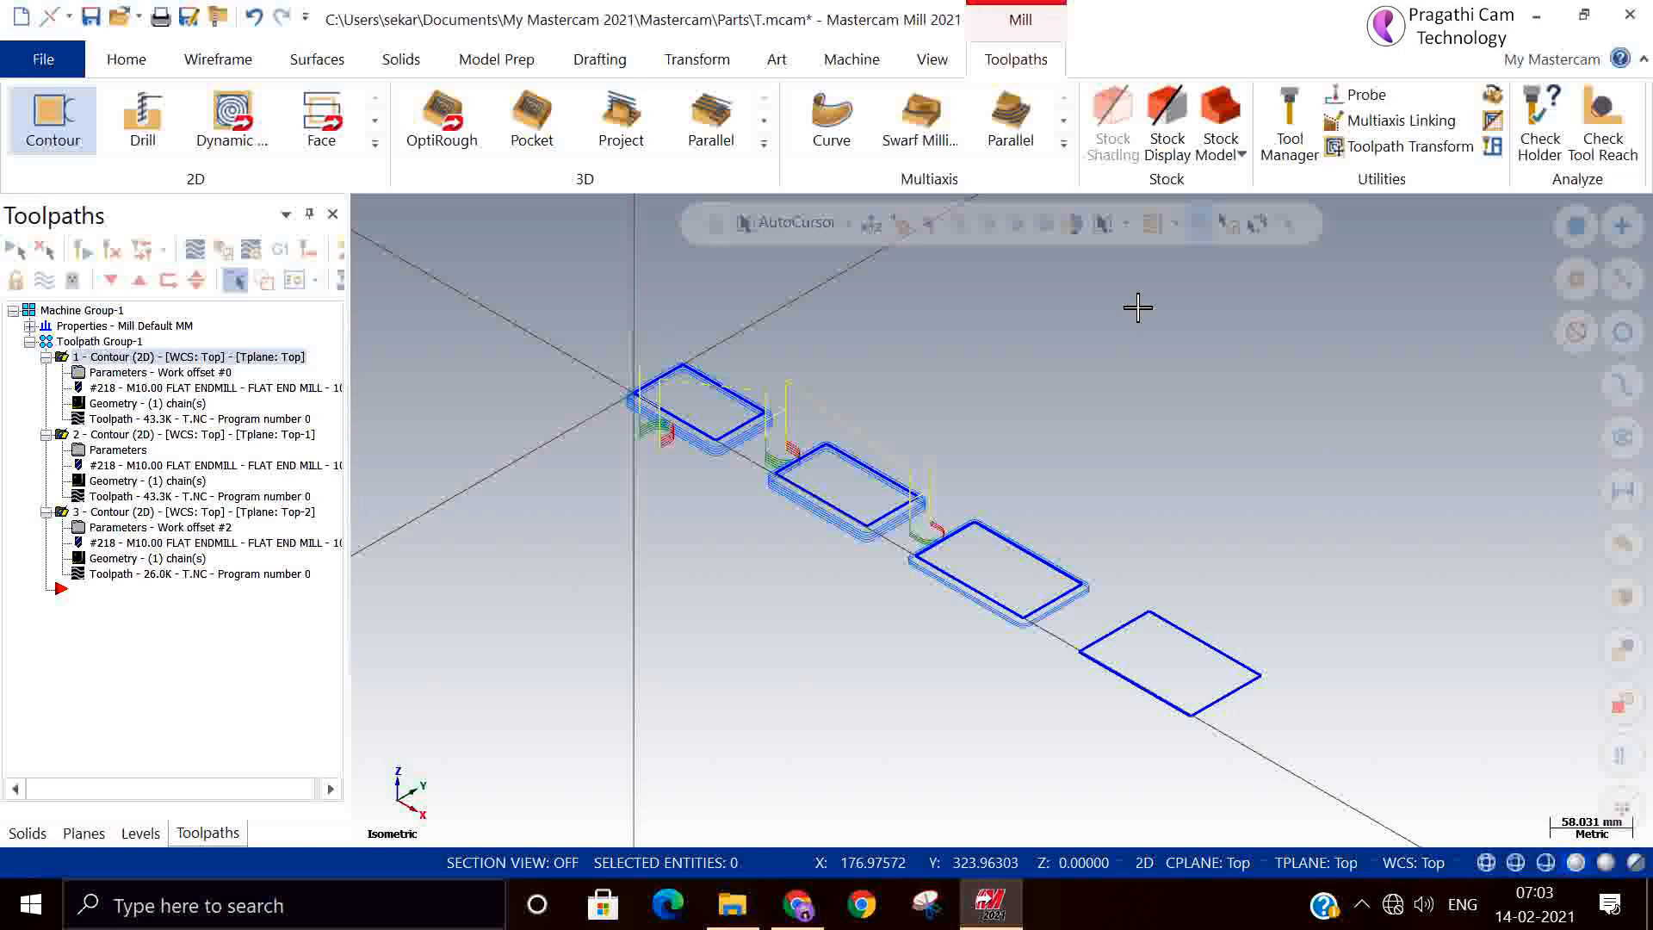
Review the first contour's planes, linking parameters and arc filter/tolerance settings, and leave them without changes.
left_click(80, 374)
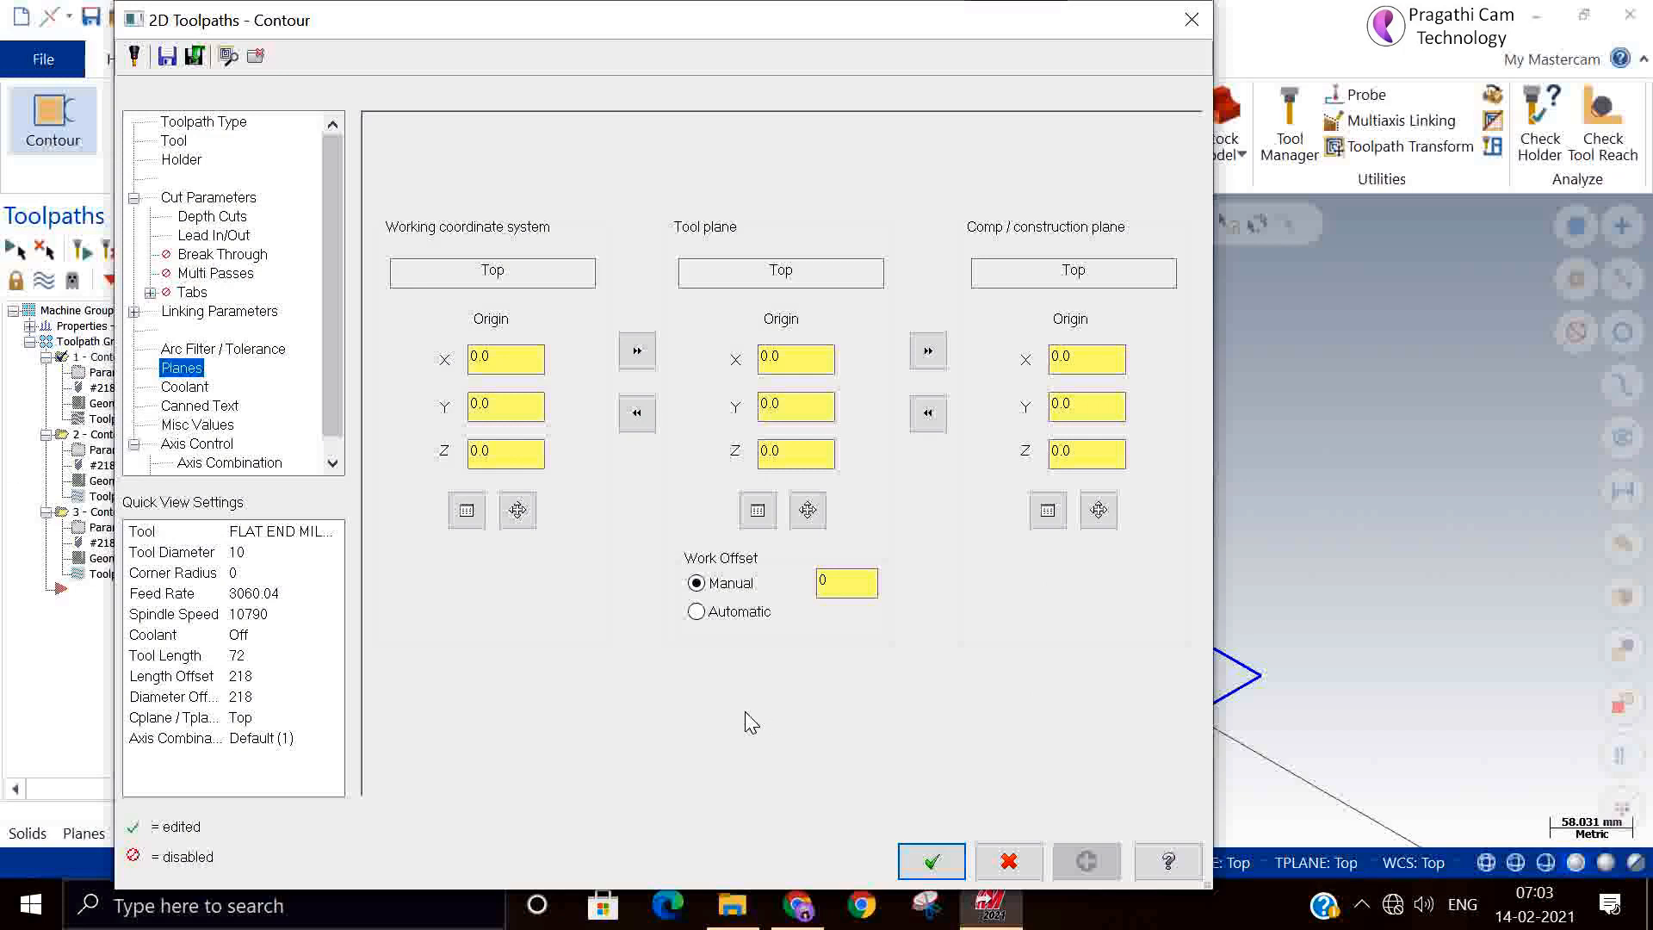
left_click(221, 315)
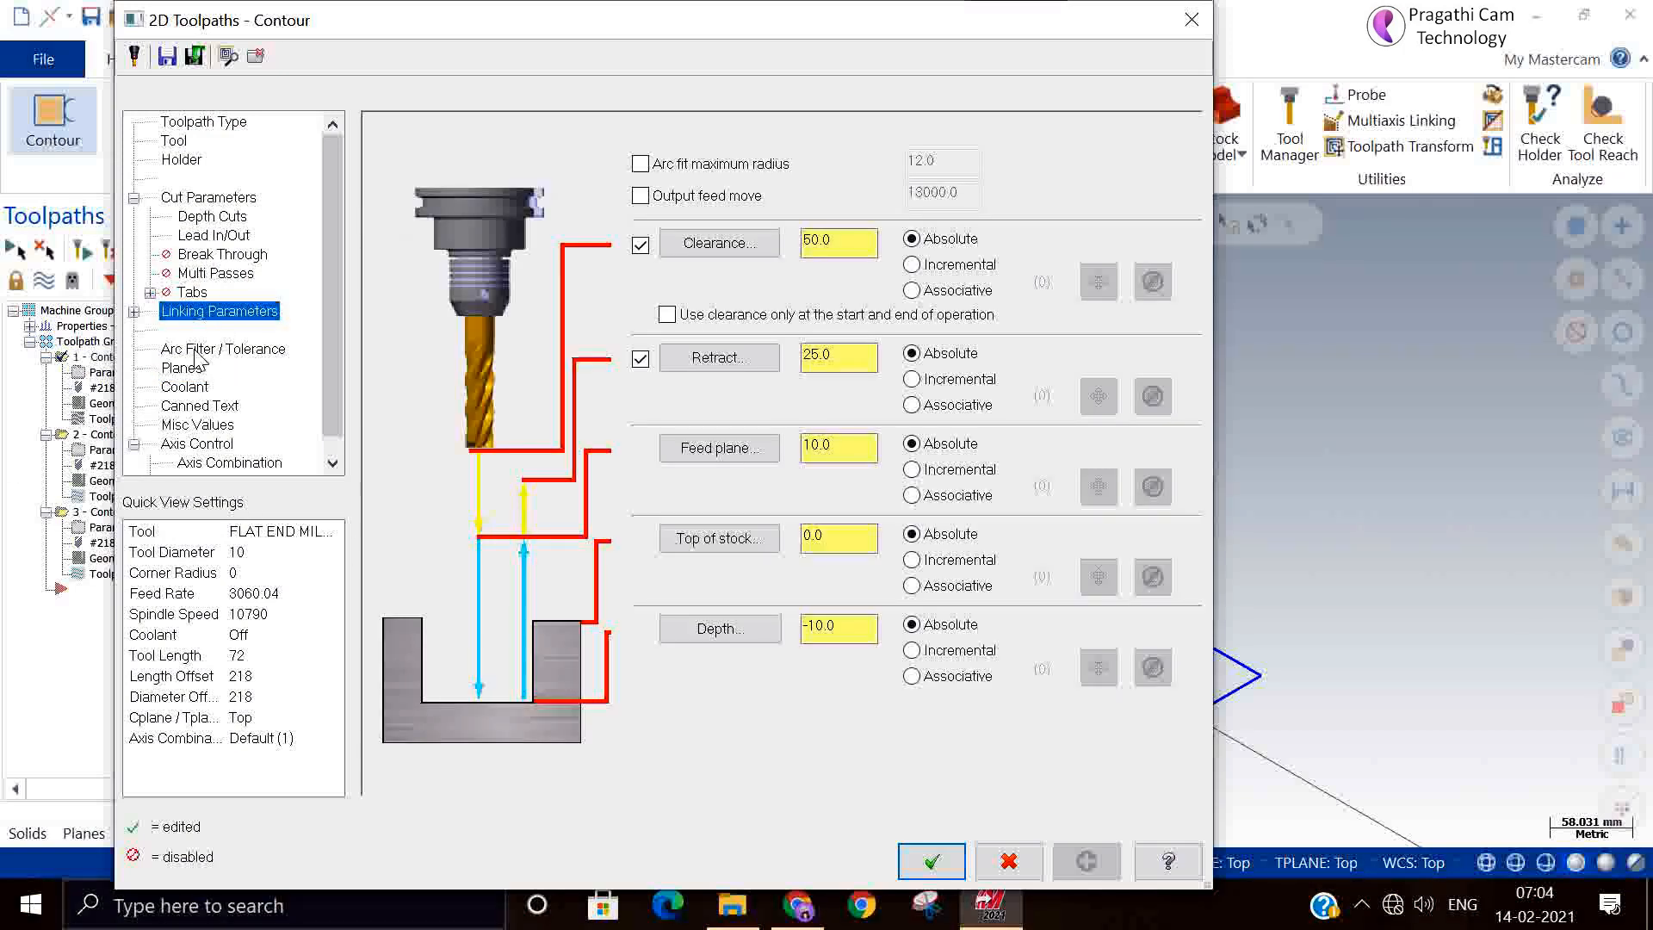
left_click(196, 350)
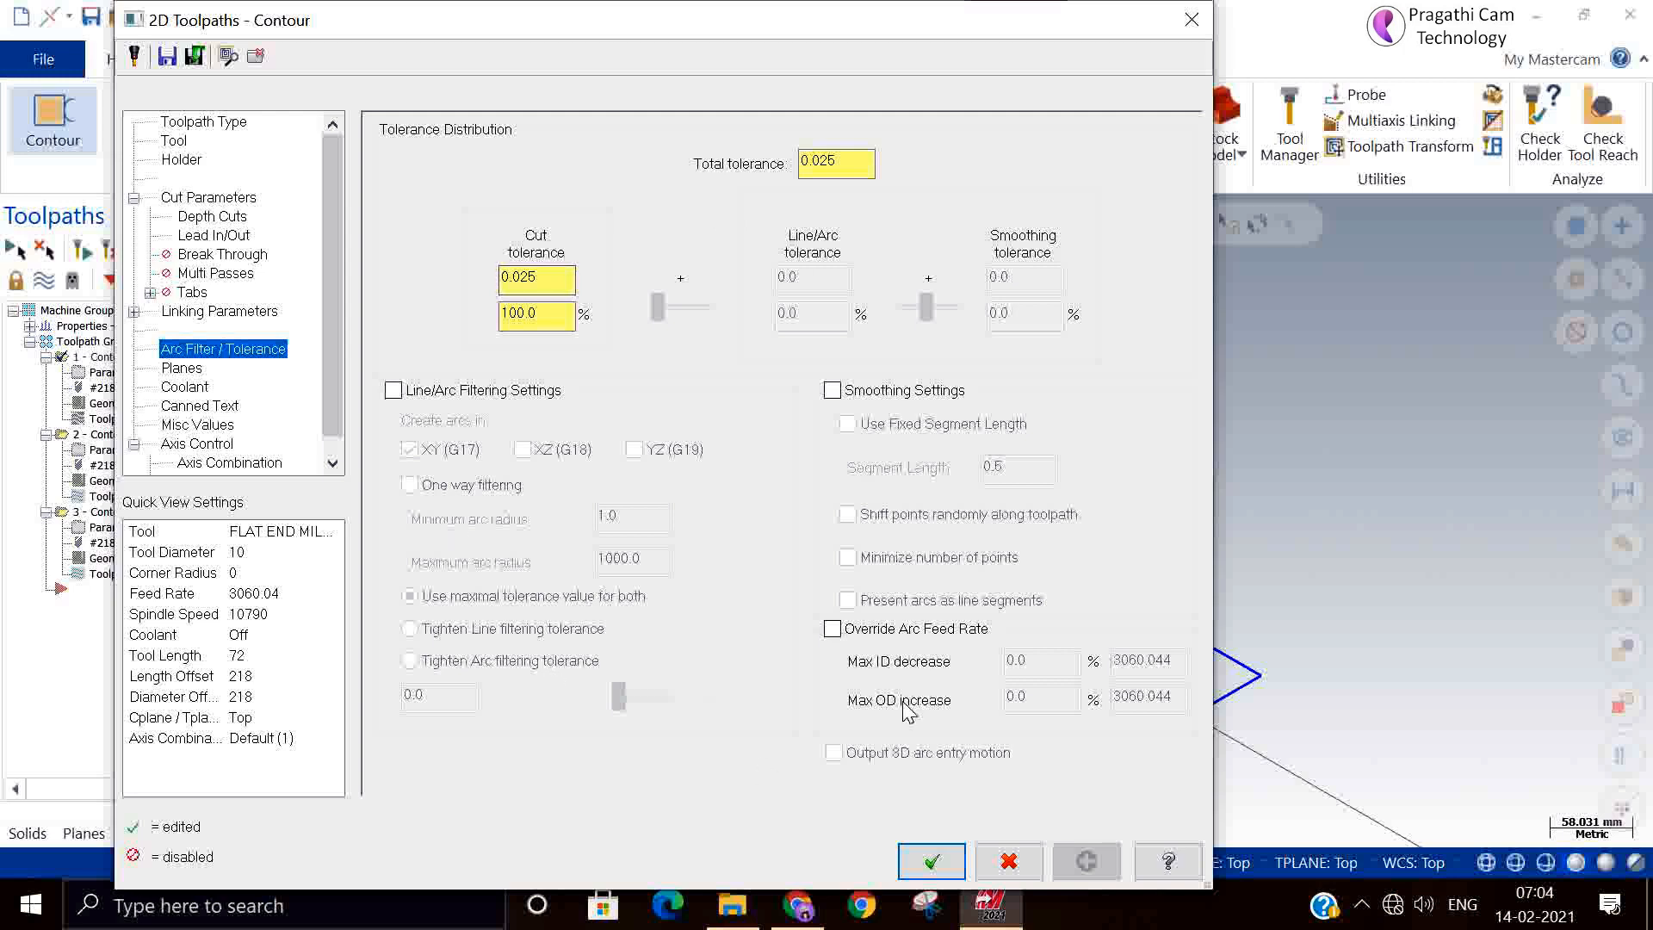
left_click(988, 875)
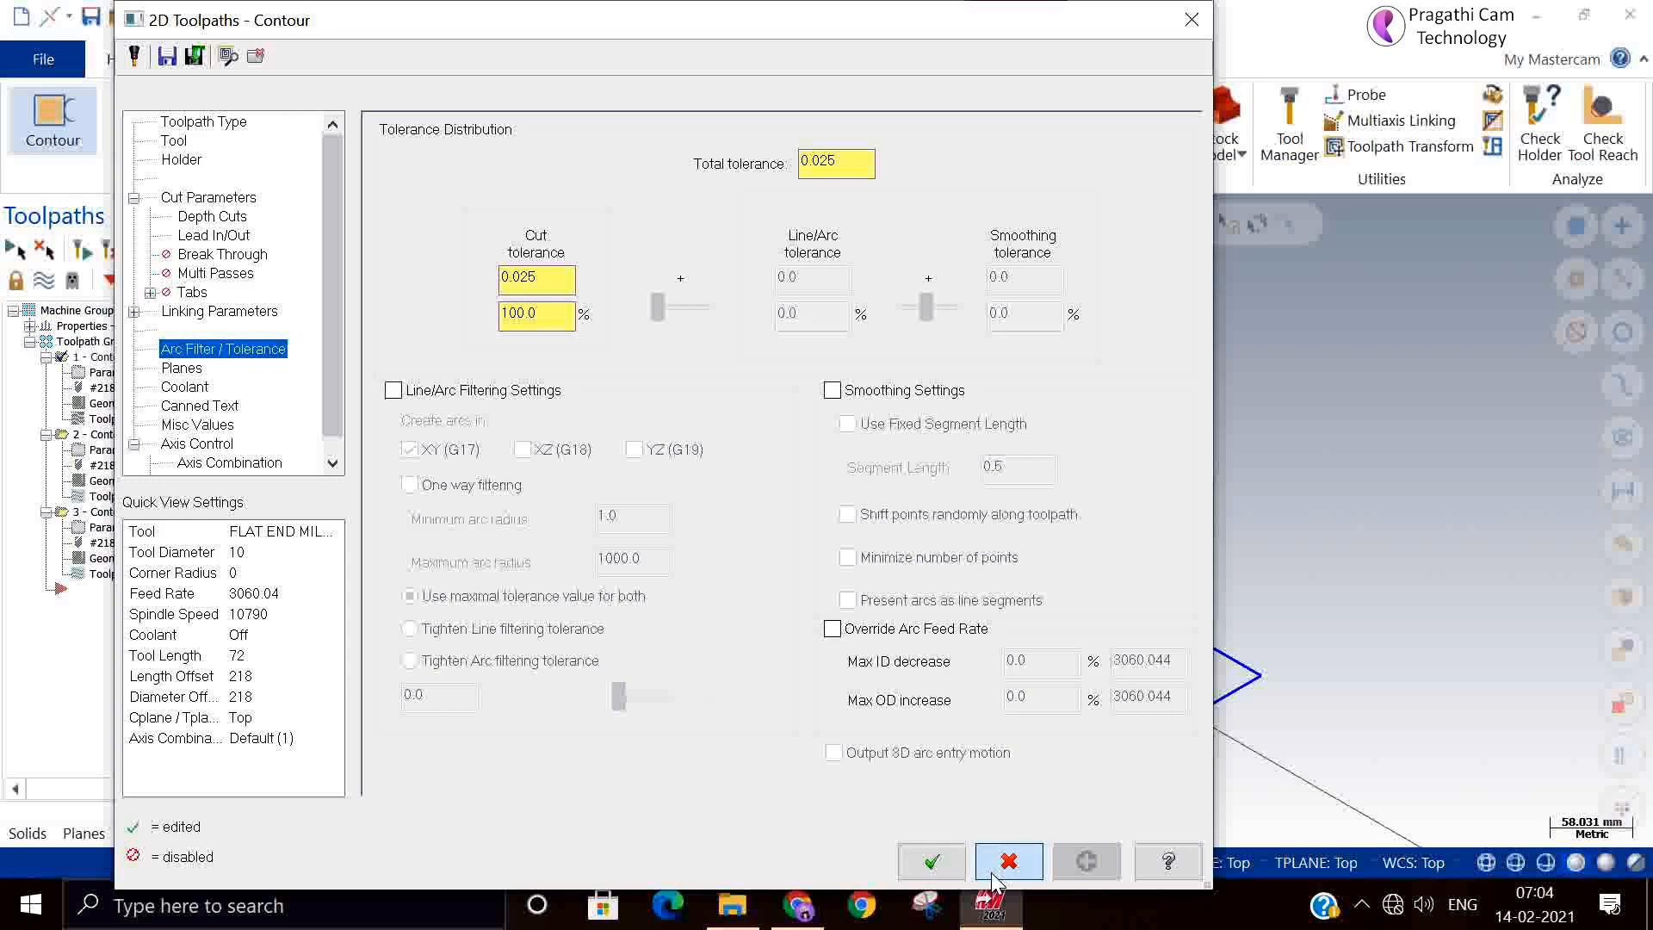